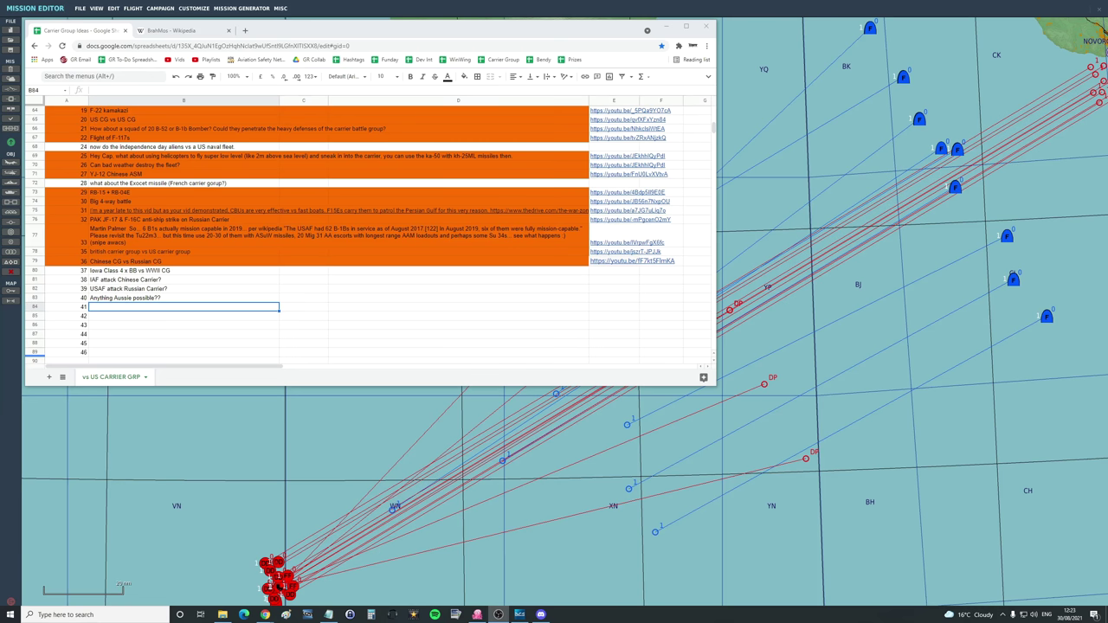
# Review the carrier group ideas spreadsheet, select the "IAF attack Chinese Carrier?" entry, and switch to the Mission Editor map
pyautogui.scroll(15, 301, 245)
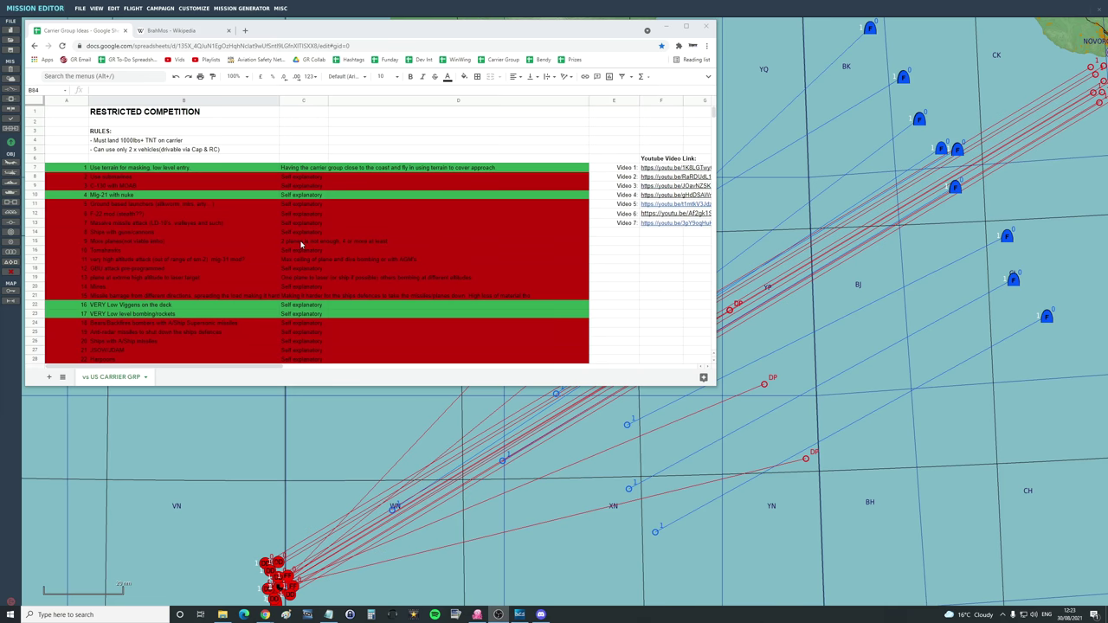
pyautogui.scroll(-15, 301, 245)
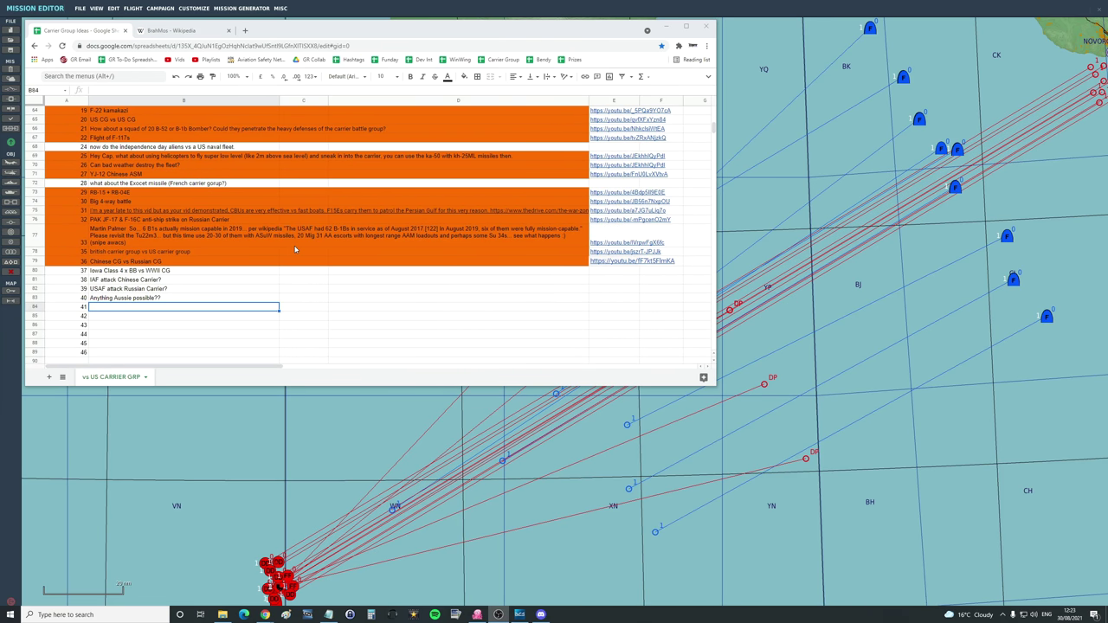
pyautogui.click(107, 279)
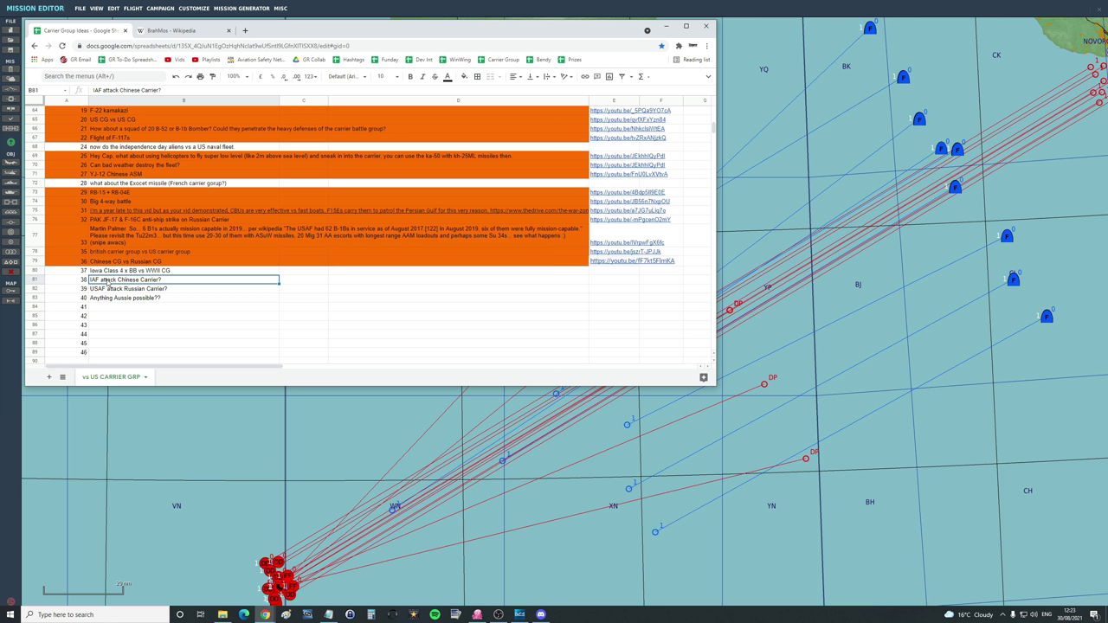
pyautogui.click(198, 430)
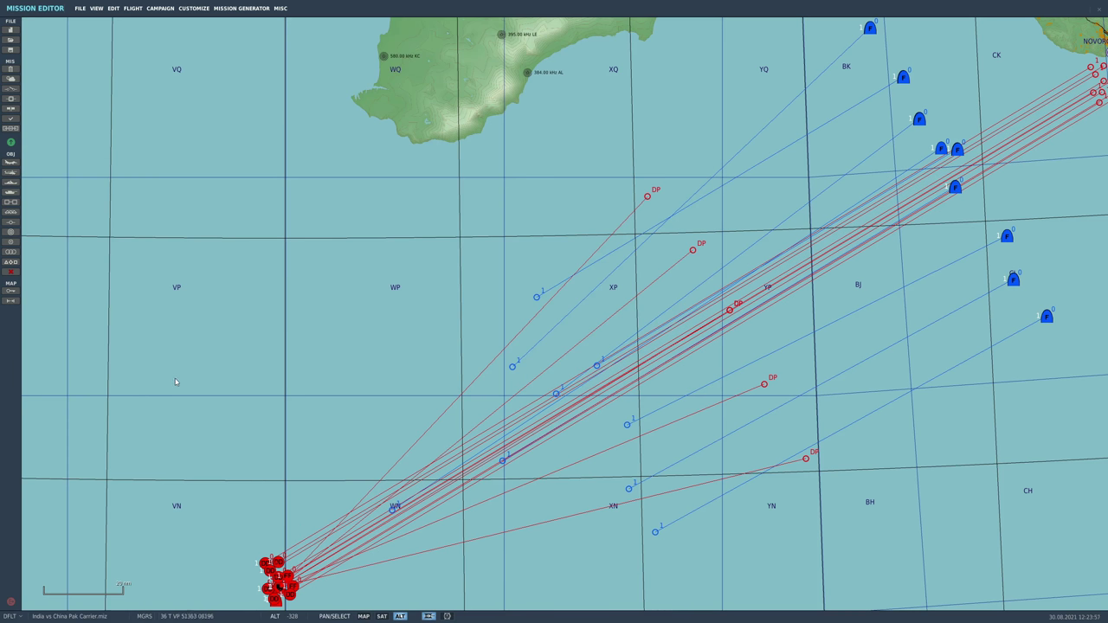
# Survey the opposing forces' routes and measure the distance from the red fleet to the coast near Gelendzhik
pyautogui.scroll(-2, 174, 377)
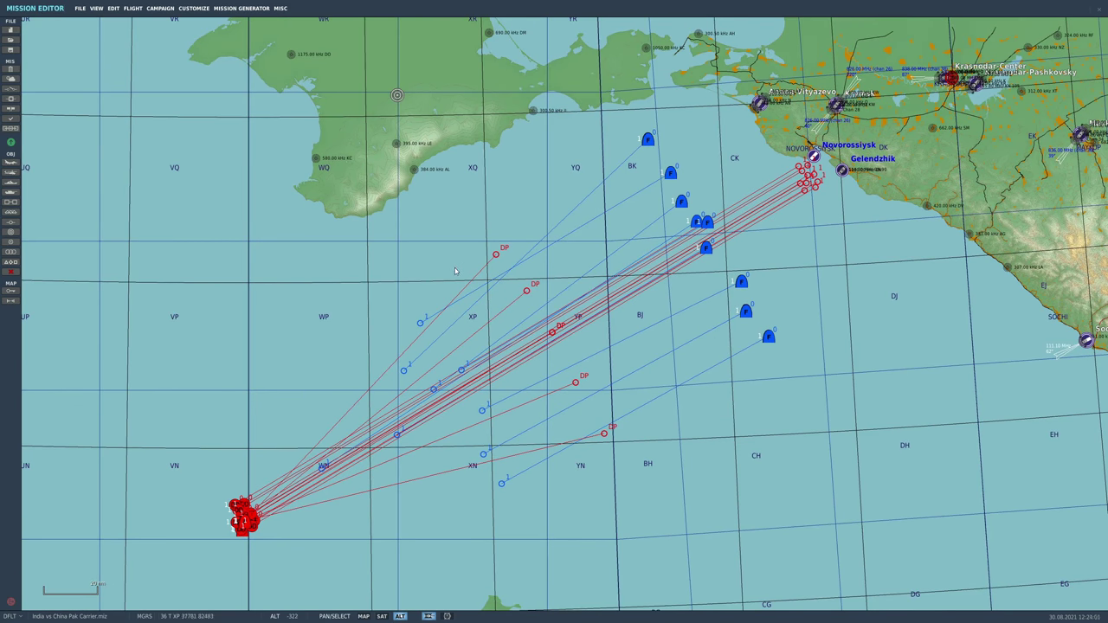
pyautogui.scroll(3, 742, 143)
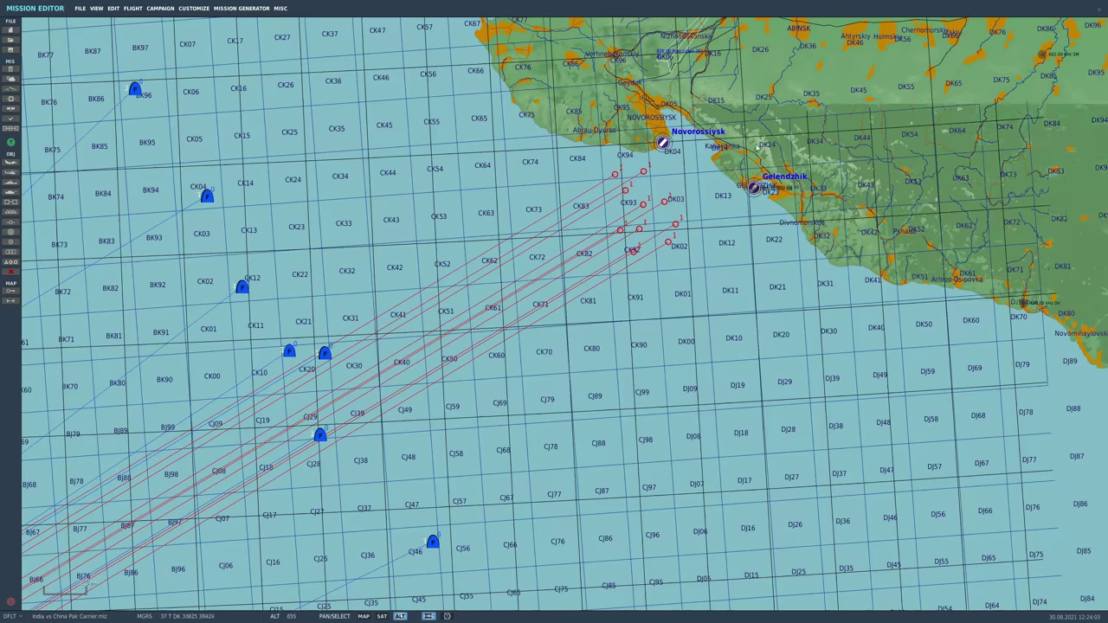
pyautogui.scroll(-3, 641, 204)
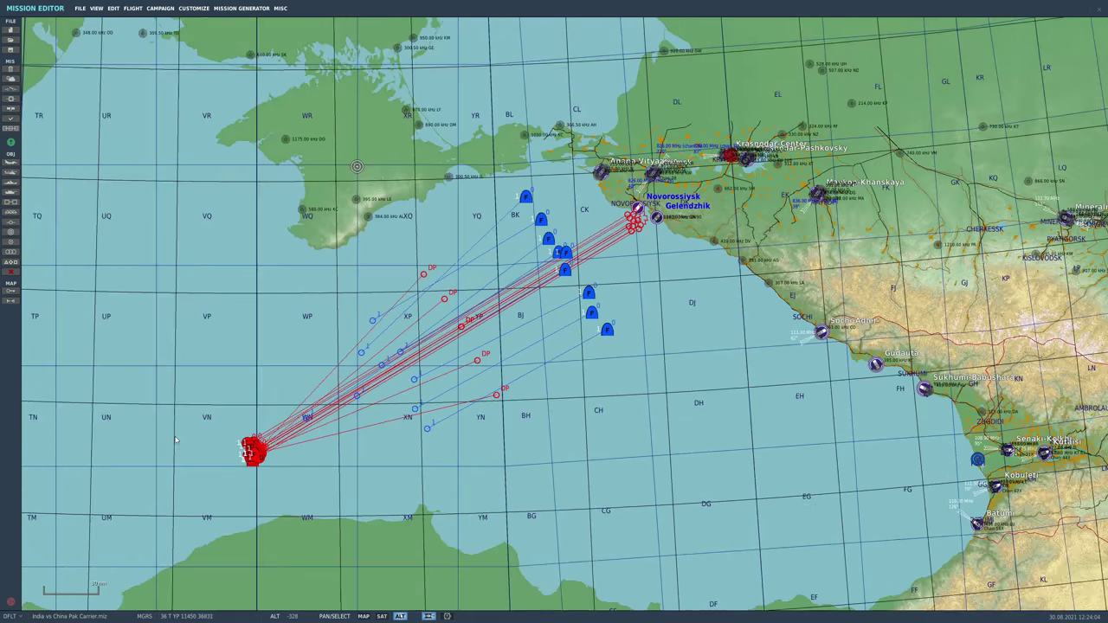
pyautogui.scroll(2, 165, 448)
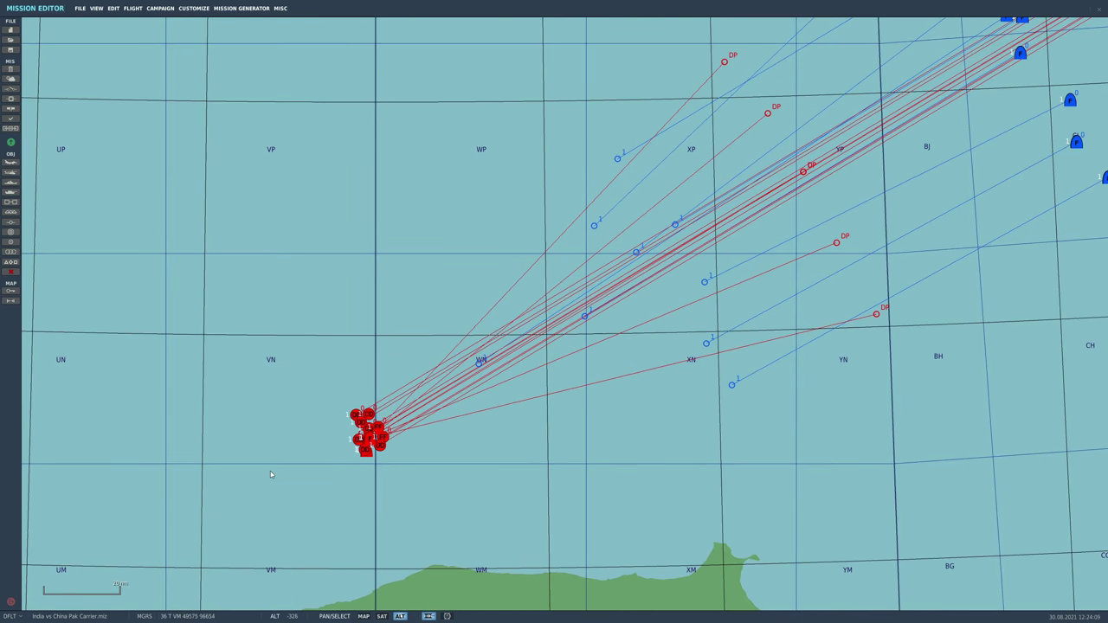
pyautogui.scroll(-1, 270, 471)
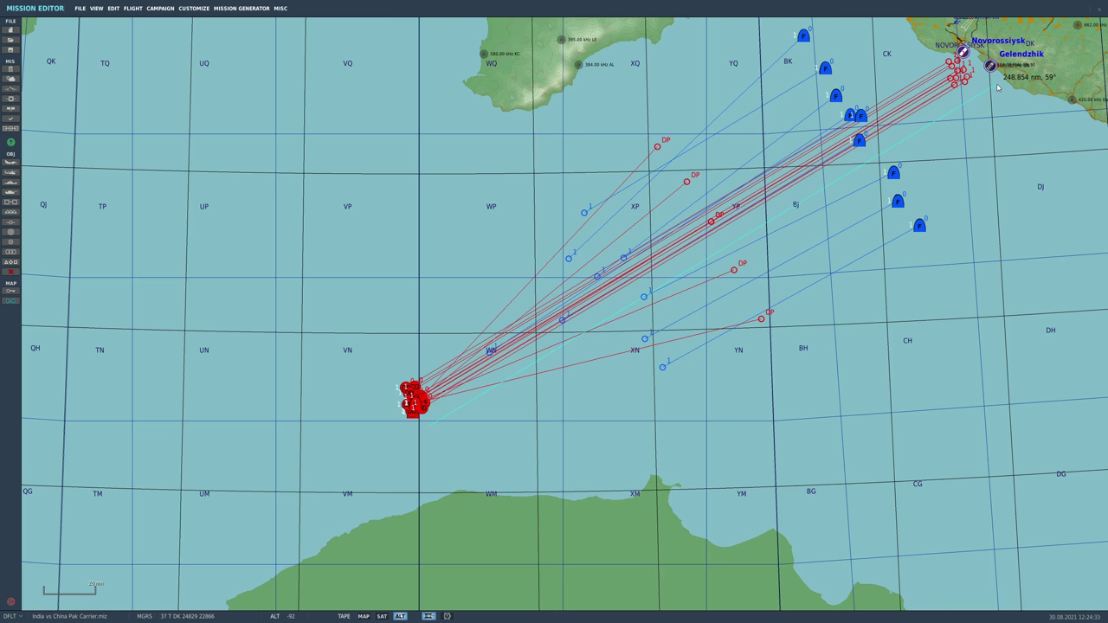
pyautogui.click(10, 302)
pyautogui.scroll(-2, 412, 348)
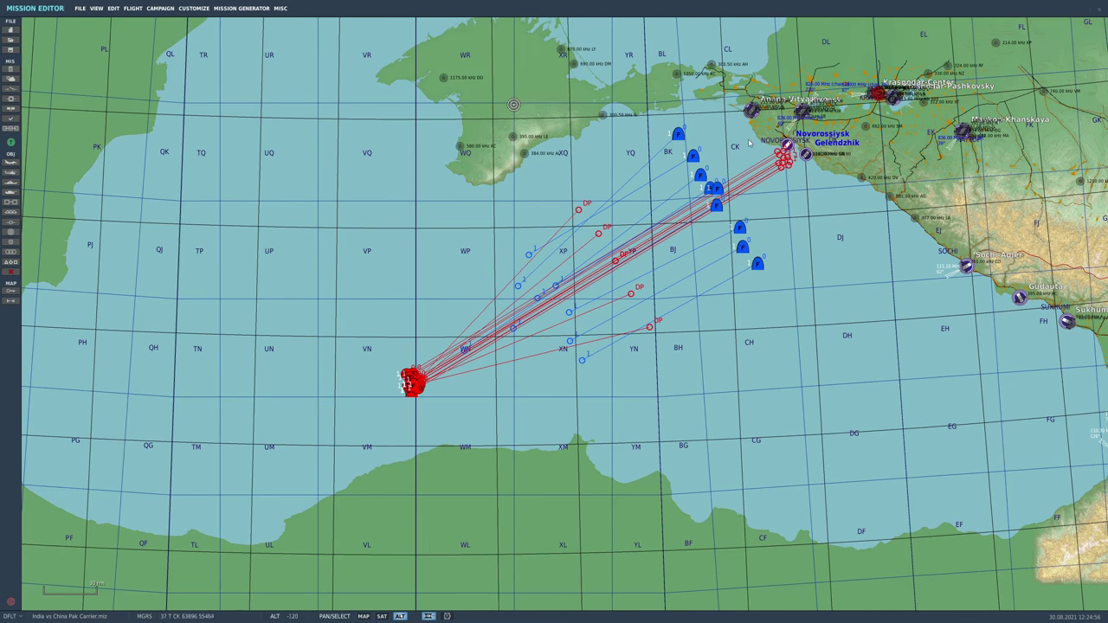
pyautogui.scroll(2, 750, 142)
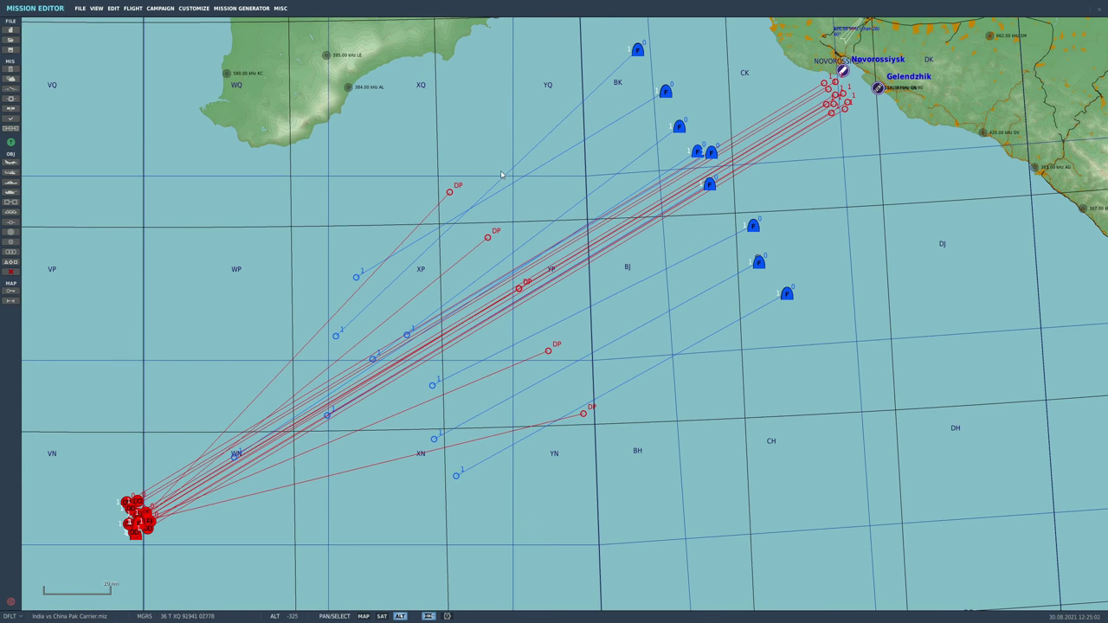
# Inspect the paint scheme and weapons loadout of the Indian Su-30MKI anti-ship group Aerial-10
pyautogui.click(752, 228)
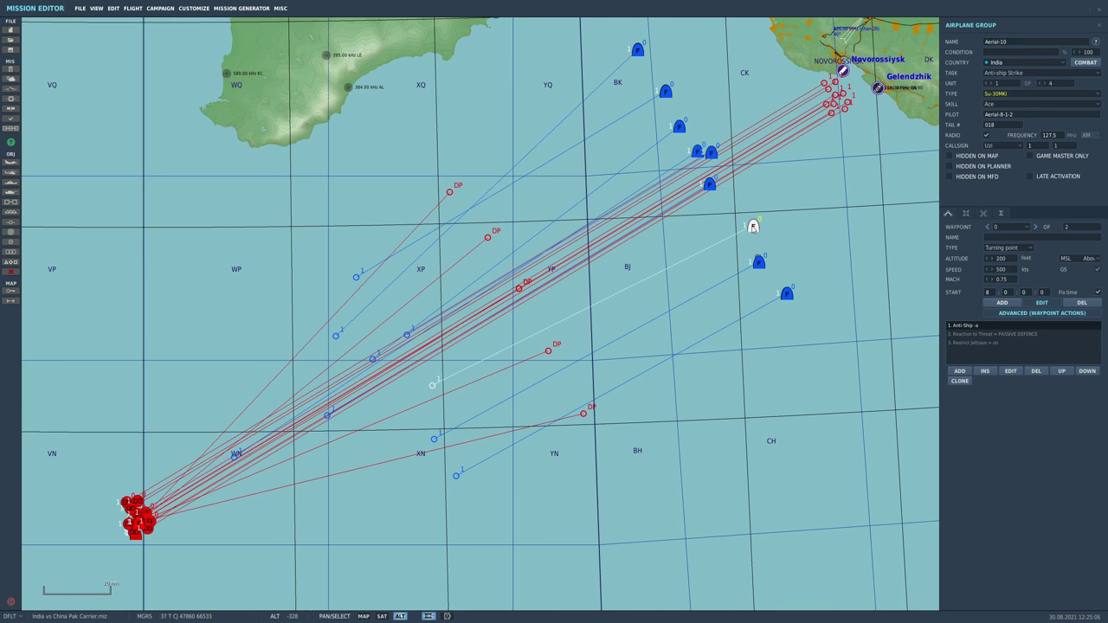
pyautogui.click(965, 213)
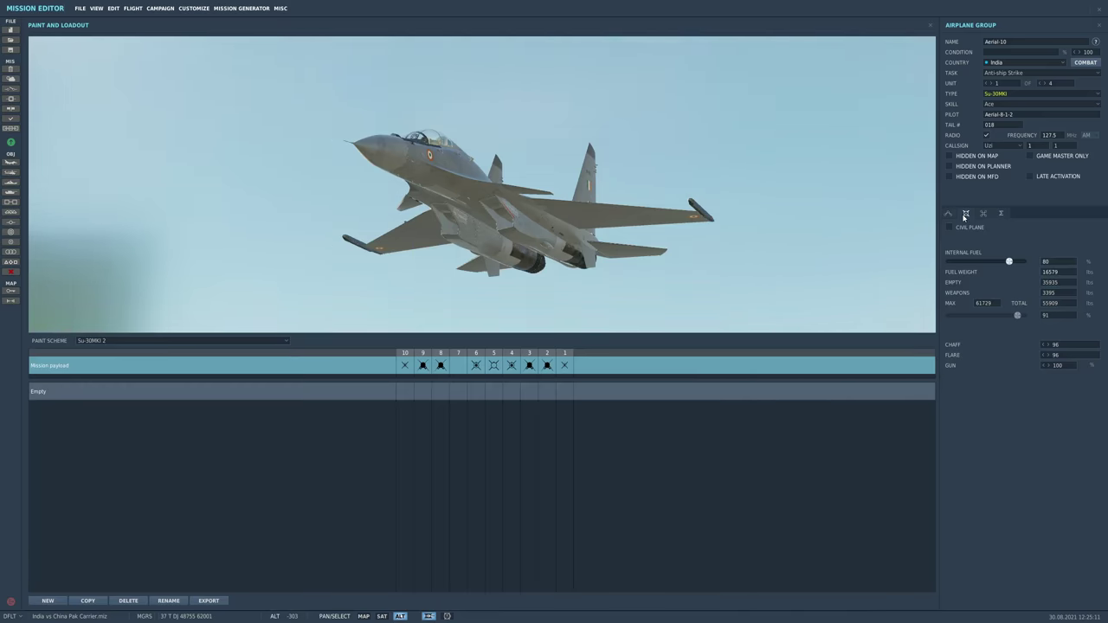
pyautogui.moveTo(589, 169); pyautogui.dragTo(652, 209)
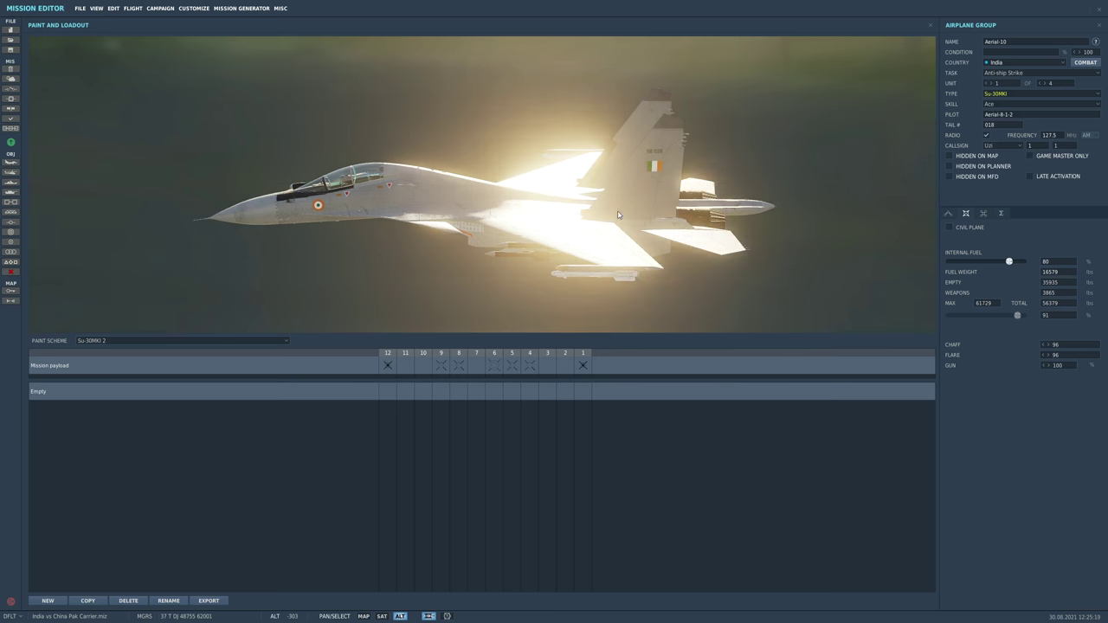
pyautogui.moveTo(618, 214); pyautogui.dragTo(501, 276)
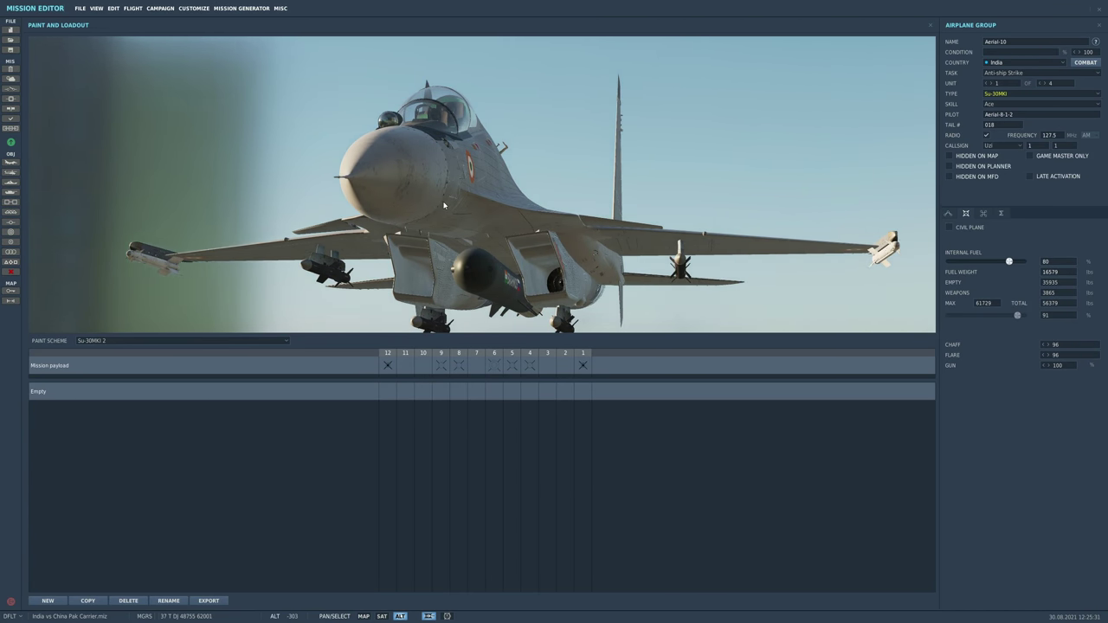
pyautogui.moveTo(492, 278); pyautogui.dragTo(462, 208)
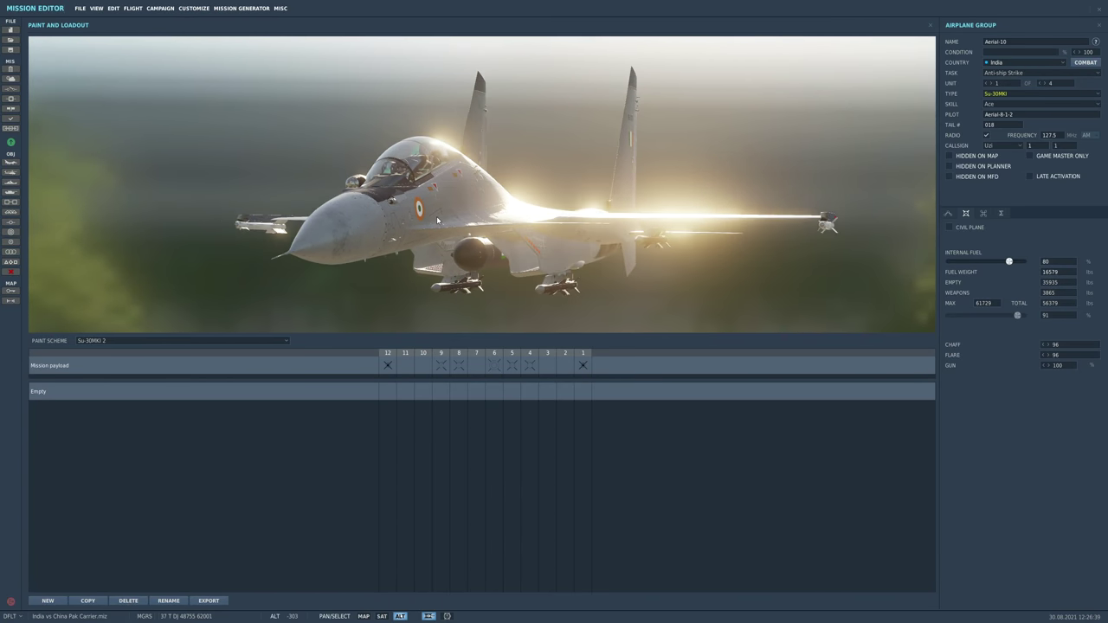
pyautogui.click(929, 24)
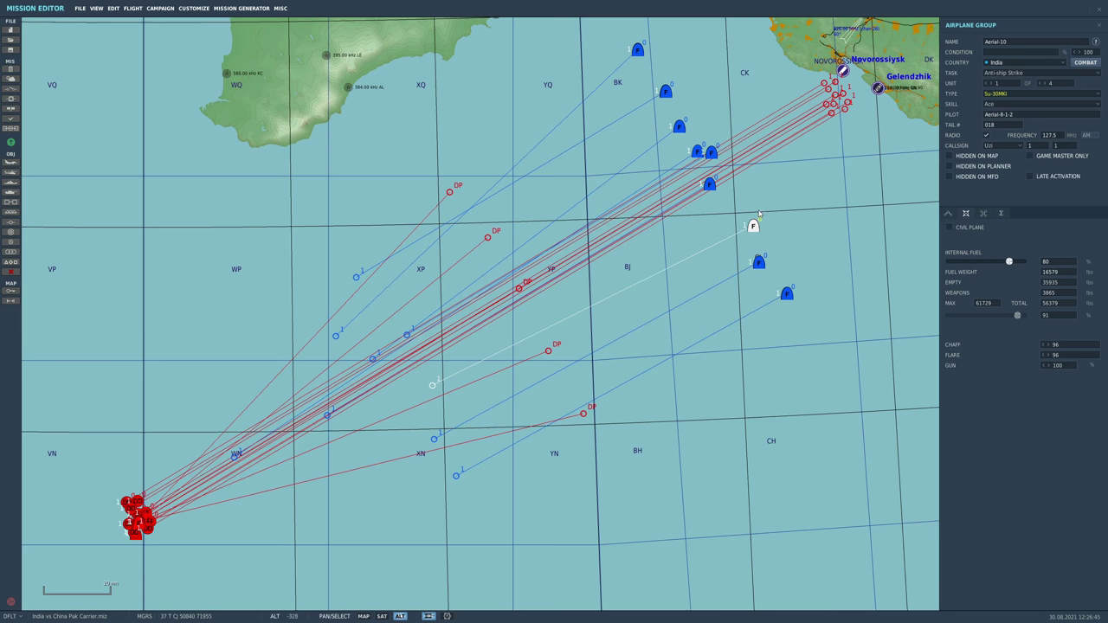
# Examine the blue groups' approach routes towards the red fleet and clear the aircraft group selection
pyautogui.scroll(-3, 752, 227)
pyautogui.scroll(5, 358, 415)
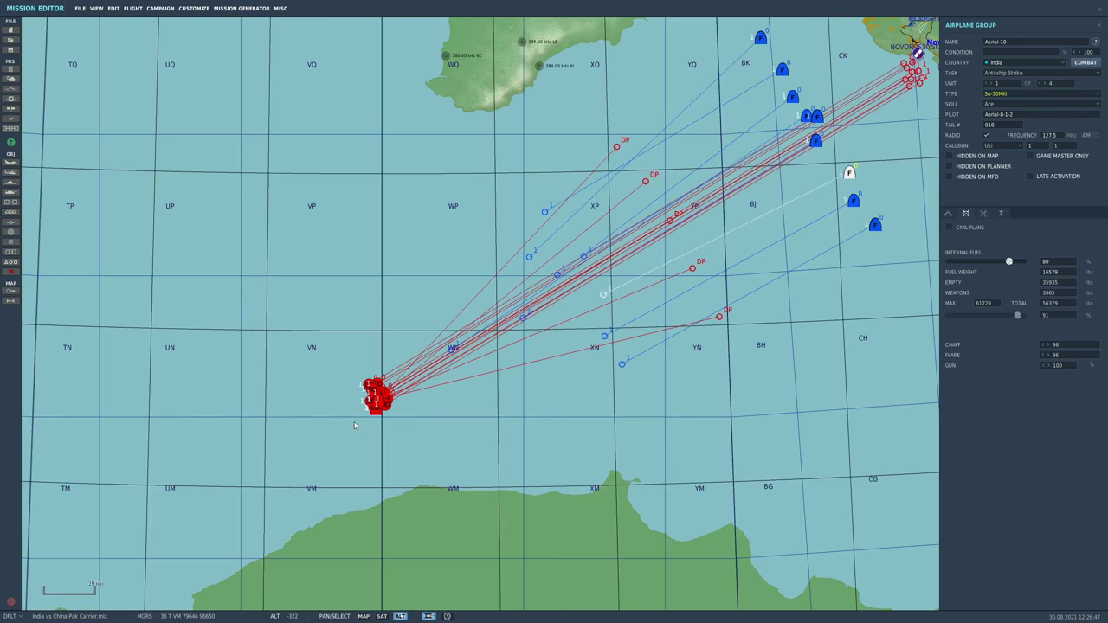
pyautogui.scroll(-4, 358, 403)
pyautogui.scroll(-2, 358, 404)
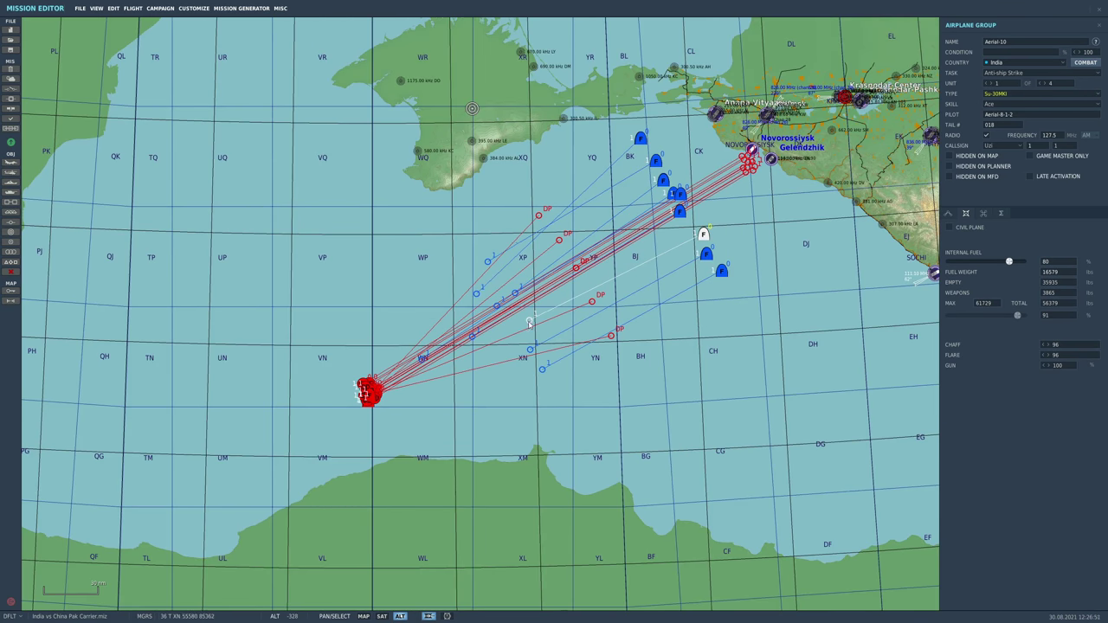
pyautogui.scroll(2, 545, 363)
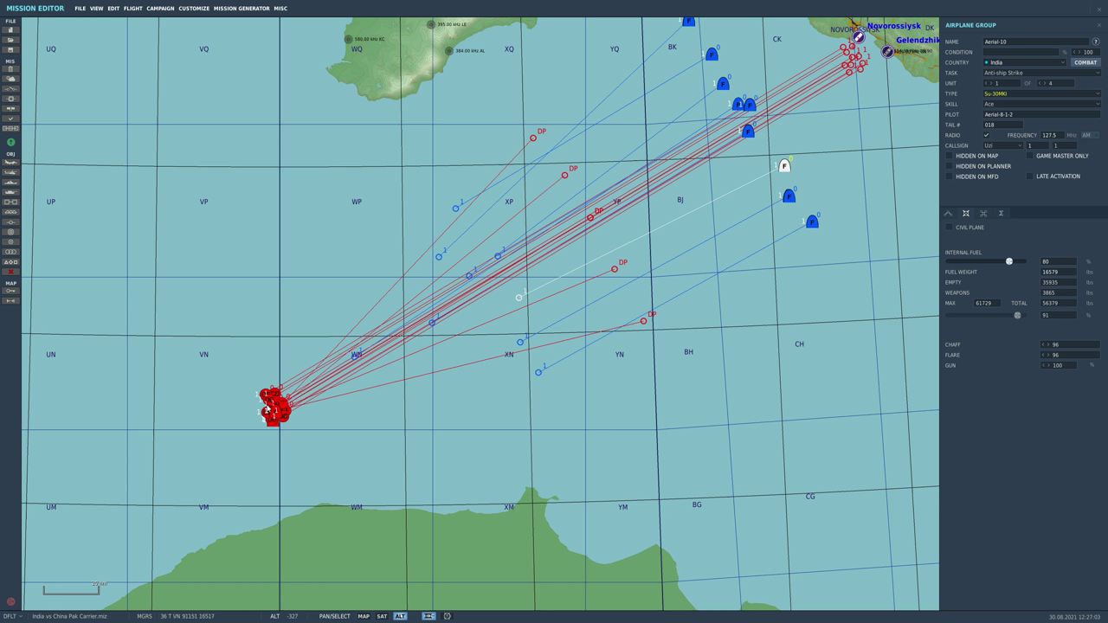
pyautogui.click(810, 189)
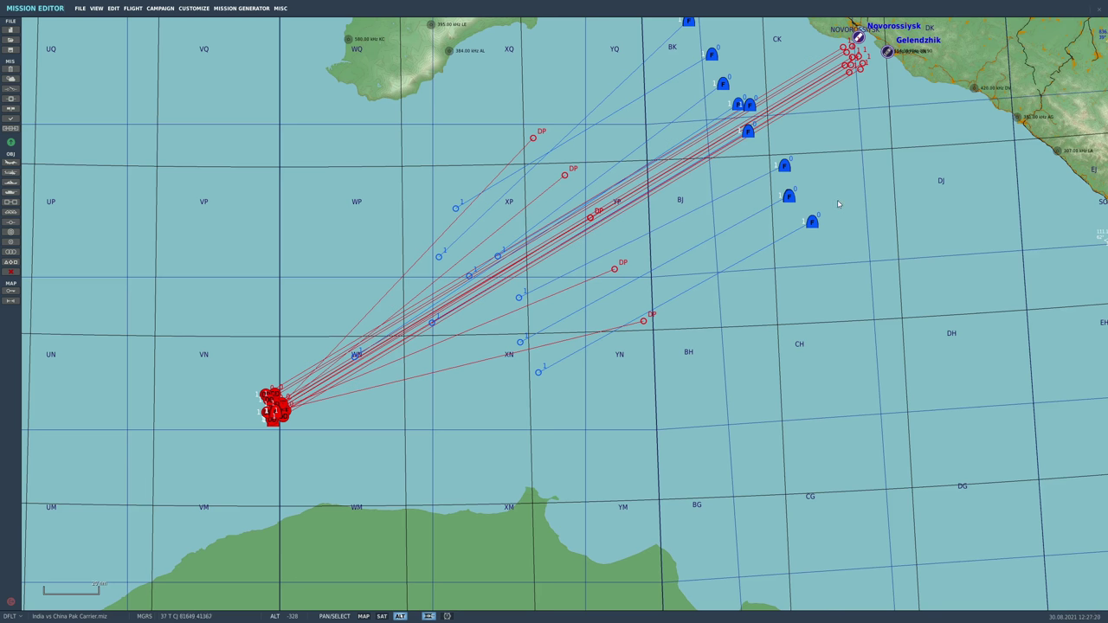
# Inspect the paint scheme and missile loadout of the Rafale_M AIR/AIR group Aerial-12
pyautogui.scroll(1, 815, 223)
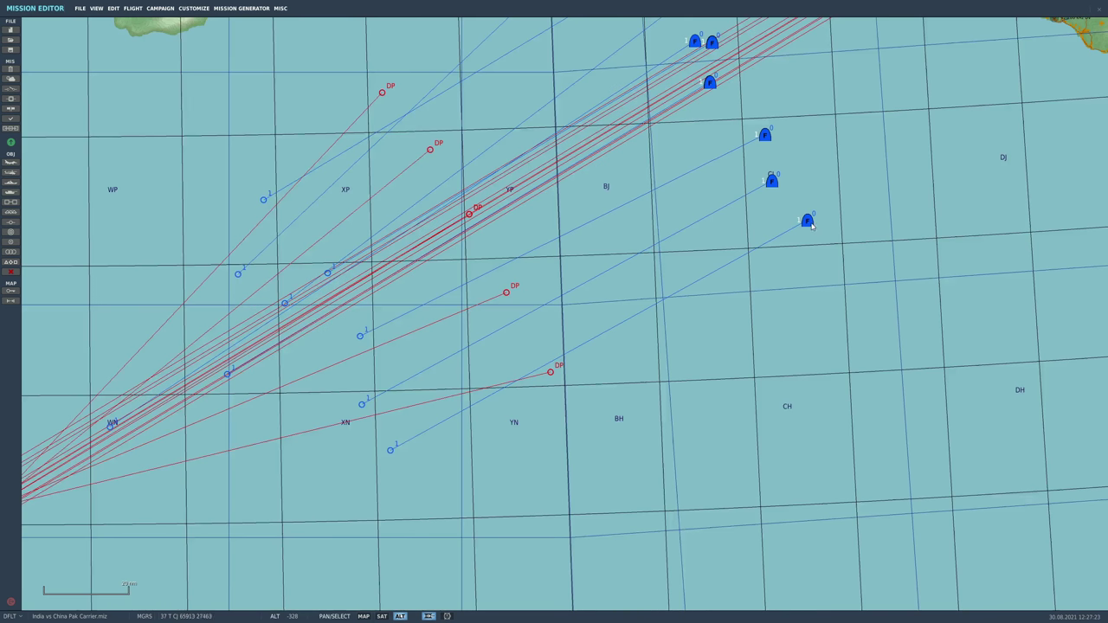
pyautogui.click(771, 181)
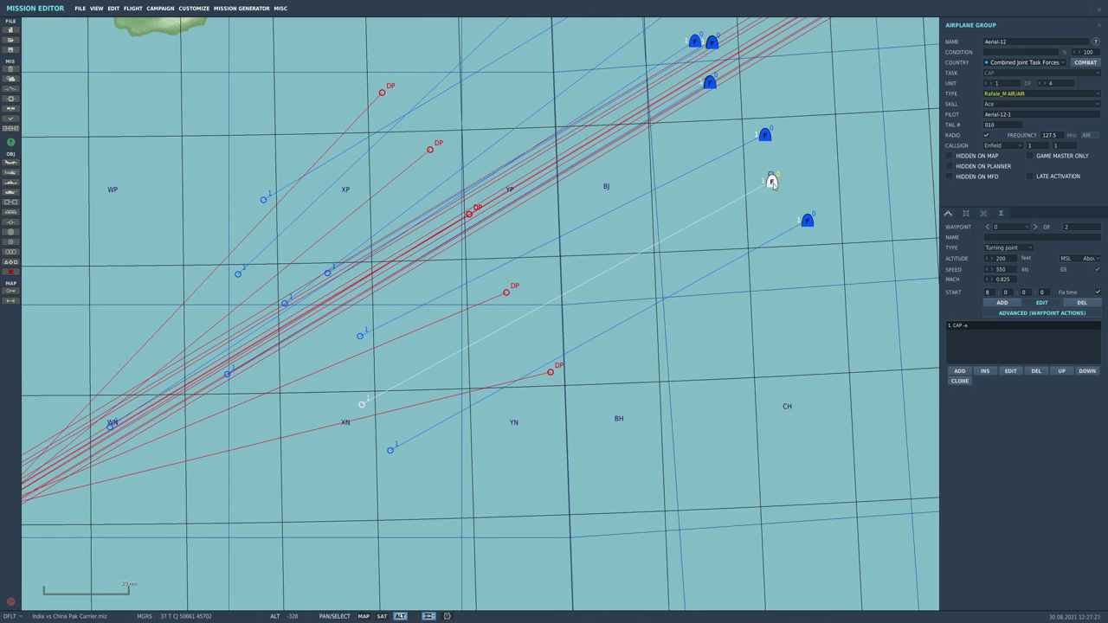
pyautogui.click(966, 214)
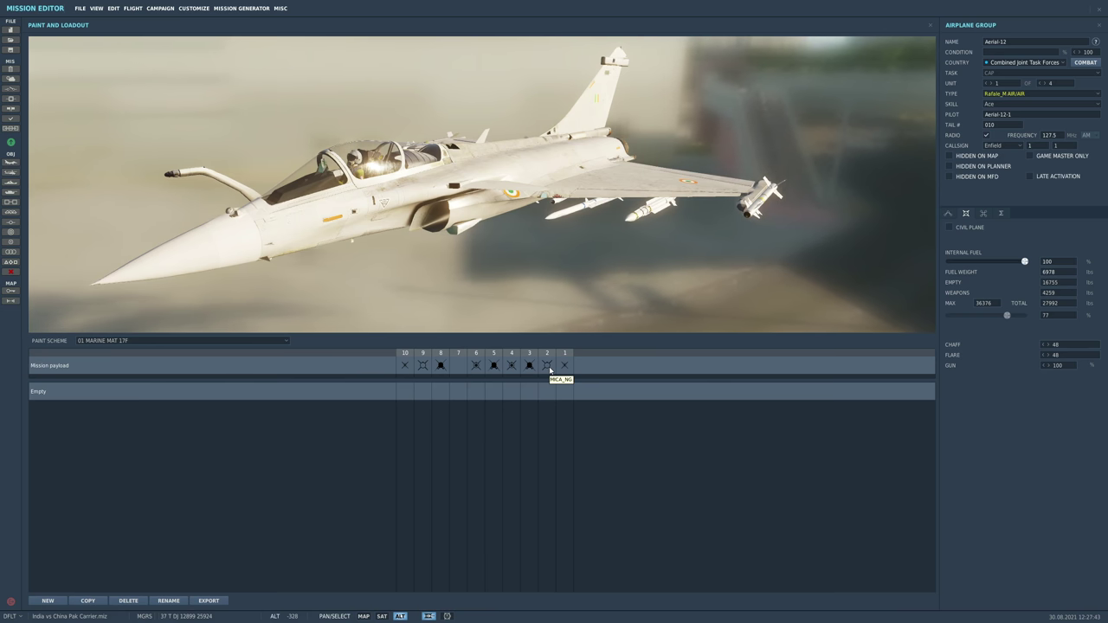
pyautogui.moveTo(568, 284); pyautogui.dragTo(574, 243)
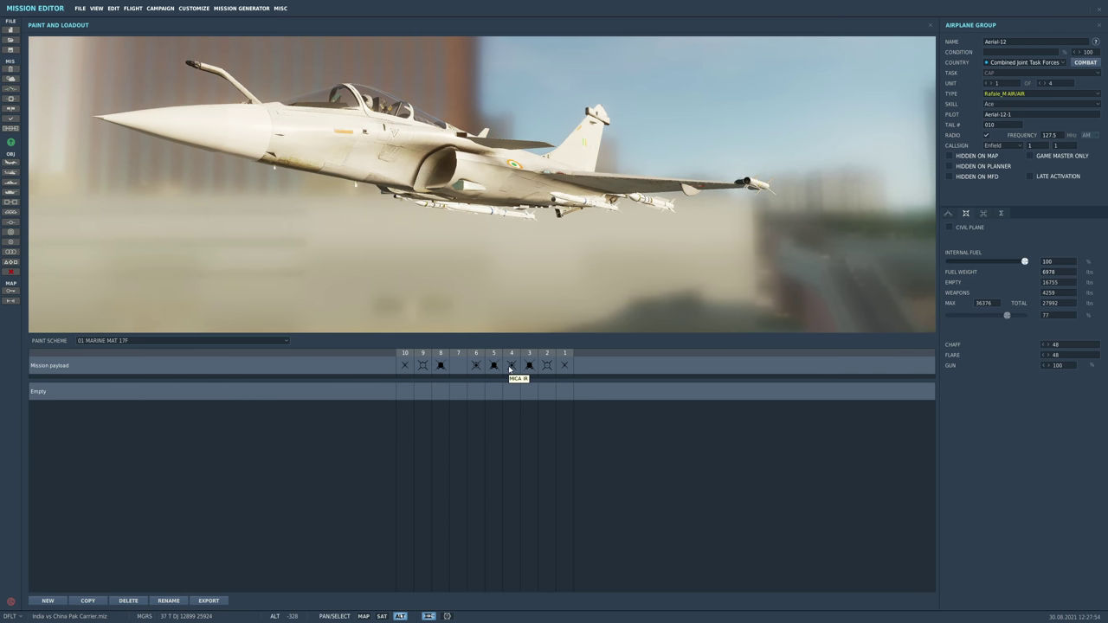
pyautogui.moveTo(569, 289); pyautogui.dragTo(612, 263)
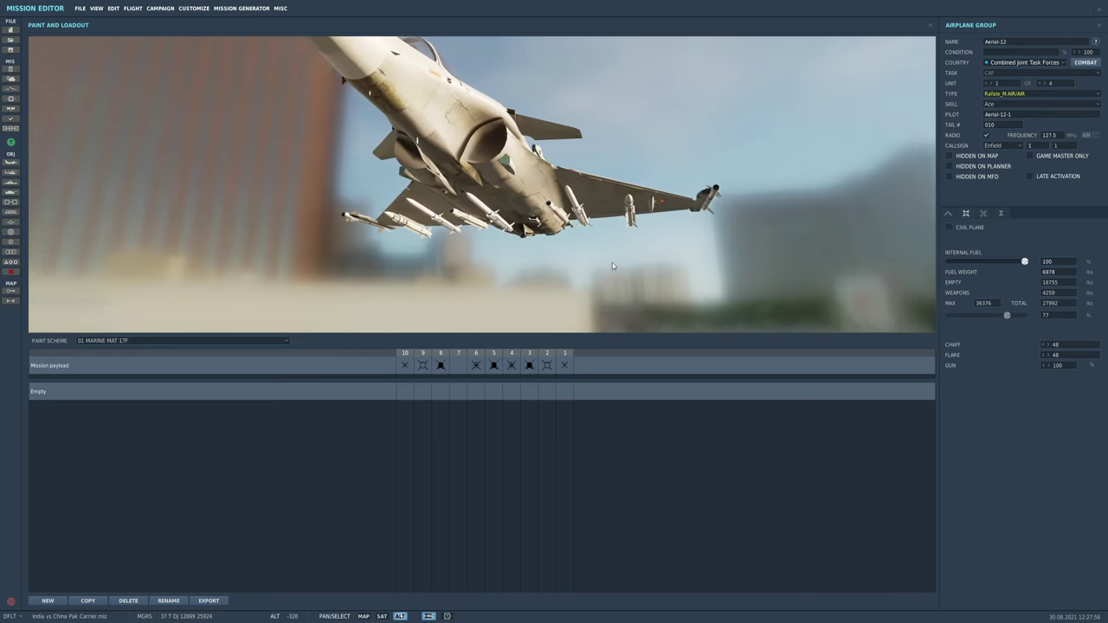
pyautogui.moveTo(556, 231); pyautogui.dragTo(533, 250)
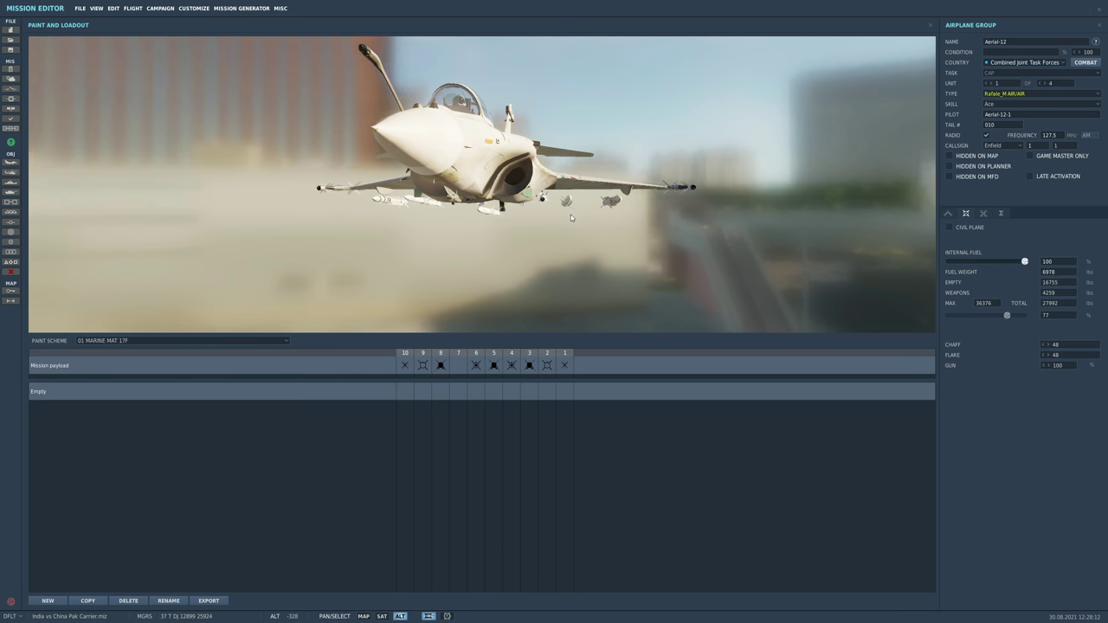
pyautogui.moveTo(705, 284); pyautogui.dragTo(679, 287)
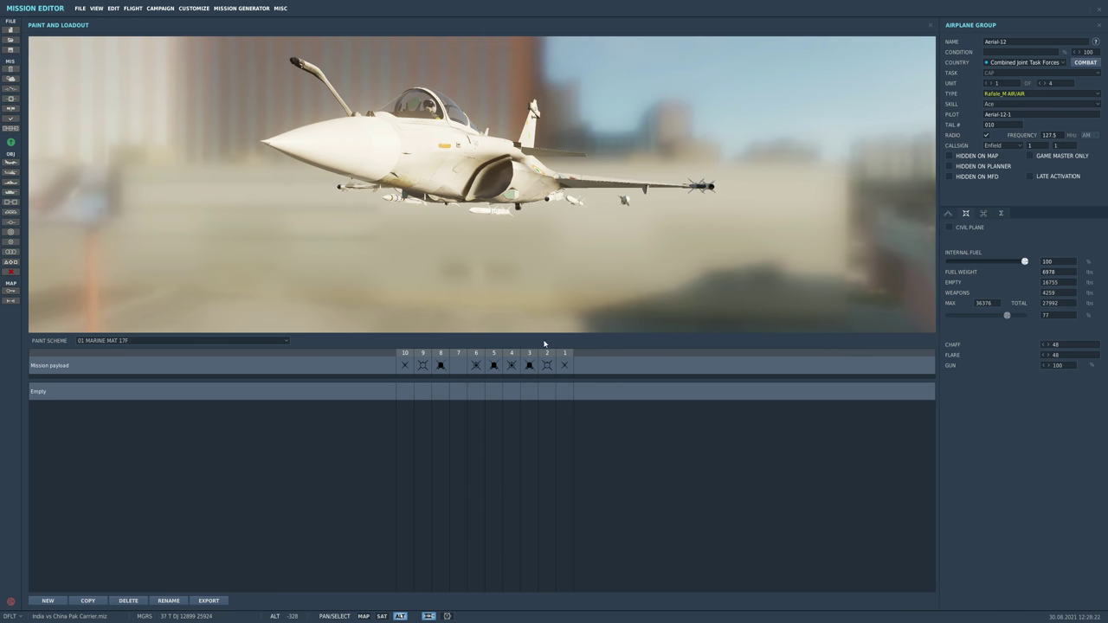
pyautogui.moveTo(554, 246); pyautogui.dragTo(555, 226)
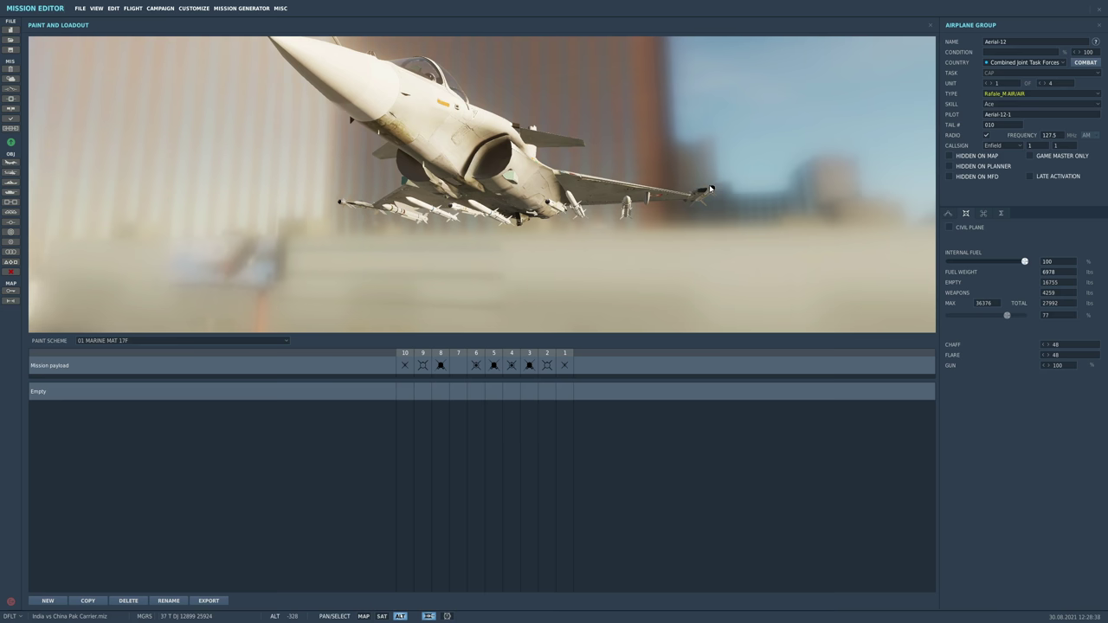
pyautogui.click(931, 26)
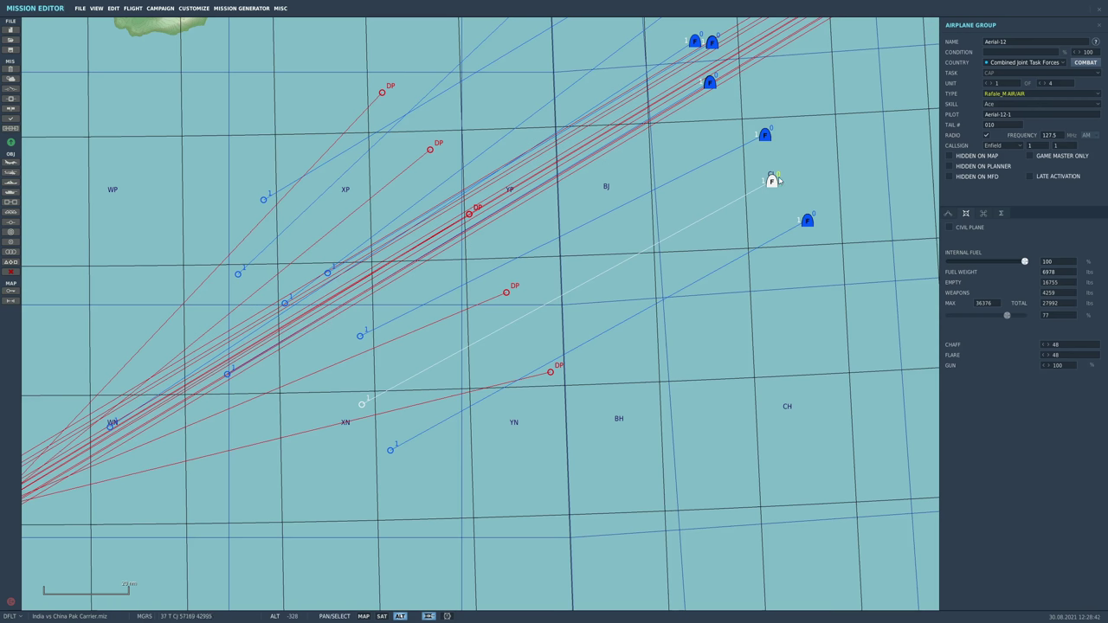
# Reselect the Rafale group Aerial-12 and check its waypoint settings
pyautogui.click(773, 182)
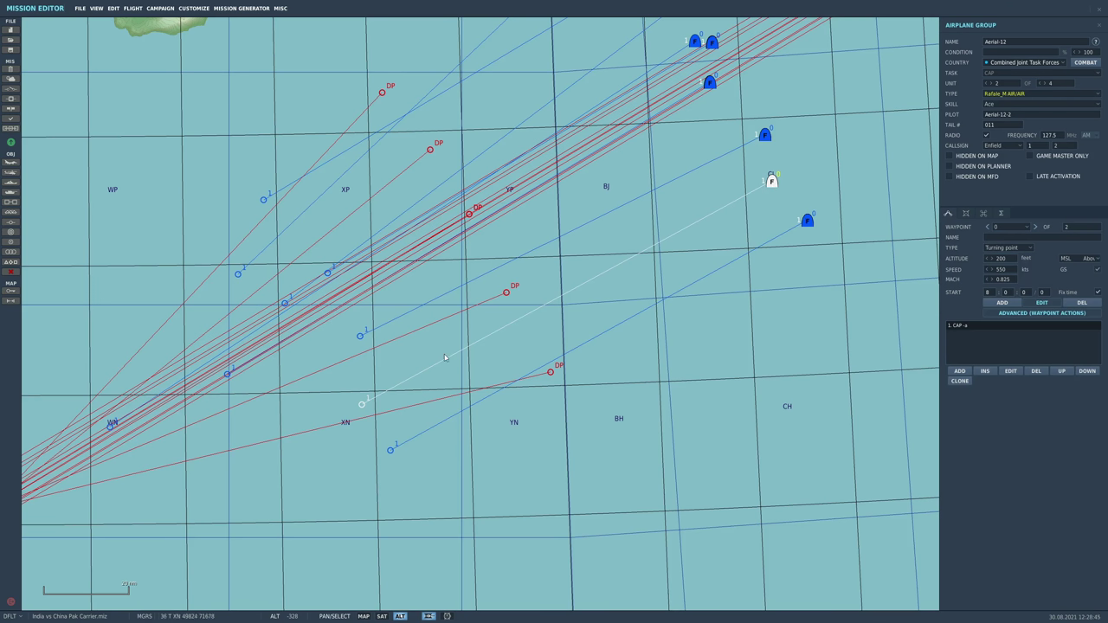
pyautogui.click(1035, 227)
pyautogui.click(988, 228)
# Select the MiG-29S CAP group Aerial-14, examine its route, and open its paint and loadout
pyautogui.click(765, 136)
pyautogui.scroll(-1, 755, 160)
pyautogui.scroll(2, 745, 111)
pyautogui.click(704, 103)
pyautogui.scroll(-3, 706, 129)
pyautogui.scroll(4, 709, 138)
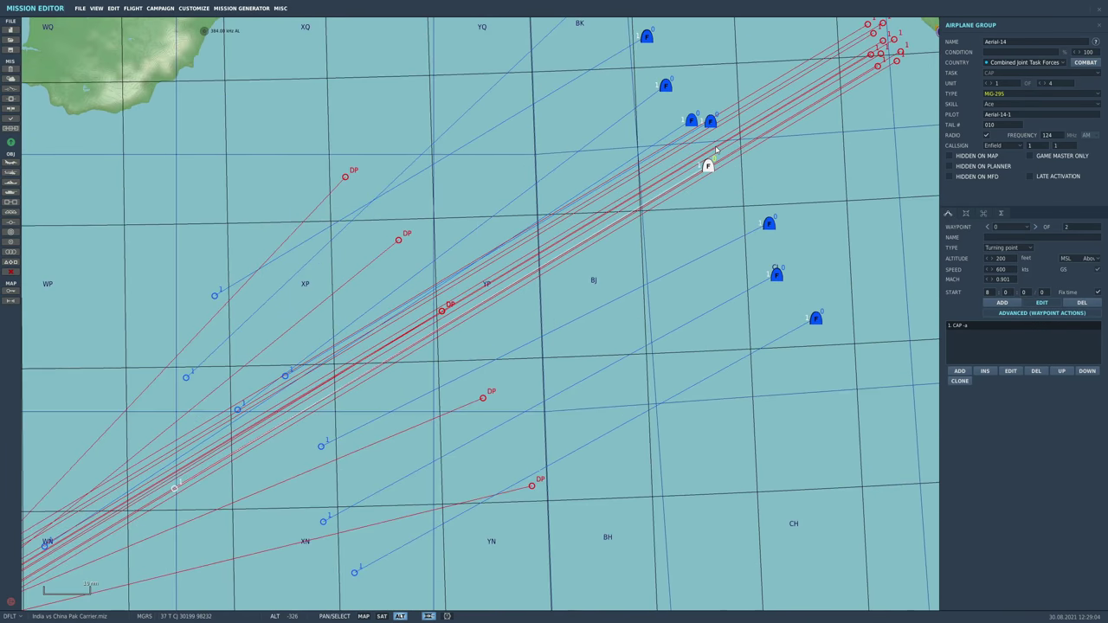
pyautogui.scroll(2, 715, 150)
pyautogui.scroll(1, 687, 239)
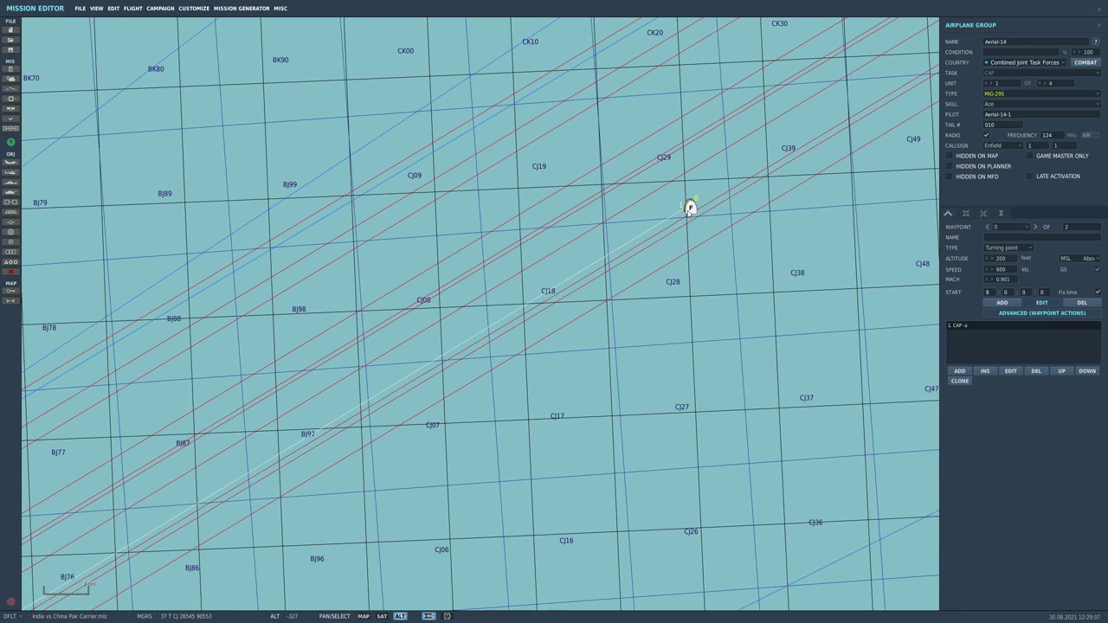
pyautogui.scroll(-3, 689, 207)
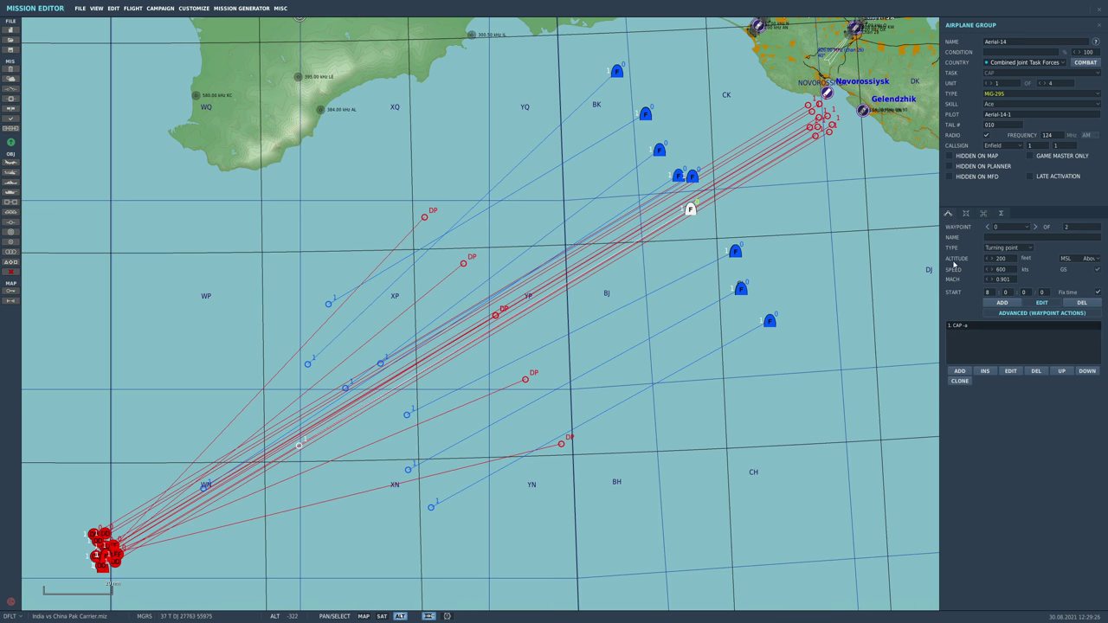
pyautogui.click(966, 214)
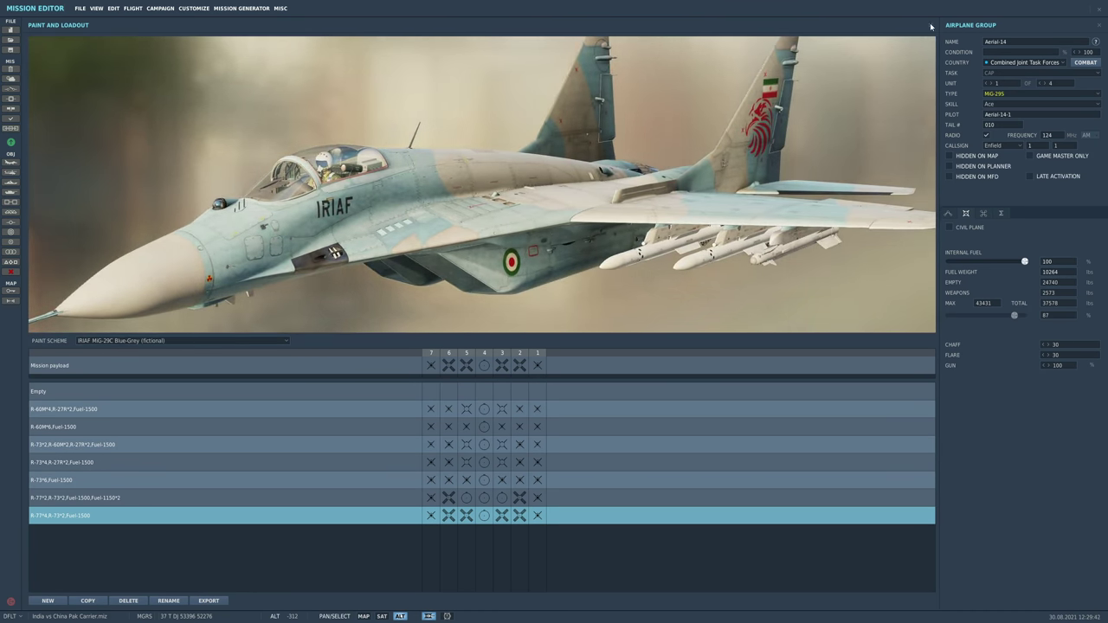
# Close the paint and loadout view and shift the MiG-29S group Aerial-14's start point slightly south-east on the map
pyautogui.click(930, 25)
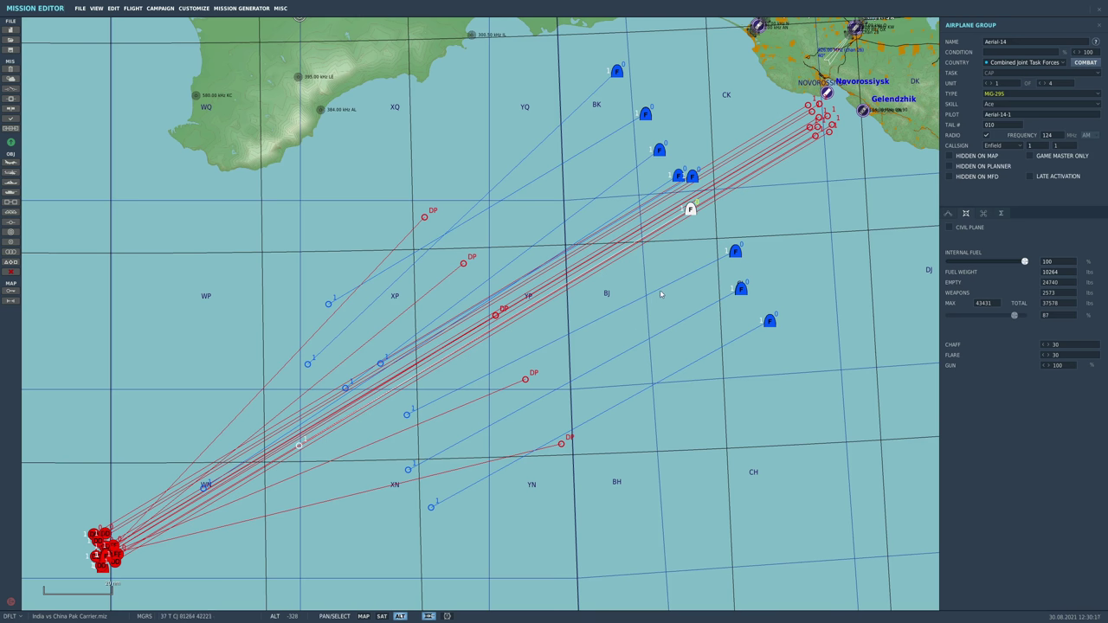
pyautogui.click(692, 212)
pyautogui.click(692, 212)
pyautogui.moveTo(692, 212); pyautogui.dragTo(695, 215)
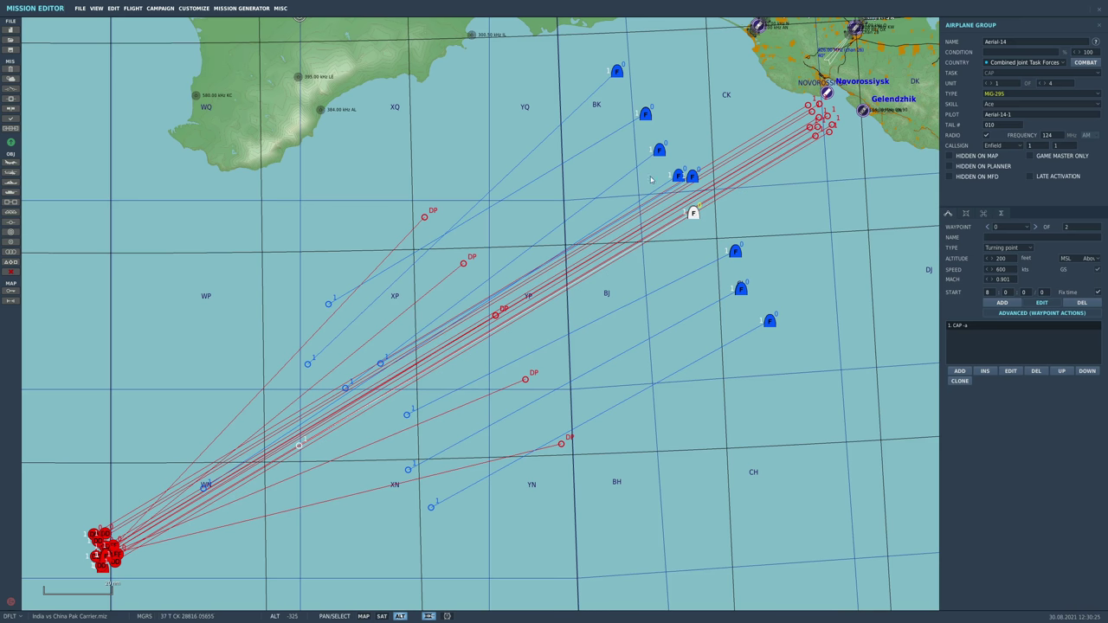
# Check the blue CAP groups north-west of Aerial-14, going through Rafale group Aerial-13 to Mirage 2000-5 group Aerial-15
pyautogui.scroll(1, 645, 179)
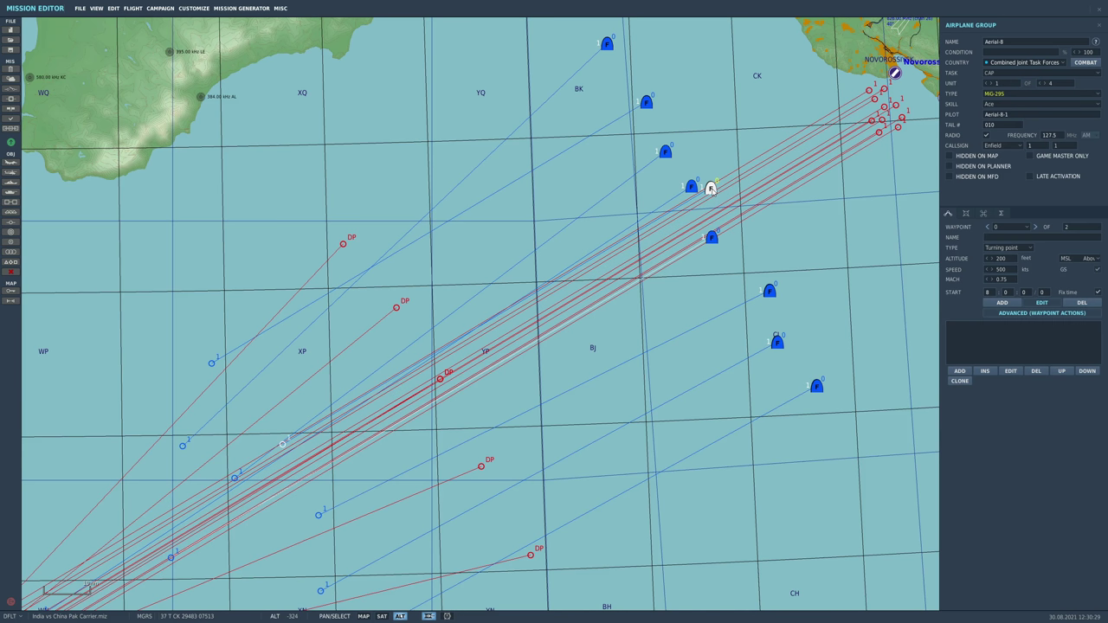
pyautogui.click(667, 152)
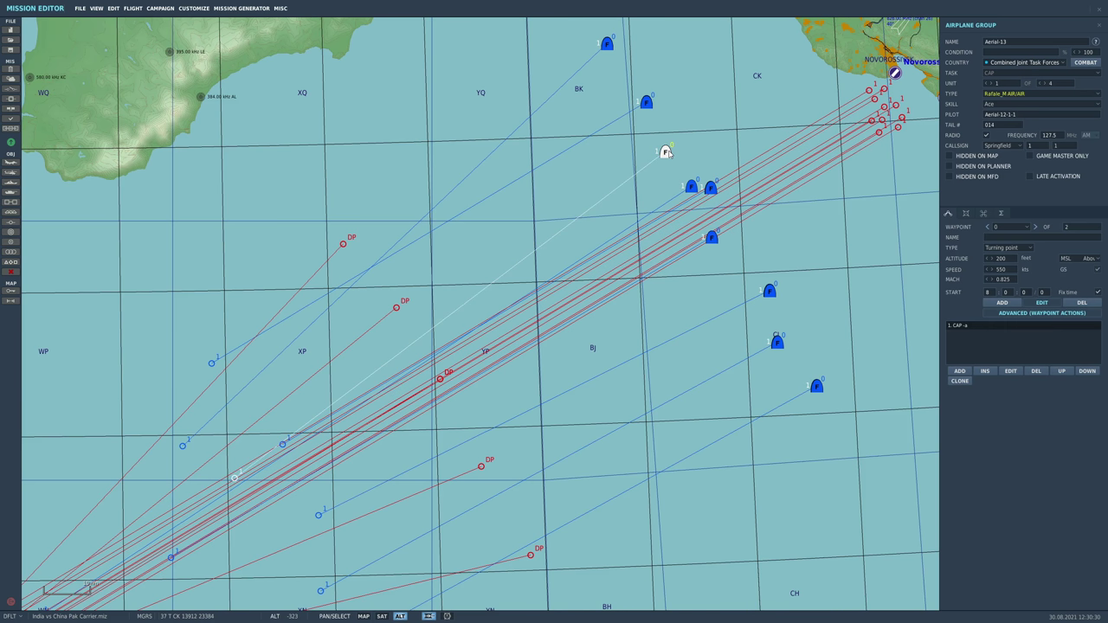
pyautogui.click(646, 103)
pyautogui.click(607, 45)
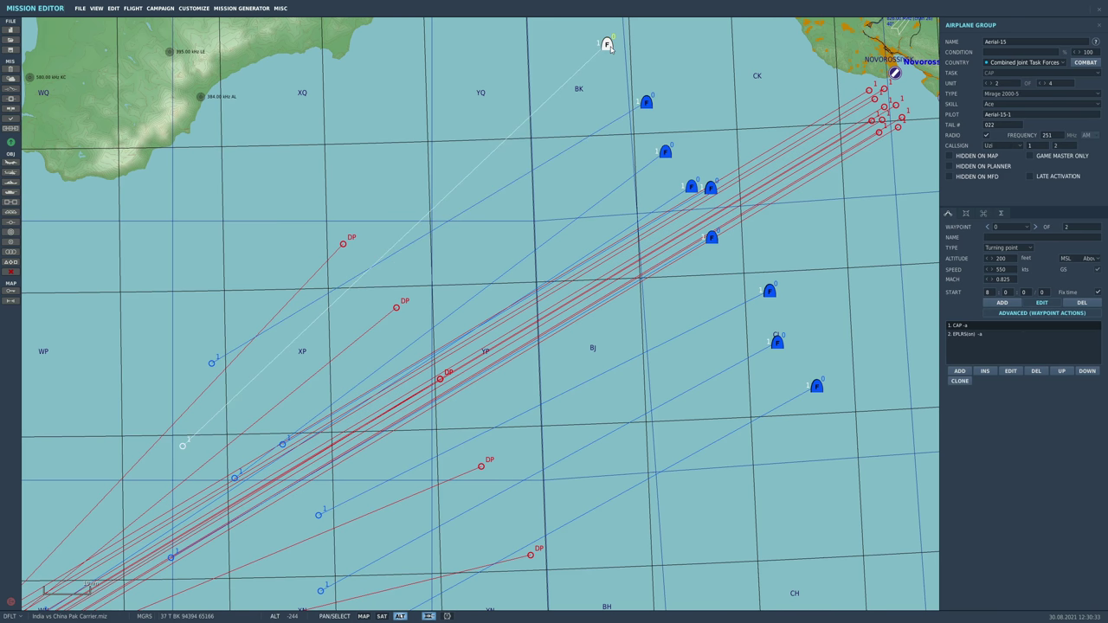
# Inspect the missile loadout of the Mirage 2000-5 group Aerial-15 from several angles, and clear the group selection
pyautogui.click(965, 213)
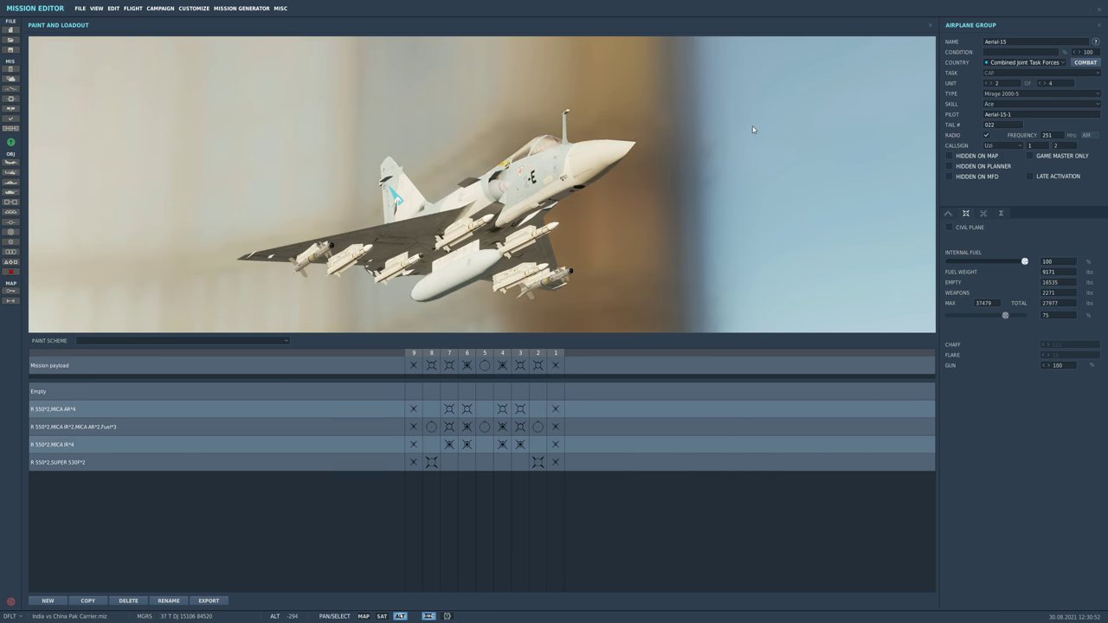
pyautogui.moveTo(747, 130); pyautogui.dragTo(719, 165)
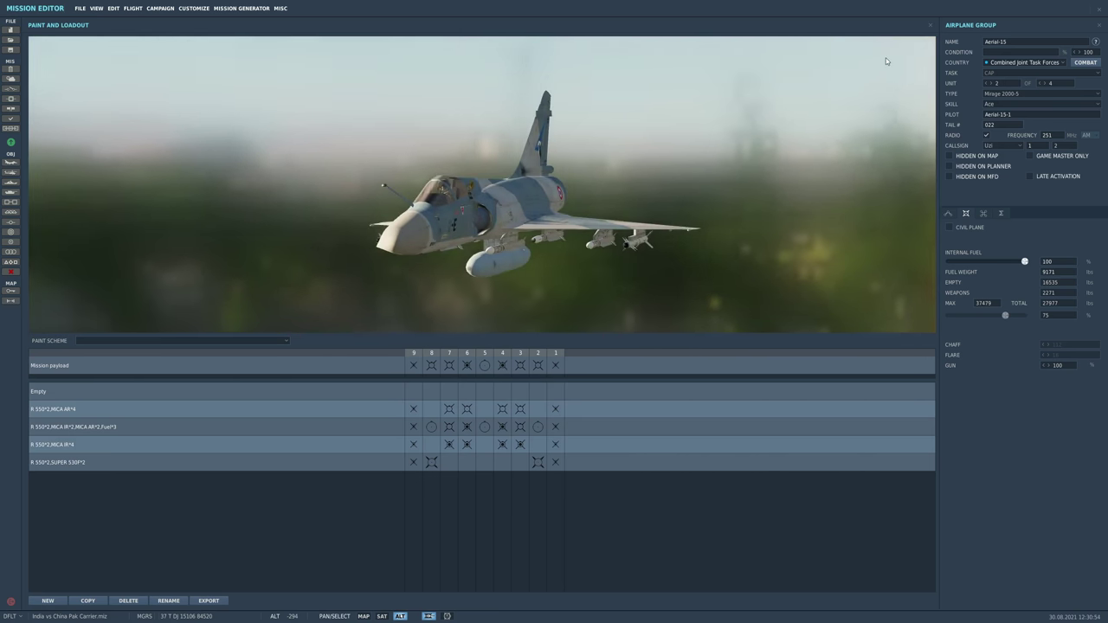
pyautogui.click(930, 25)
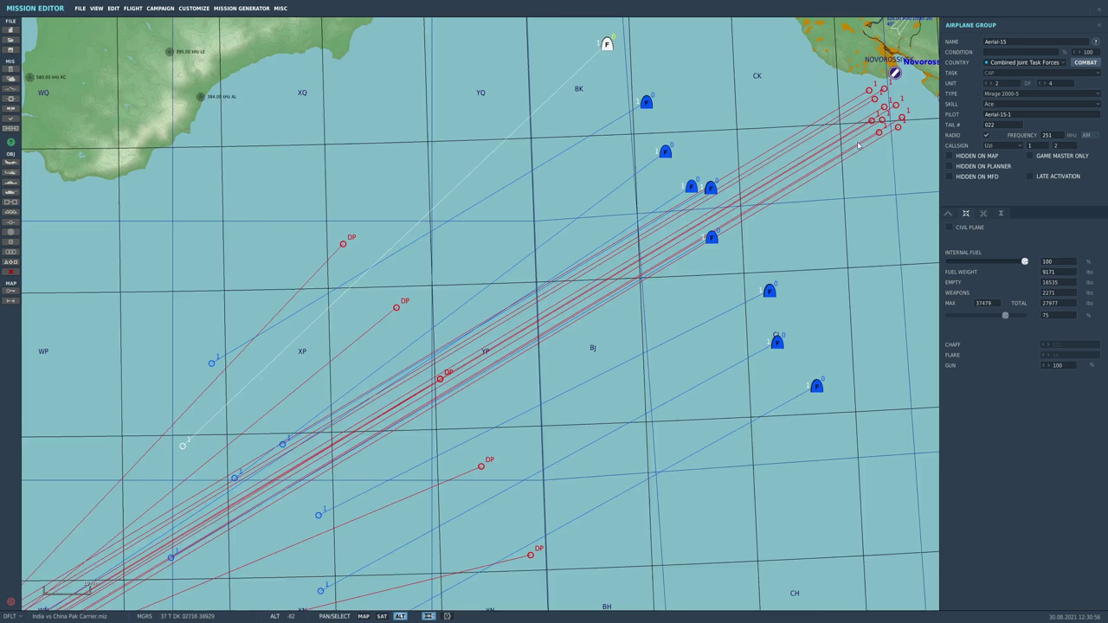
pyautogui.click(613, 204)
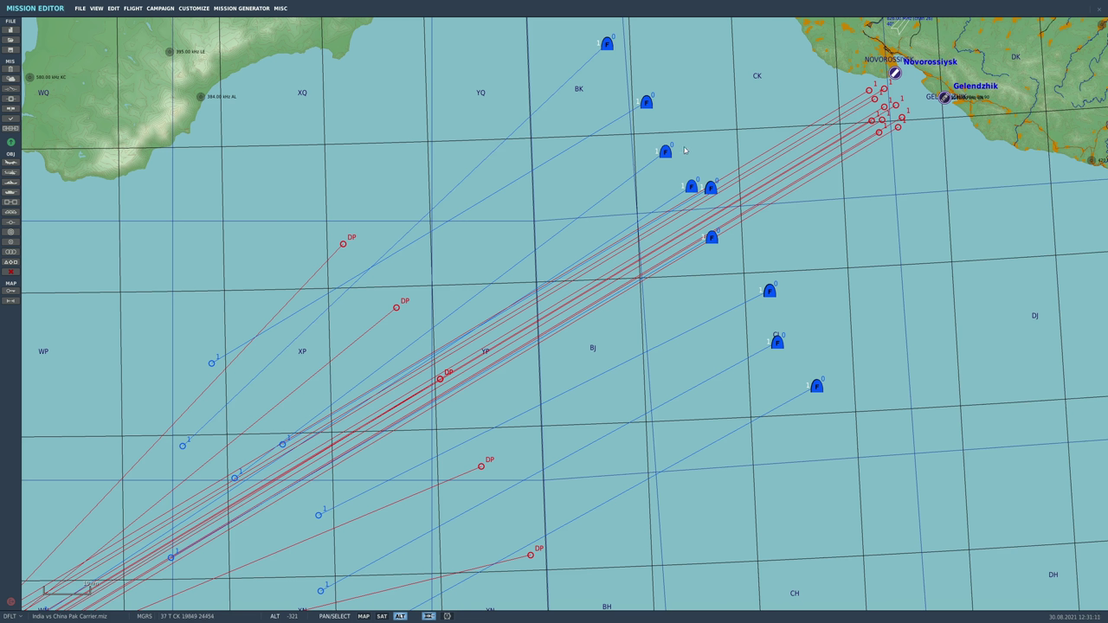
# Select the client-flown Rafale_M AIR/AIR group Aerial-17 and examine its position relative to the other blue groups
pyautogui.scroll(8, 683, 150)
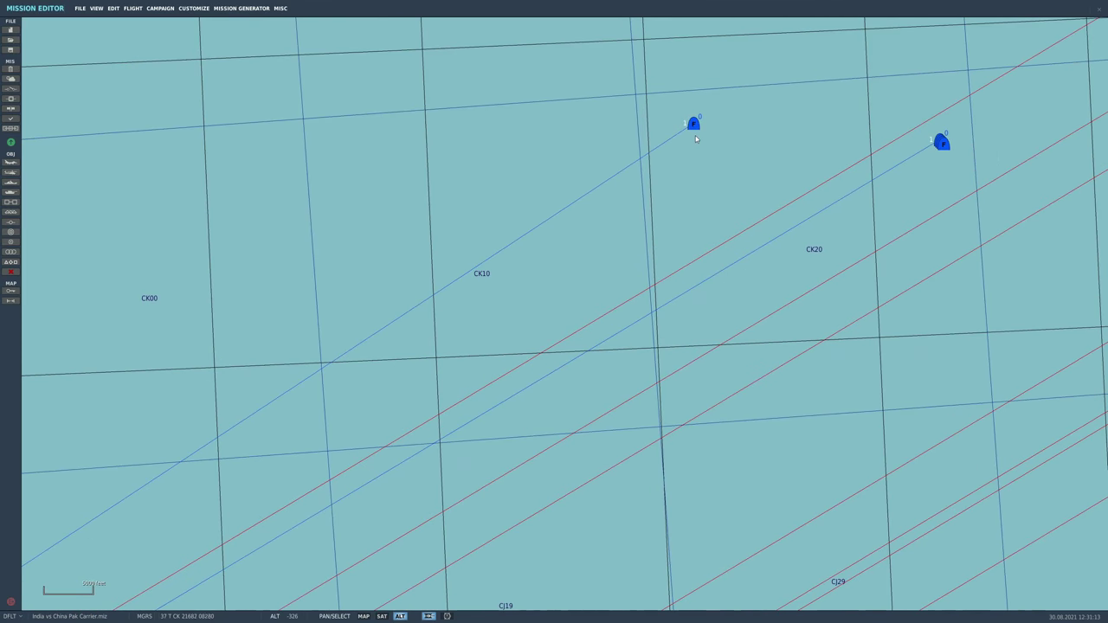
pyautogui.click(694, 126)
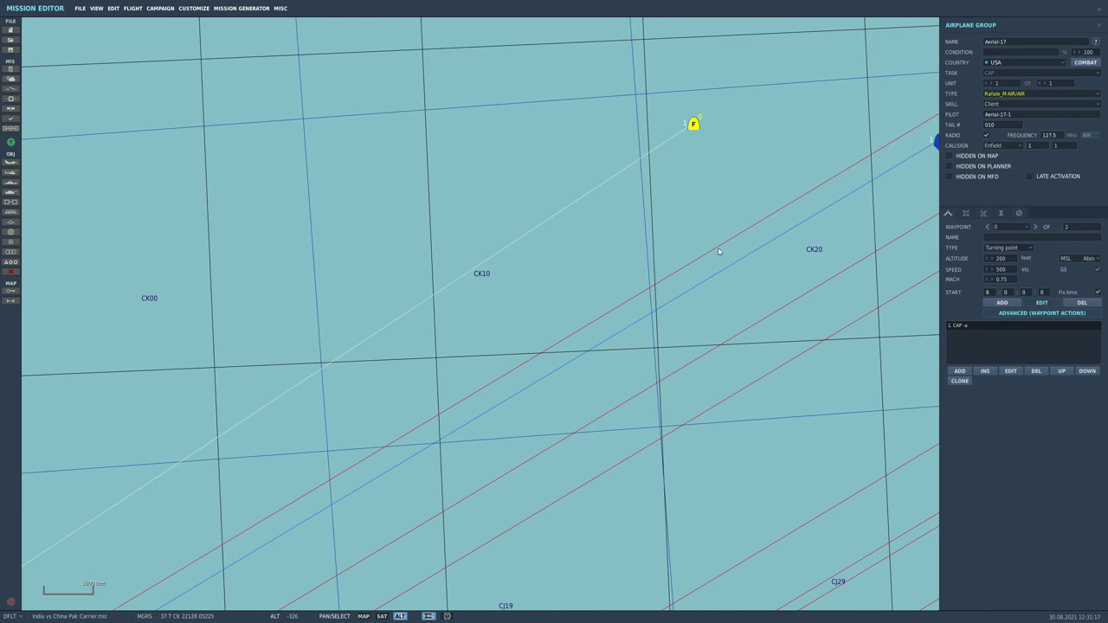
pyautogui.scroll(3, 718, 232)
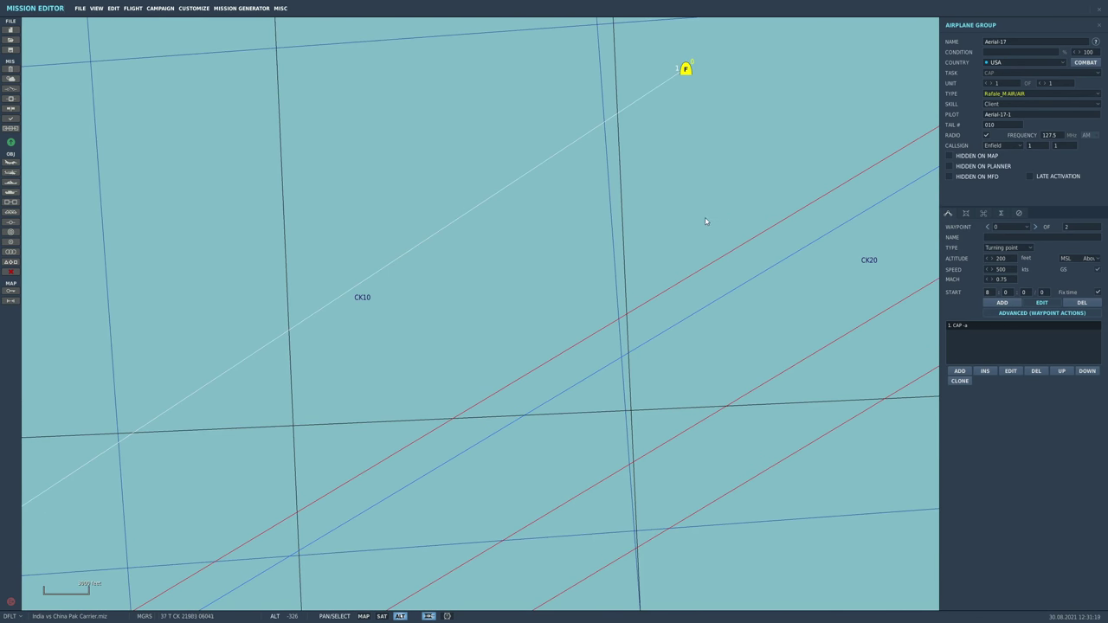
pyautogui.scroll(-8, 693, 222)
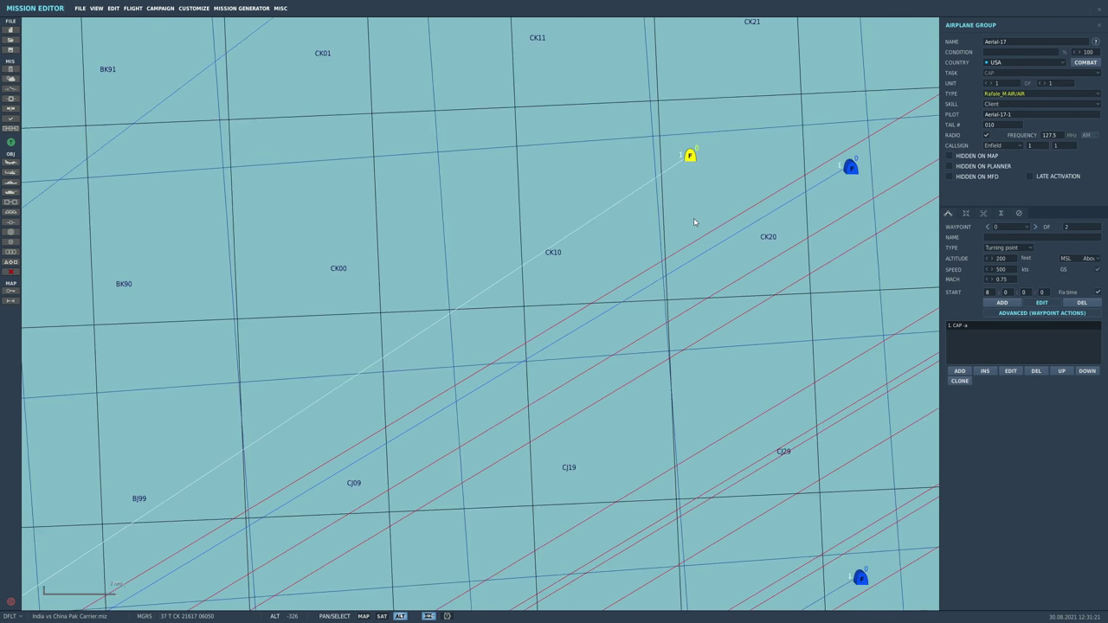
pyautogui.scroll(8, 693, 223)
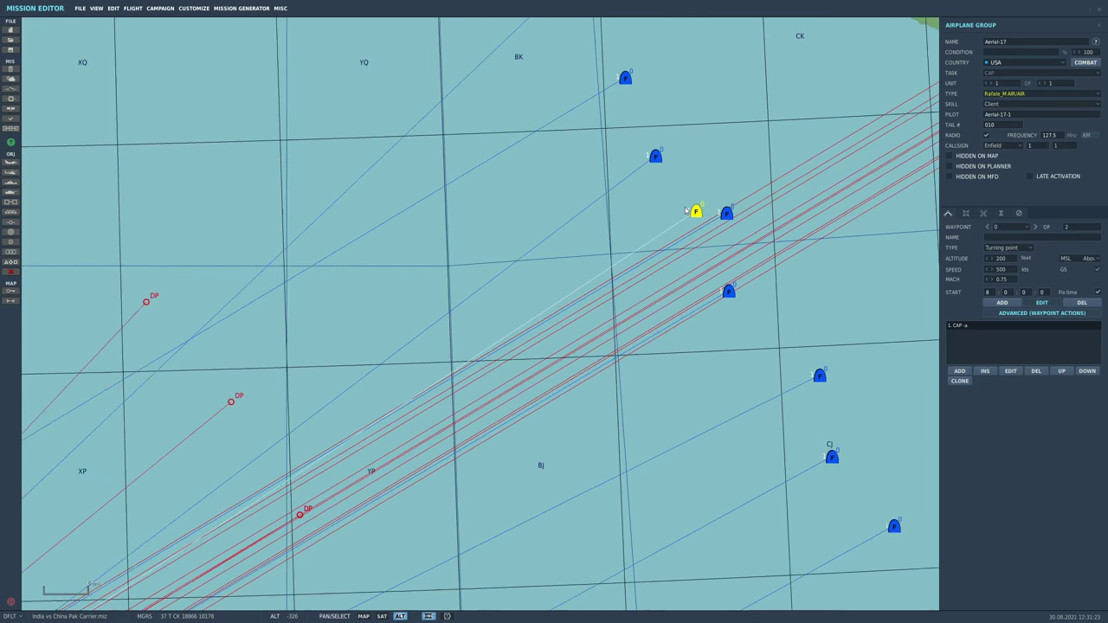
pyautogui.scroll(2, 728, 221)
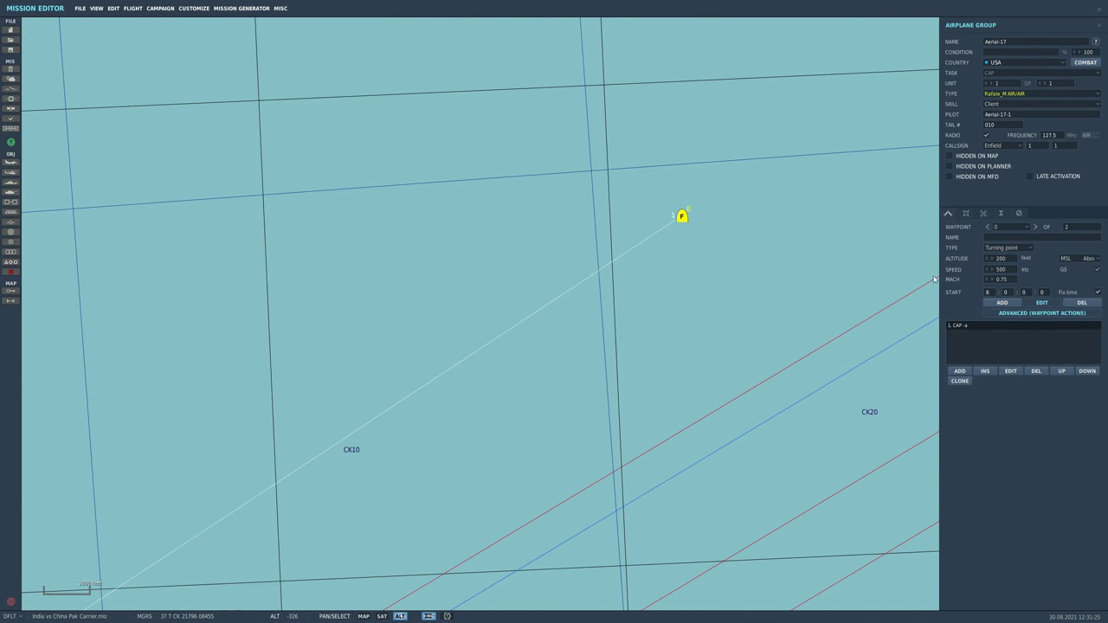
# Inspect the paint scheme and underwing missiles of the Rafale_M AIR/AIR group Aerial-17, and close the loadout view
pyautogui.click(965, 214)
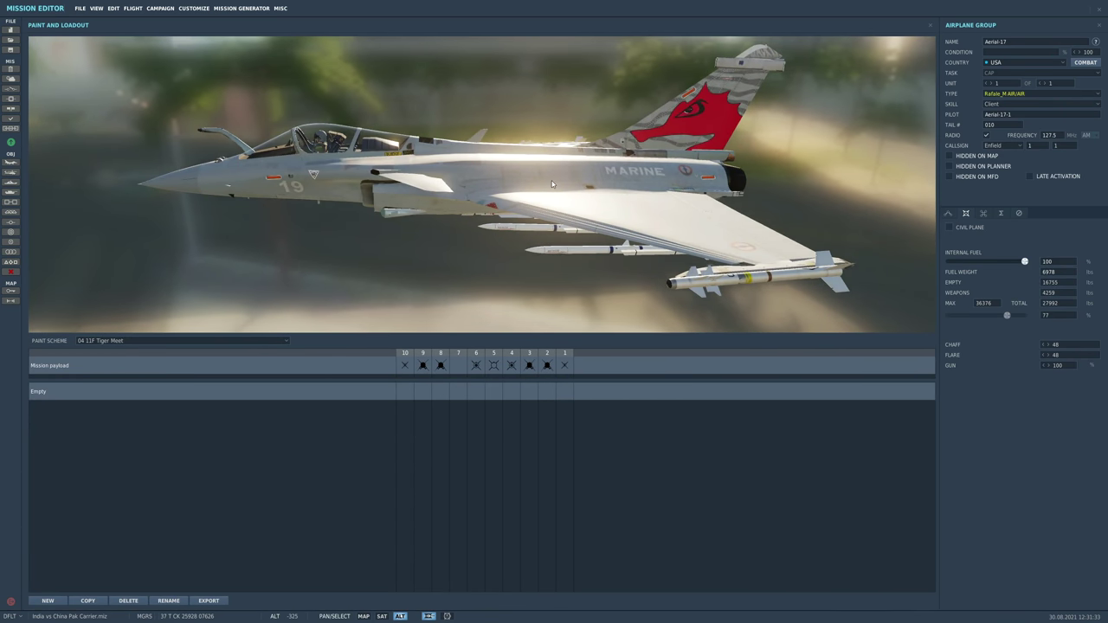
pyautogui.moveTo(549, 192); pyautogui.dragTo(648, 198)
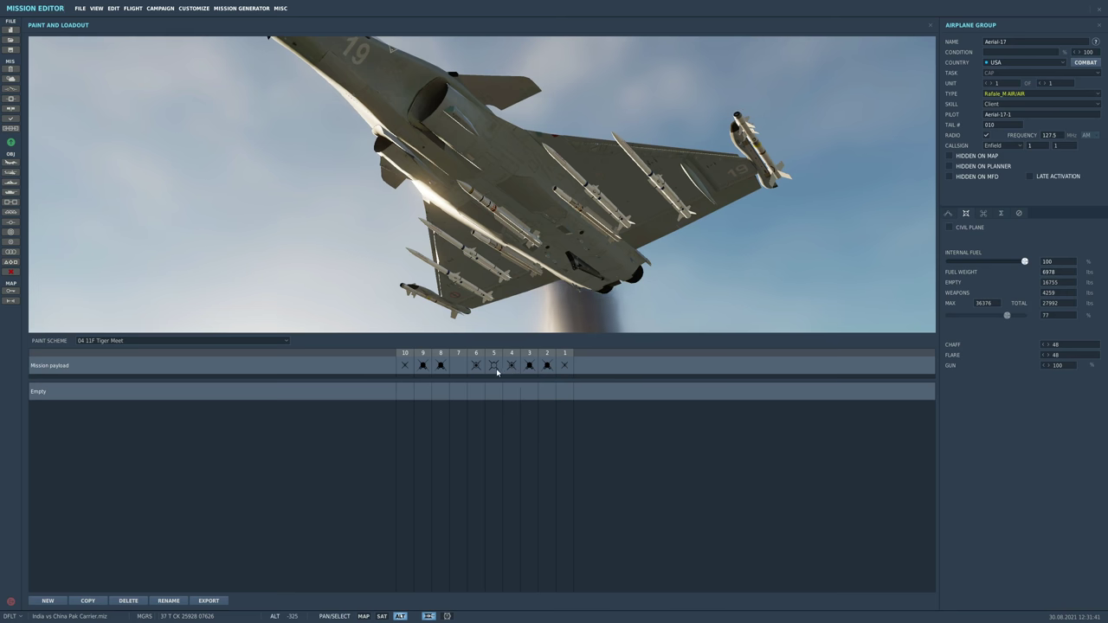
pyautogui.moveTo(621, 176); pyautogui.dragTo(621, 201)
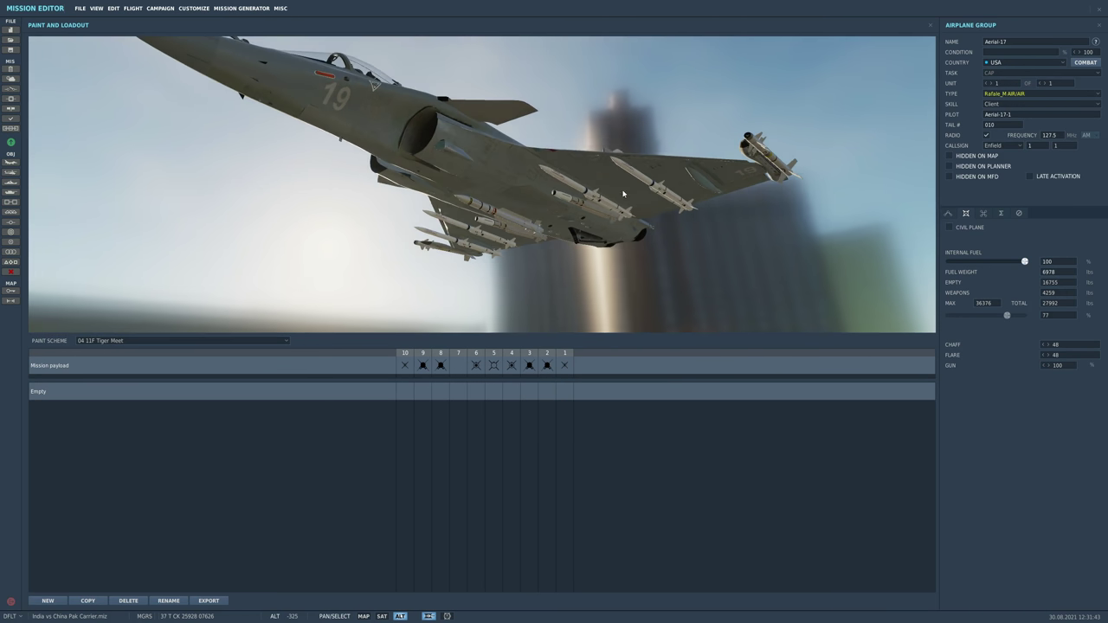
pyautogui.click(929, 25)
# Select the southernmost blue group, the Indian Su-30MKI Anti-ship Strike group Aerial-11, and review its waypoint actions
pyautogui.scroll(-4, 616, 282)
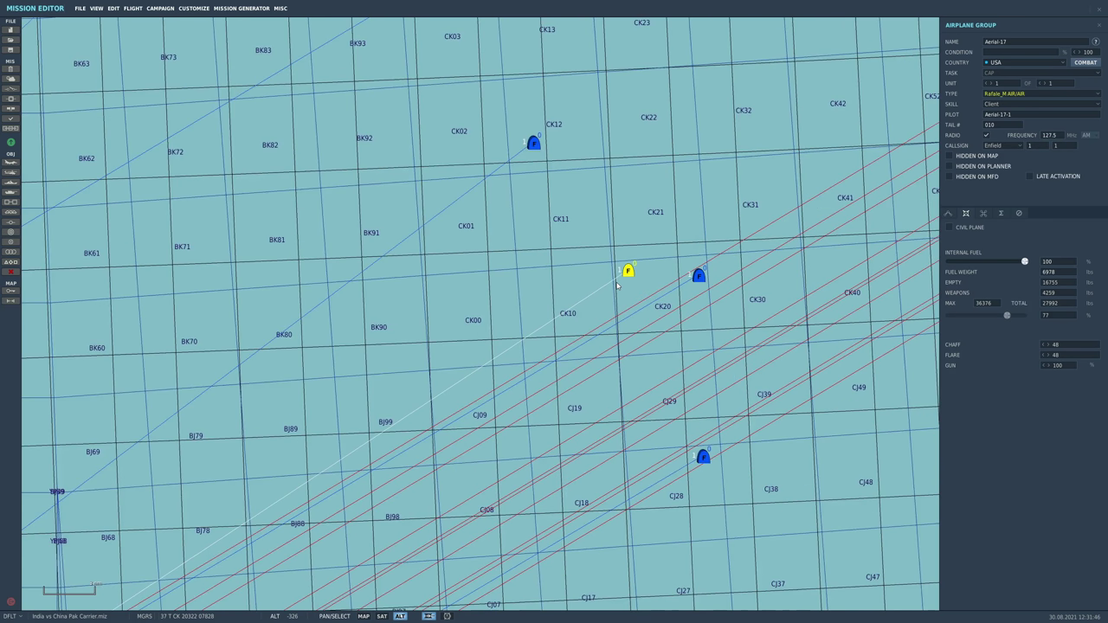
pyautogui.scroll(-3, 616, 282)
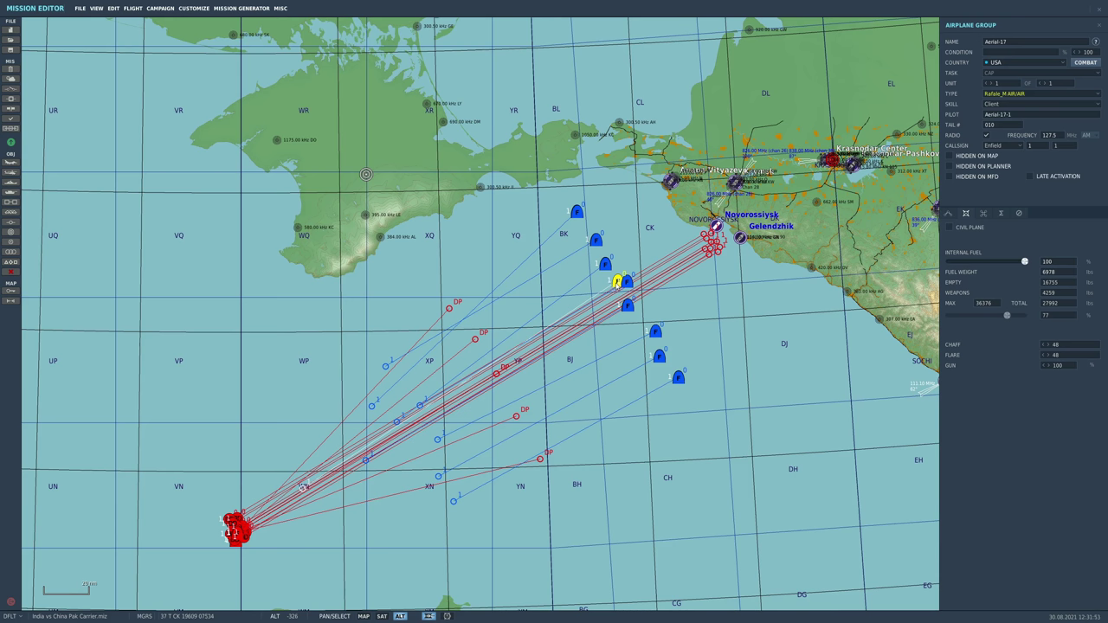
pyautogui.click(684, 387)
pyautogui.click(678, 379)
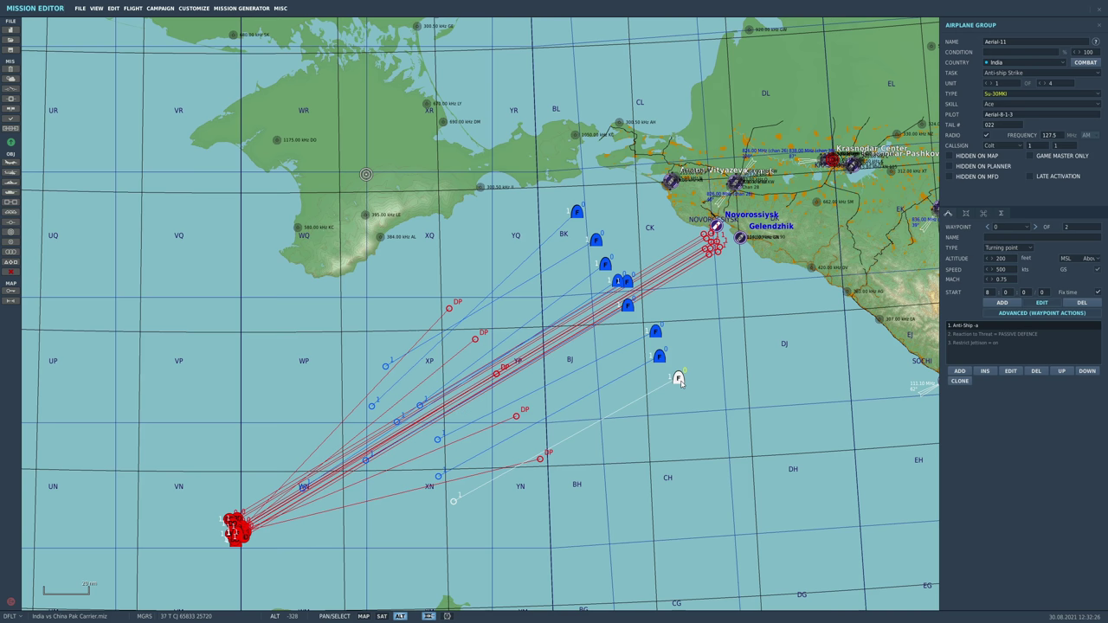
# Measure the distance from the red fleet to the southern end of the blue aircraft line
pyautogui.scroll(-2, 680, 381)
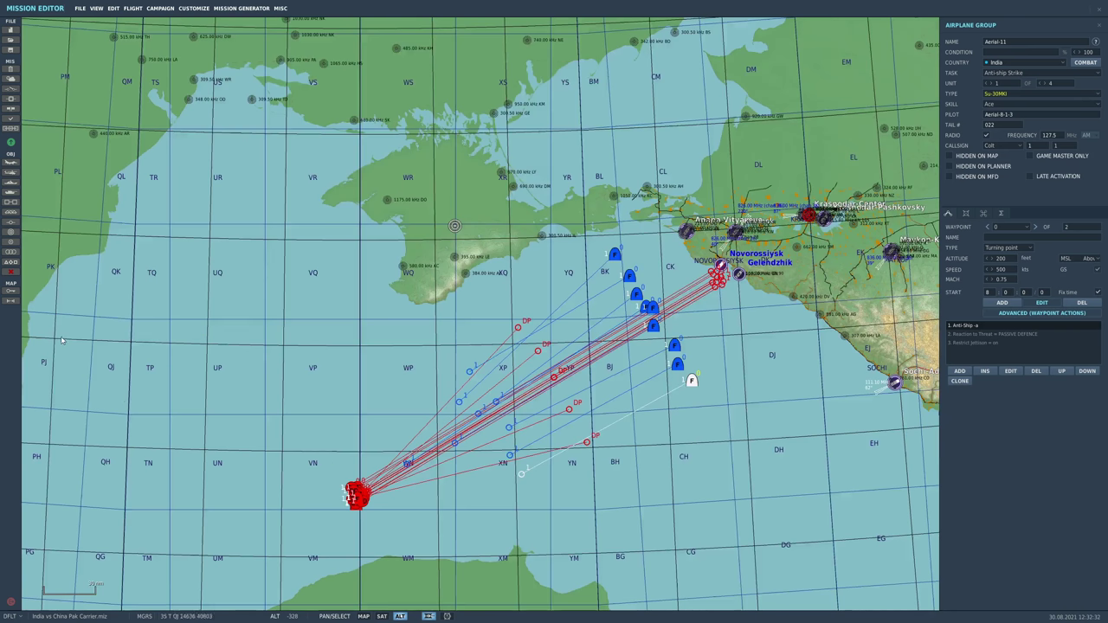
pyautogui.click(11, 305)
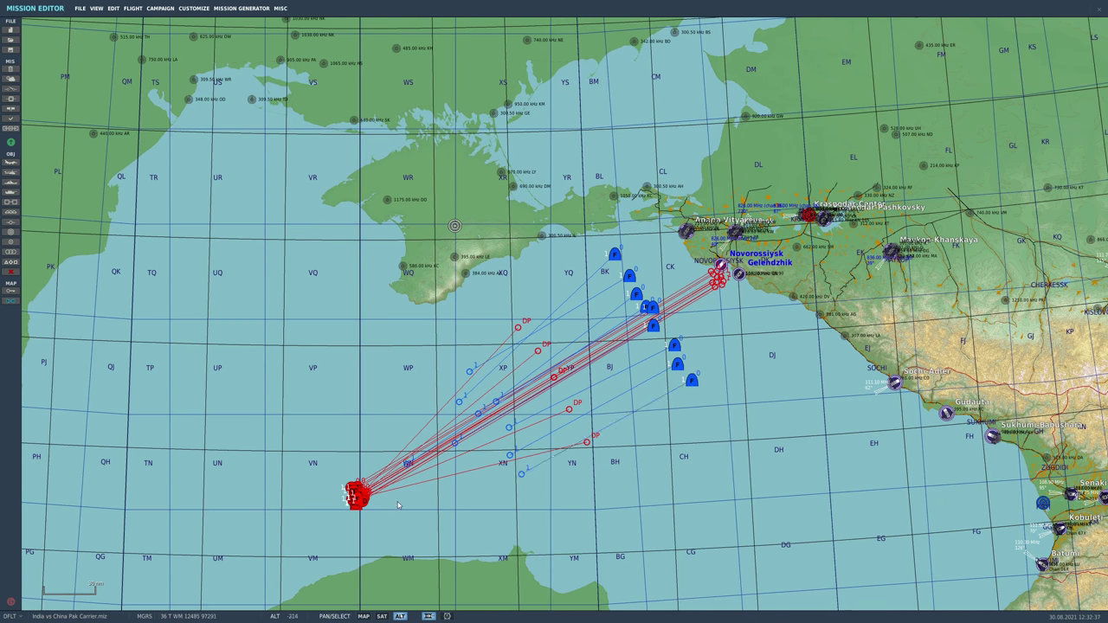
pyautogui.moveTo(447, 492); pyautogui.dragTo(548, 450)
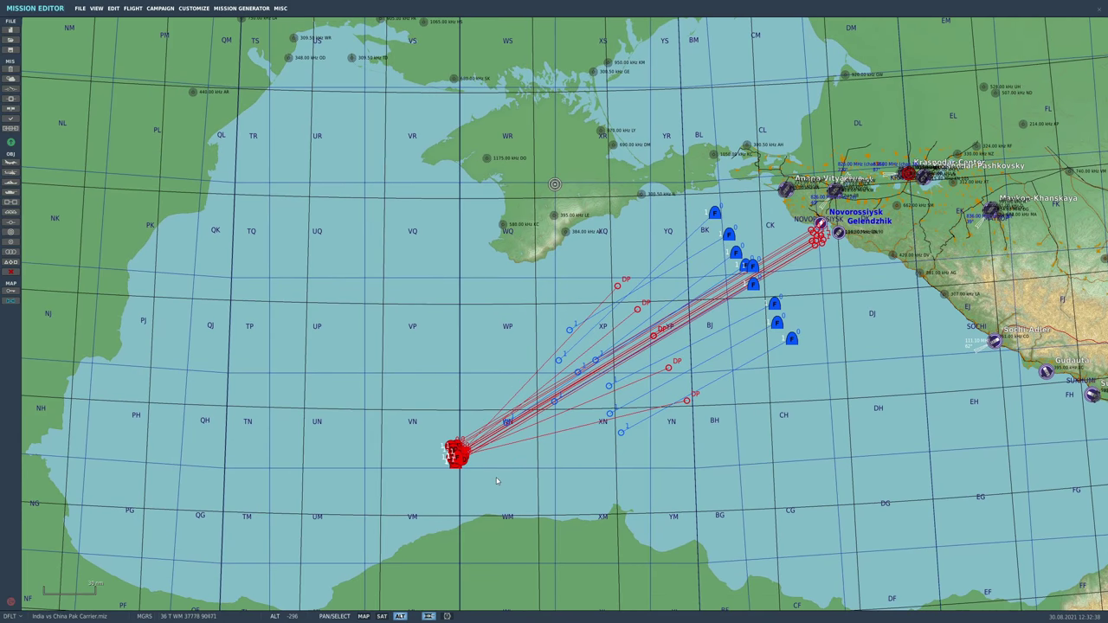
pyautogui.click(12, 301)
pyautogui.moveTo(469, 479); pyautogui.dragTo(796, 359)
pyautogui.click(12, 301)
# Check the Chinese KJ-2000 AWACS Aerial-7 beside the red fleet and compare with the MiG-29S group Aerial-14's waypoint settings
pyautogui.scroll(12, 427, 493)
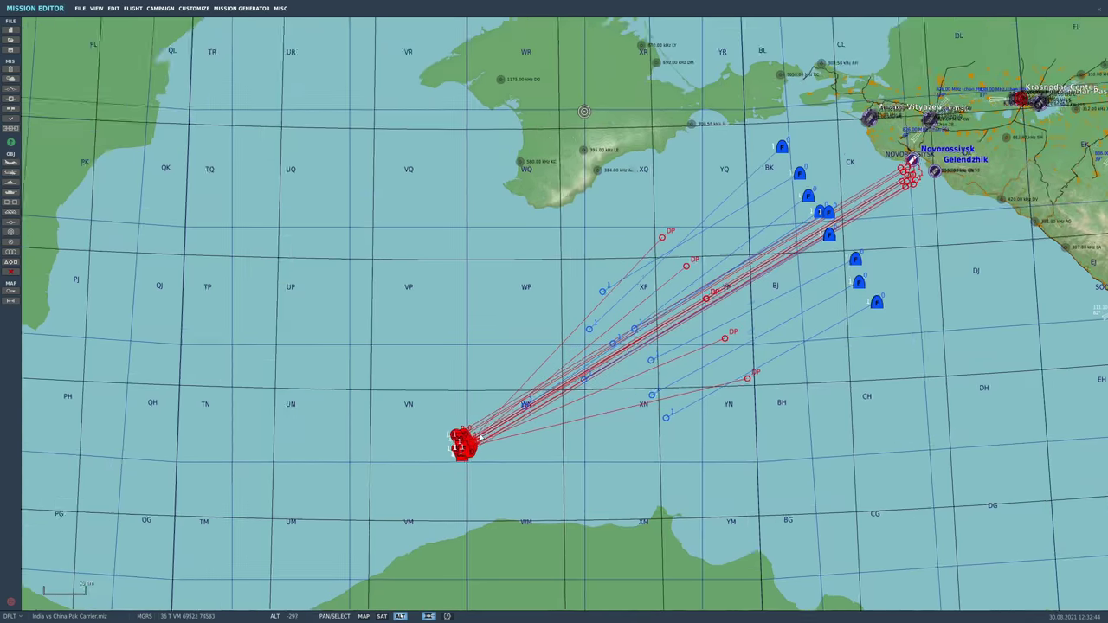
pyautogui.scroll(8, 284, 487)
pyautogui.scroll(-9, 433, 324)
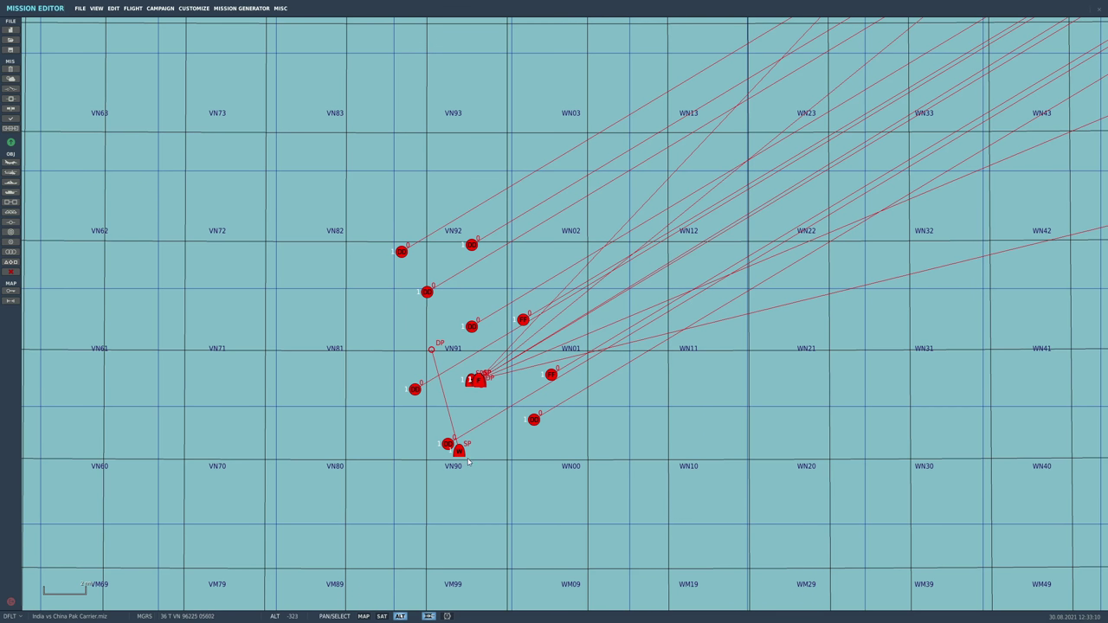
pyautogui.click(459, 451)
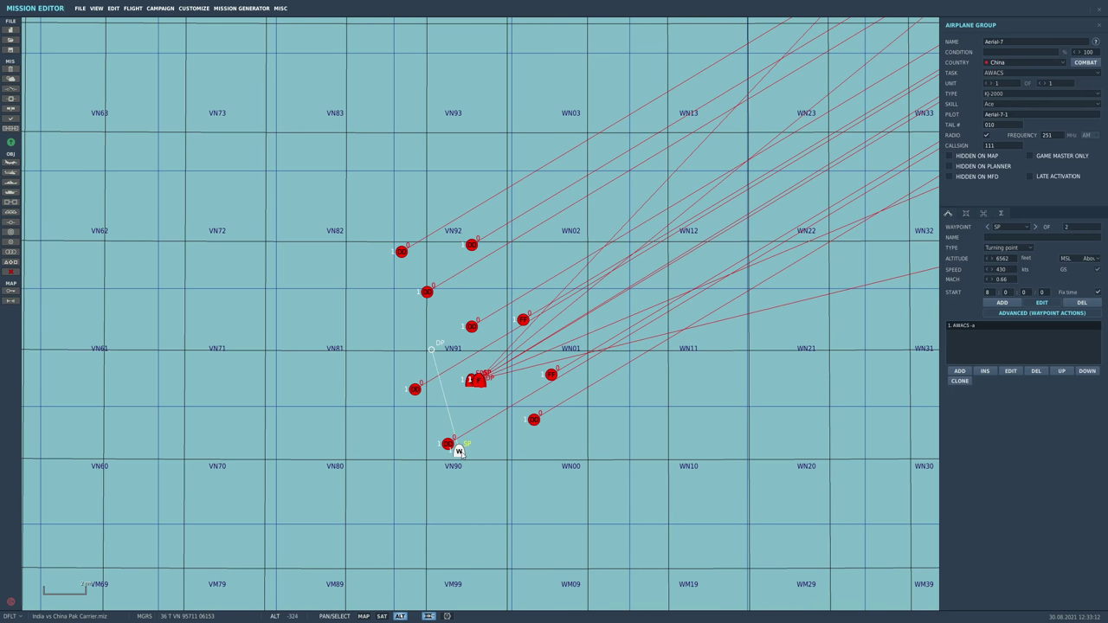
pyautogui.scroll(-5, 459, 455)
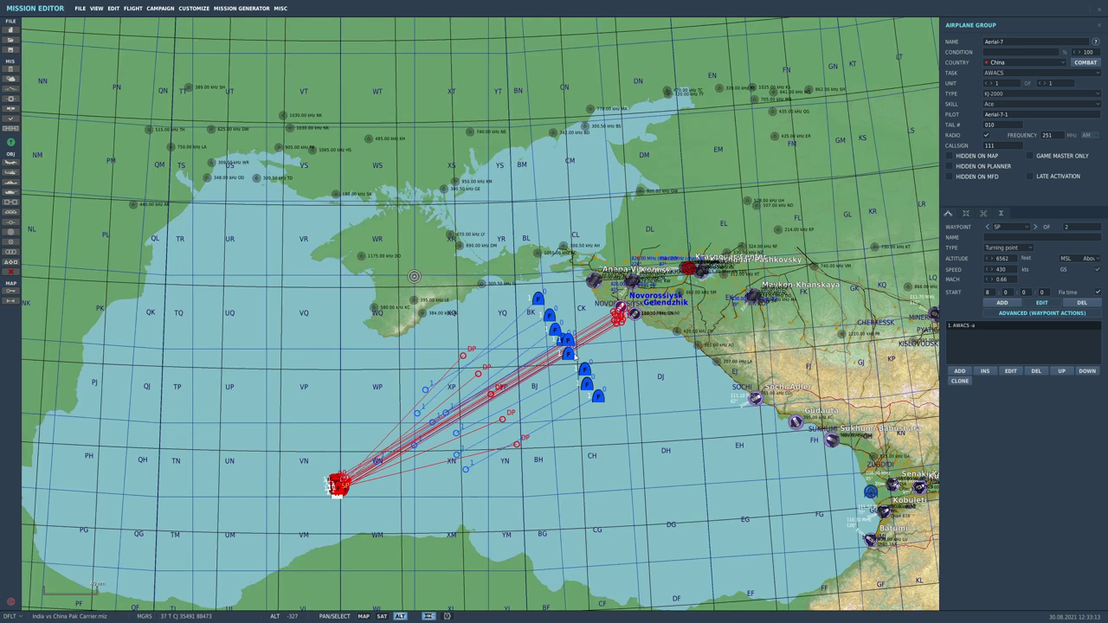
pyautogui.click(569, 355)
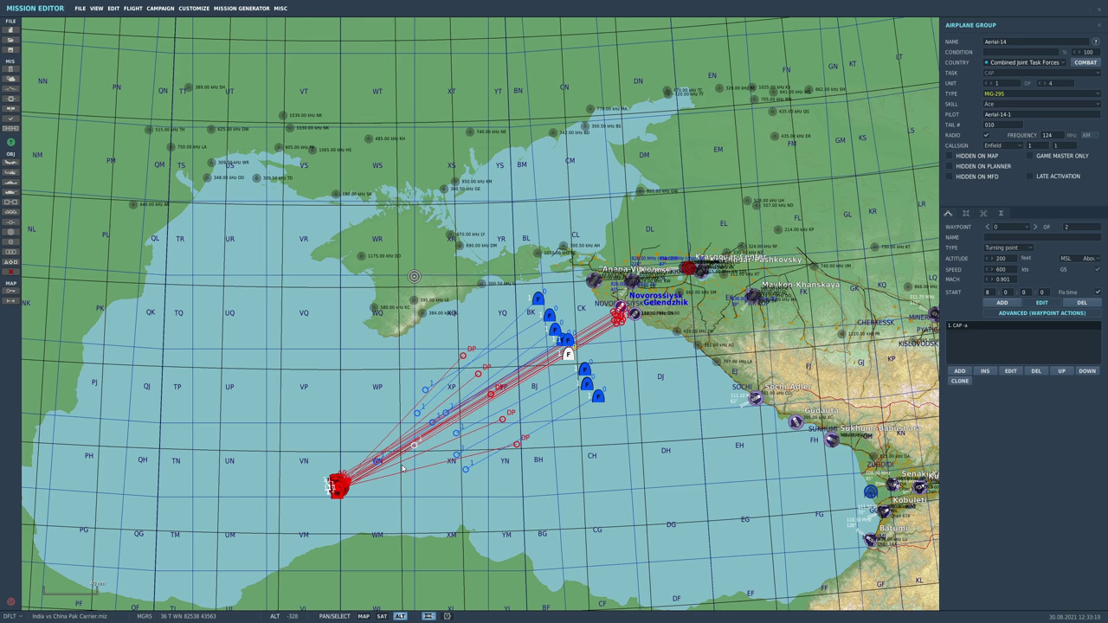
# Reselect the AWACS group Aerial-7, check its DP waypoint's altitude and orbit action, and clear the selection
pyautogui.scroll(5, 401, 468)
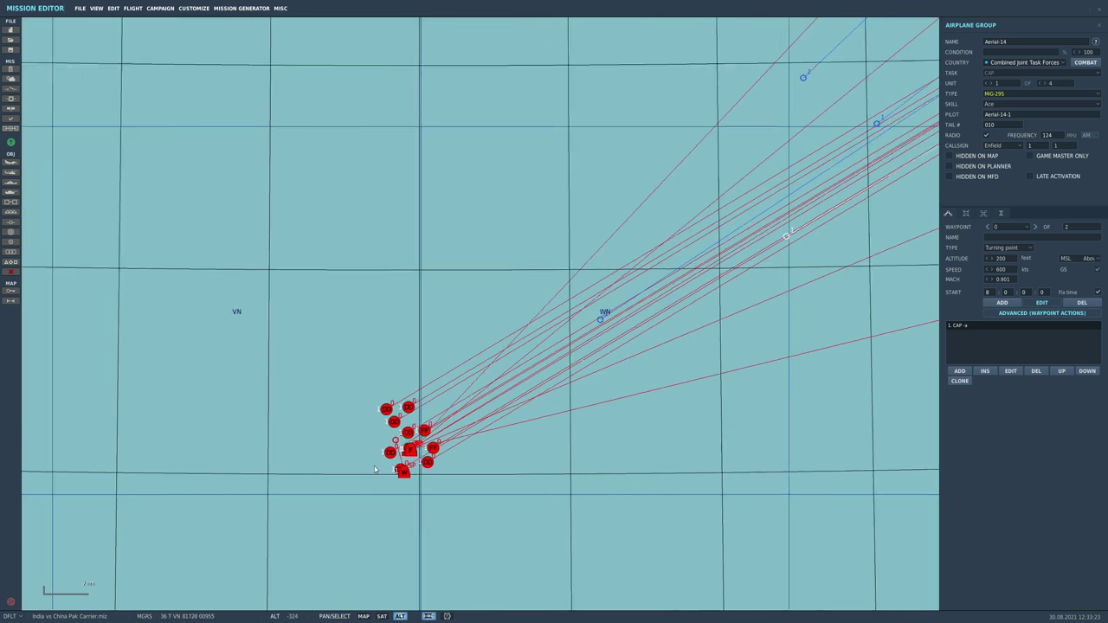
pyautogui.click(451, 487)
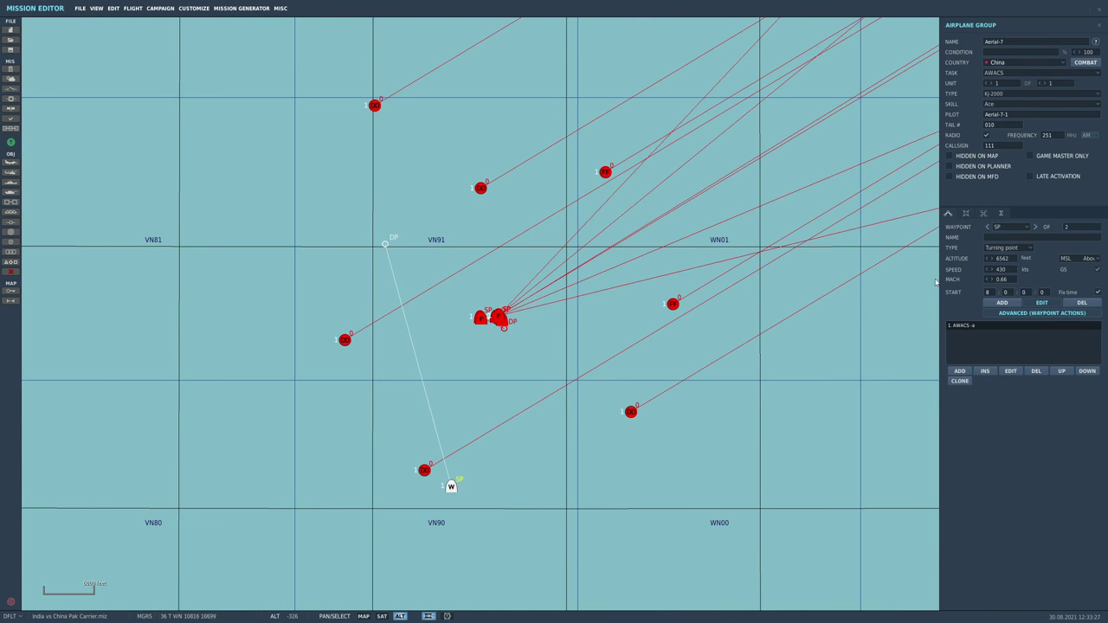
pyautogui.click(1035, 227)
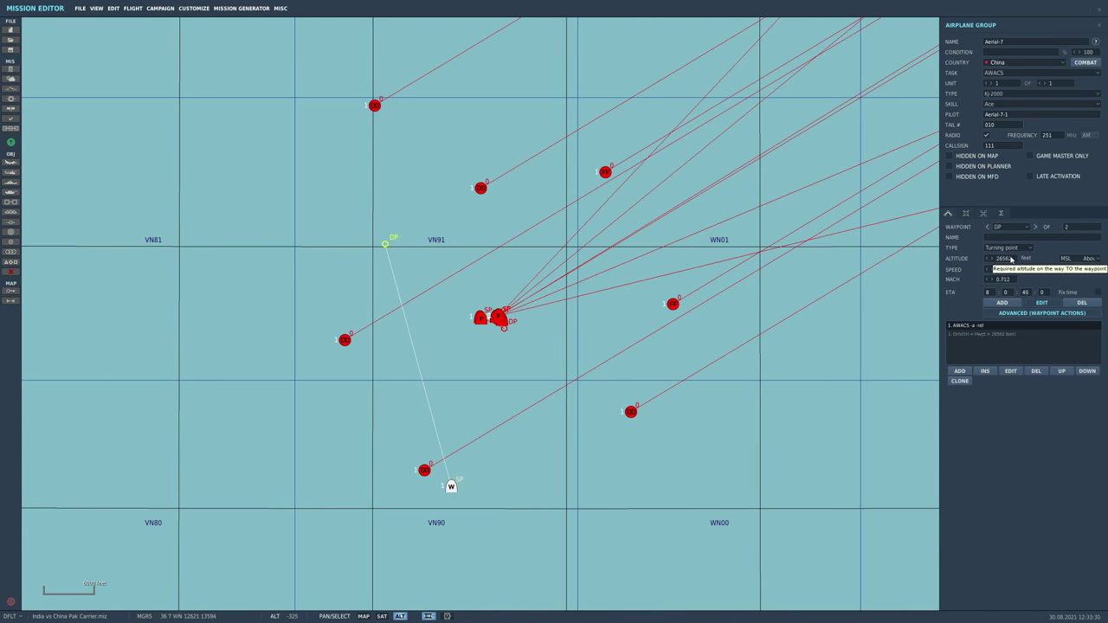
pyautogui.scroll(-10, 342, 459)
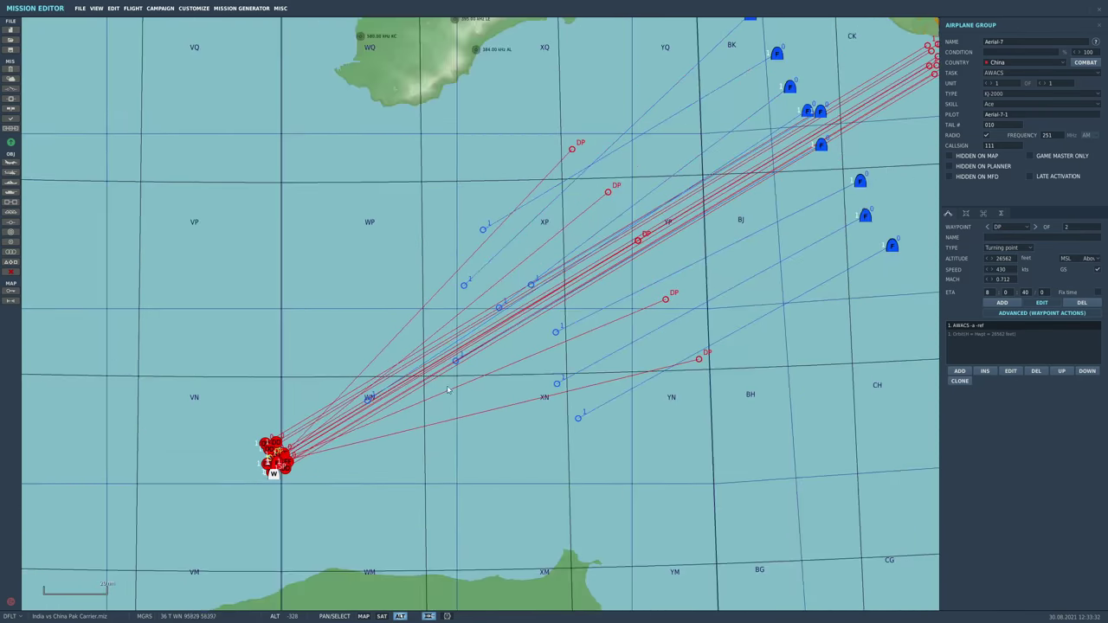
pyautogui.scroll(8, 320, 458)
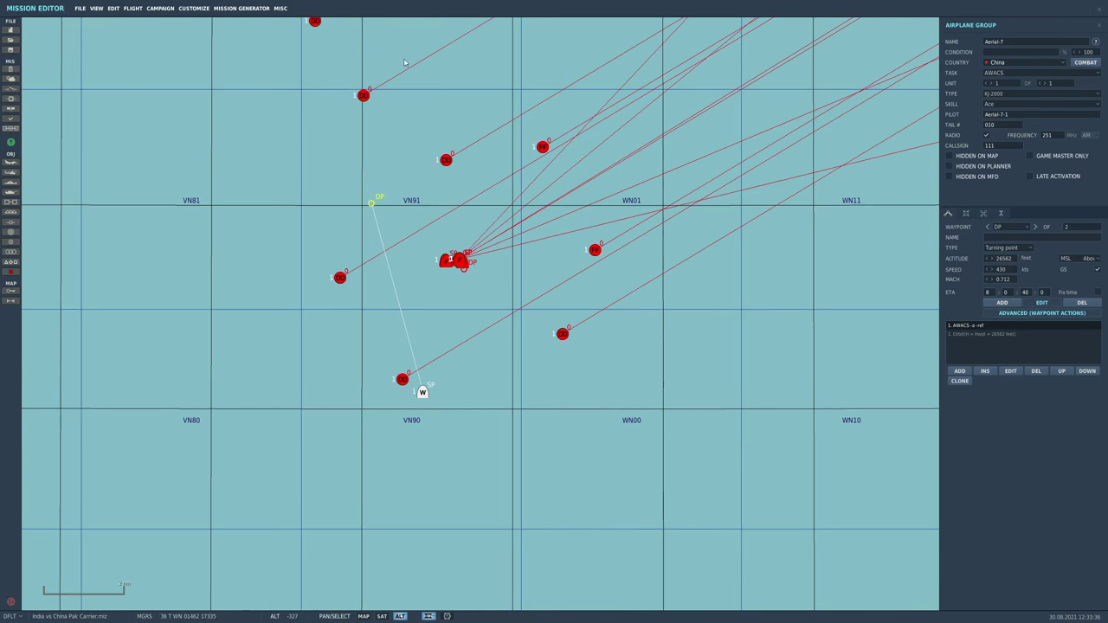
pyautogui.click(495, 282)
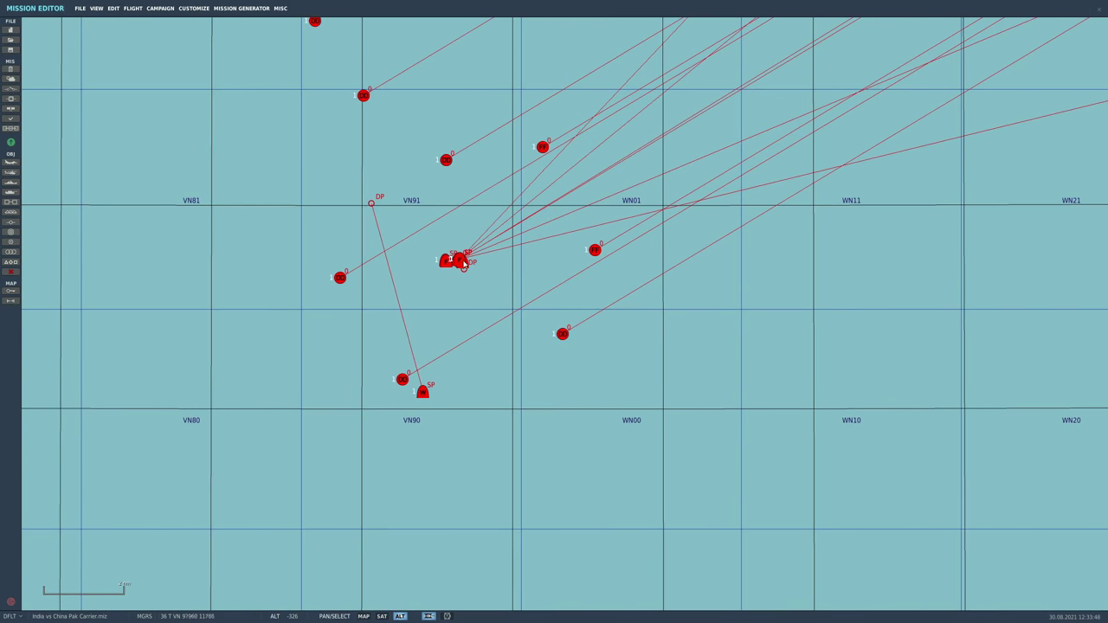
# Check the red carrier Naval-1, the Admiral Kuznetsov(2017), and clear the selection
pyautogui.scroll(6, 461, 263)
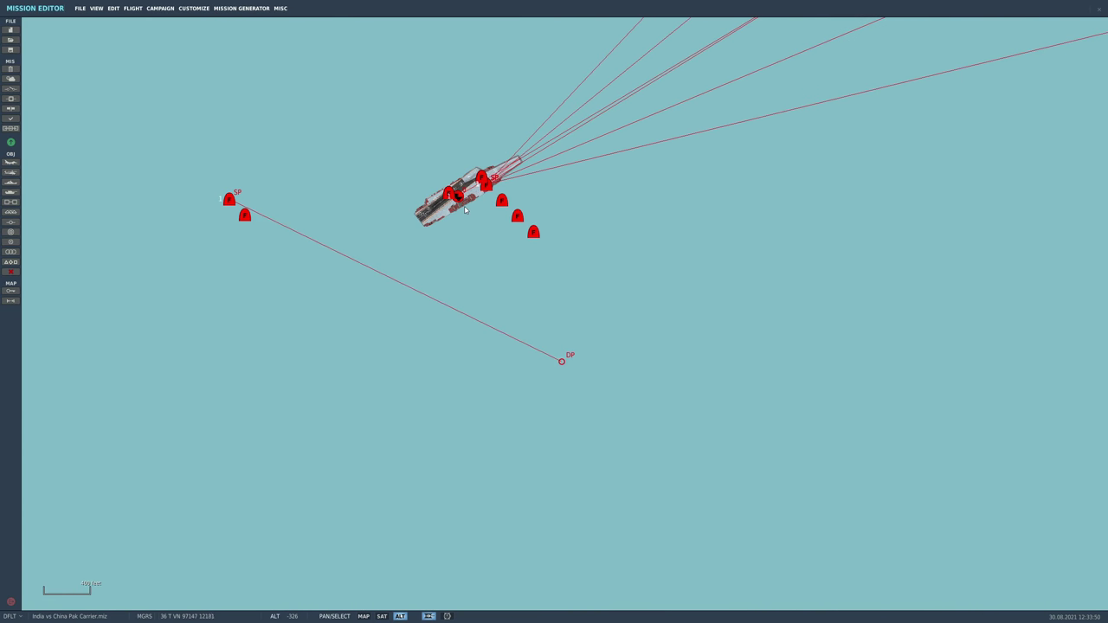
pyautogui.scroll(5, 465, 210)
pyautogui.click(428, 153)
pyautogui.scroll(-4, 453, 395)
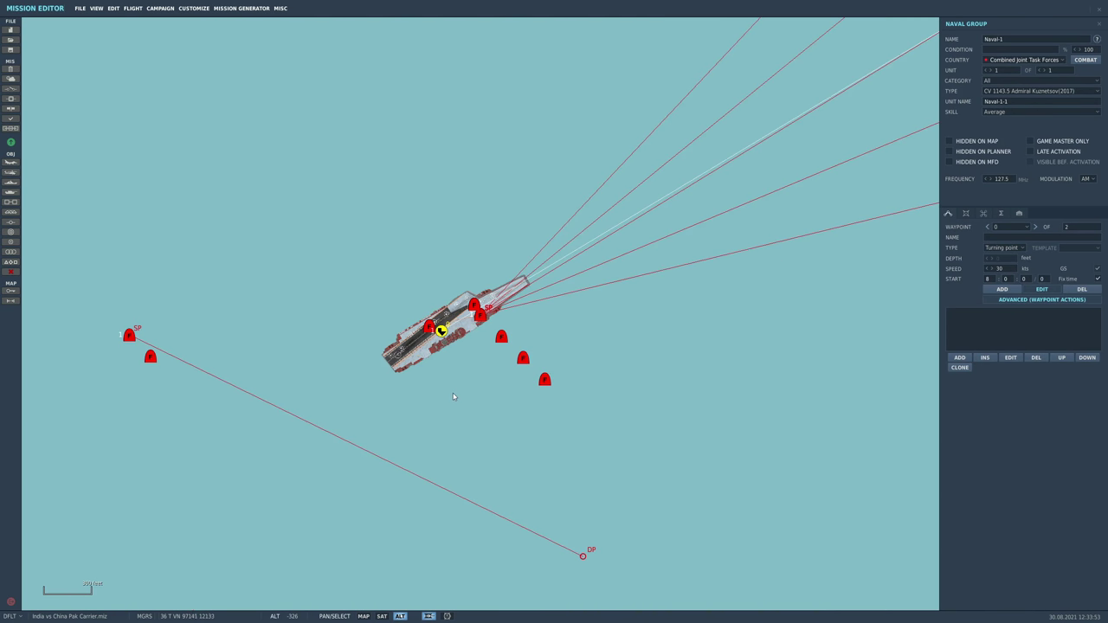
pyautogui.click(451, 358)
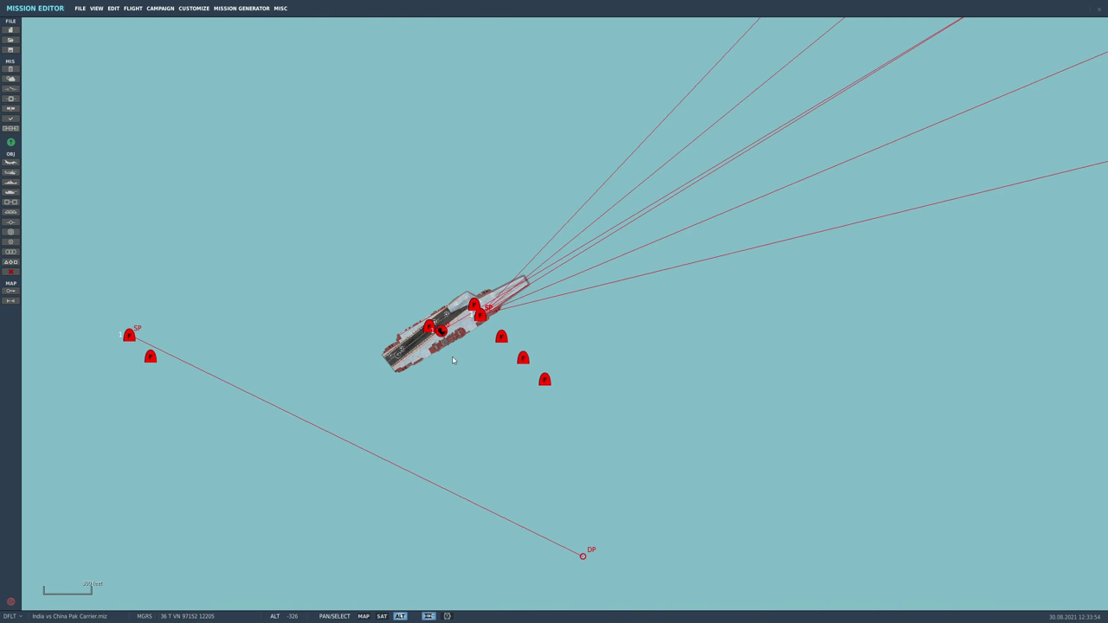
# Select the Chinese J-15B group Aerial-6 on the carrier and inspect its weapons loadout from several angles
pyautogui.click(477, 307)
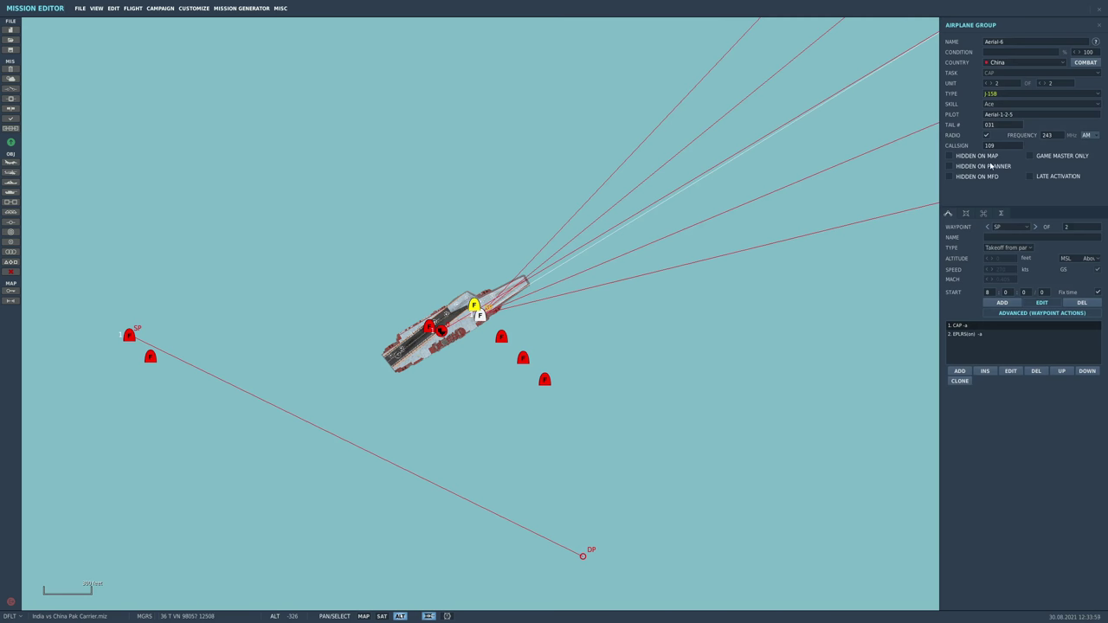
pyautogui.click(967, 214)
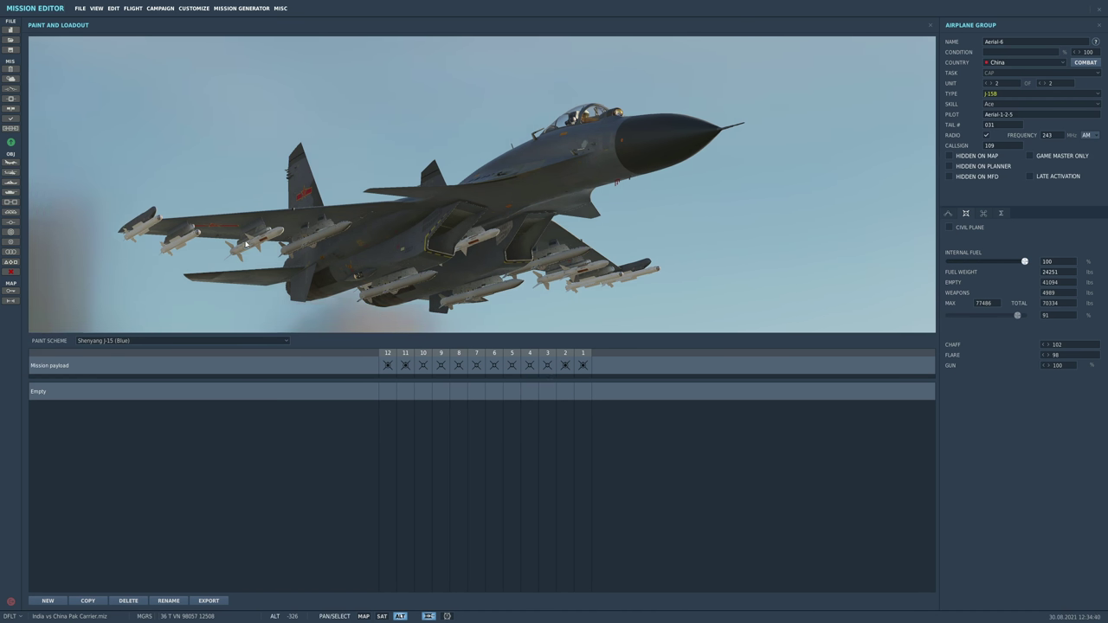
pyautogui.moveTo(256, 246); pyautogui.dragTo(358, 236)
pyautogui.scroll(3, 357, 236)
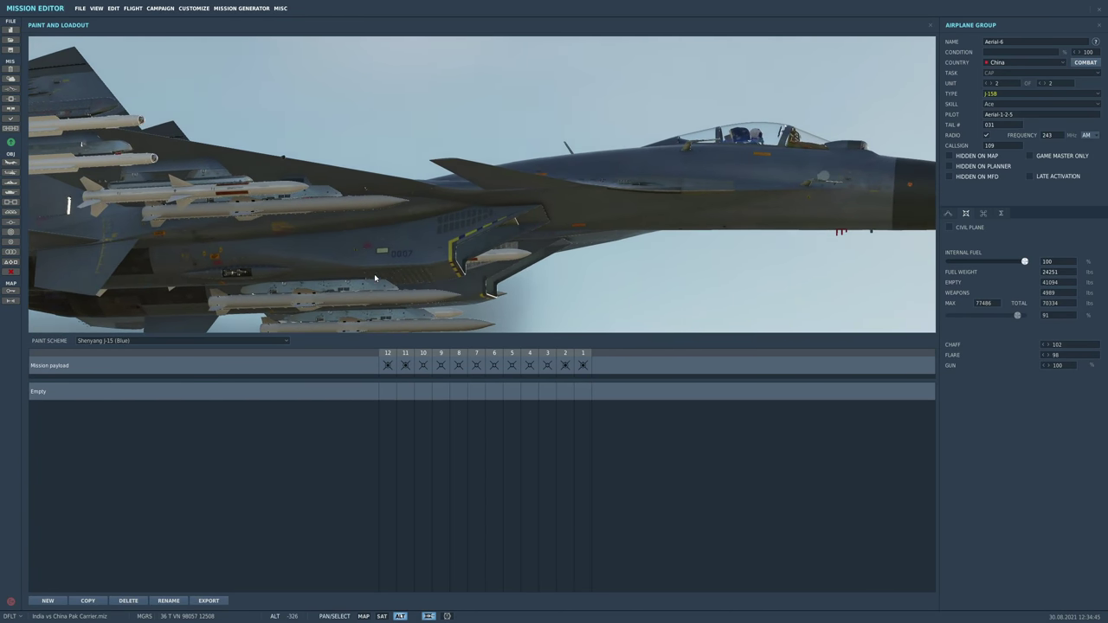
pyautogui.moveTo(350, 273)
pyautogui.mouseDown()
pyautogui.moveTo(328, 269)
pyautogui.moveTo(343, 256)
pyautogui.mouseUp()
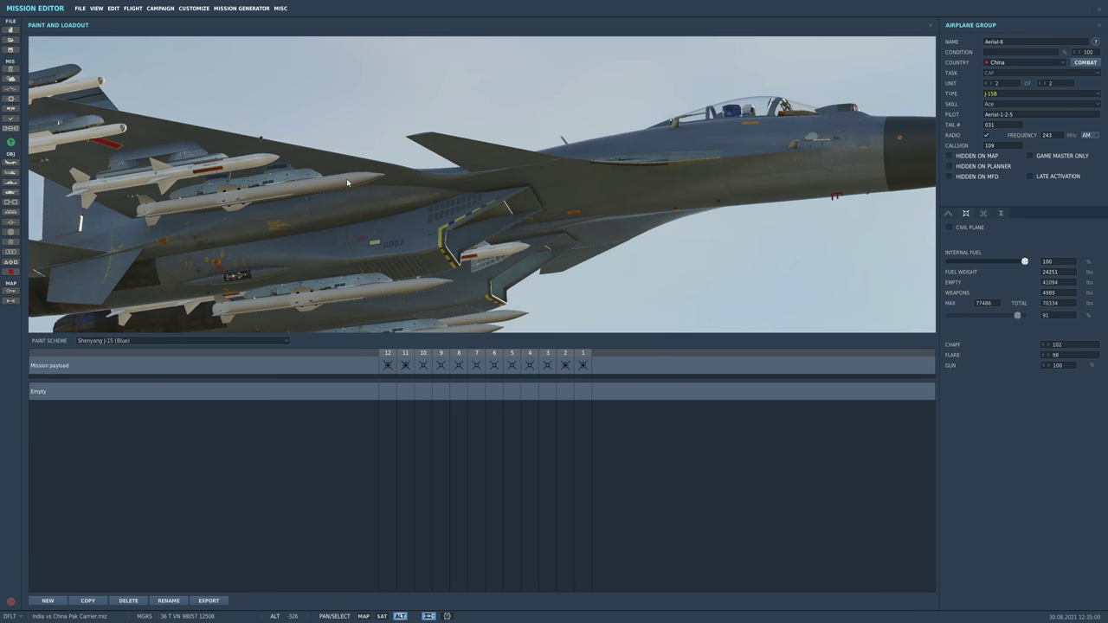
pyautogui.moveTo(335, 190); pyautogui.dragTo(401, 150)
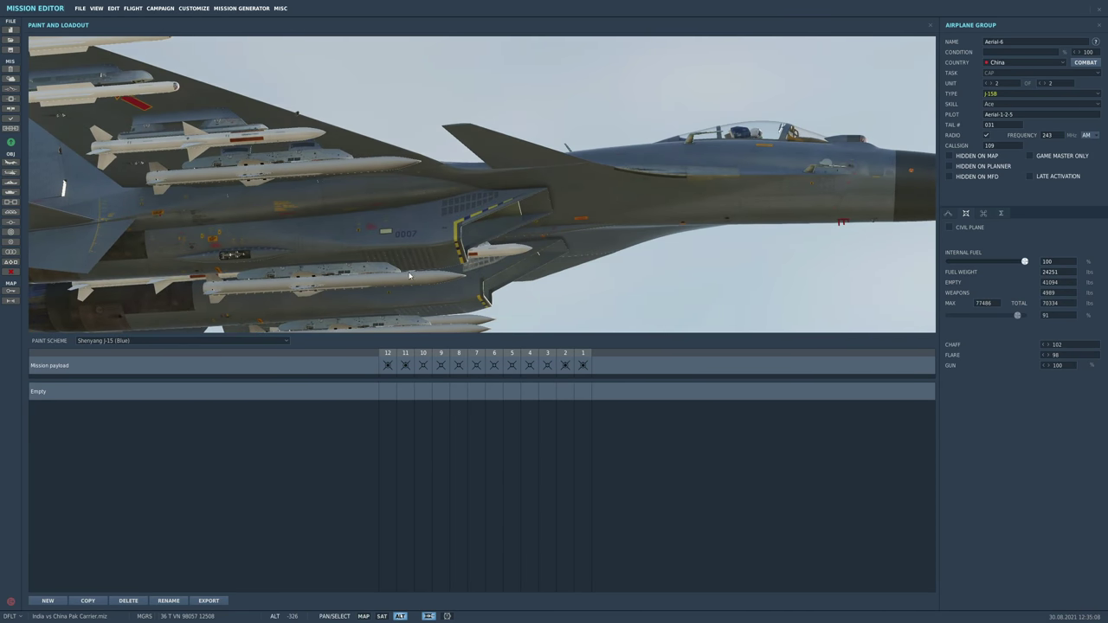
pyautogui.moveTo(247, 198); pyautogui.dragTo(264, 201)
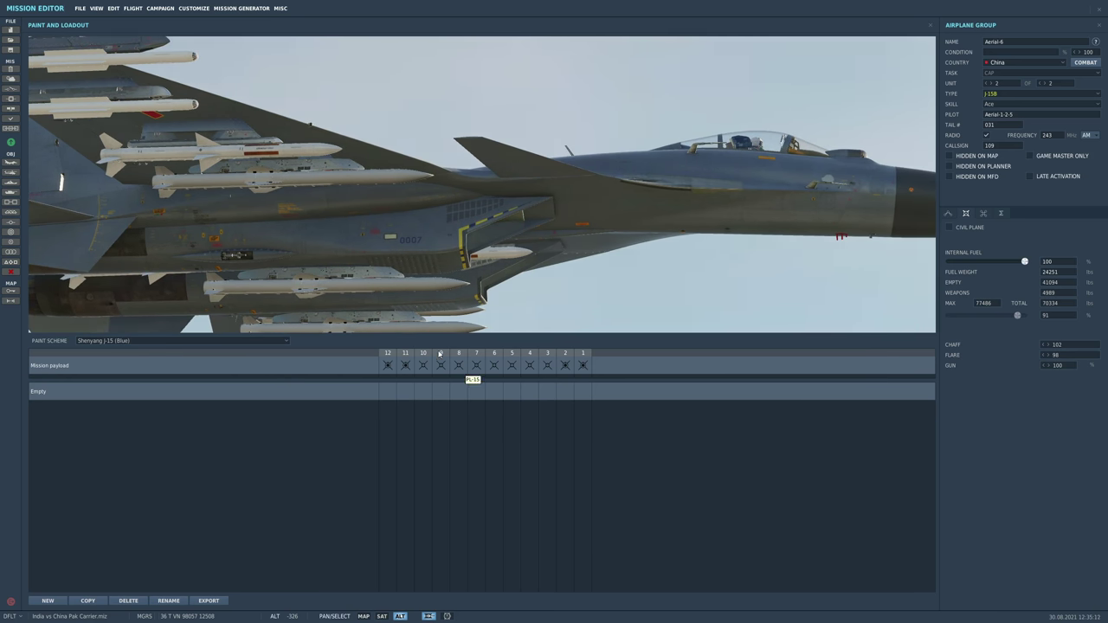
pyautogui.moveTo(346, 178); pyautogui.dragTo(401, 217)
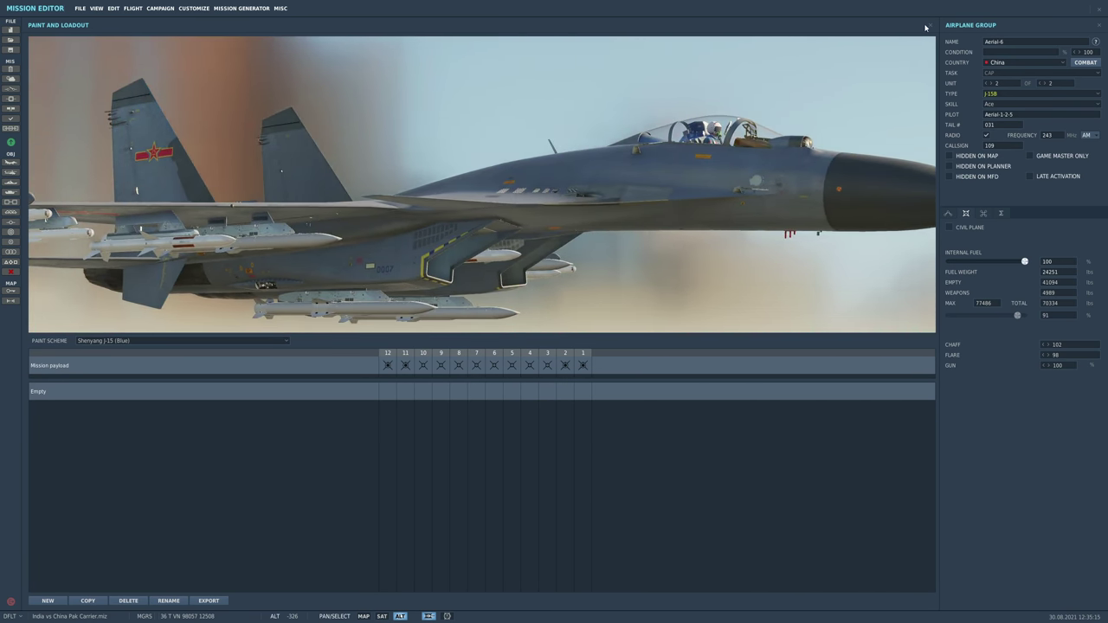
pyautogui.click(925, 28)
# Examine the routes between the red fleet, the blue aircraft line and the Novorossiysk coast
pyautogui.scroll(-5, 442, 329)
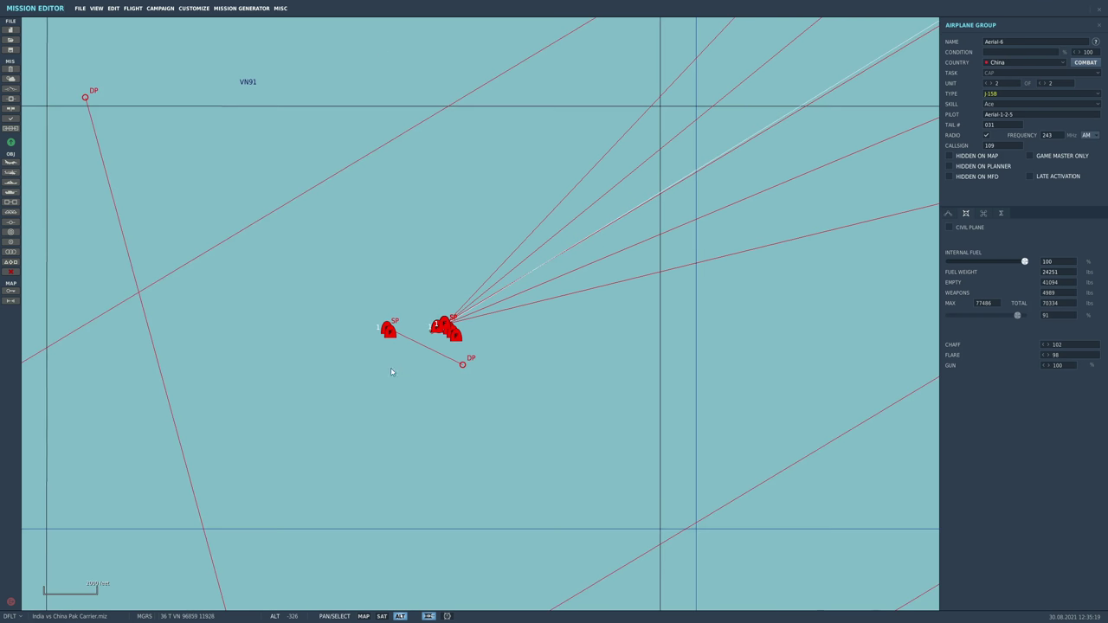
pyautogui.scroll(-5, 381, 374)
pyautogui.scroll(3, 339, 420)
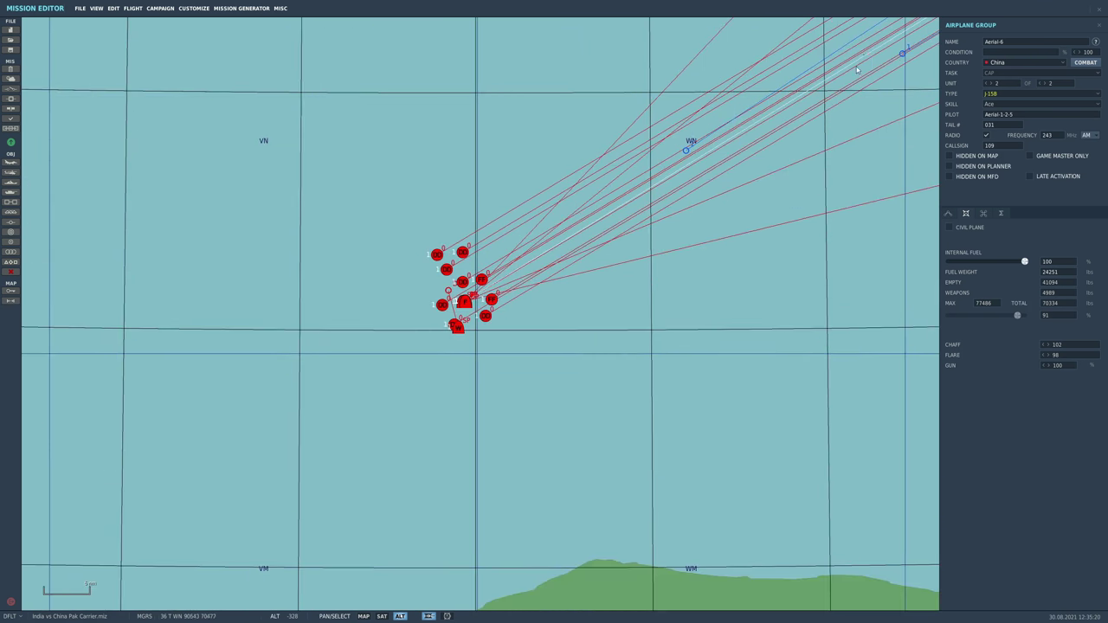
pyautogui.scroll(-6, 845, 87)
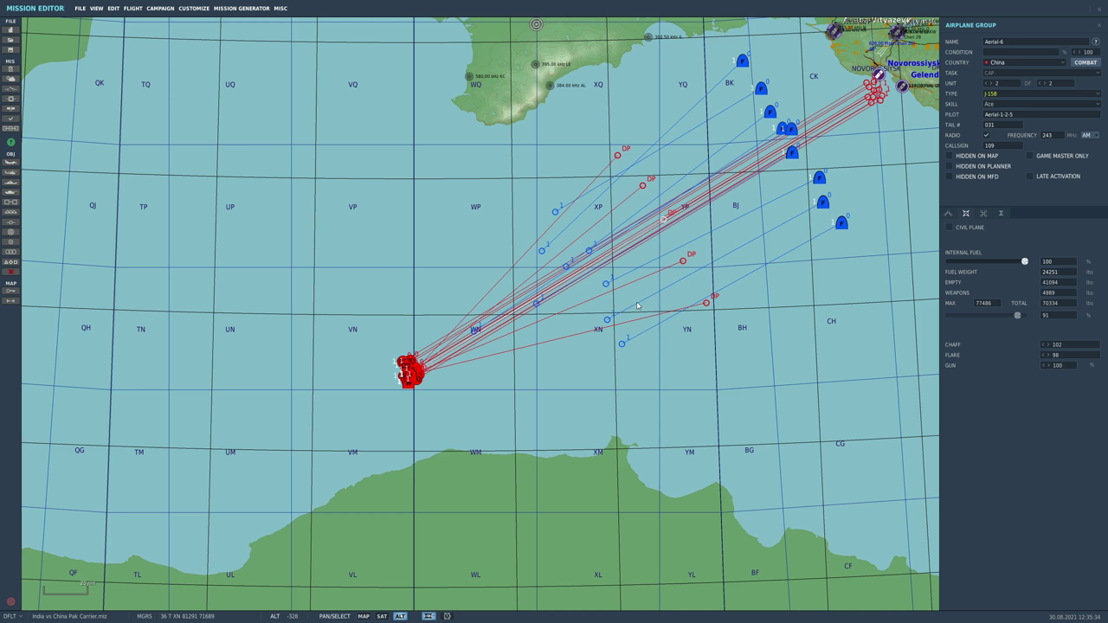
pyautogui.moveTo(615, 349); pyautogui.dragTo(456, 442)
pyautogui.scroll(5, 740, 192)
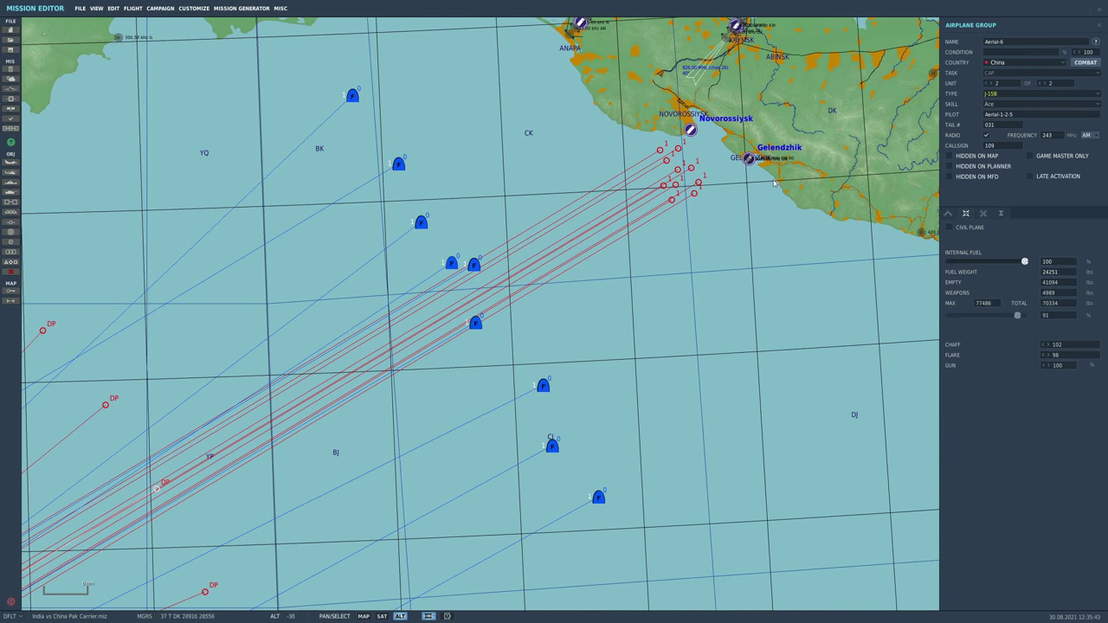
pyautogui.scroll(-4, 773, 183)
pyautogui.scroll(1, 290, 465)
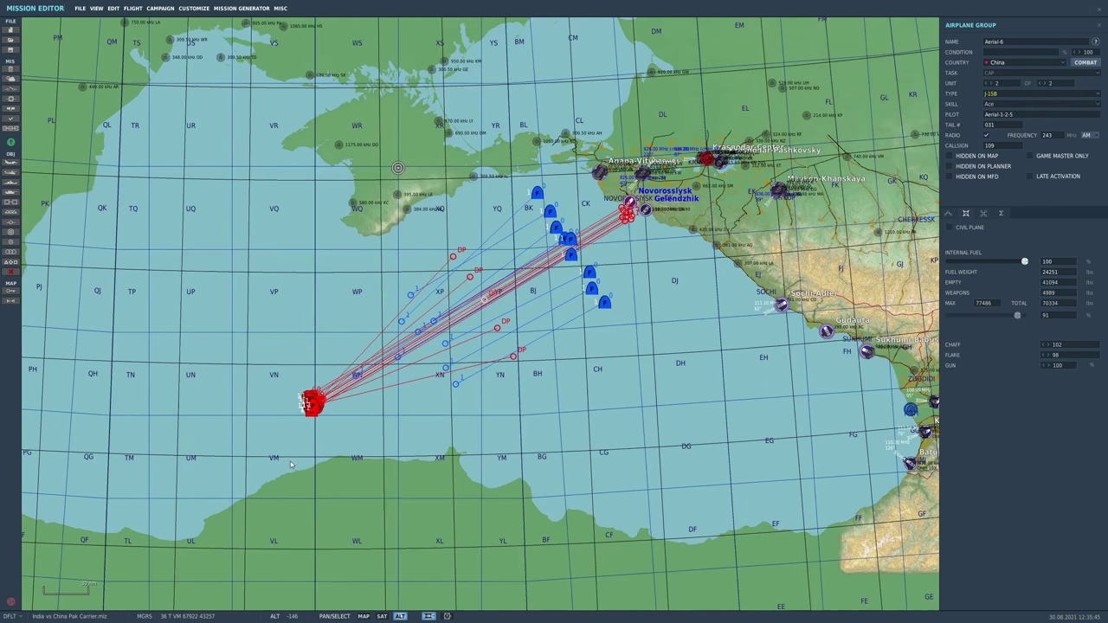
# Move the J-15B group Aerial-16's start point west of the carrier beside the nearby destroyer, and its DP waypoint south-southeast of the carrier
pyautogui.scroll(8, 296, 405)
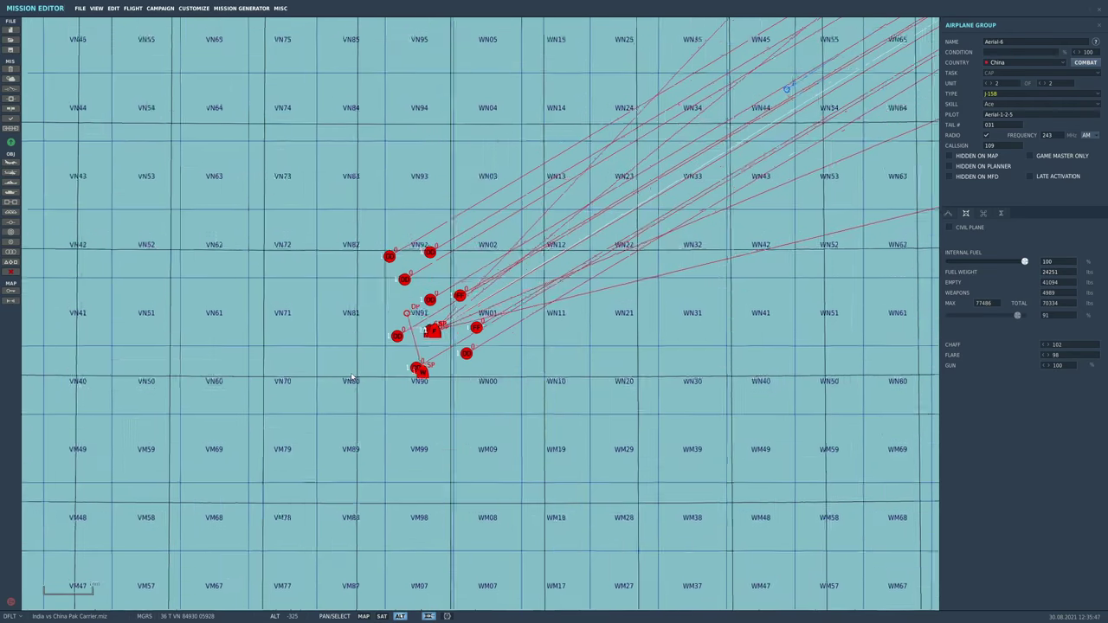
pyautogui.scroll(3, 377, 359)
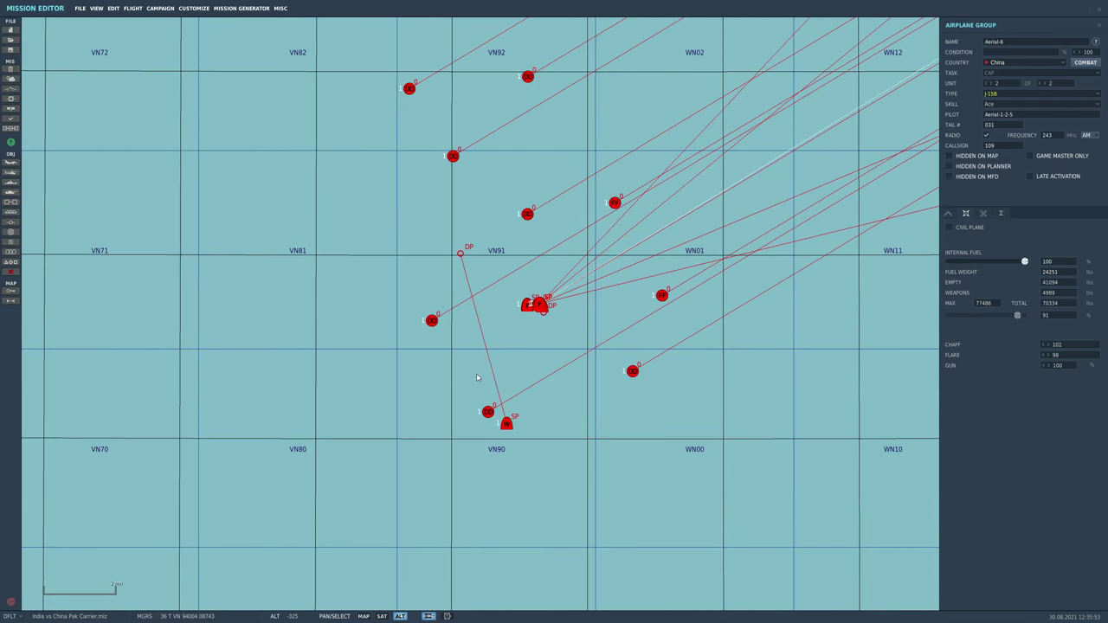
pyautogui.scroll(4, 476, 374)
pyautogui.scroll(3, 635, 275)
pyautogui.moveTo(537, 177); pyautogui.dragTo(295, 222)
pyautogui.scroll(-2, 434, 260)
pyautogui.click(537, 232)
pyautogui.moveTo(538, 232); pyautogui.dragTo(618, 458)
pyautogui.scroll(5, 540, 170)
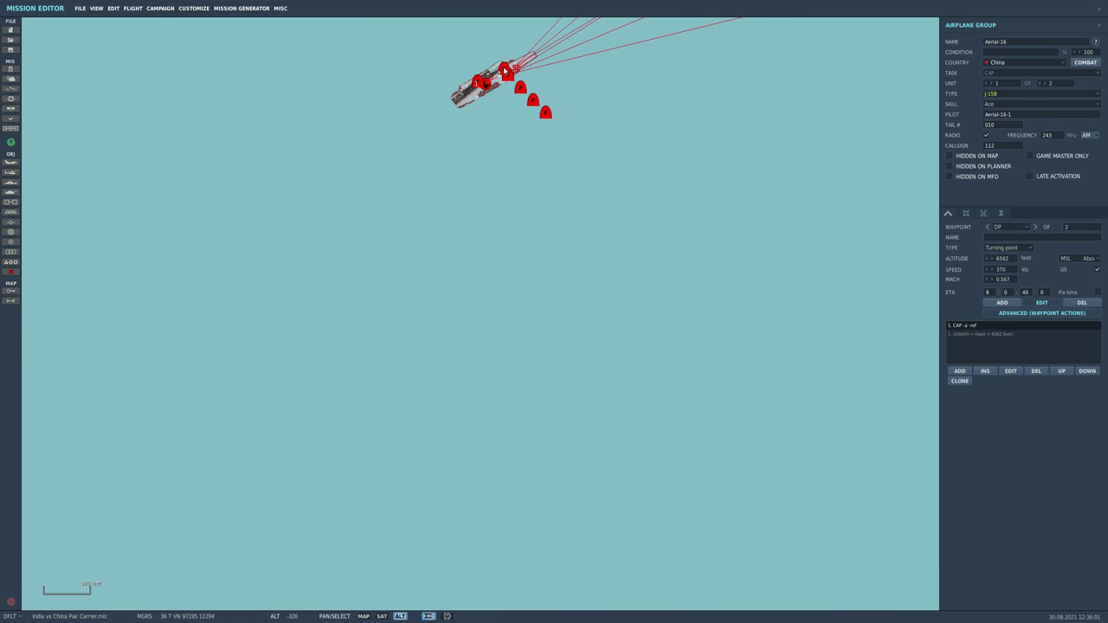
pyautogui.scroll(-5, 689, 235)
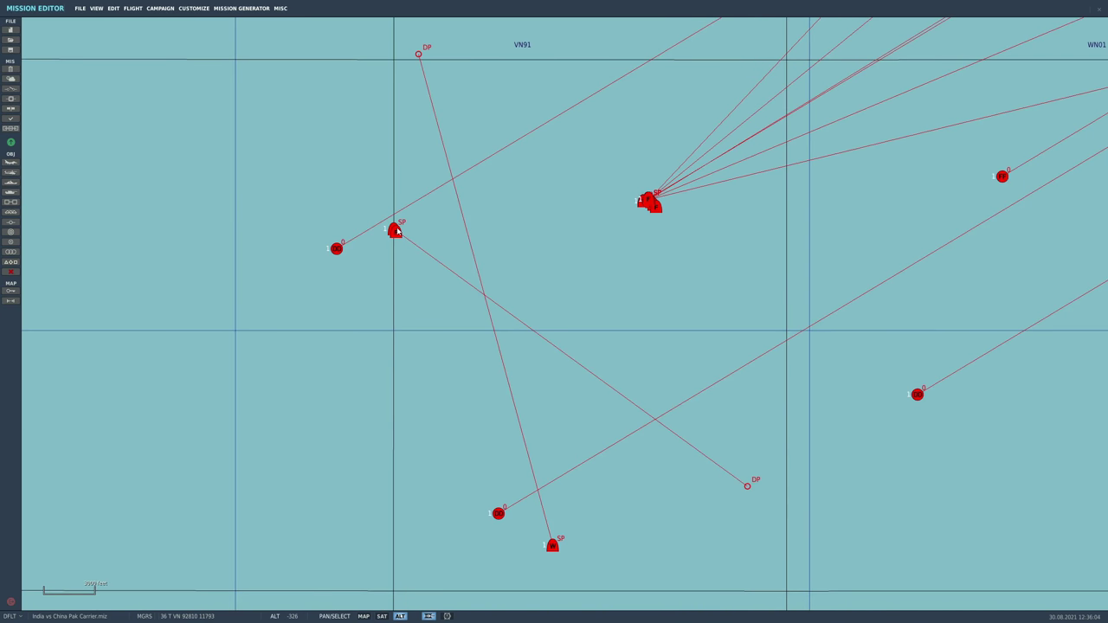
# Check the weapons loadout of the airborne J-15B group Aerial-16 and clear the selection
pyautogui.click(396, 232)
pyautogui.click(966, 215)
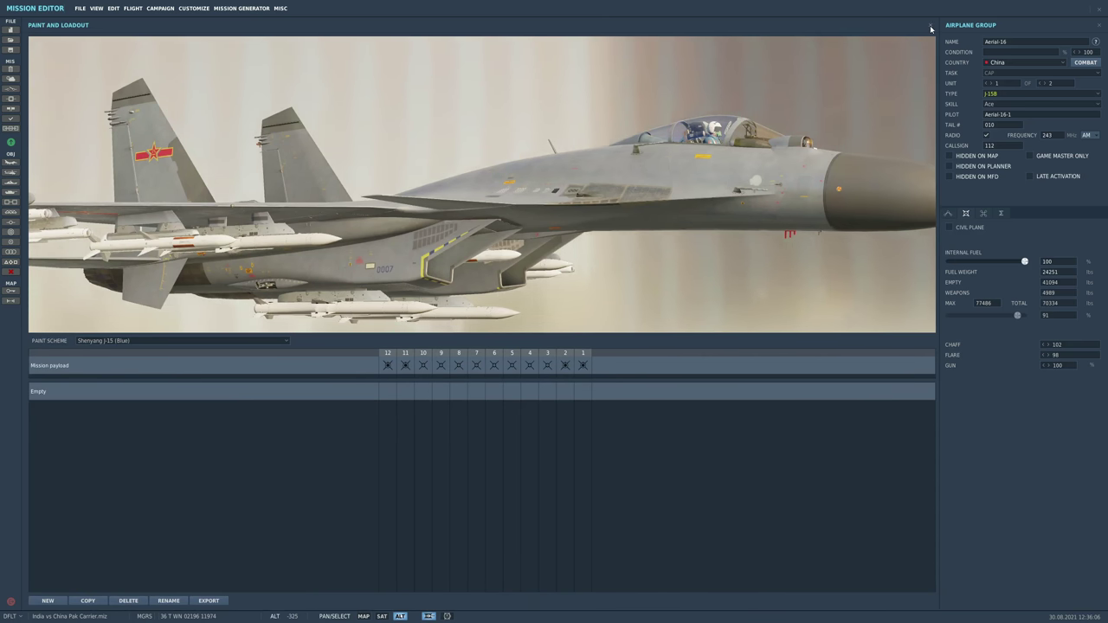
pyautogui.click(930, 27)
pyautogui.click(635, 322)
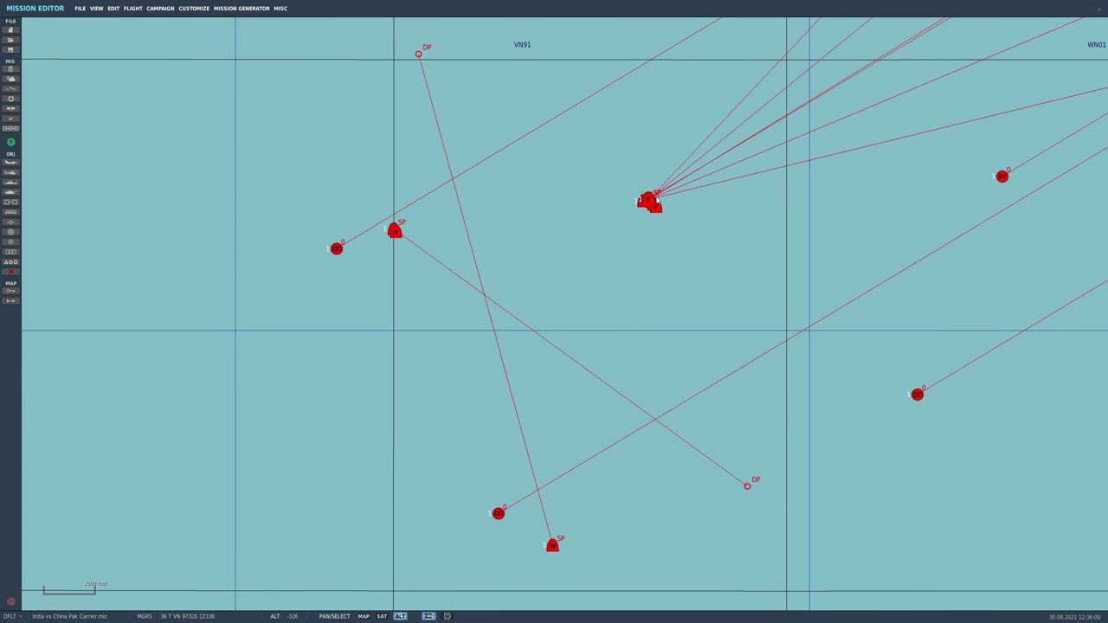
# Check the ship types of the carrier's escorts, including frigate Naval-4 and destroyers Naval-10 and Naval-2, and clear the selection
pyautogui.scroll(-3, 529, 250)
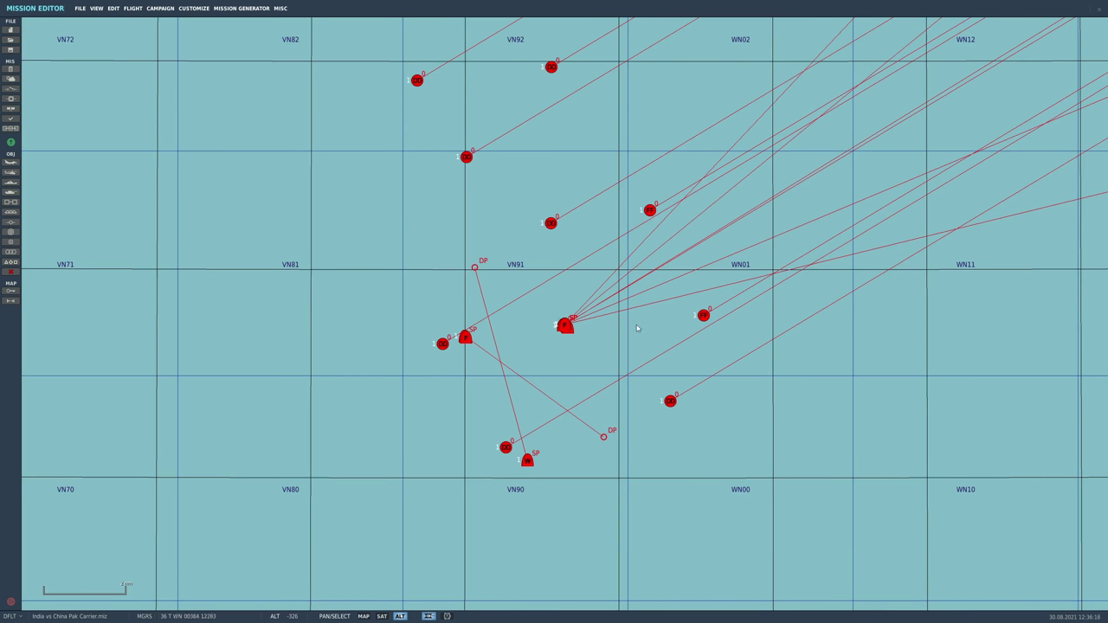
pyautogui.click(650, 211)
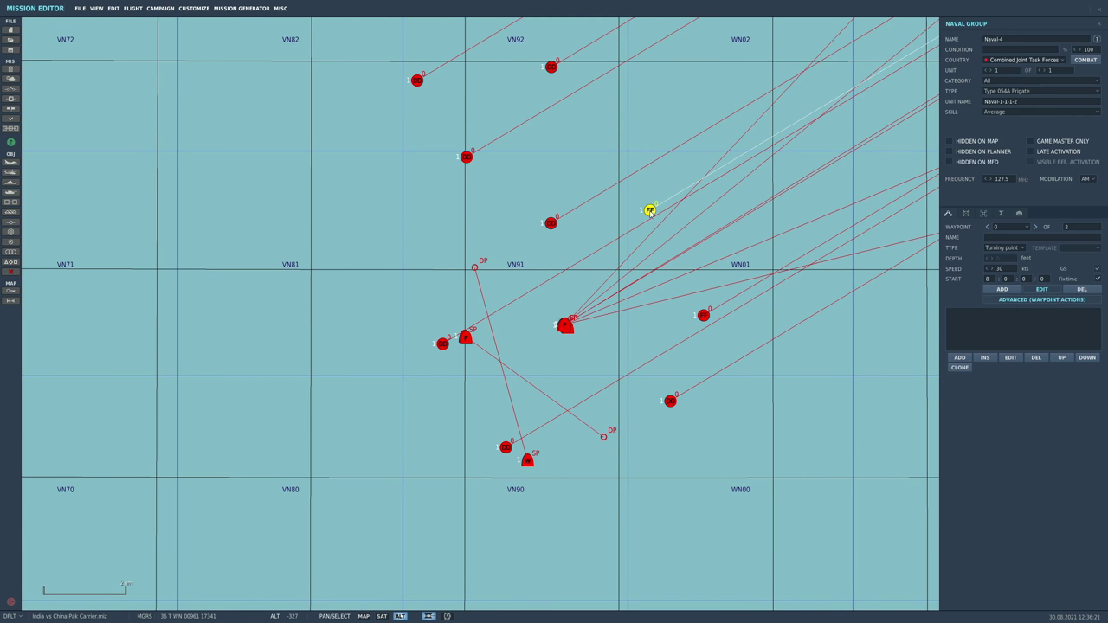
pyautogui.click(671, 402)
pyautogui.click(505, 447)
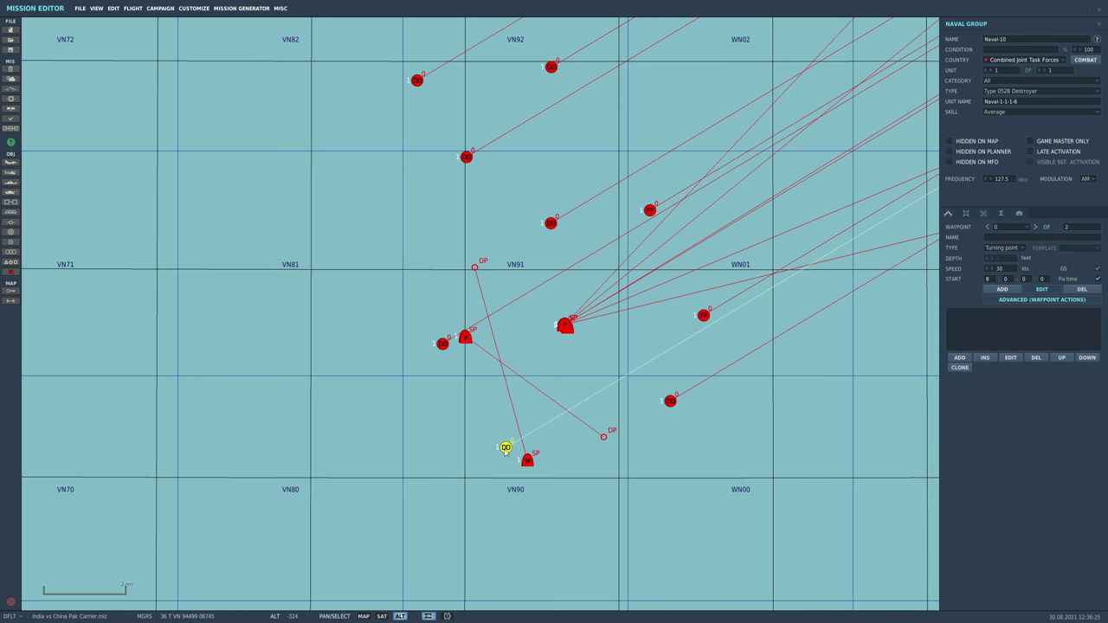
pyautogui.click(498, 386)
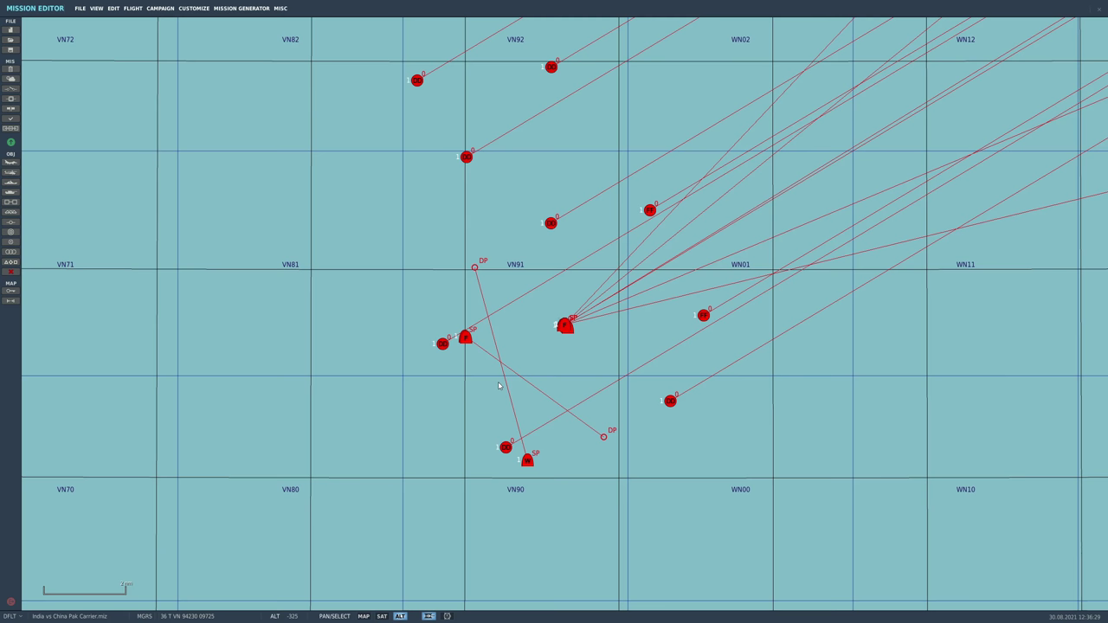
pyautogui.click(551, 224)
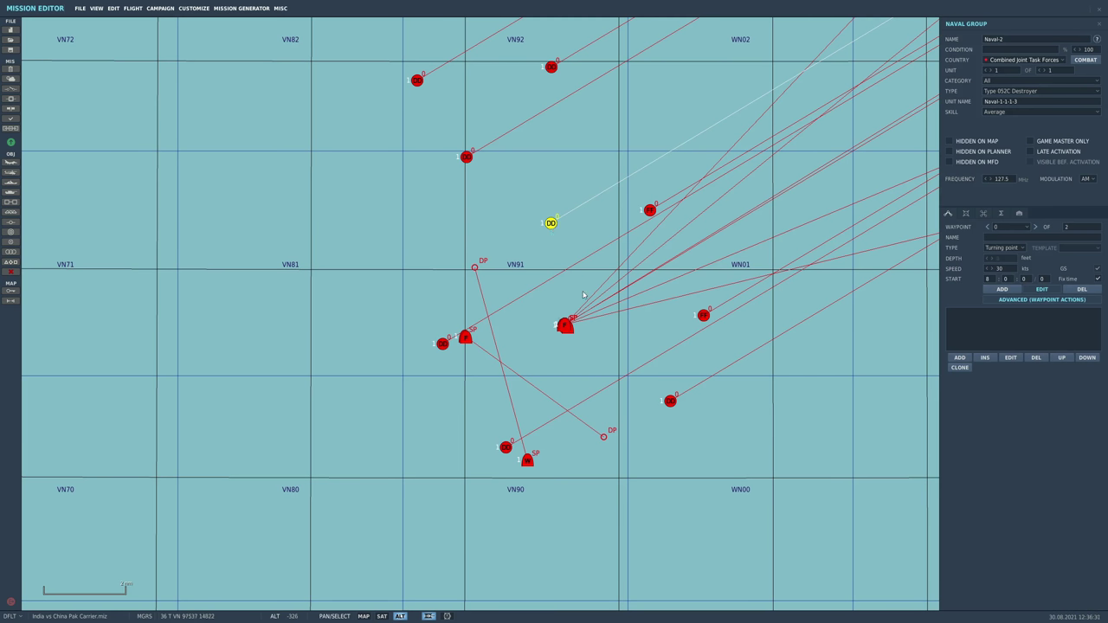
pyautogui.click(621, 354)
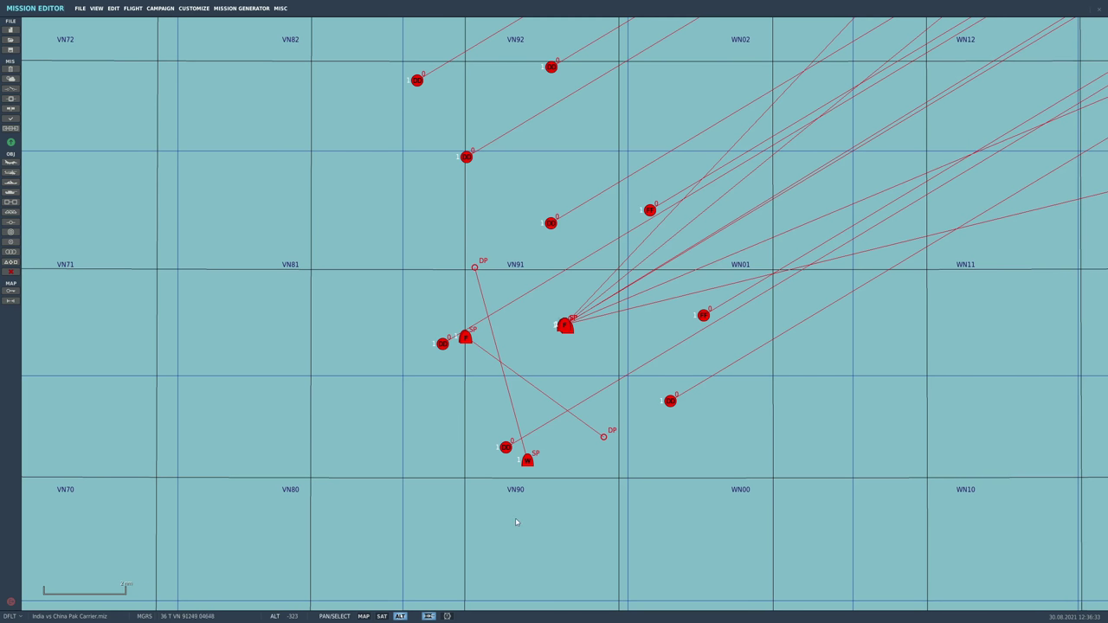
# Inspect the northern escort Naval-11, an FFG Oliver Hazard Perry, and its spacing from the neighbouring ships
pyautogui.scroll(1, 492, 288)
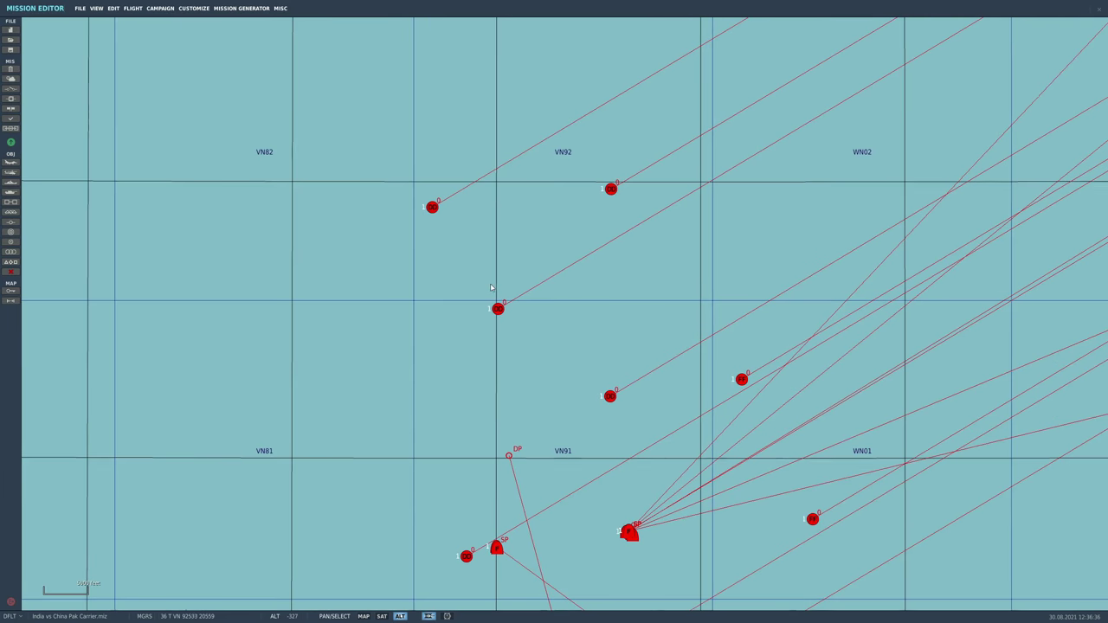
pyautogui.scroll(3, 507, 285)
pyautogui.click(747, 90)
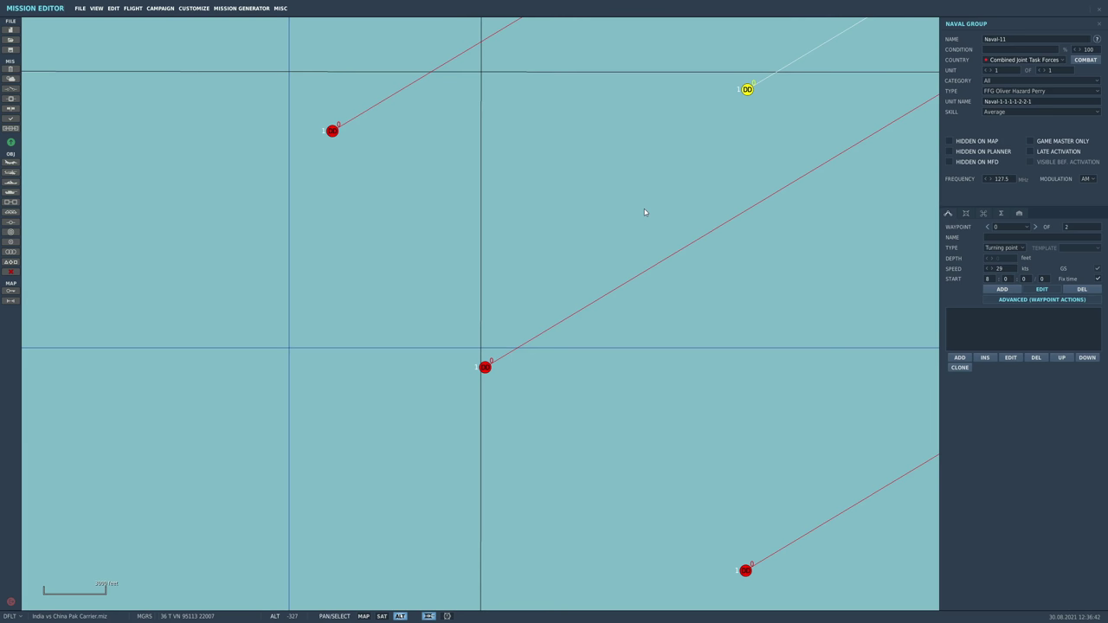
pyautogui.scroll(-2, 645, 242)
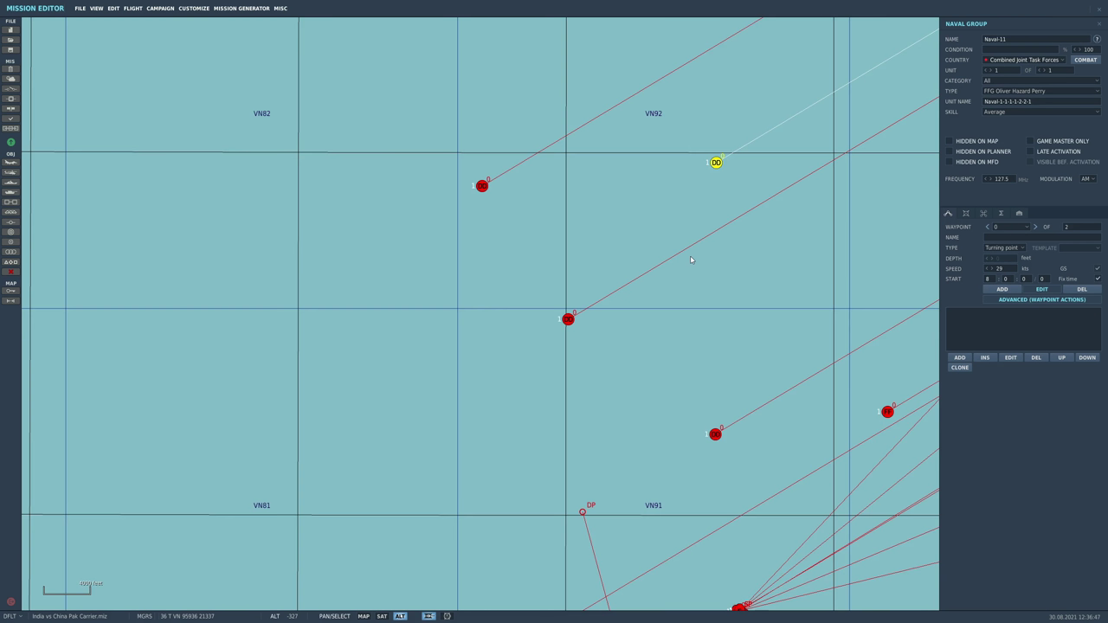
pyautogui.scroll(2, 589, 285)
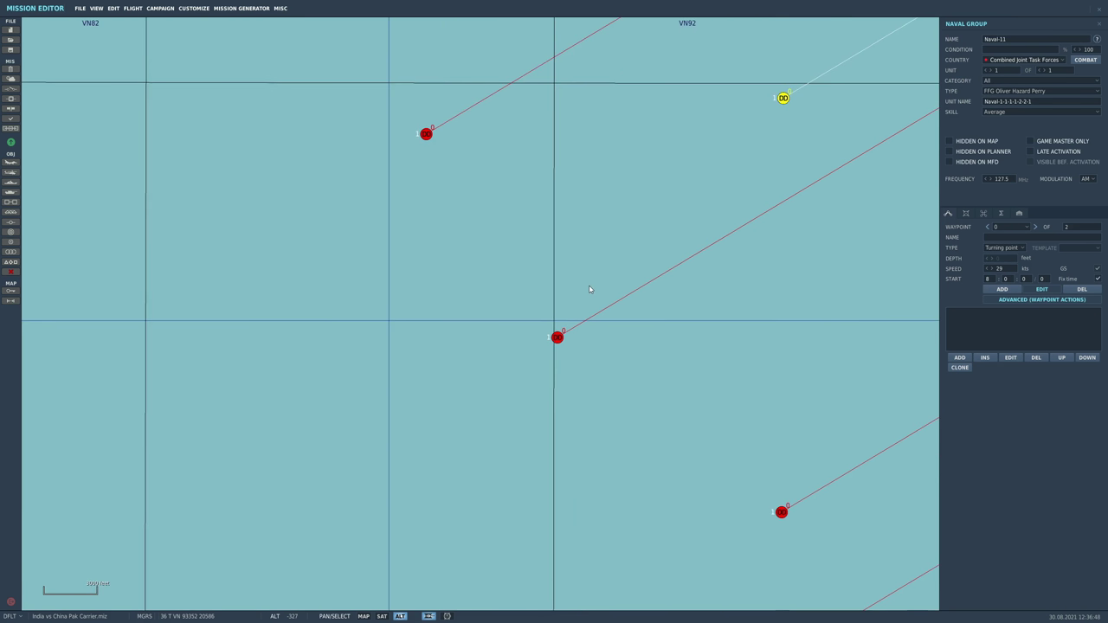
pyautogui.click(625, 255)
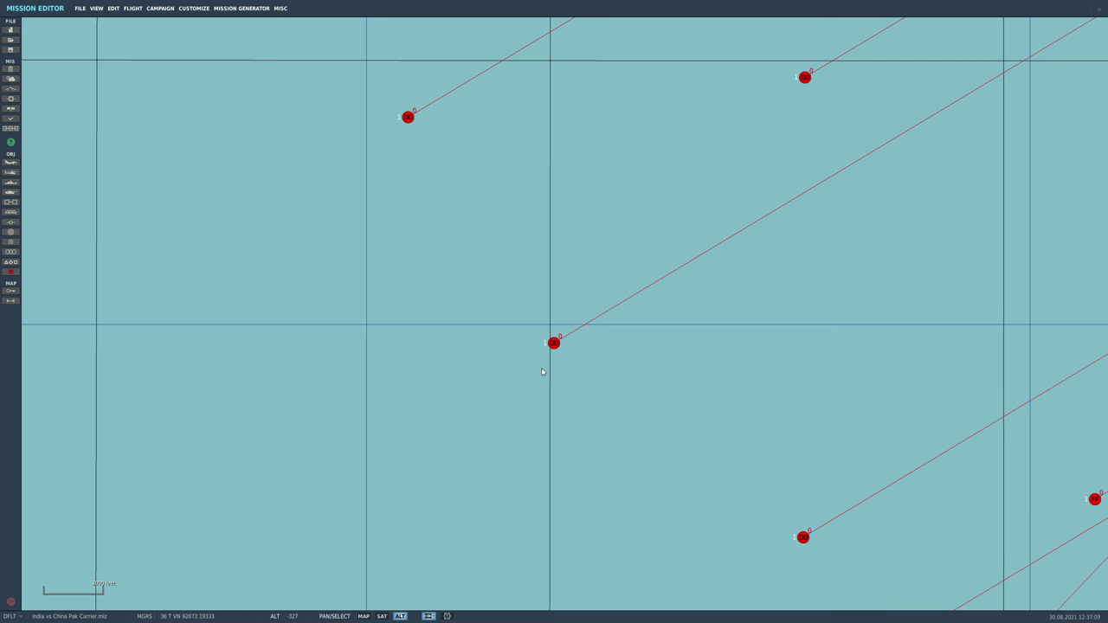
# Check the Type 052C destroyer Naval-9, clear the selection, and view the full area from the red fleet to the blue aircraft
pyautogui.click(554, 344)
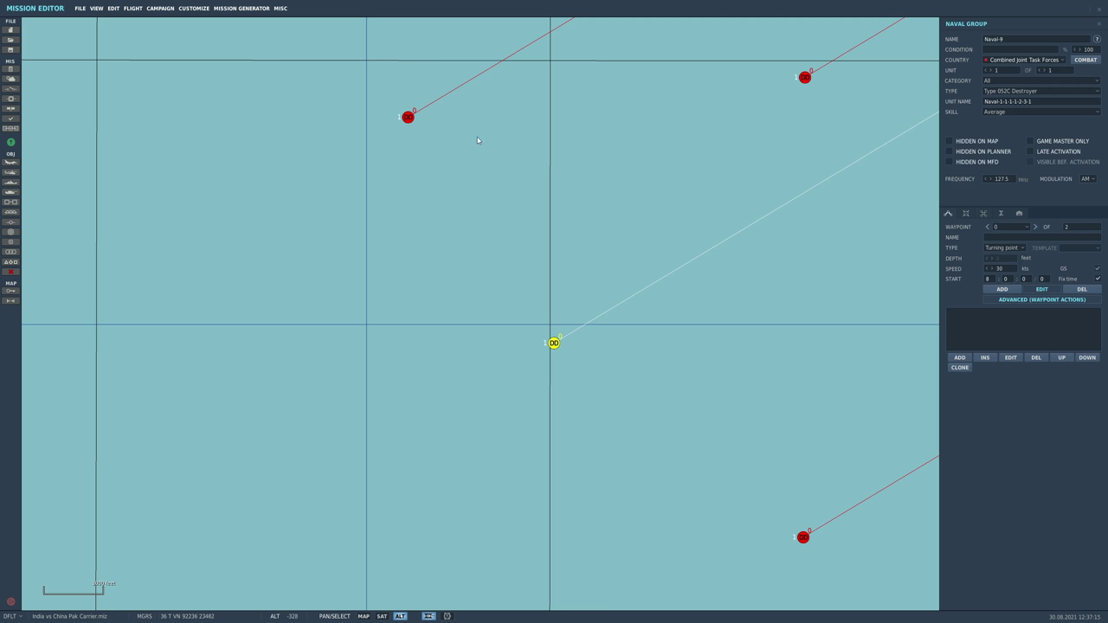
pyautogui.click(451, 294)
pyautogui.scroll(-2, 451, 294)
pyautogui.scroll(-3, 451, 295)
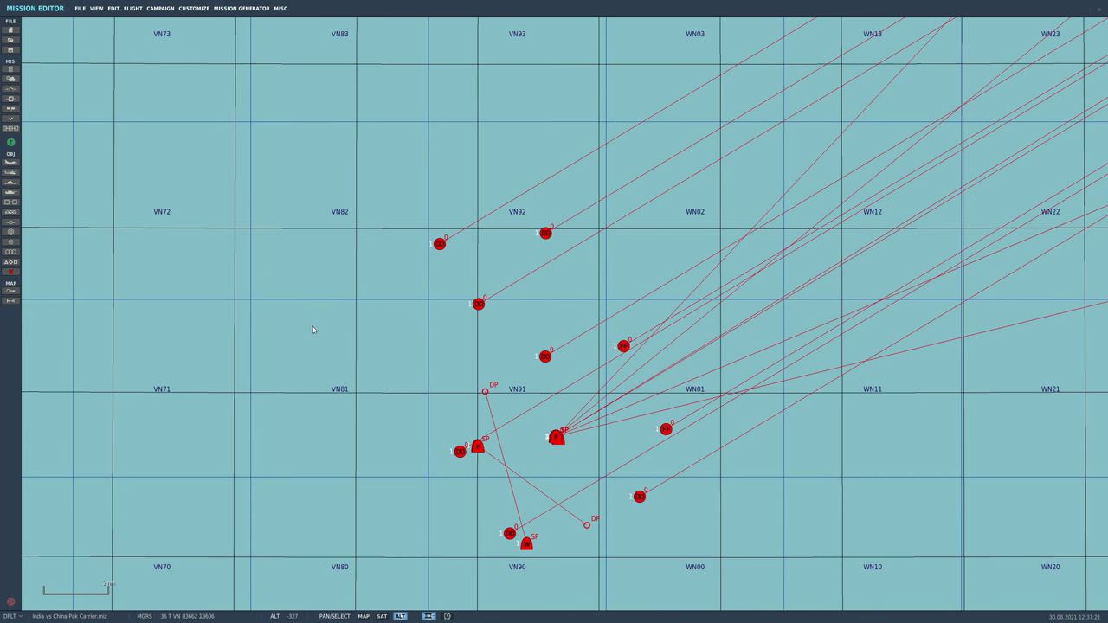
pyautogui.scroll(-5, 312, 329)
pyautogui.scroll(-2, 318, 342)
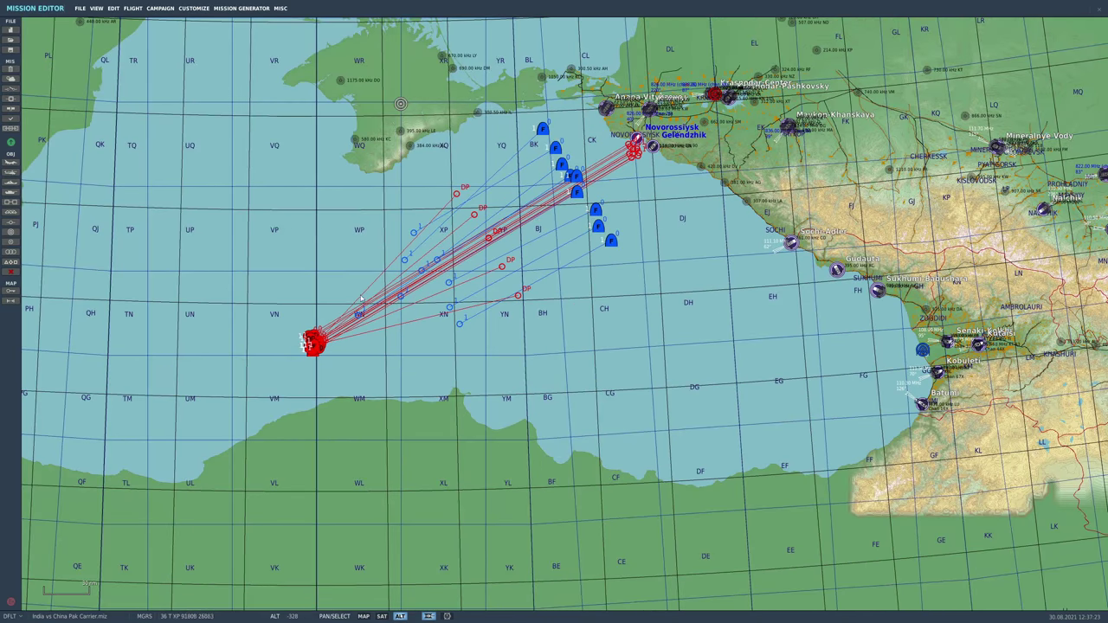
# Examine the spacing of the red carrier fleet and its planned routes toward the Novorossiysk coast
pyautogui.scroll(4, 312, 341)
pyautogui.scroll(2, 309, 341)
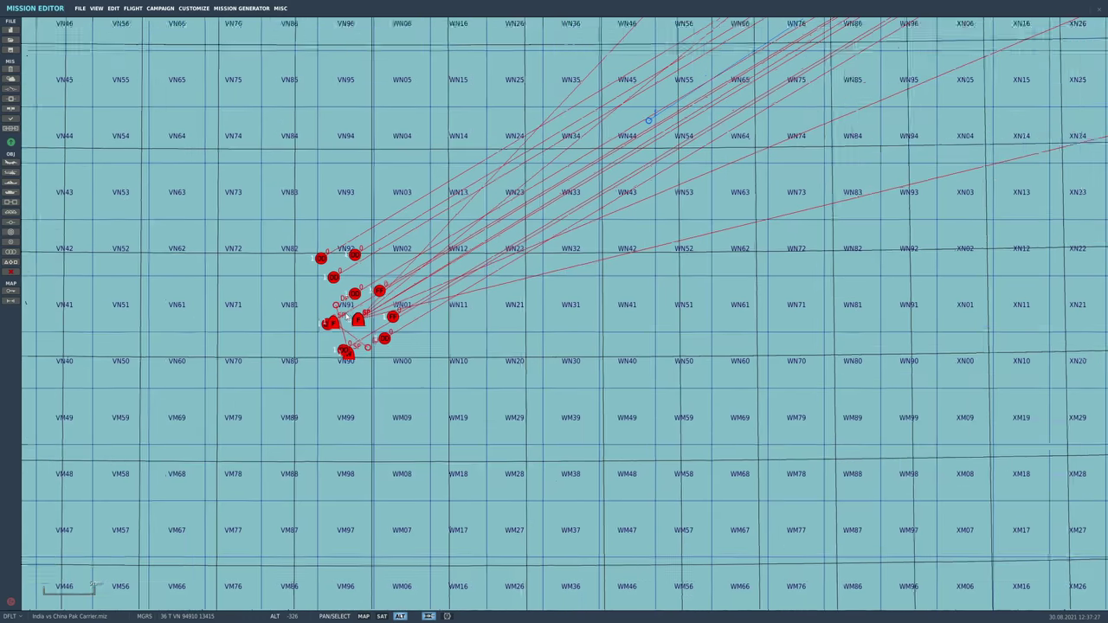
pyautogui.scroll(4, 349, 323)
pyautogui.scroll(-4, 345, 322)
pyautogui.scroll(-5, 344, 322)
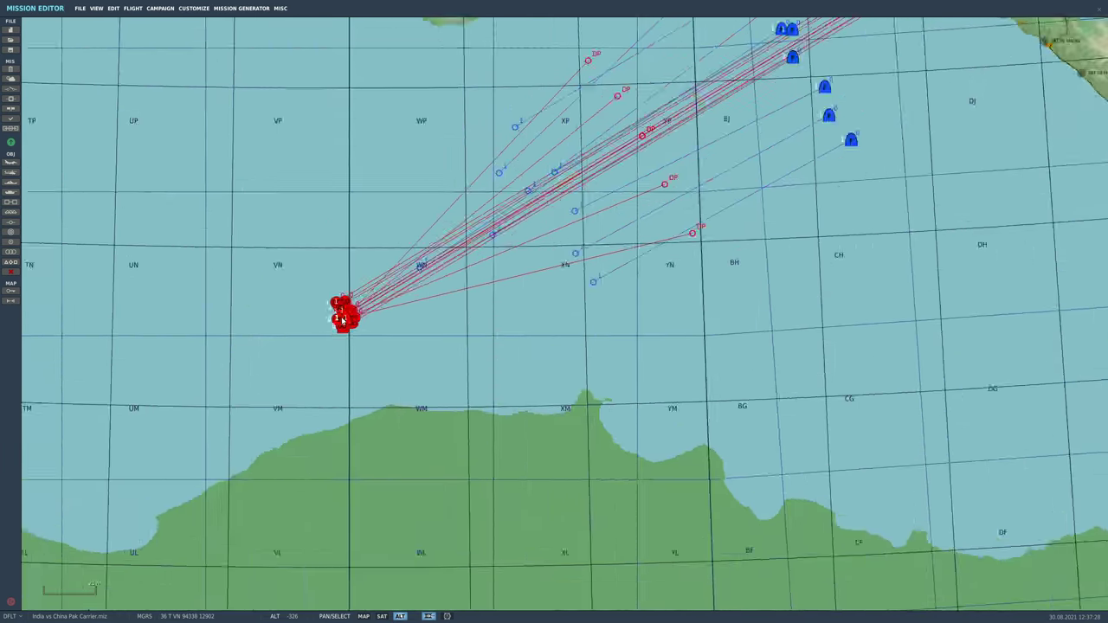
pyautogui.scroll(2, 375, 337)
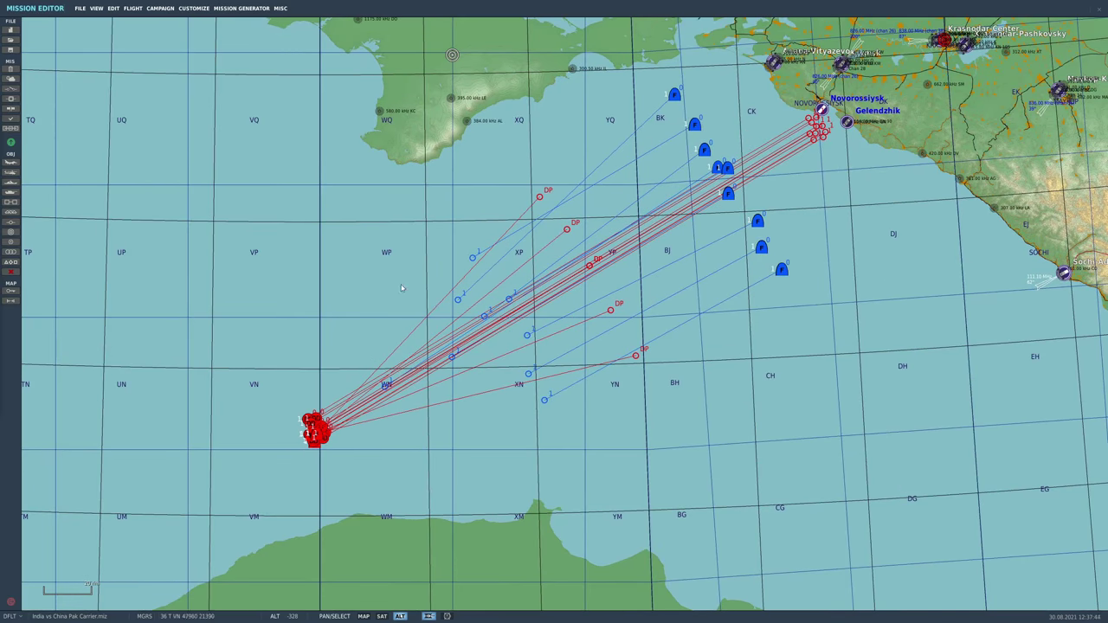
pyautogui.scroll(7, 313, 432)
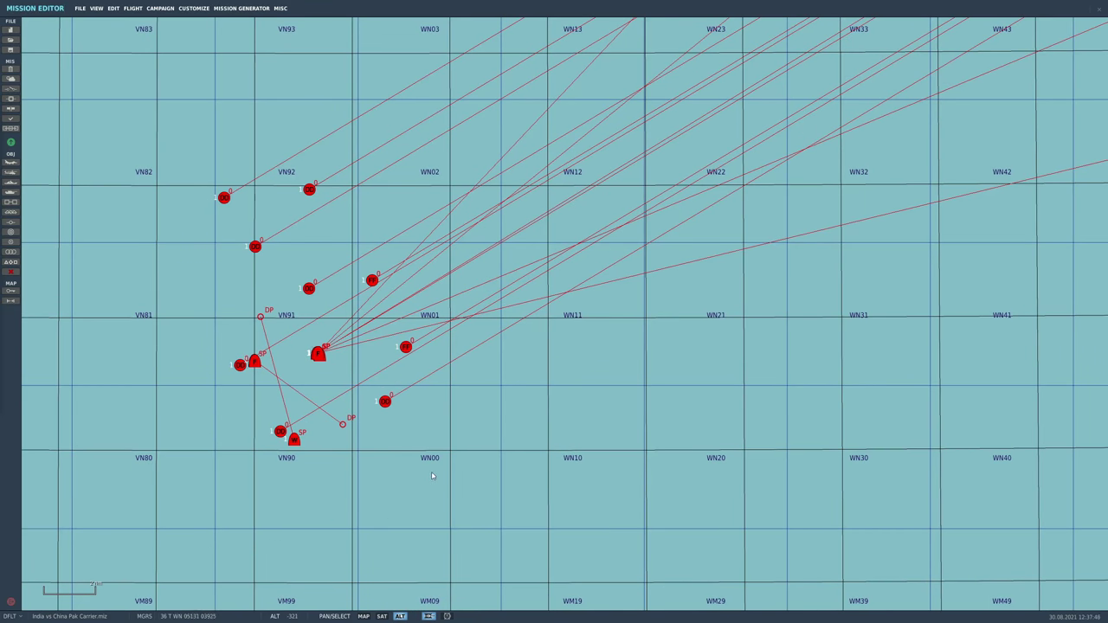
pyautogui.scroll(-2, 312, 510)
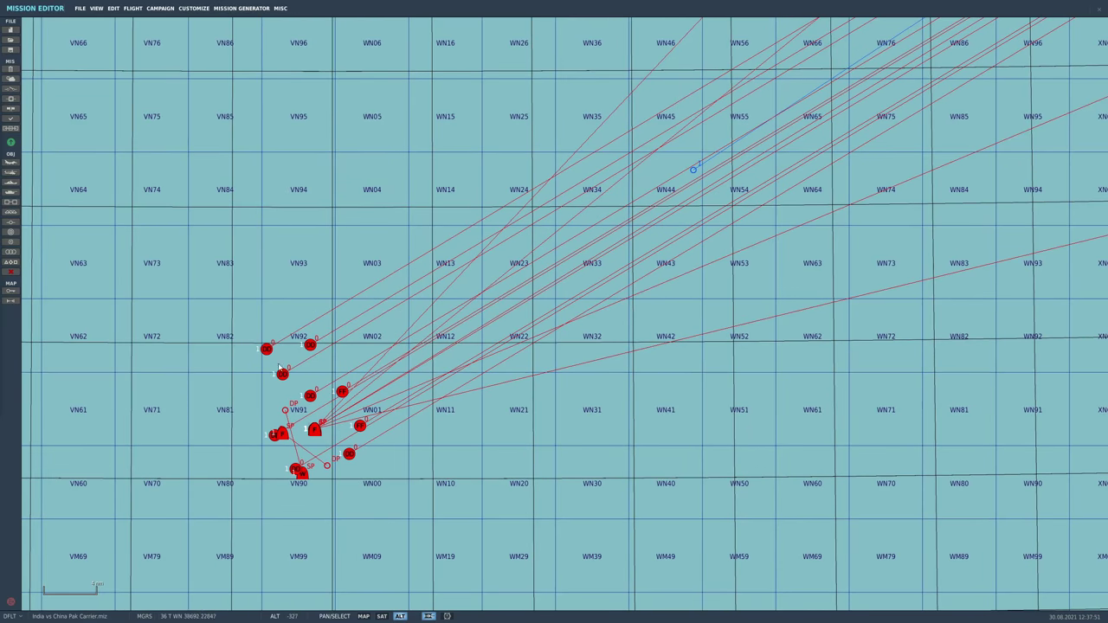
pyautogui.scroll(-6, 398, 416)
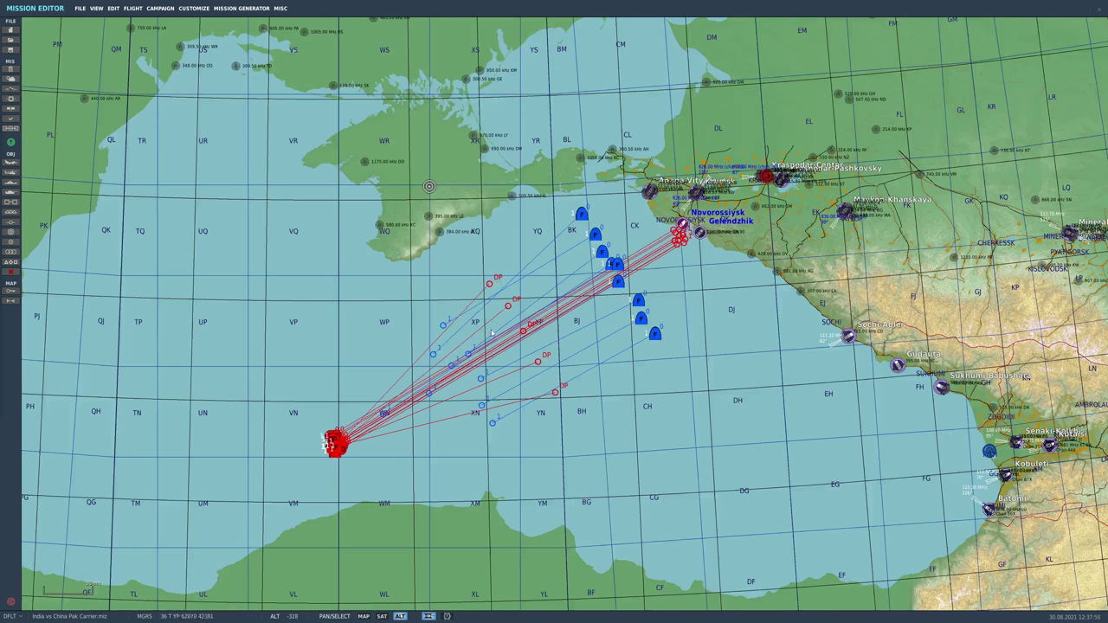
# Compare the blue fighter groups' starting positions and routes with the location of the red fleet
pyautogui.scroll(1, 428, 355)
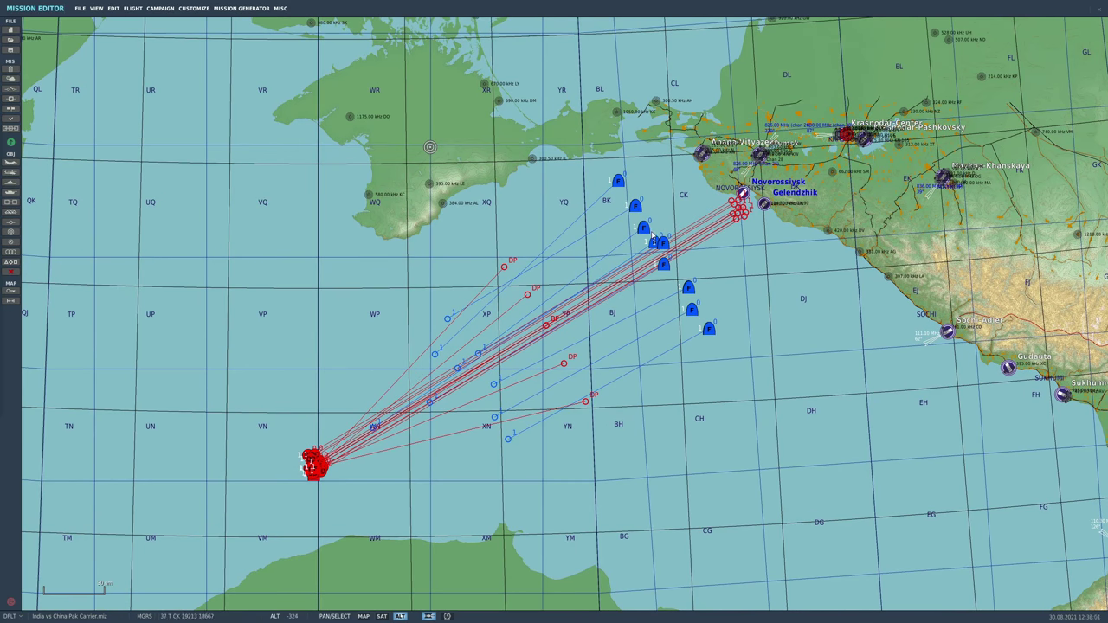
pyautogui.scroll(2, 650, 234)
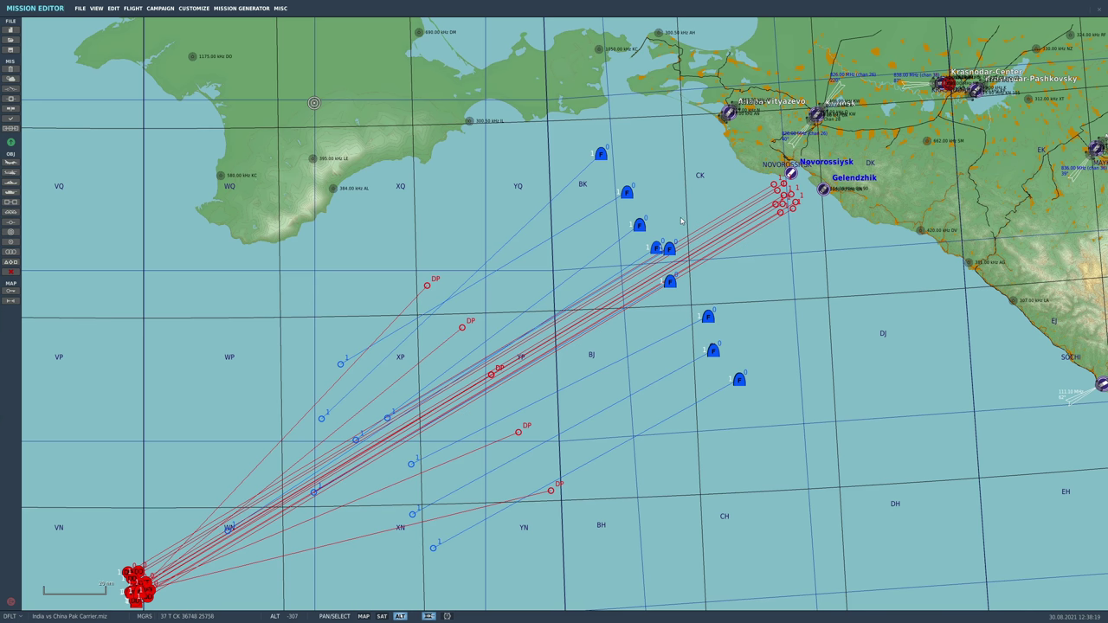
pyautogui.scroll(-4, 681, 222)
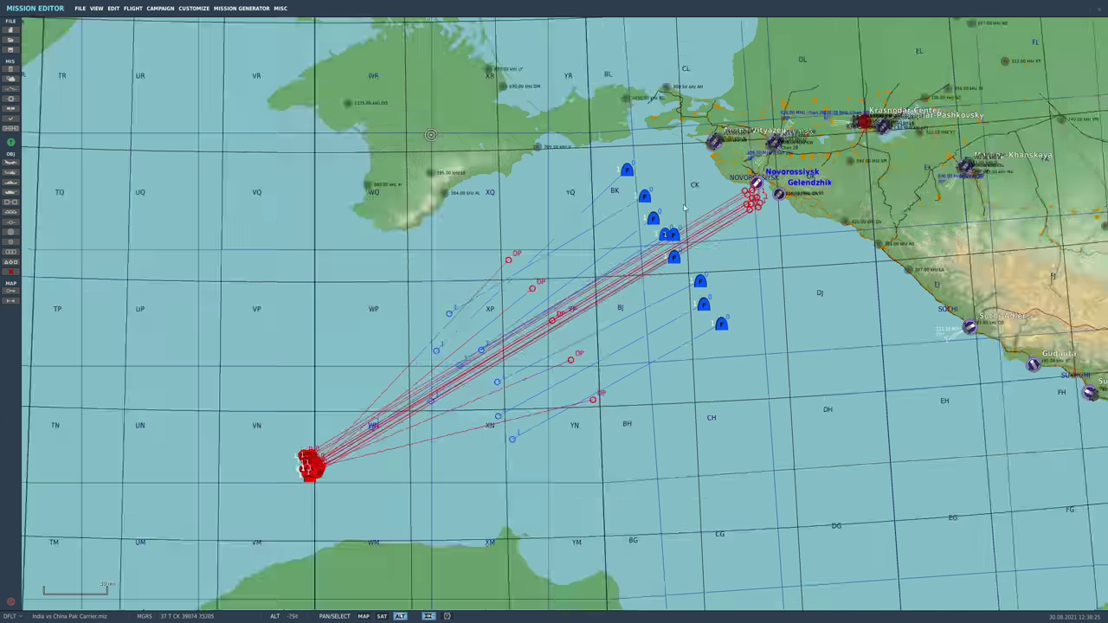
pyautogui.scroll(3, 463, 392)
pyautogui.scroll(2, 462, 393)
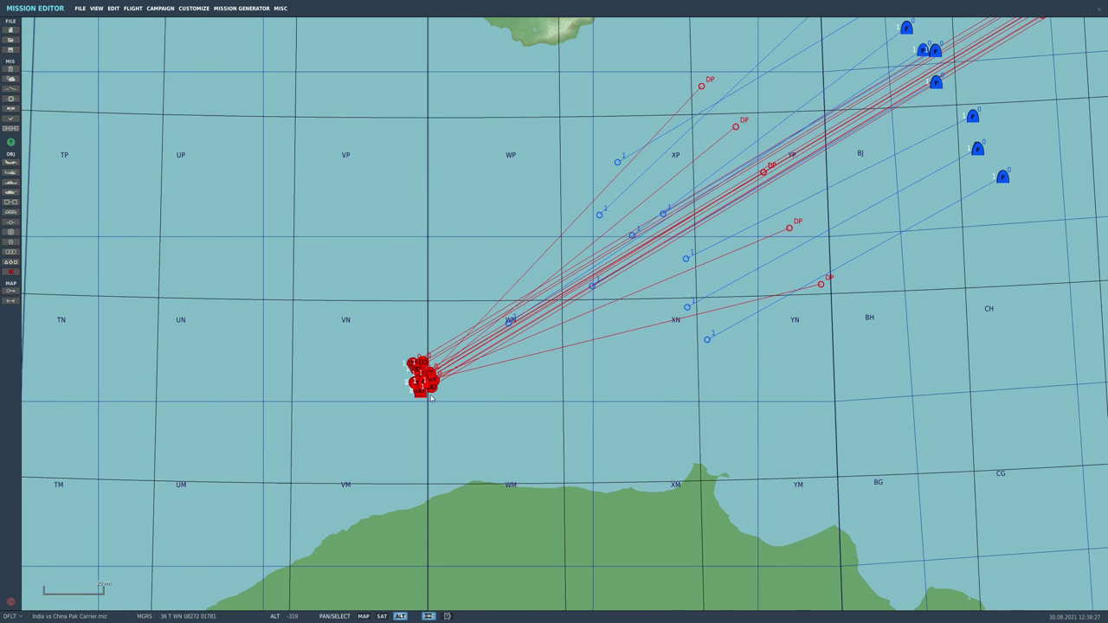
pyautogui.scroll(-3, 366, 455)
pyautogui.scroll(-3, 366, 454)
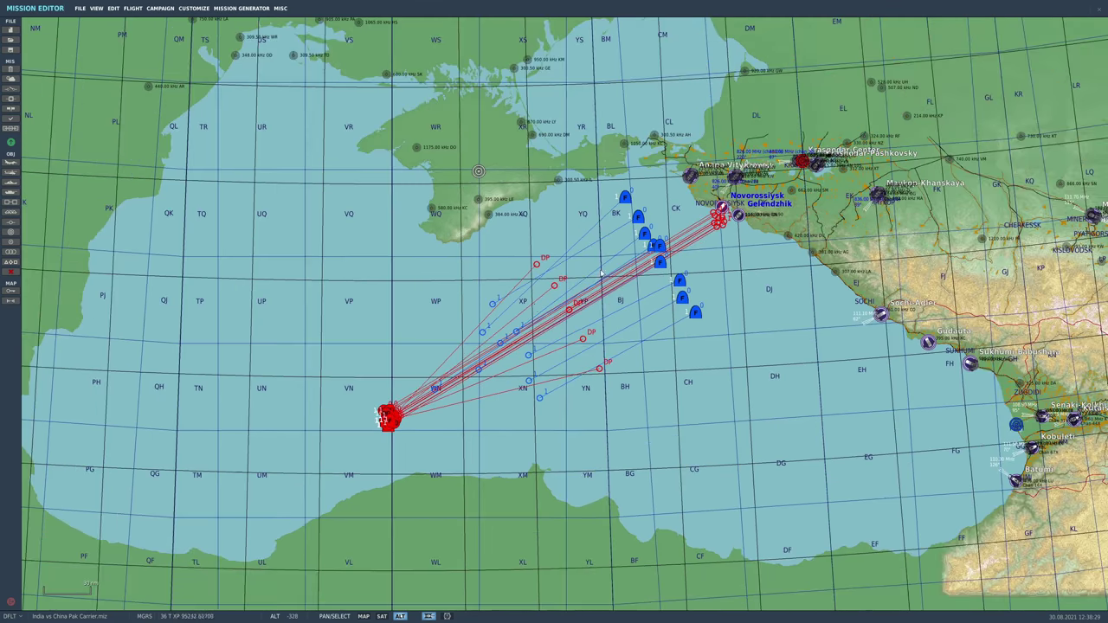
pyautogui.scroll(4, 694, 177)
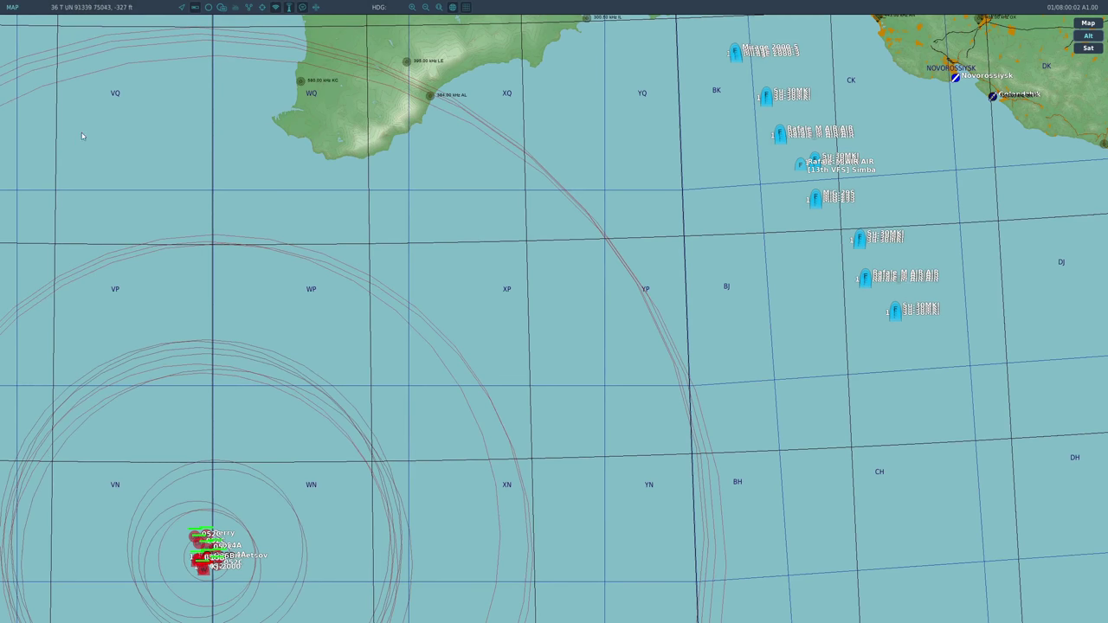
# Measure the distance and heading from the red carrier fleet to the southernmost Su-30MKI group
pyautogui.click(316, 7)
pyautogui.scroll(-1, 343, 260)
pyautogui.moveTo(244, 561); pyautogui.dragTo(863, 329)
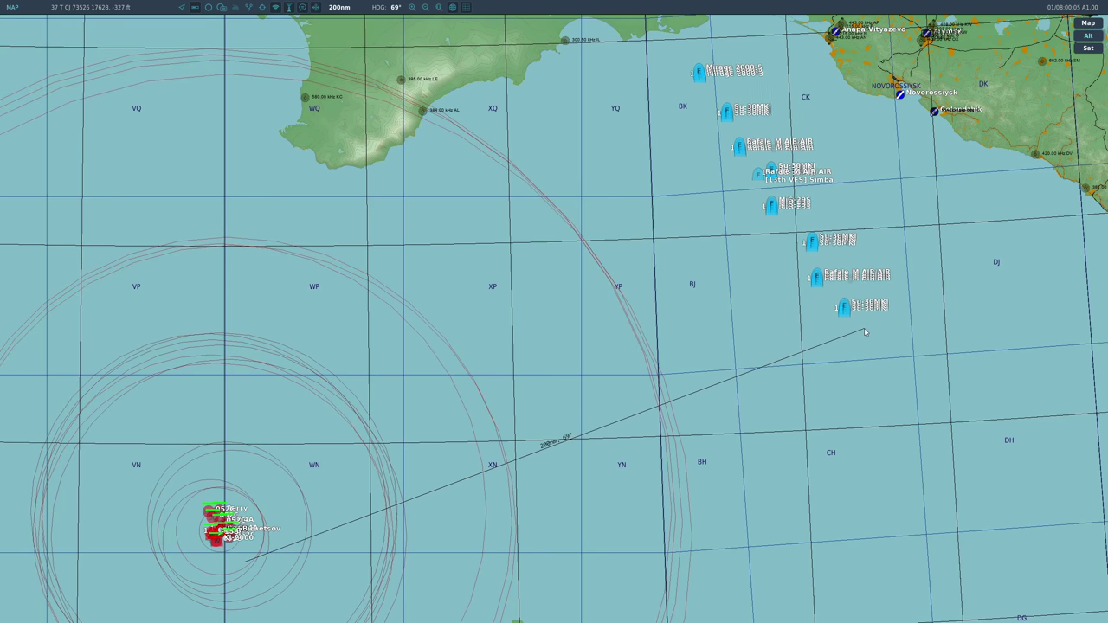
pyautogui.click(196, 8)
# Inspect the carrier fleet on the live mission map and check the flight data of the airborne J-15B in Aerial-16
pyautogui.scroll(2, 159, 501)
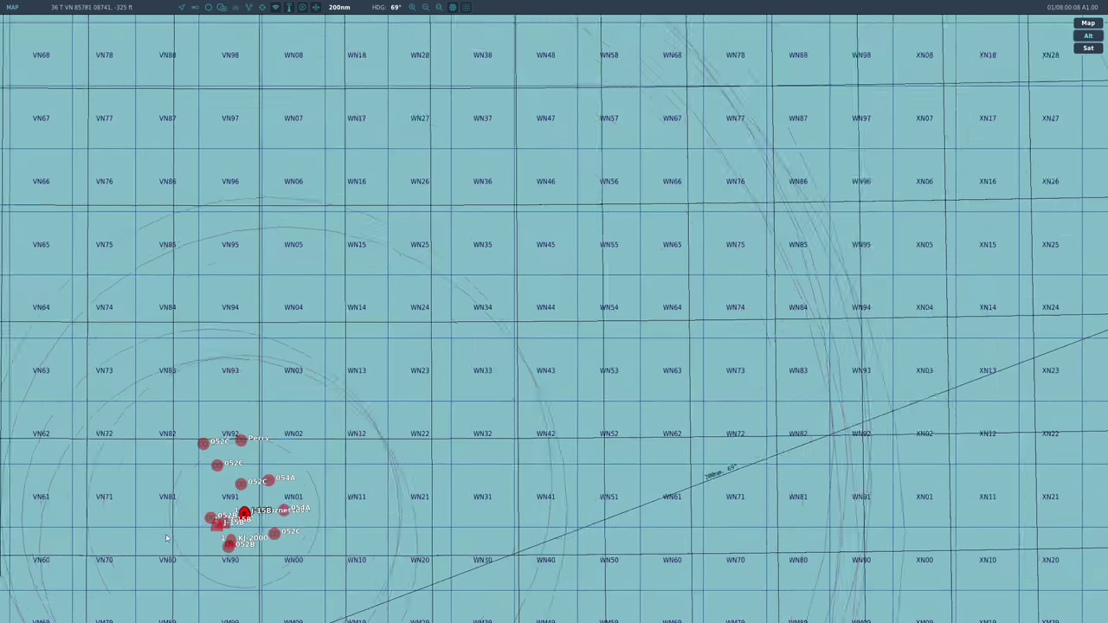
pyautogui.scroll(5, 167, 538)
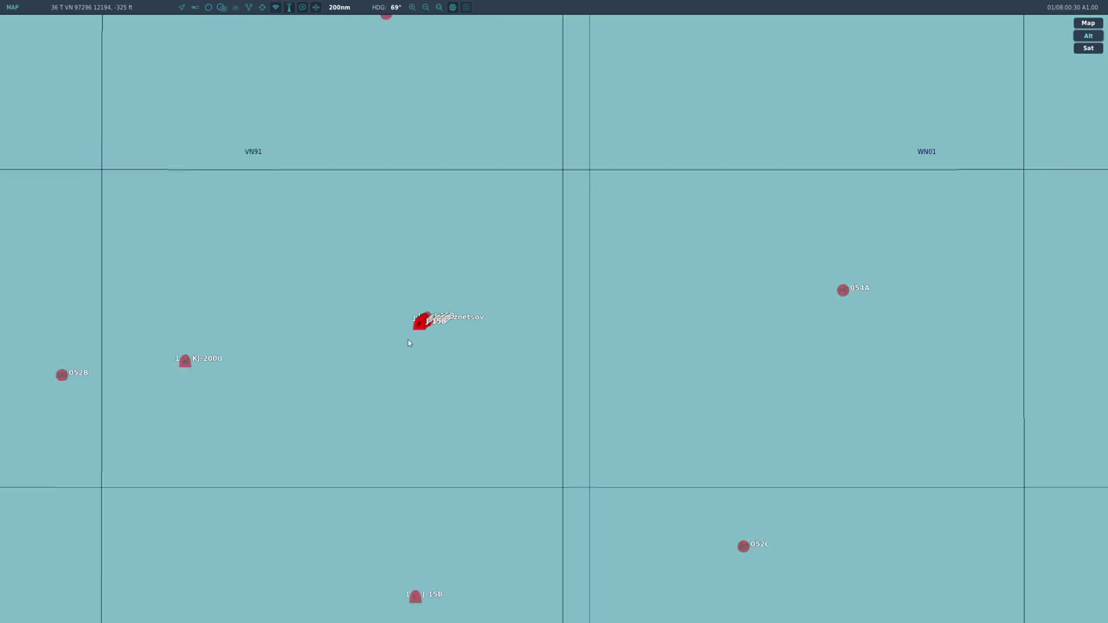
pyautogui.scroll(-3, 408, 342)
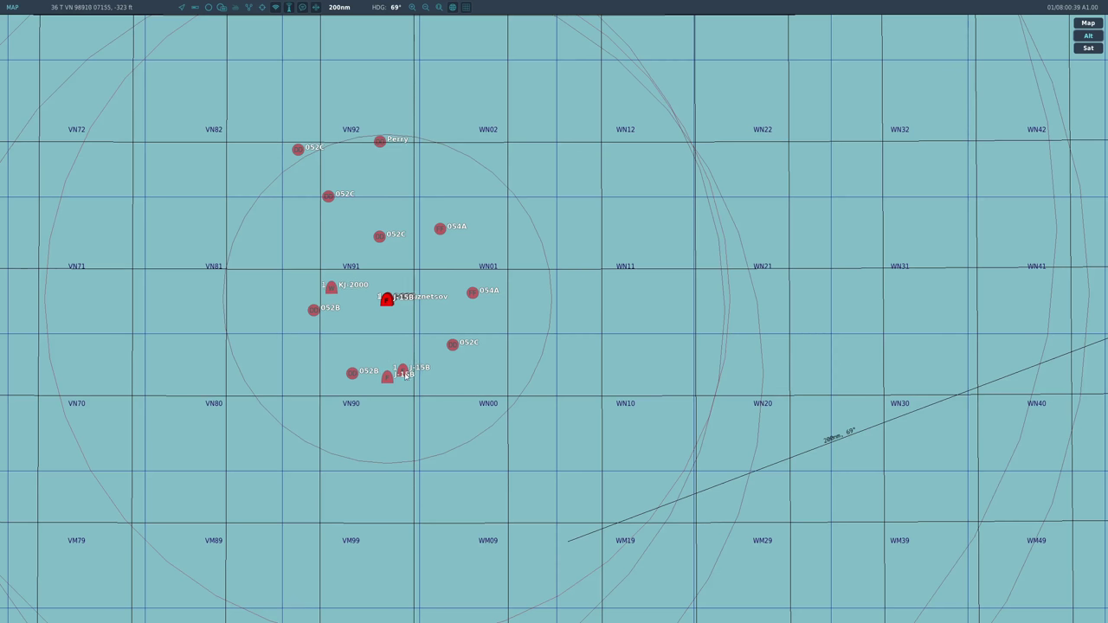
pyautogui.click(405, 372)
pyautogui.scroll(3, 408, 368)
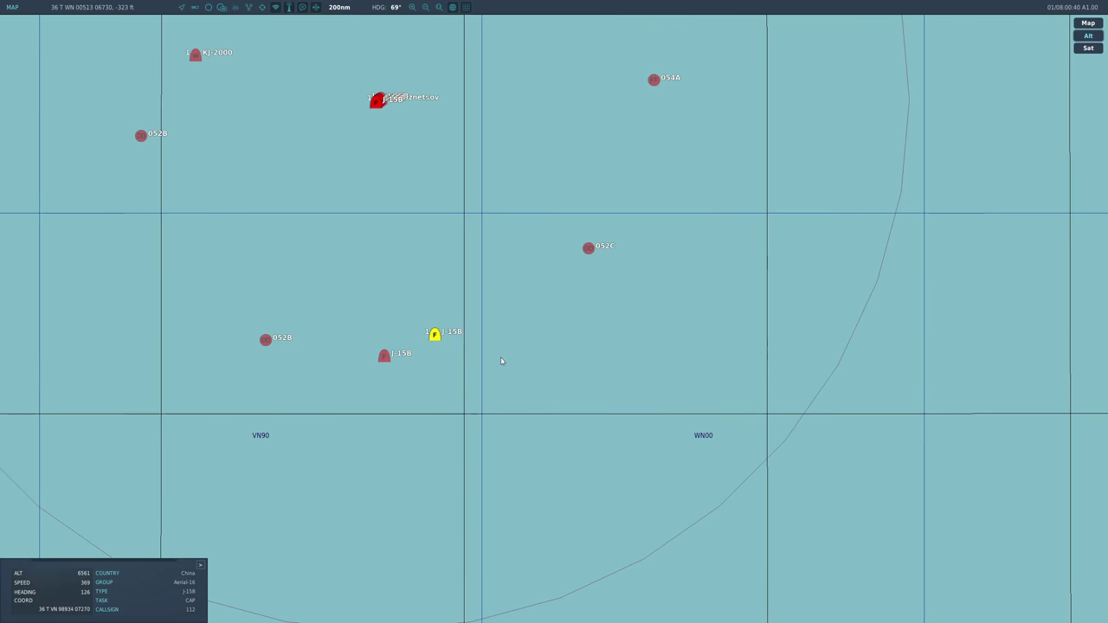
pyautogui.scroll(-2, 413, 357)
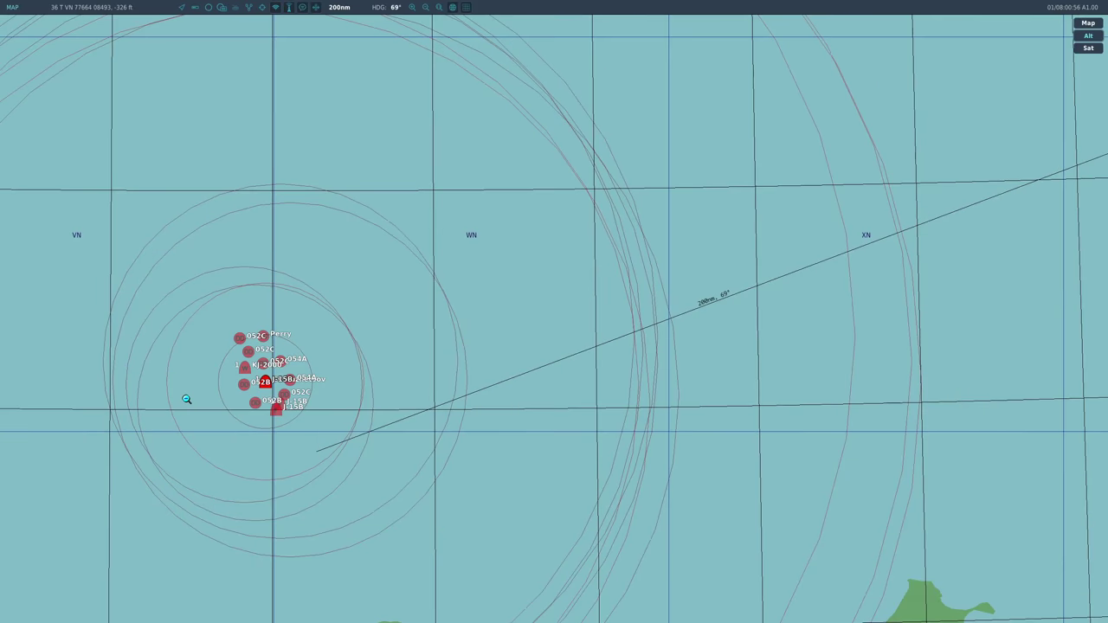
pyautogui.scroll(-2, 573, 164)
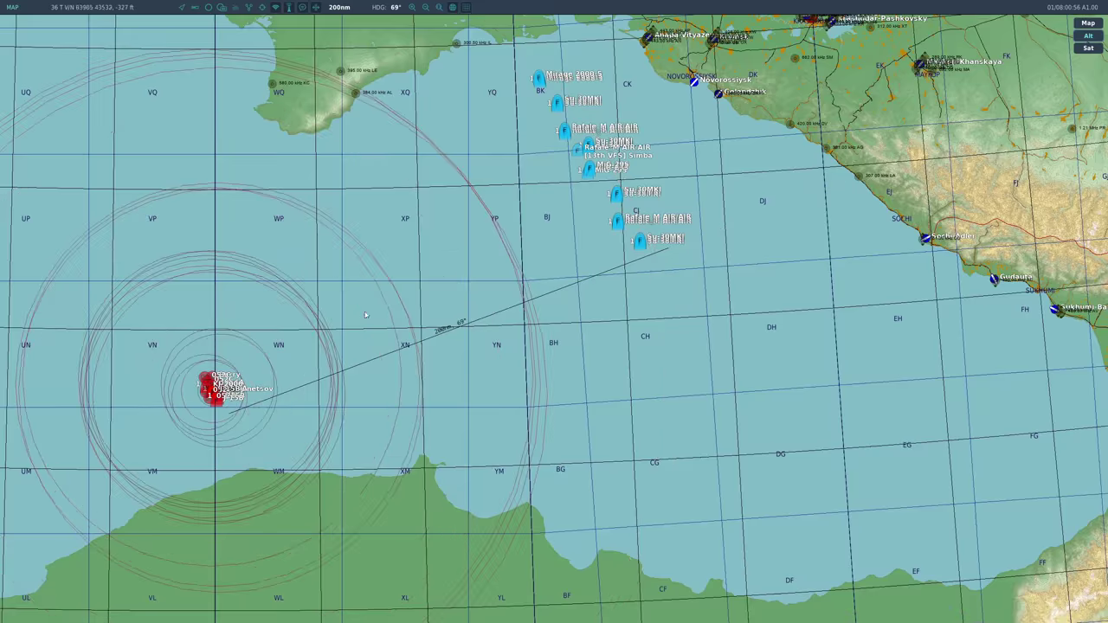
# Select the leading MiG-29S of Aerial-14 among the blue groups and show it in the external view
pyautogui.scroll(3, 573, 164)
pyautogui.scroll(2, 573, 164)
pyautogui.click(561, 206)
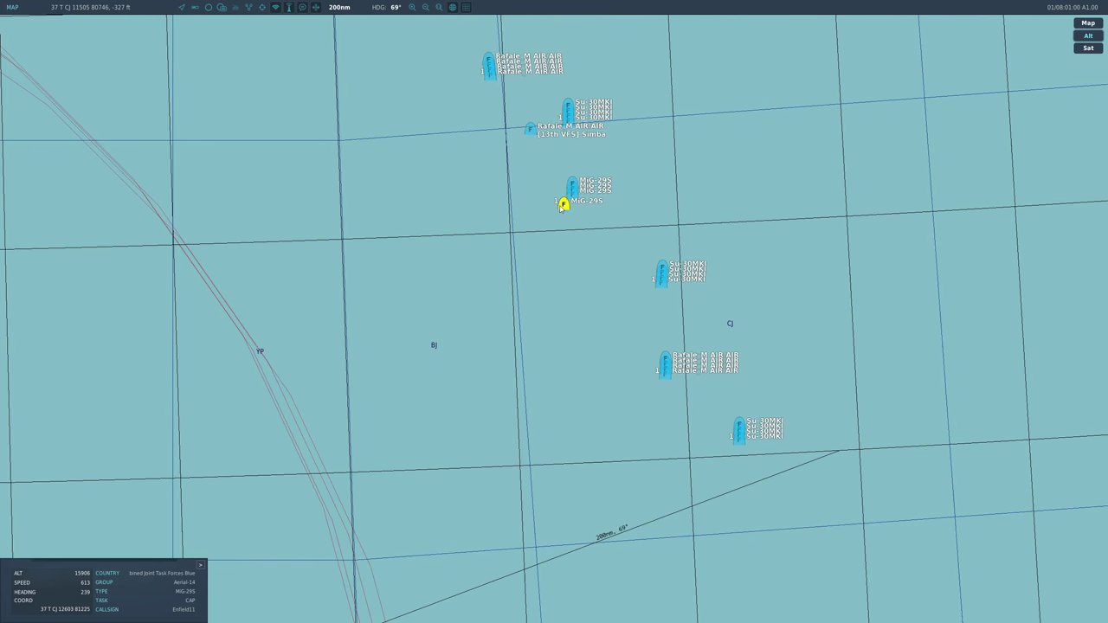
pyautogui.press('F2')
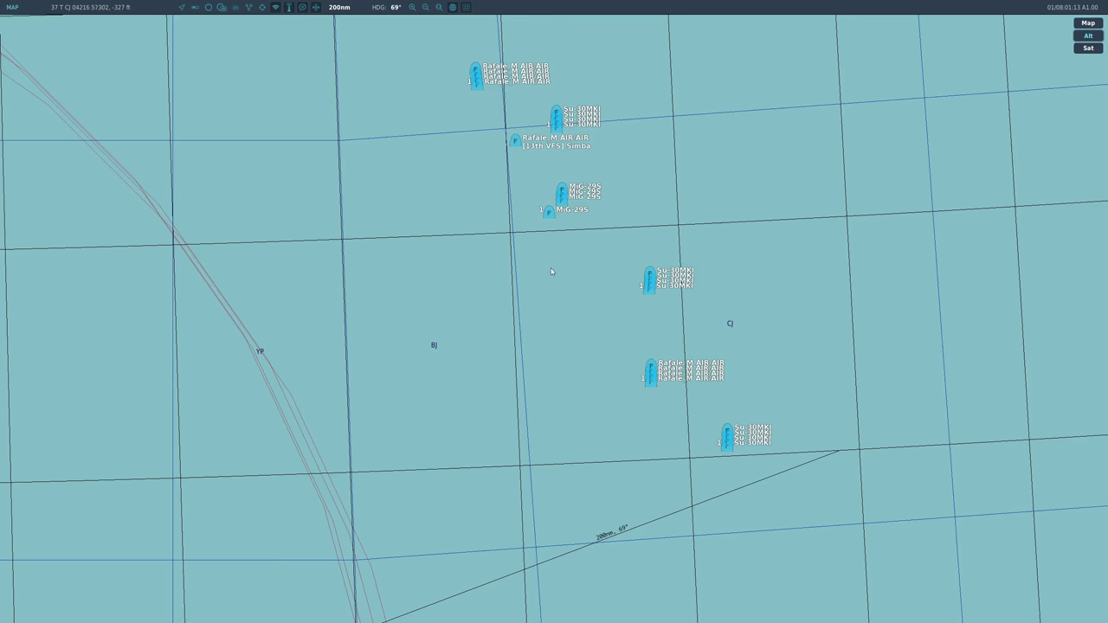
# Check the MiG-29S of Aerial-14 again, then show the single Rafale M of Aerial-17 in the external view
pyautogui.click(548, 217)
pyautogui.scroll(-3, 548, 219)
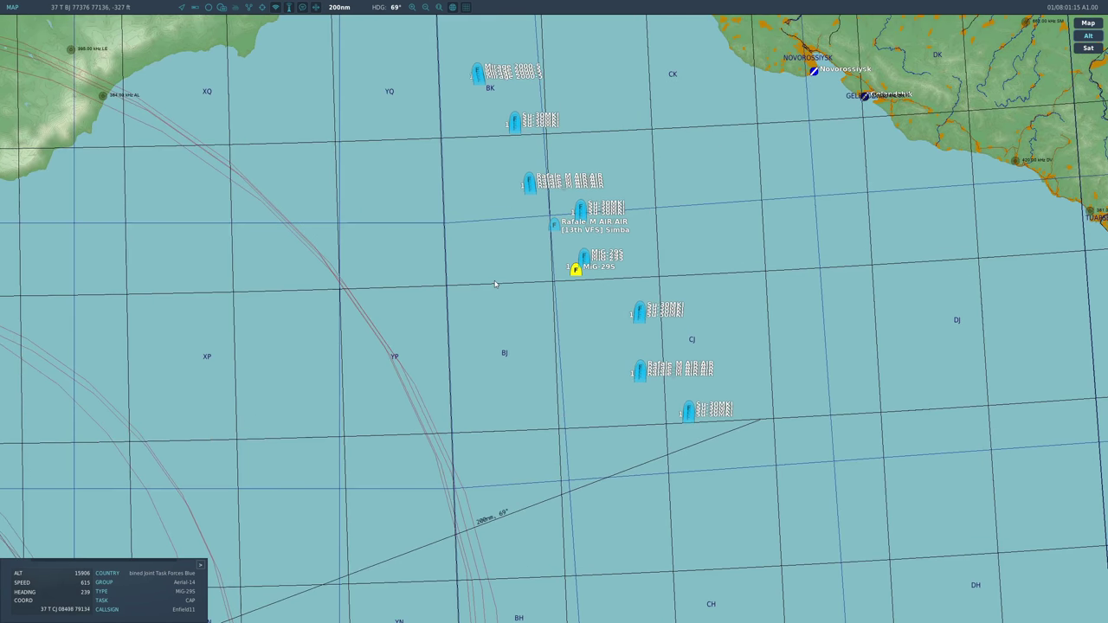
pyautogui.scroll(3, 546, 220)
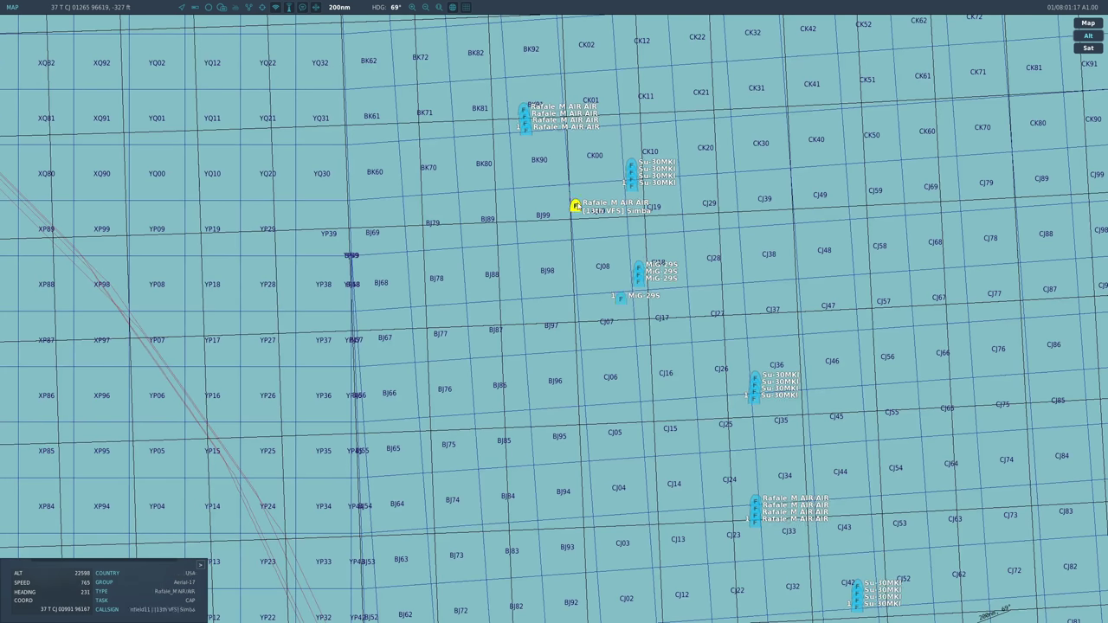
pyautogui.press('F2')
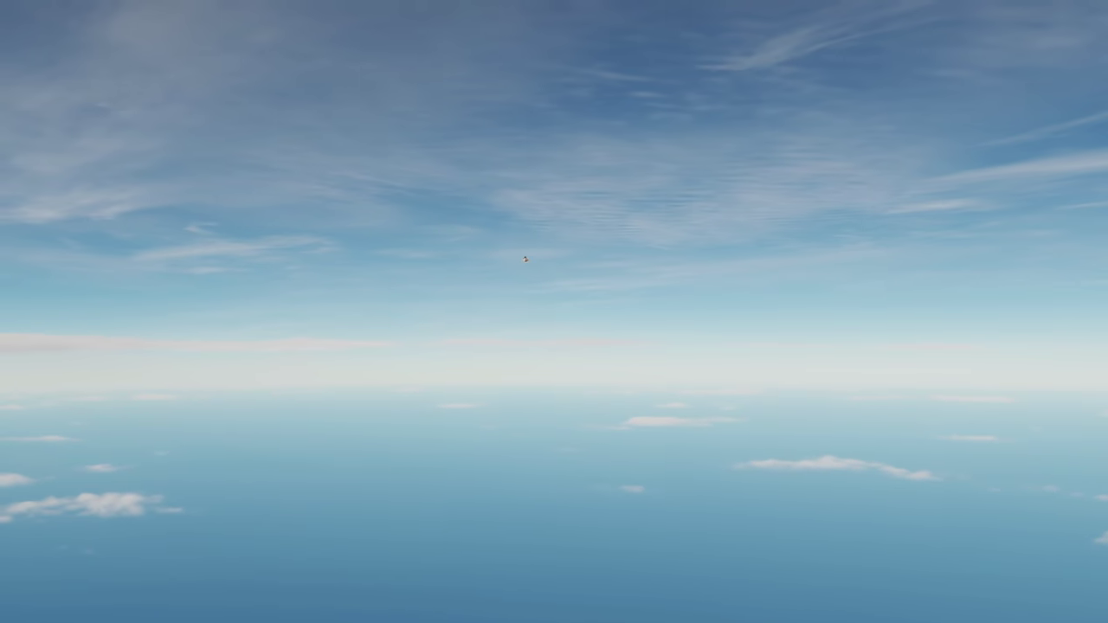
# View a Rafale M AIR/AIR in flight from outside and return to the mission map
pyautogui.press('F10')
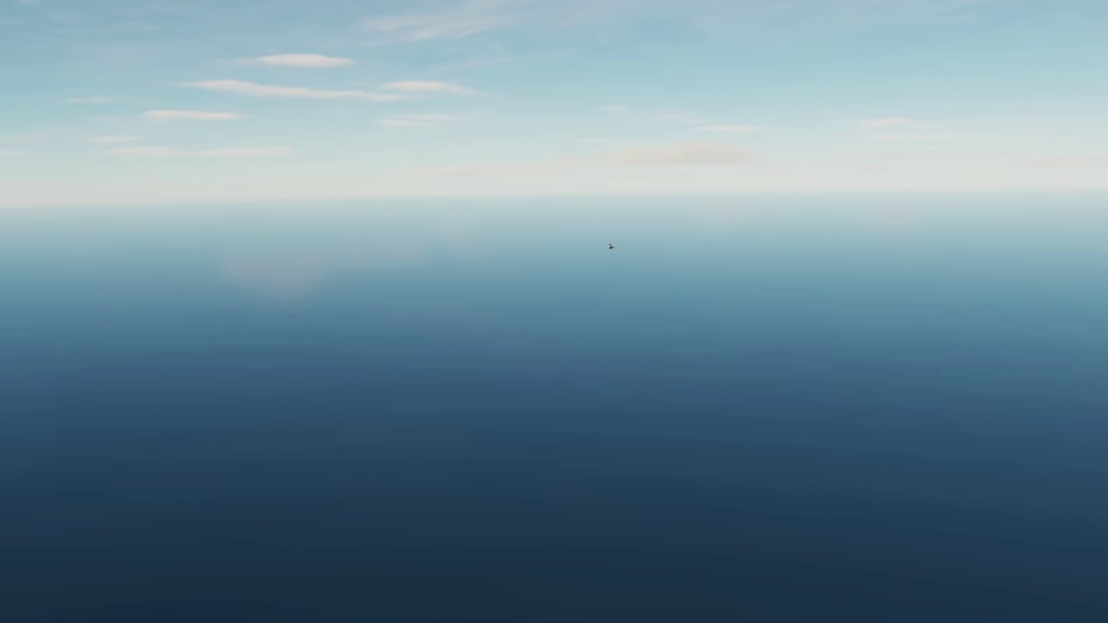
pyautogui.press('F2')
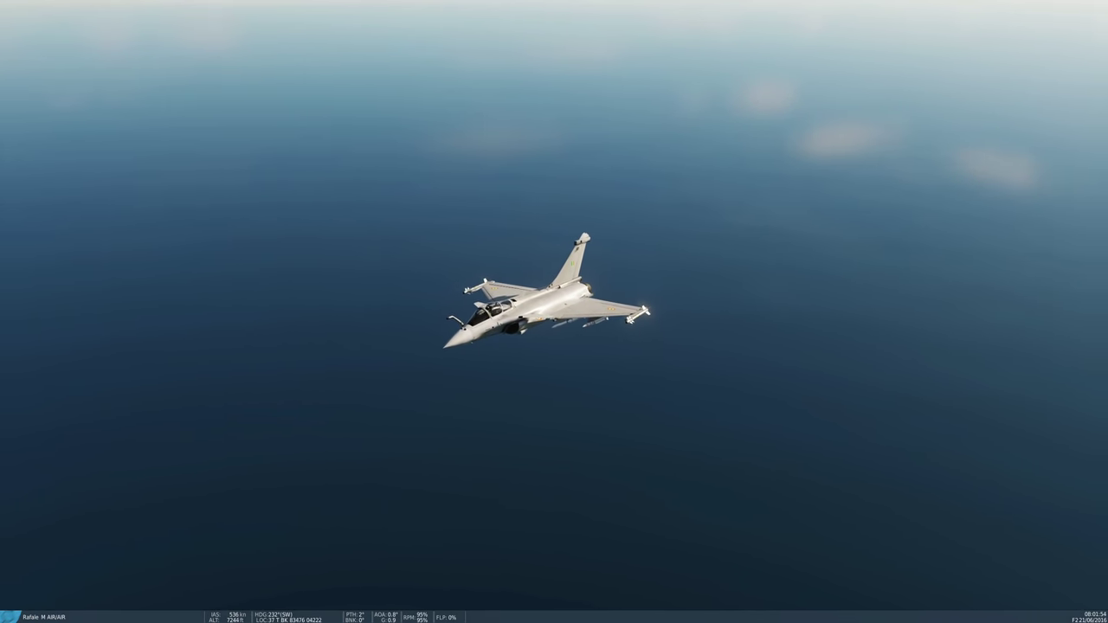
pyautogui.press('F10')
# Select the Mirage 2000-5 in Aerial-15, view it in flight from outside, and return to the mission map
pyautogui.click(364, 84)
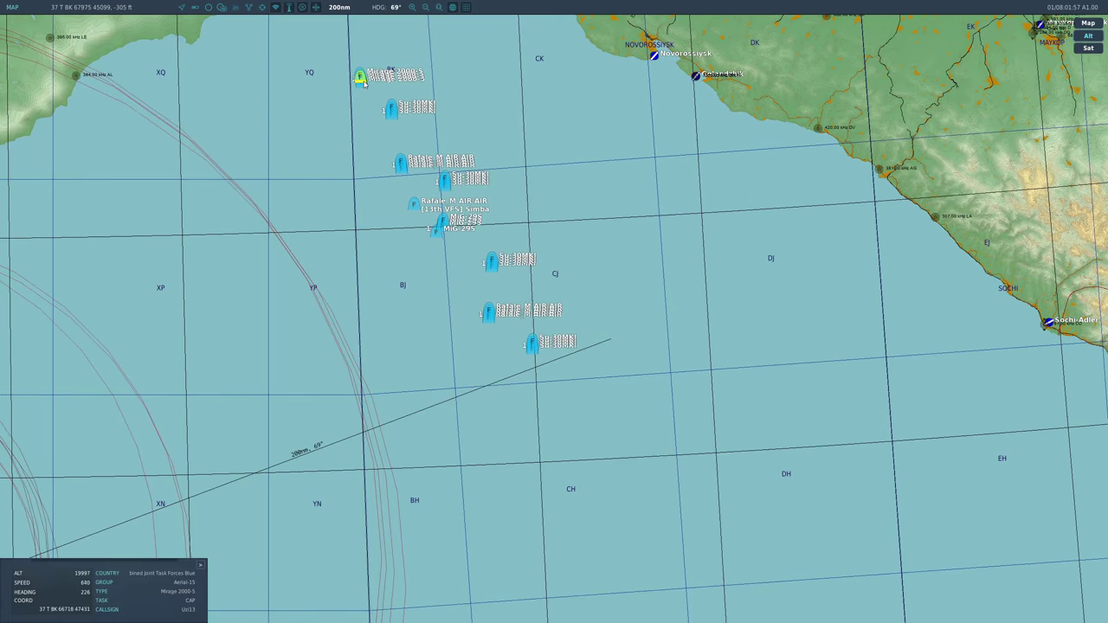
pyautogui.press('F2')
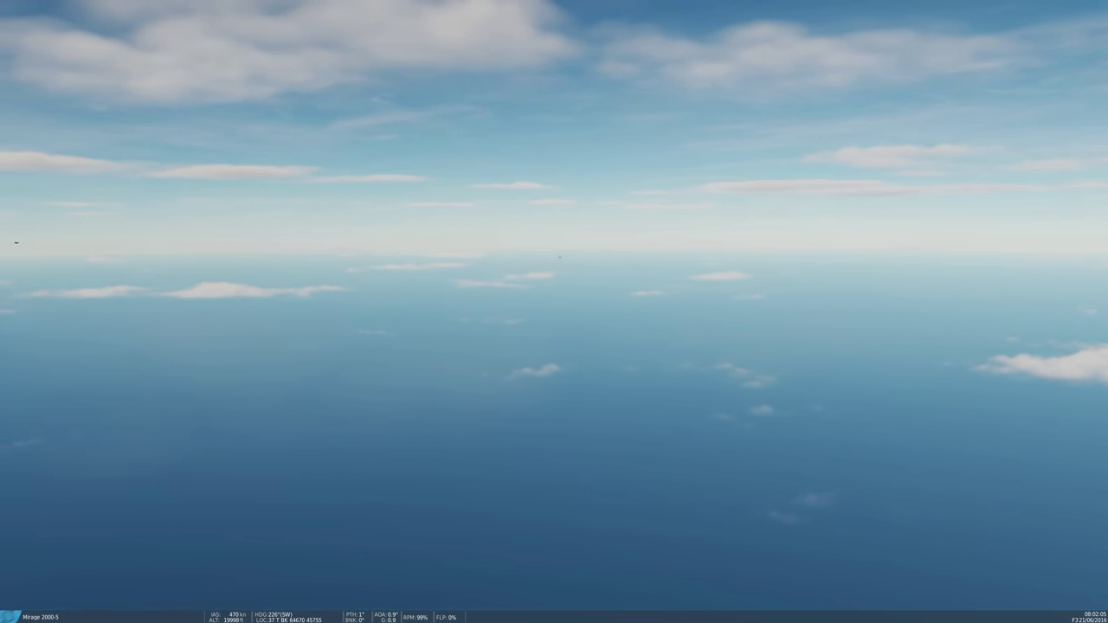
pyautogui.press('F10')
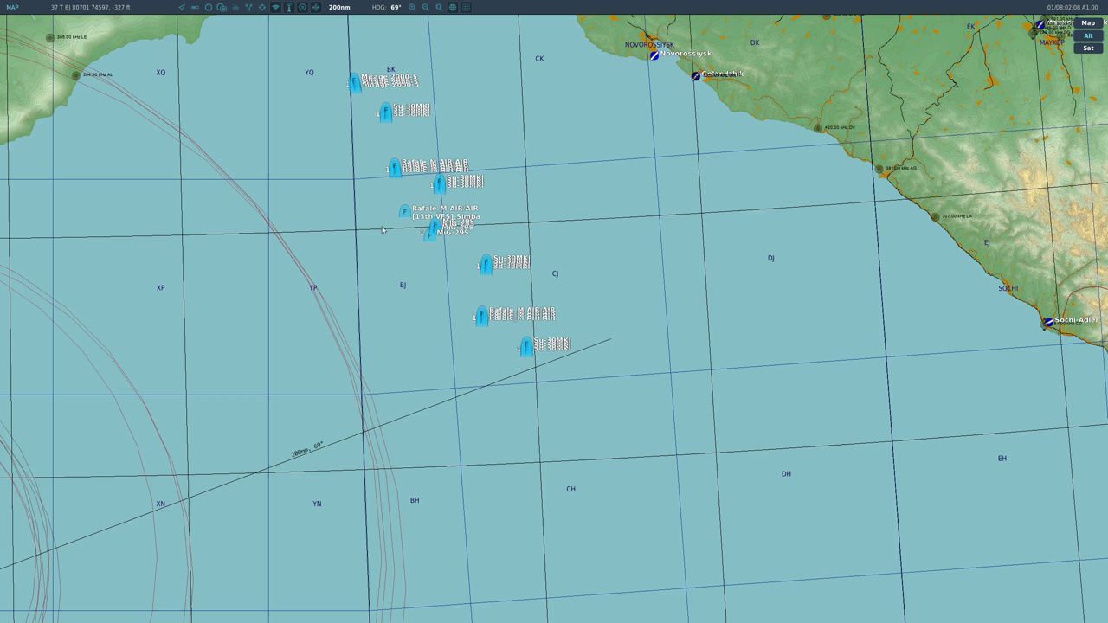
# Compare the blue groups' advance with the red fleet's range rings and inspect the J-15Bs around the carrier
pyautogui.scroll(2, 358, 185)
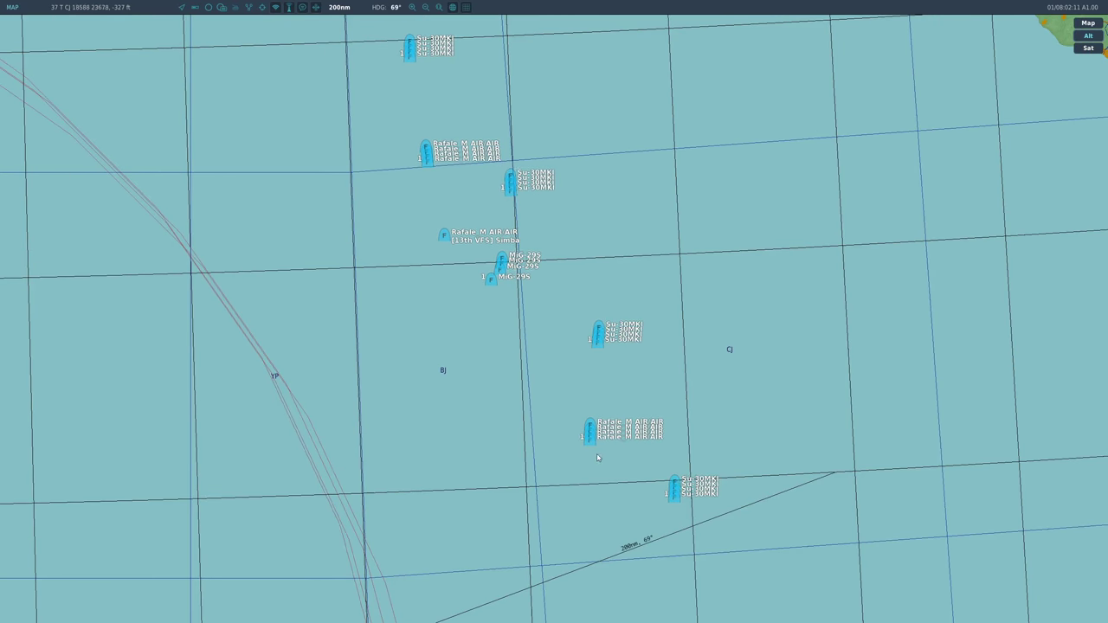
pyautogui.scroll(-2, 586, 445)
pyautogui.scroll(-1, 267, 523)
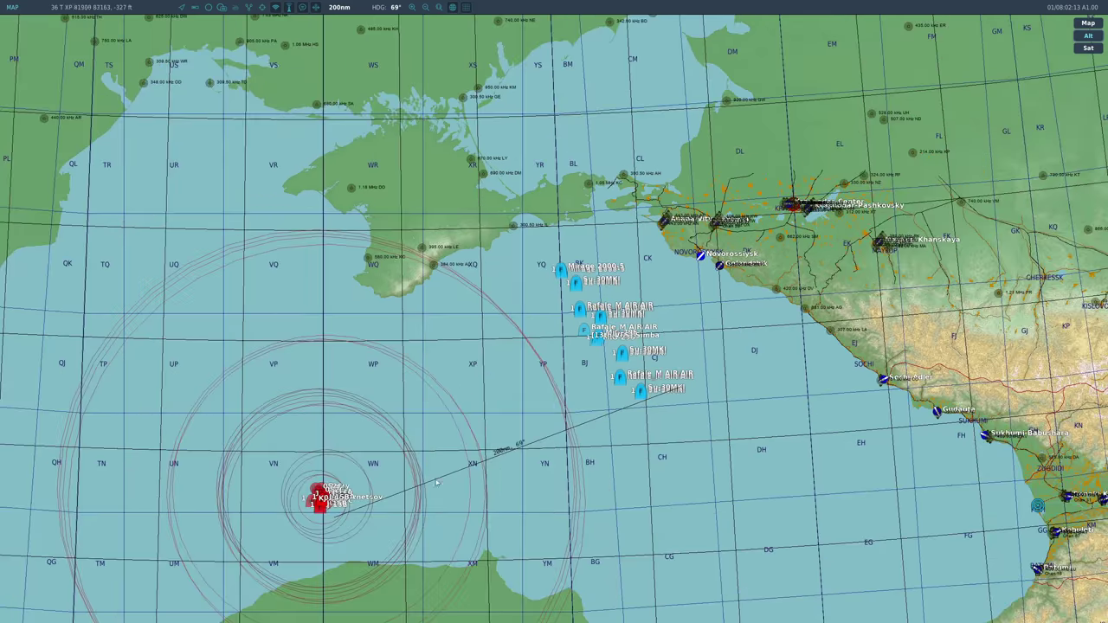
pyautogui.scroll(6, 266, 523)
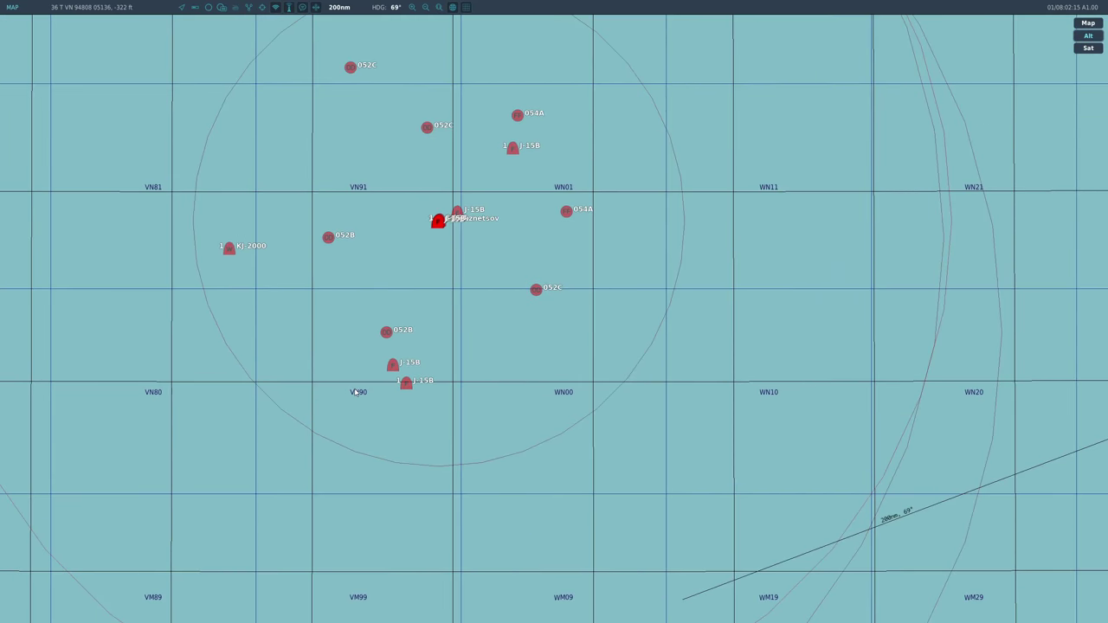
pyautogui.scroll(-5, 286, 463)
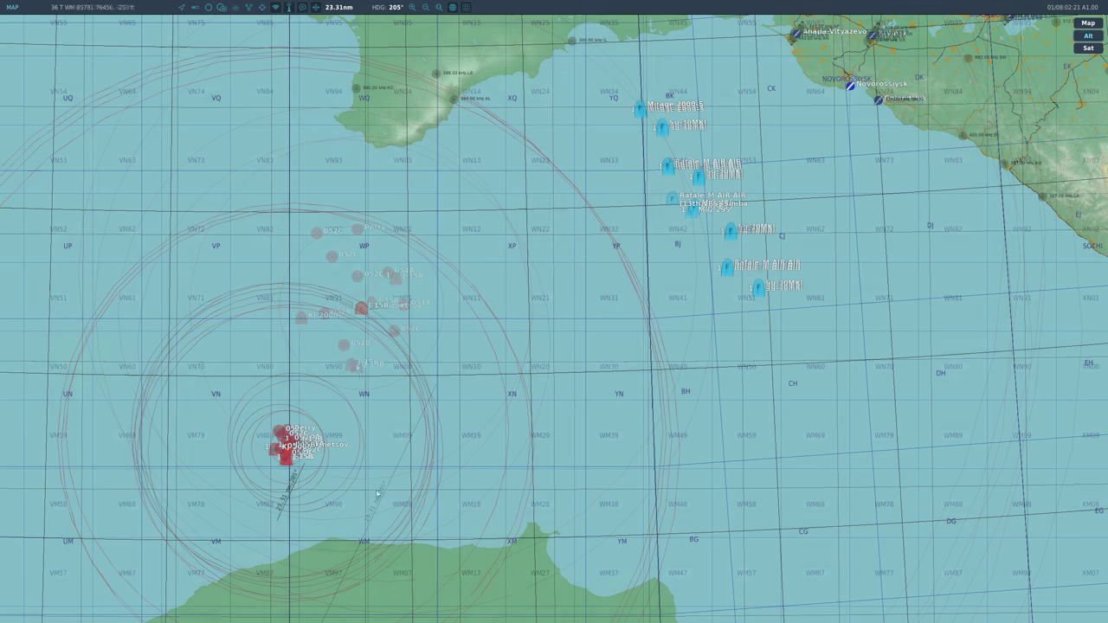
# Select the J-15B of Aerial-16 south of the carrier and show it in the external view
pyautogui.scroll(4, 268, 485)
pyautogui.click(362, 374)
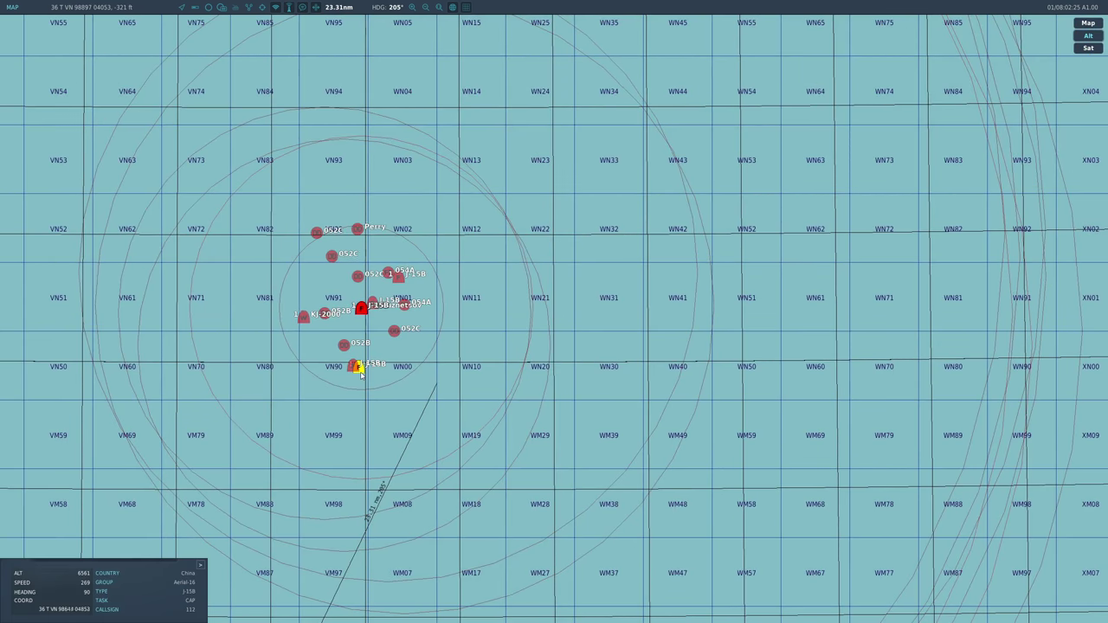
pyautogui.press('F2')
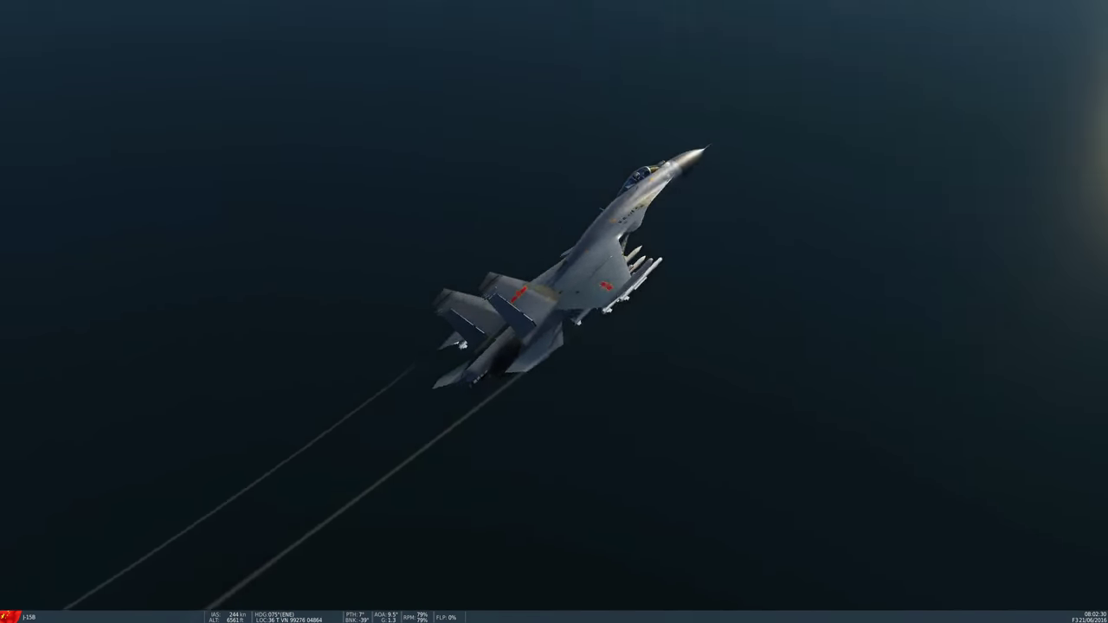
# Return to the mission map and select the KJ-2000 AWACS of Aerial-7 west of the carrier
pyautogui.press('F10')
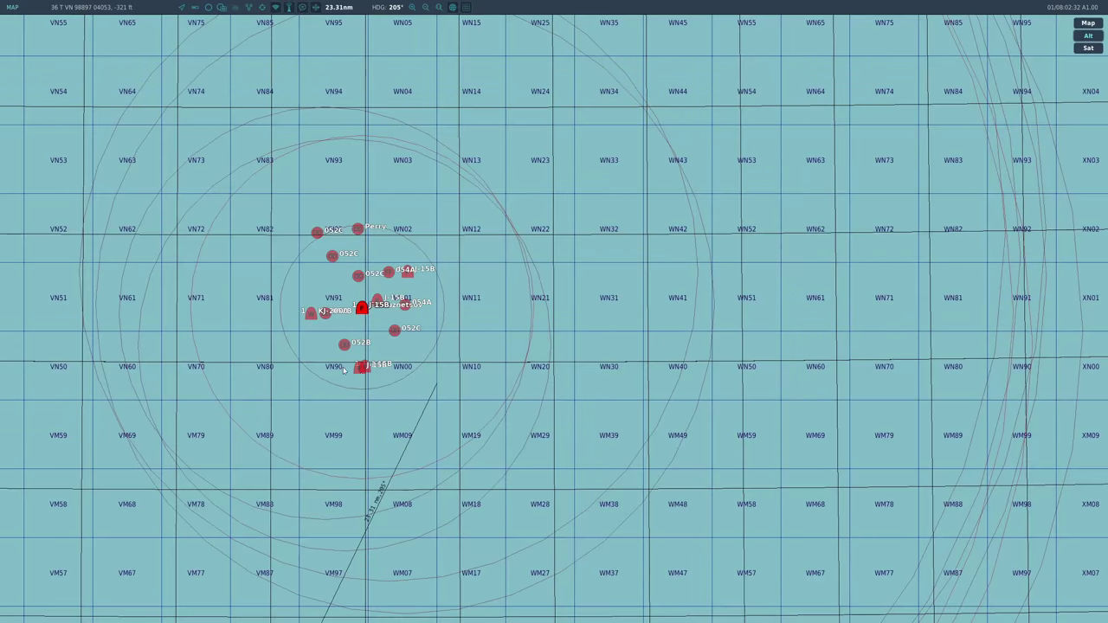
pyautogui.scroll(3, 313, 283)
pyautogui.click(327, 229)
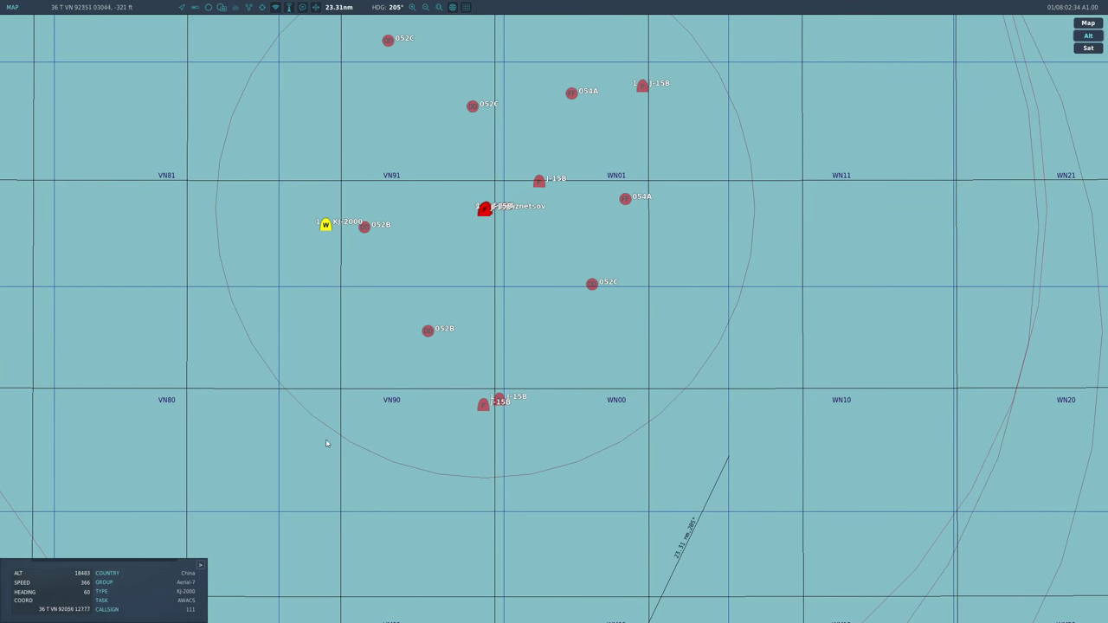
# Select the lone Rafale M AIR/AIR of Aerial-17, view it in flight from outside, and return to the mission map
pyautogui.scroll(-6, 327, 229)
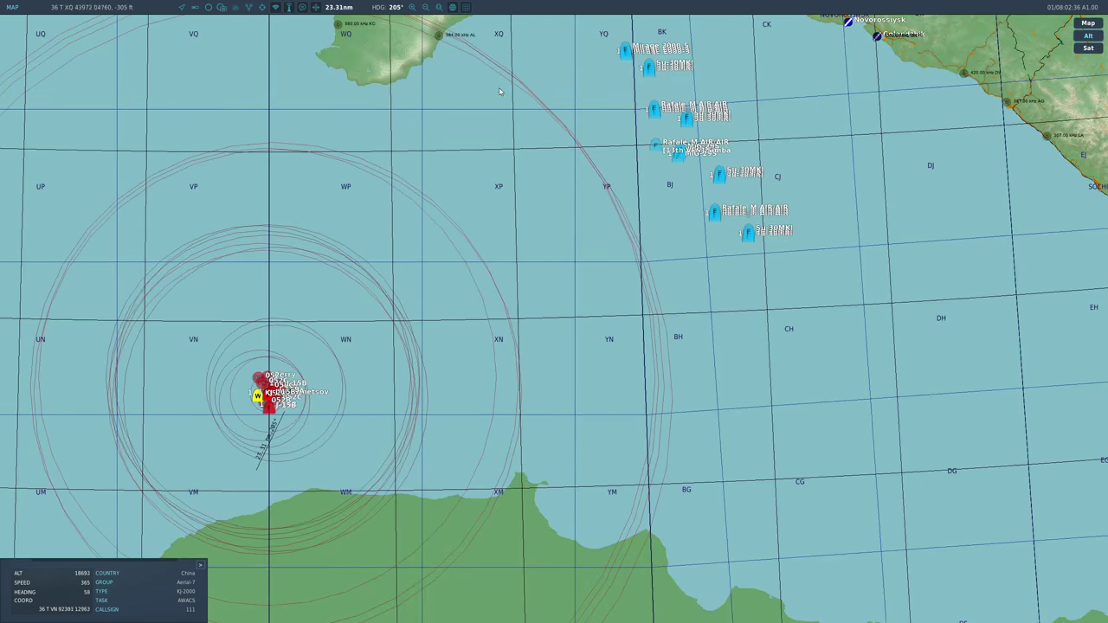
pyautogui.scroll(2, 621, 95)
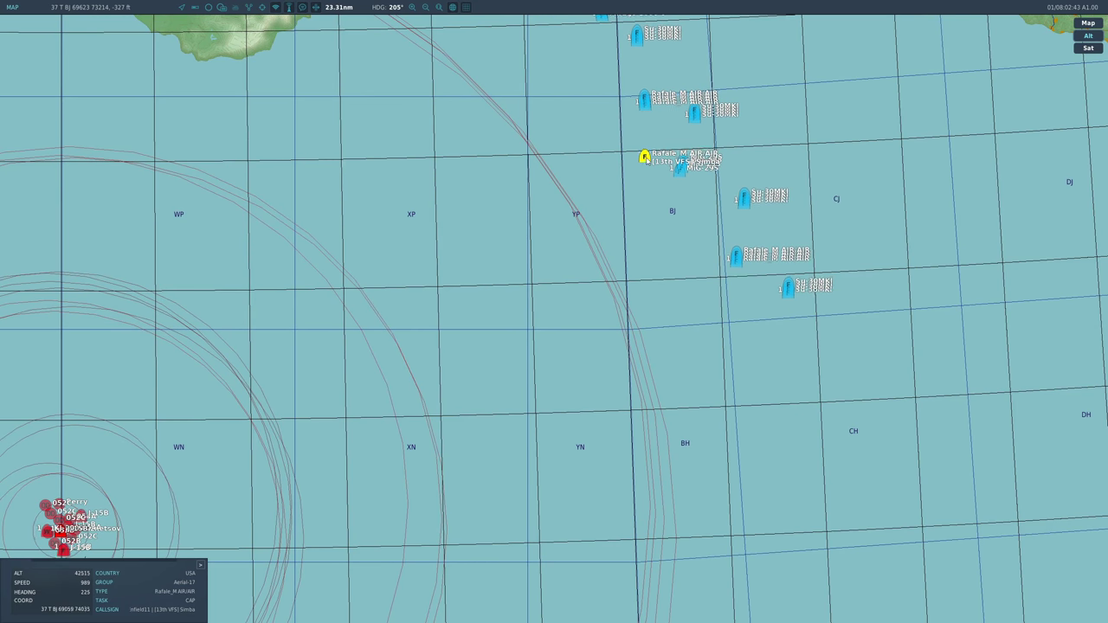
pyautogui.press('F2')
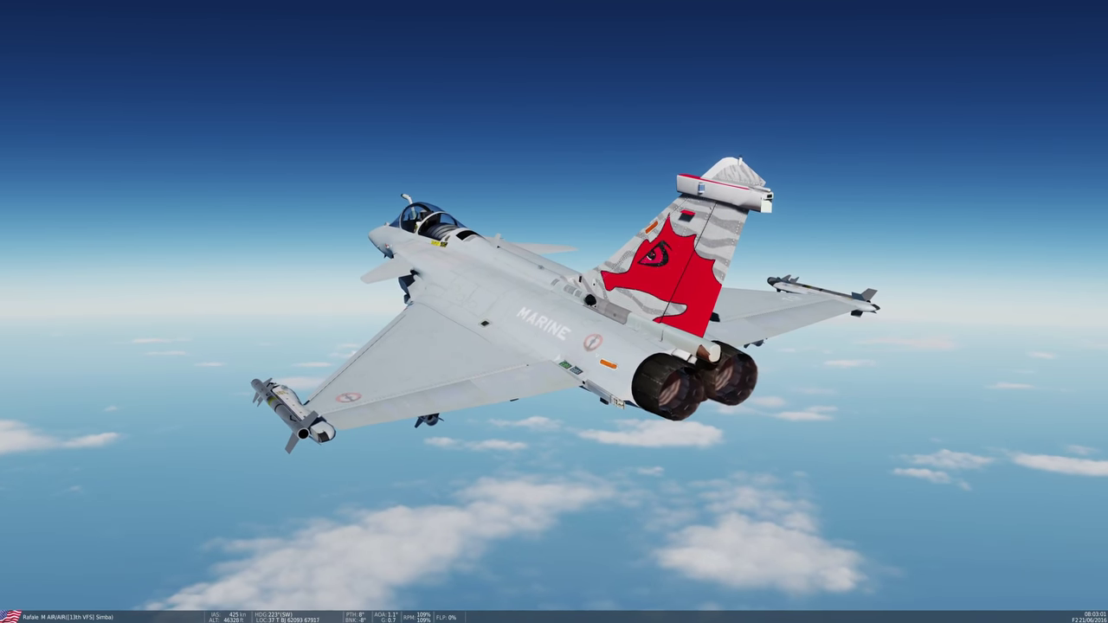
pyautogui.press('F10')
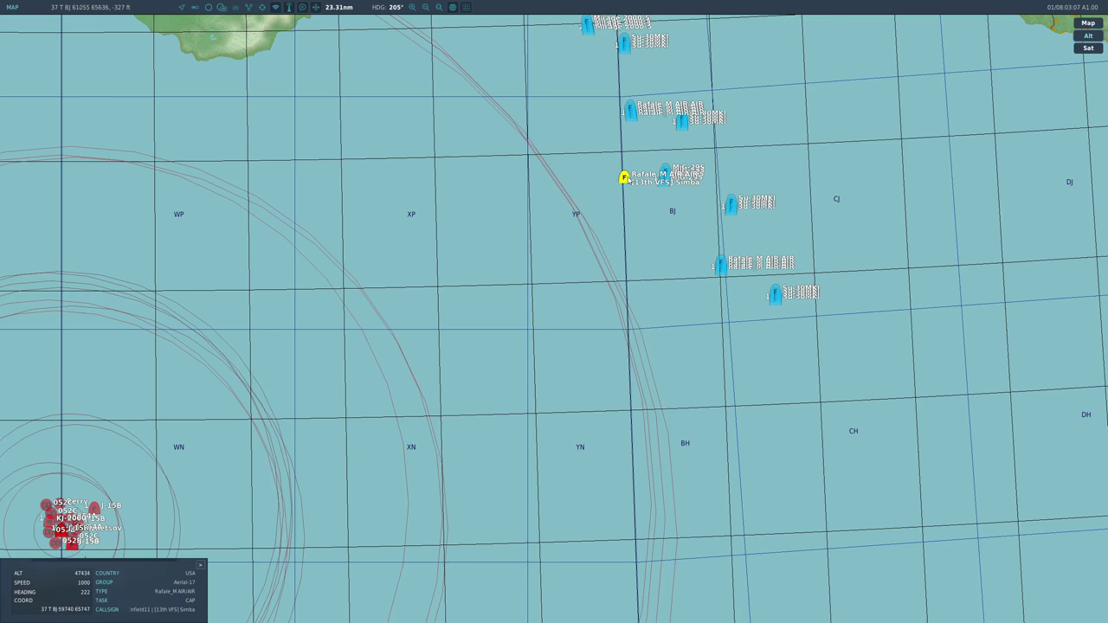
pyautogui.press('F2')
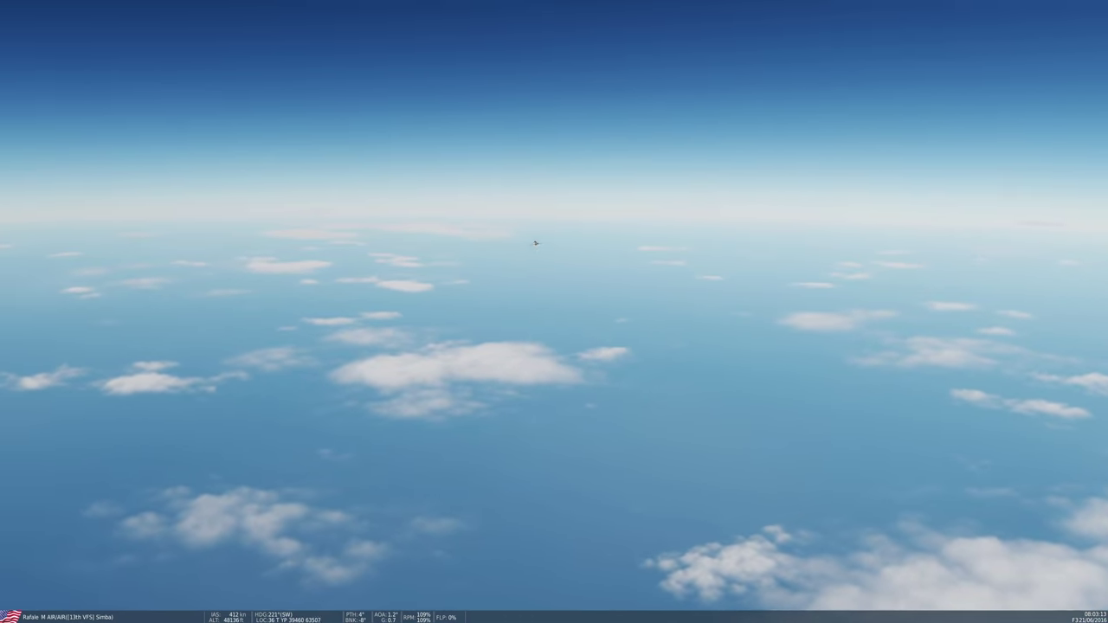
pyautogui.press('F10')
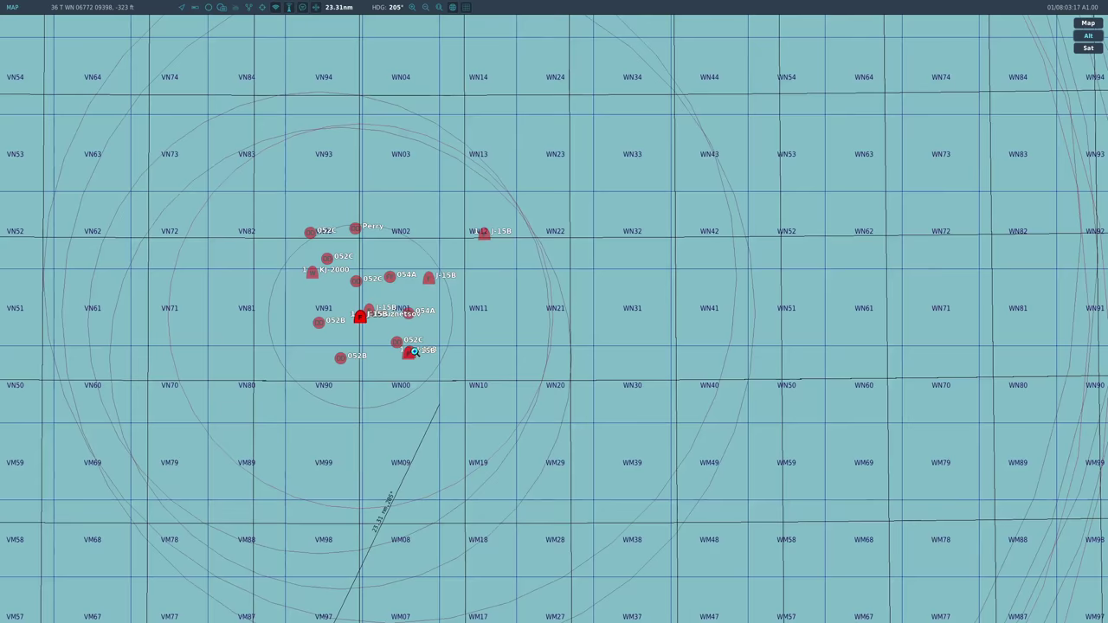
# Select the J-15B southeast of the carrier, view it in flight from outside, and return to the mission map
pyautogui.scroll(2, 414, 351)
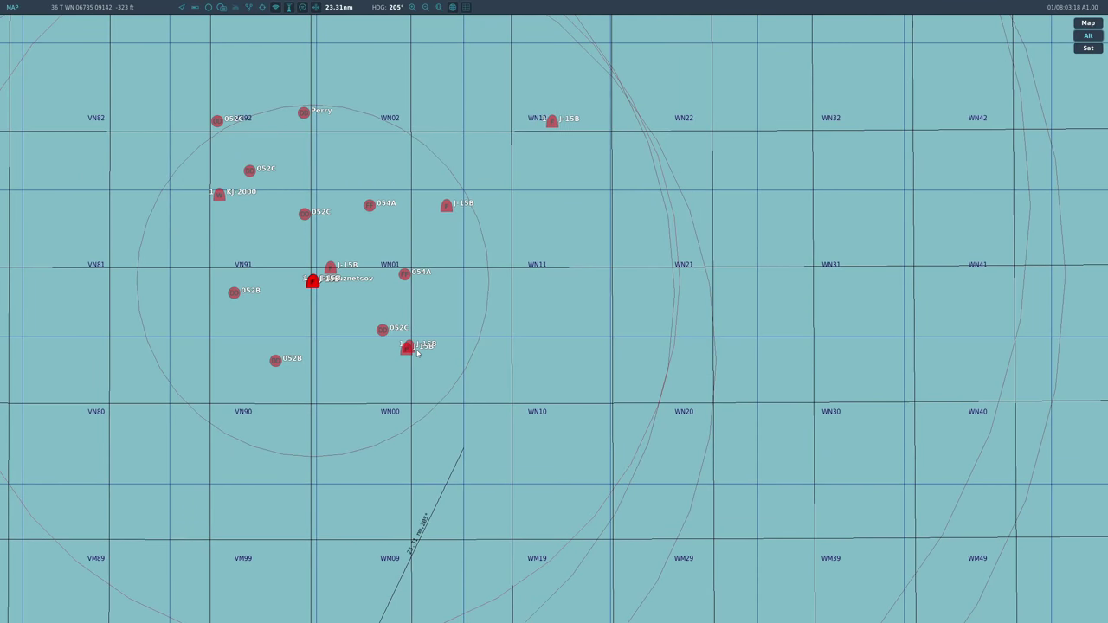
pyautogui.click(415, 349)
pyautogui.press('F2')
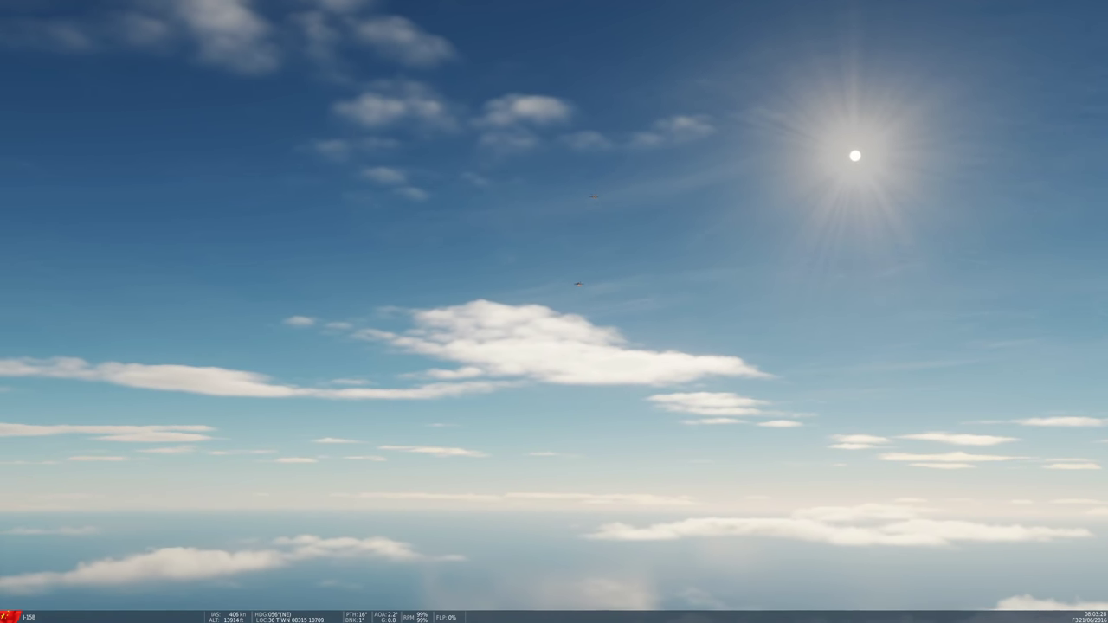
pyautogui.press('F10')
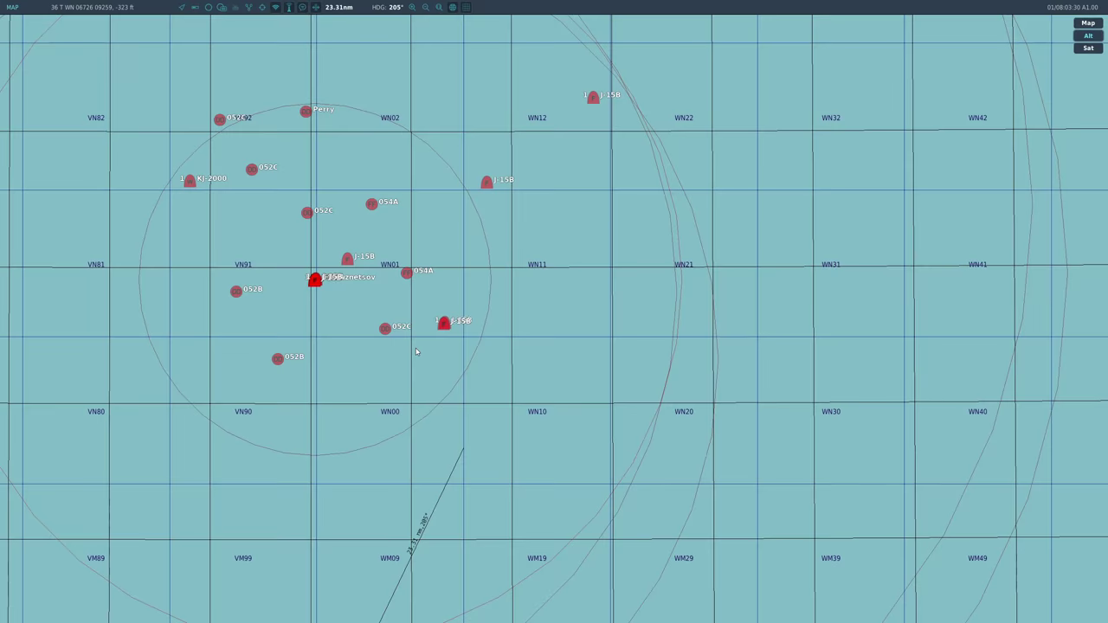
# Measure the distance from the leading J-15B to the Rafale M of Aerial-17
pyautogui.scroll(-10, 304, 375)
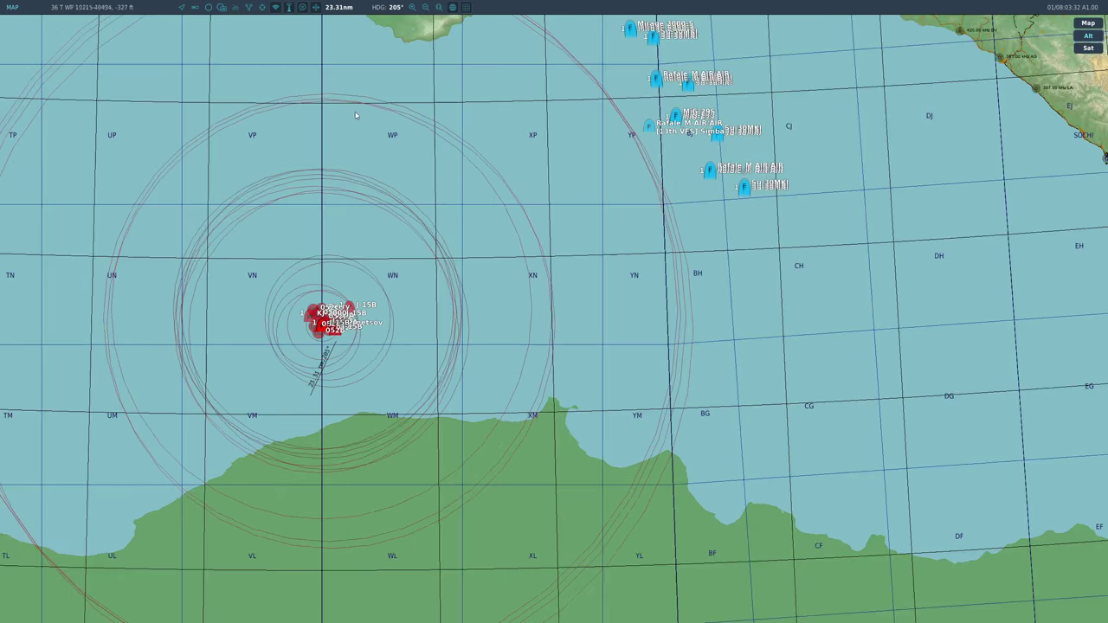
pyautogui.scroll(2, 395, 113)
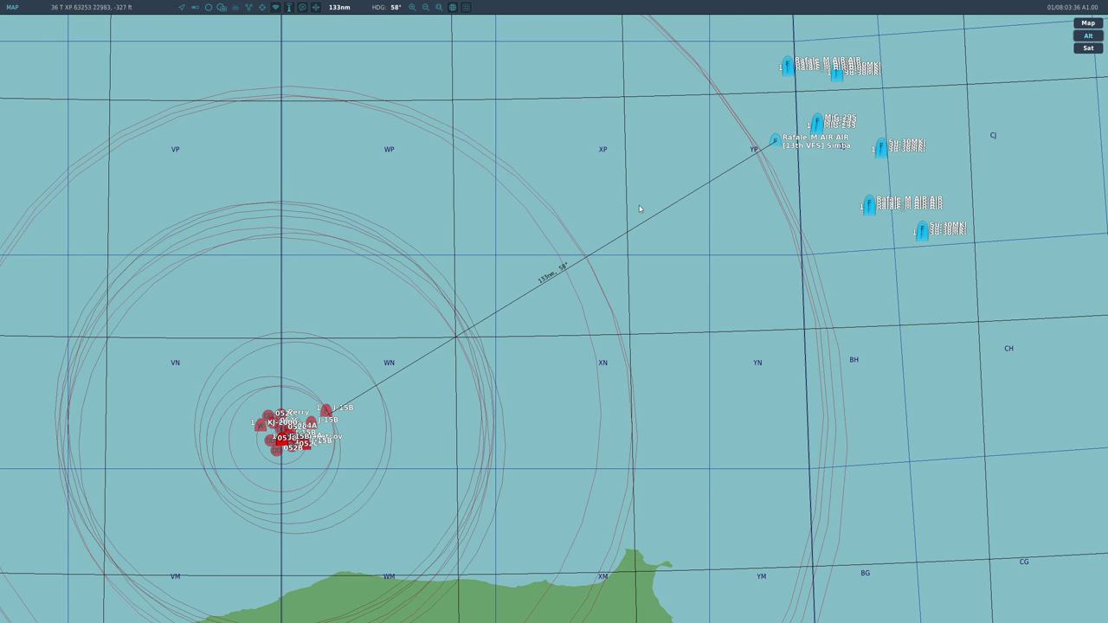
pyautogui.scroll(-2, 688, 251)
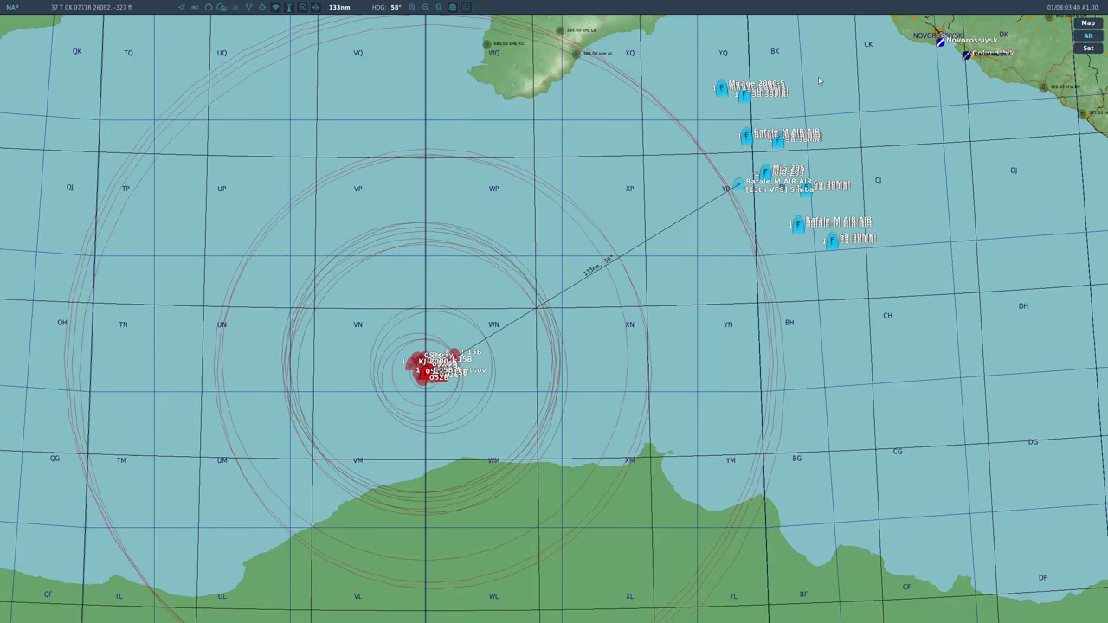
# Inspect the blue strike groups from north to south, including the southernmost Su-30MKI flight, Aerial-11
pyautogui.scroll(7, 819, 78)
pyautogui.scroll(-5, 424, 173)
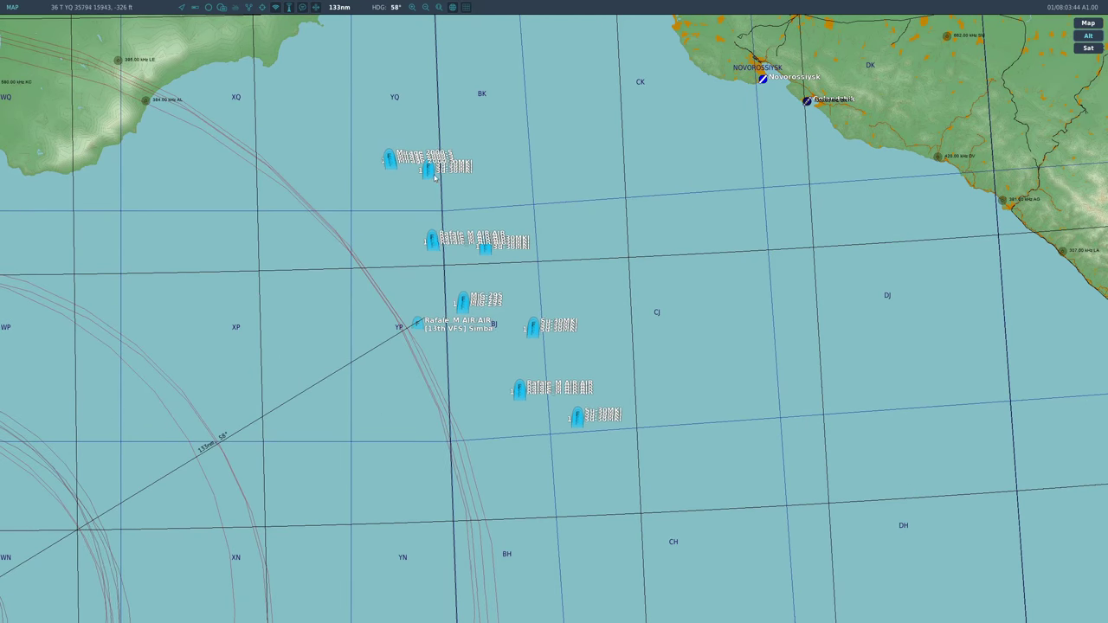
pyautogui.click(434, 175)
pyautogui.click(499, 277)
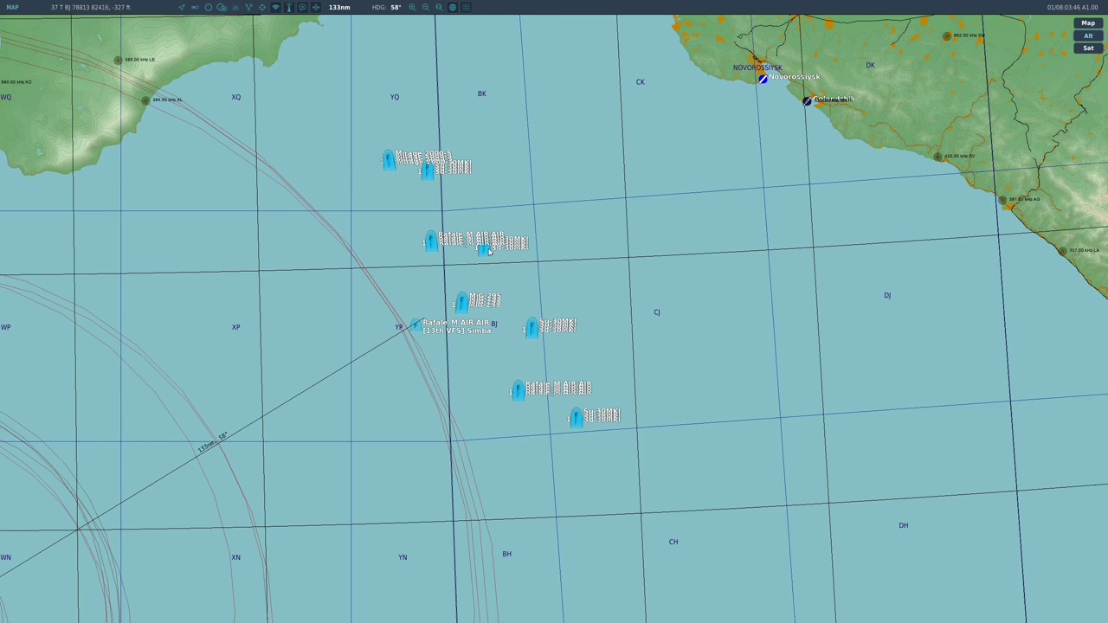
pyautogui.click(530, 330)
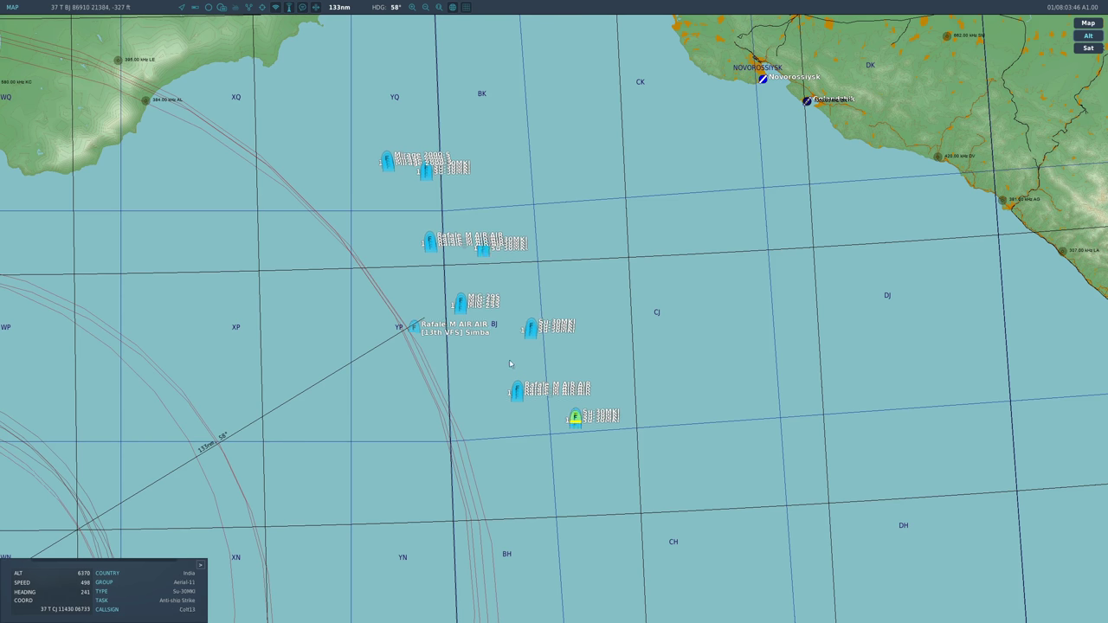
# Inspect the MiG-29S of Aerial-14, the Rafale M of Aerial-12 and the Su-30MKI of Aerial-10
pyautogui.scroll(2, 509, 351)
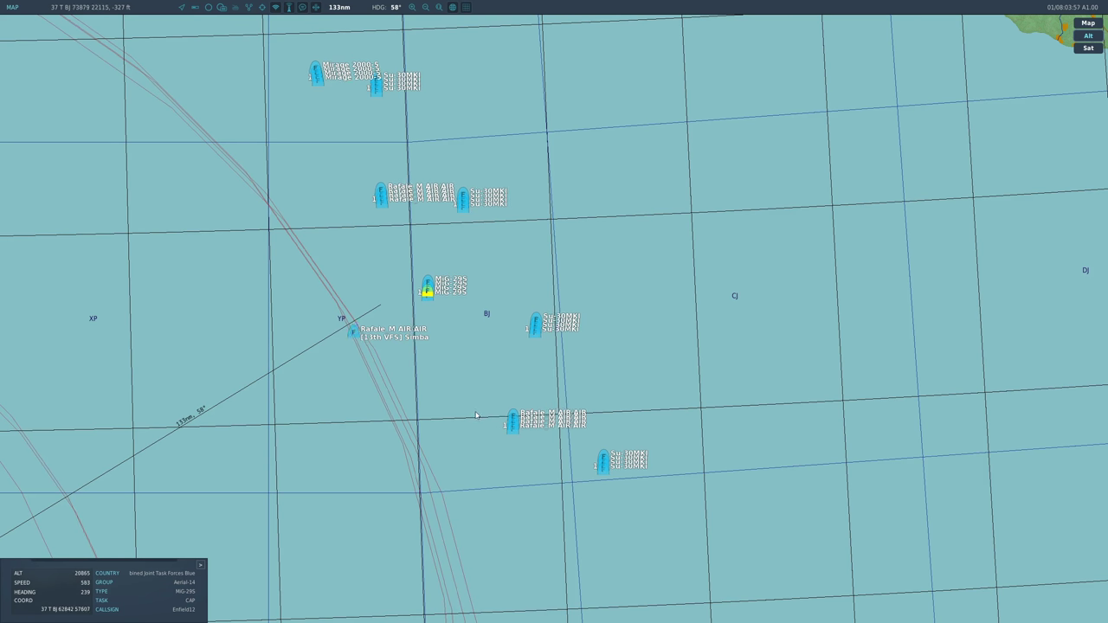
pyautogui.click(452, 380)
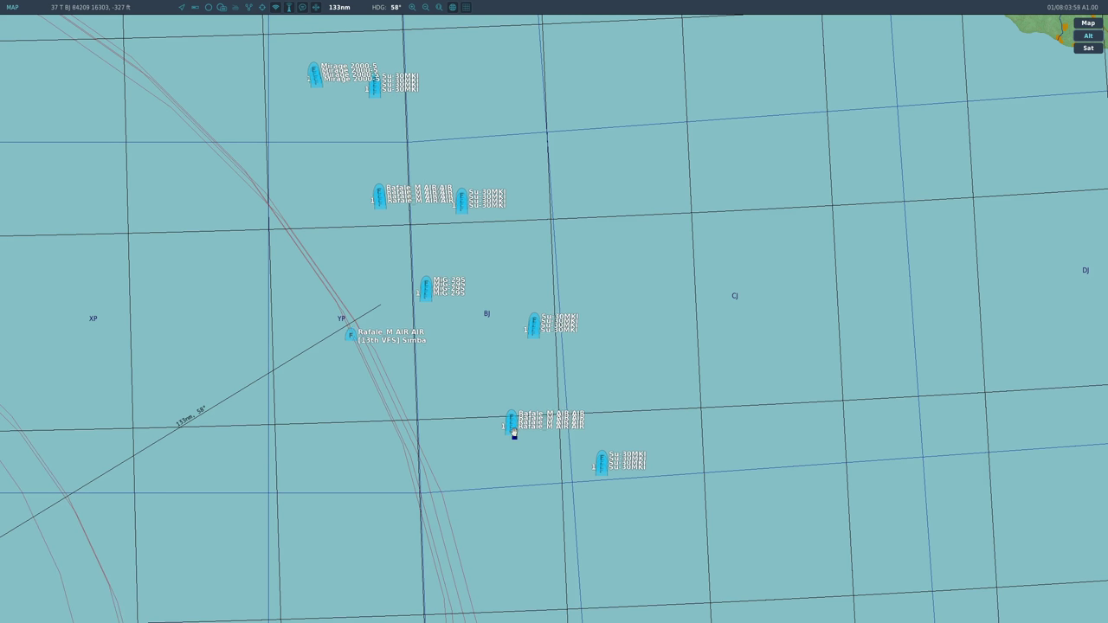
pyautogui.click(512, 431)
pyautogui.scroll(-2, 591, 276)
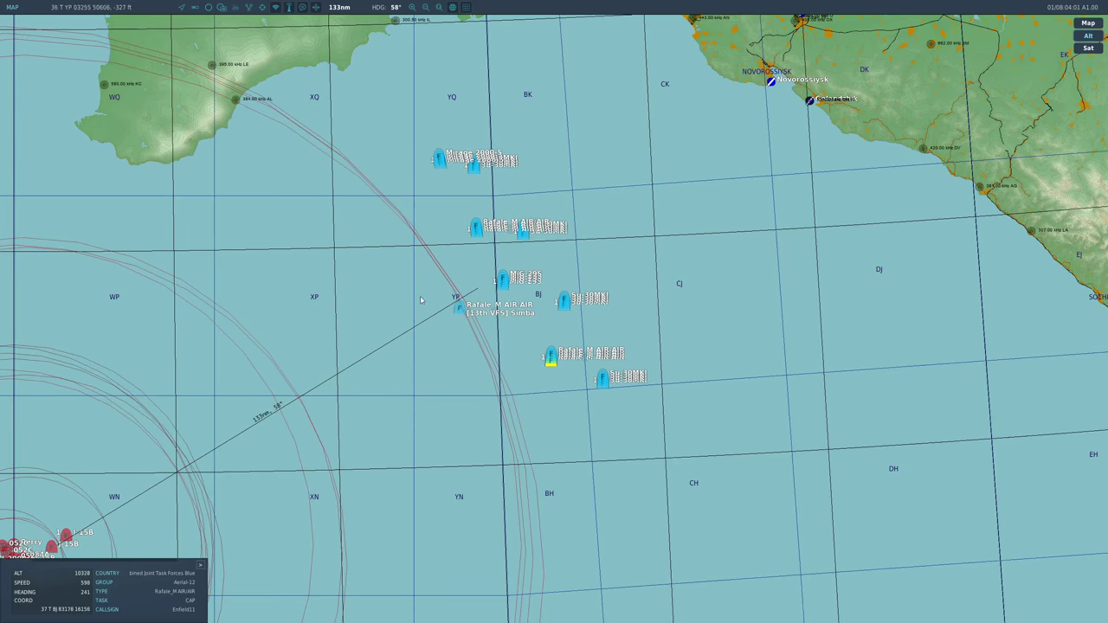
pyautogui.scroll(1, 421, 300)
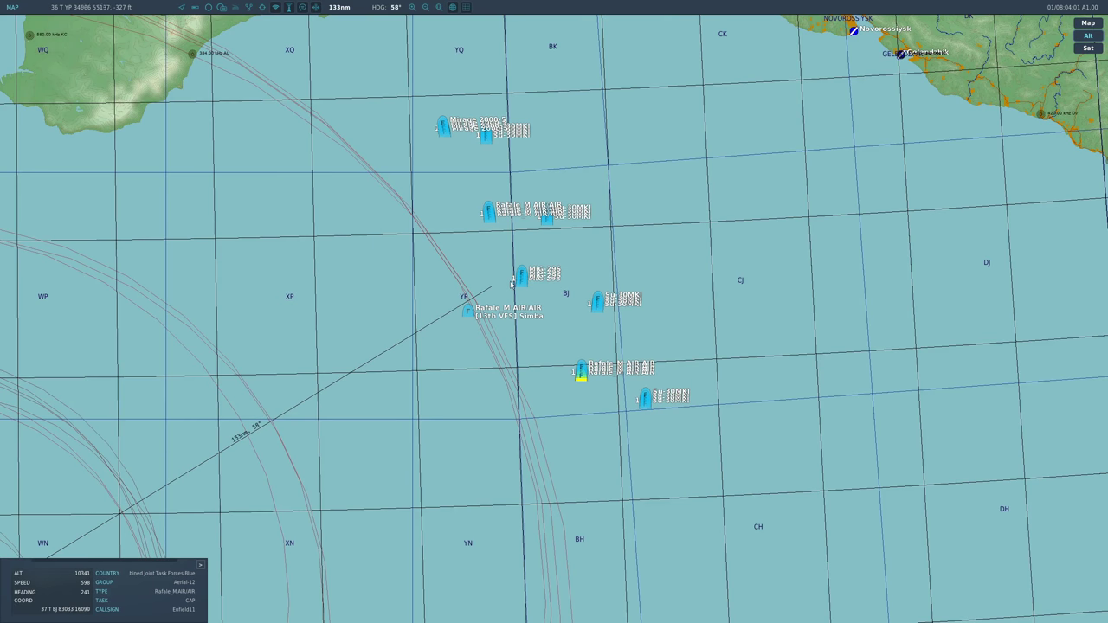
pyautogui.click(597, 308)
# Measure the gap between the J-15Bs leaving the carrier and the approaching blue formation
pyautogui.scroll(-2, 677, 273)
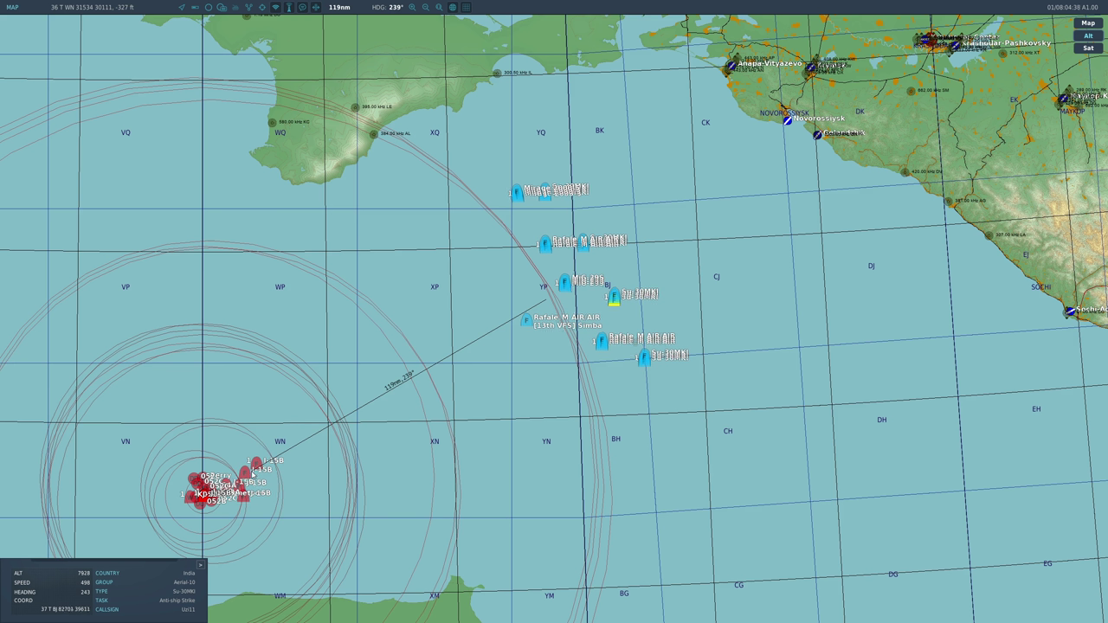
pyautogui.moveTo(251, 473); pyautogui.dragTo(544, 293)
pyautogui.scroll(4, 198, 443)
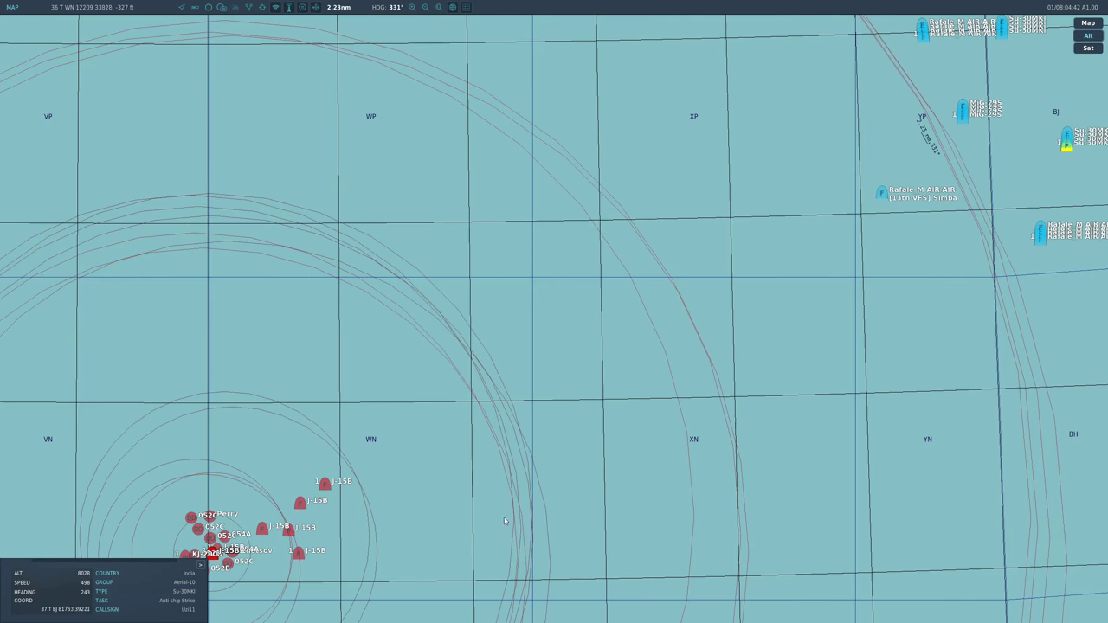
pyautogui.scroll(-2, 530, 507)
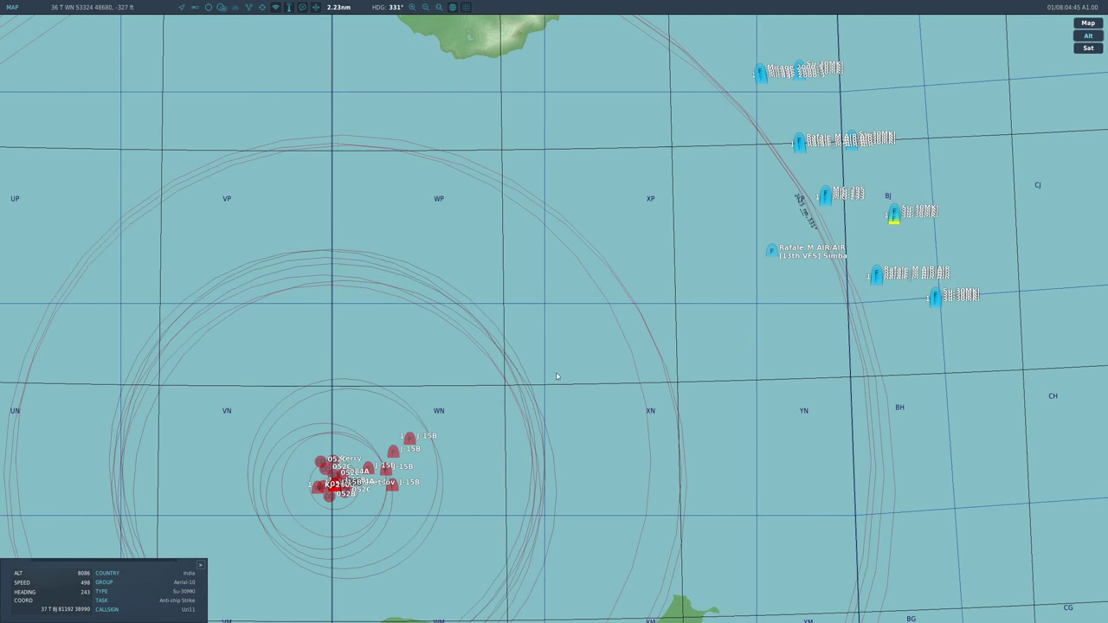
# Compare the flight data of the Rafale M in Aerial-17 and the leading J-15B in Aerial-1
pyautogui.click(770, 253)
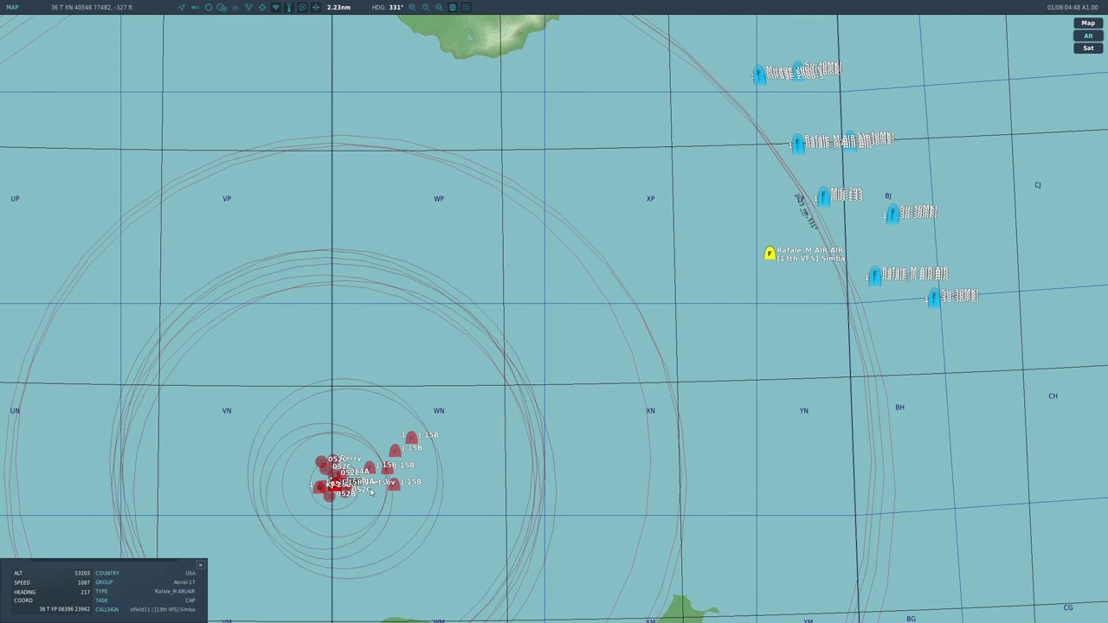
pyautogui.click(414, 438)
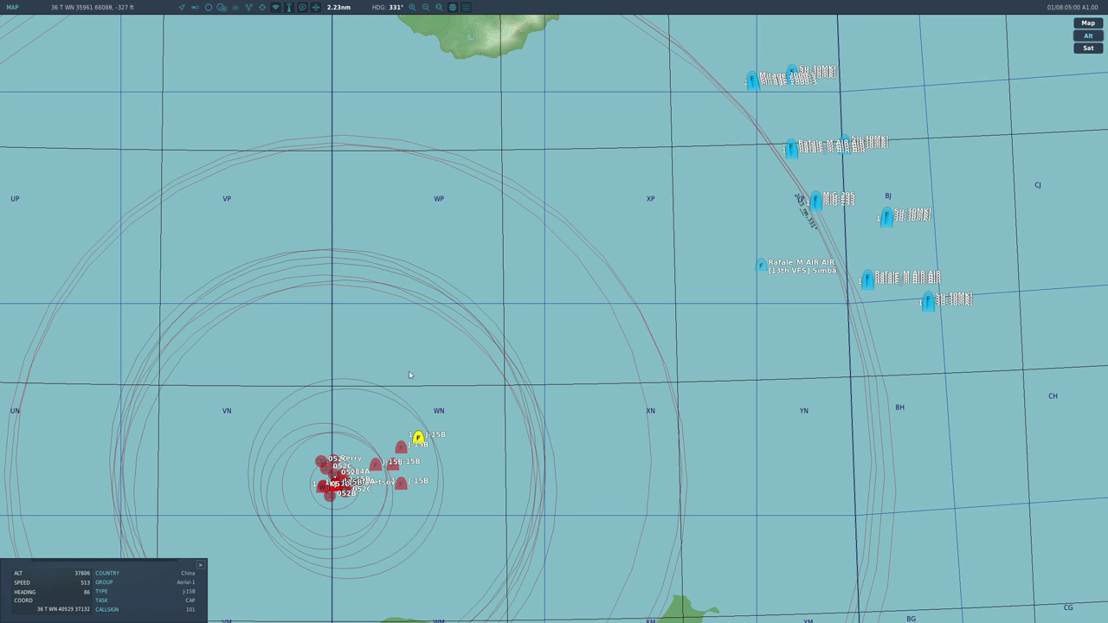
pyautogui.scroll(-1, 409, 374)
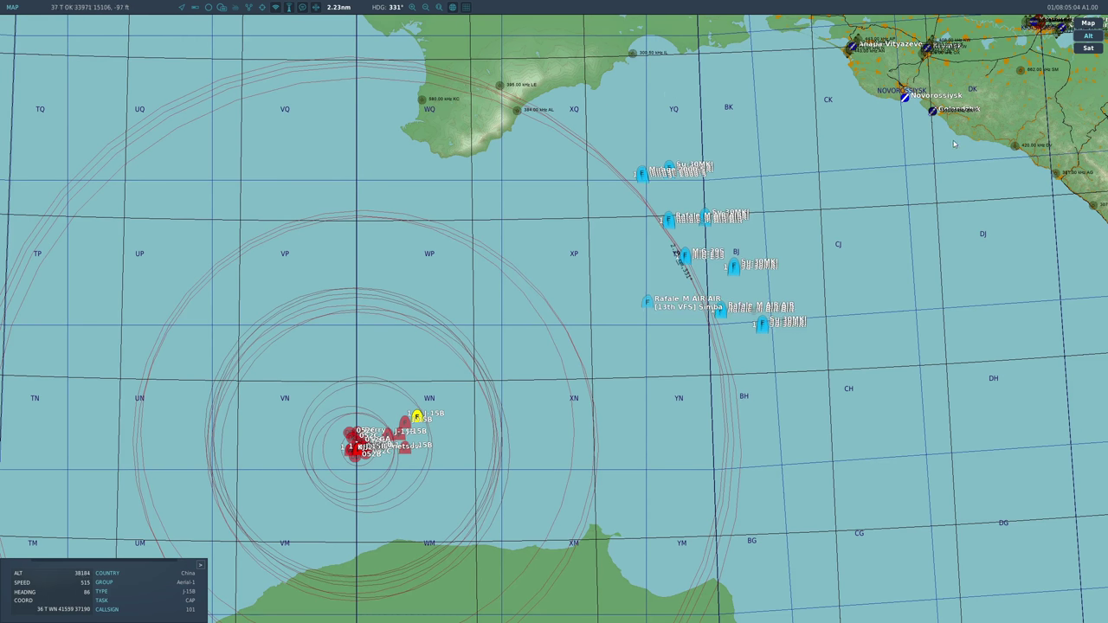
pyautogui.click(431, 441)
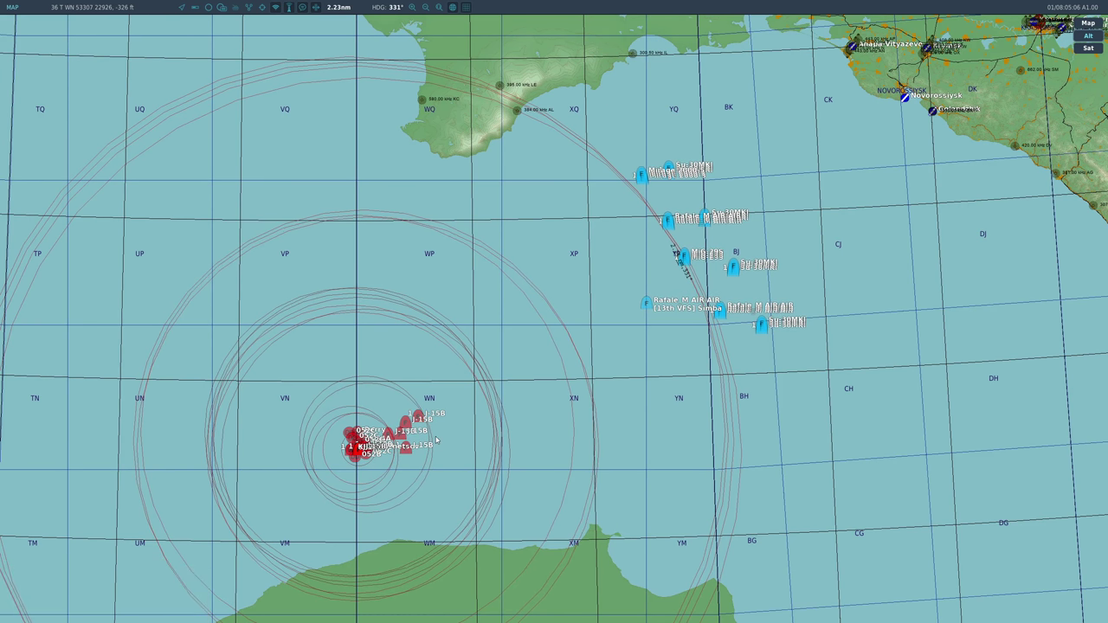
# Measure from the J-15B of Aerial-1 toward the Rafale M of Aerial-17, checking both aircraft's flight data
pyautogui.scroll(3, 425, 447)
pyautogui.click(414, 392)
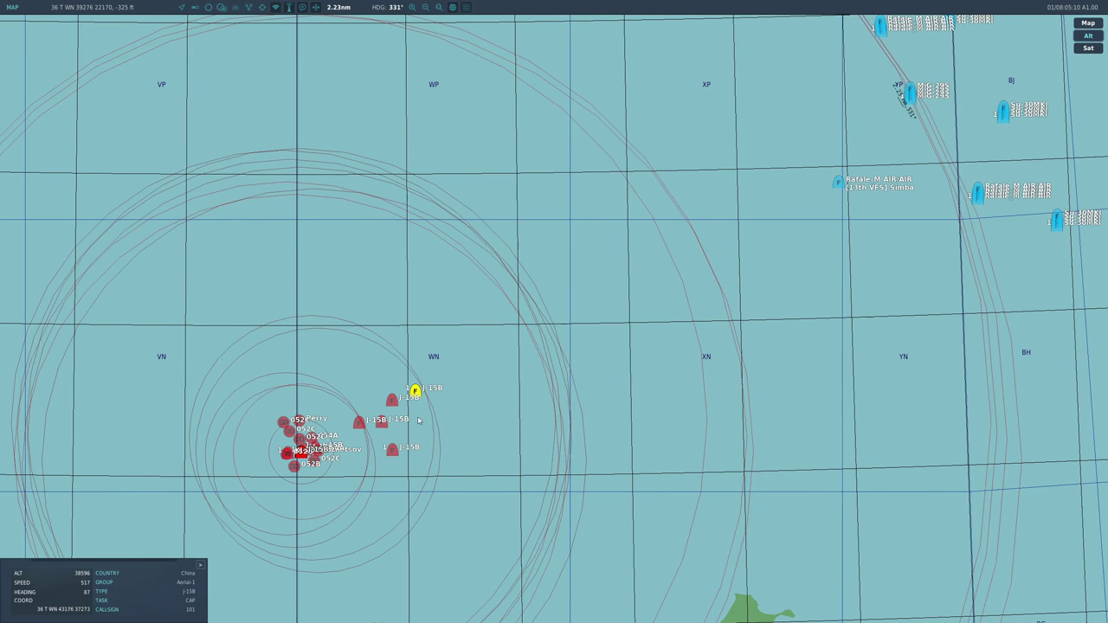
pyautogui.moveTo(416, 391); pyautogui.dragTo(753, 221)
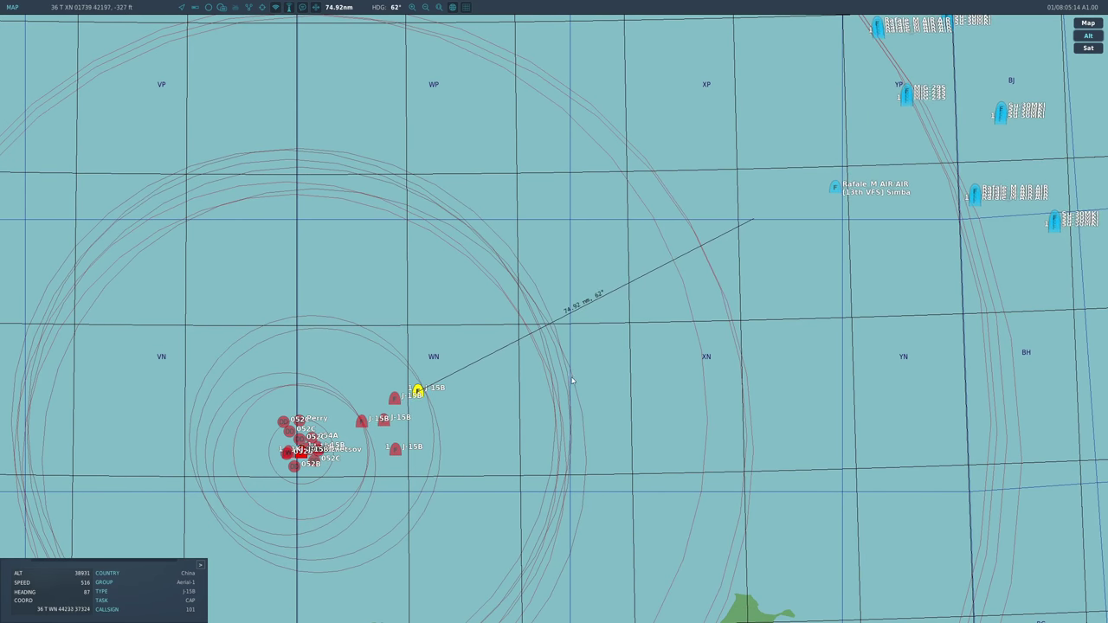
pyautogui.click(833, 190)
pyautogui.moveTo(459, 375); pyautogui.dragTo(853, 187)
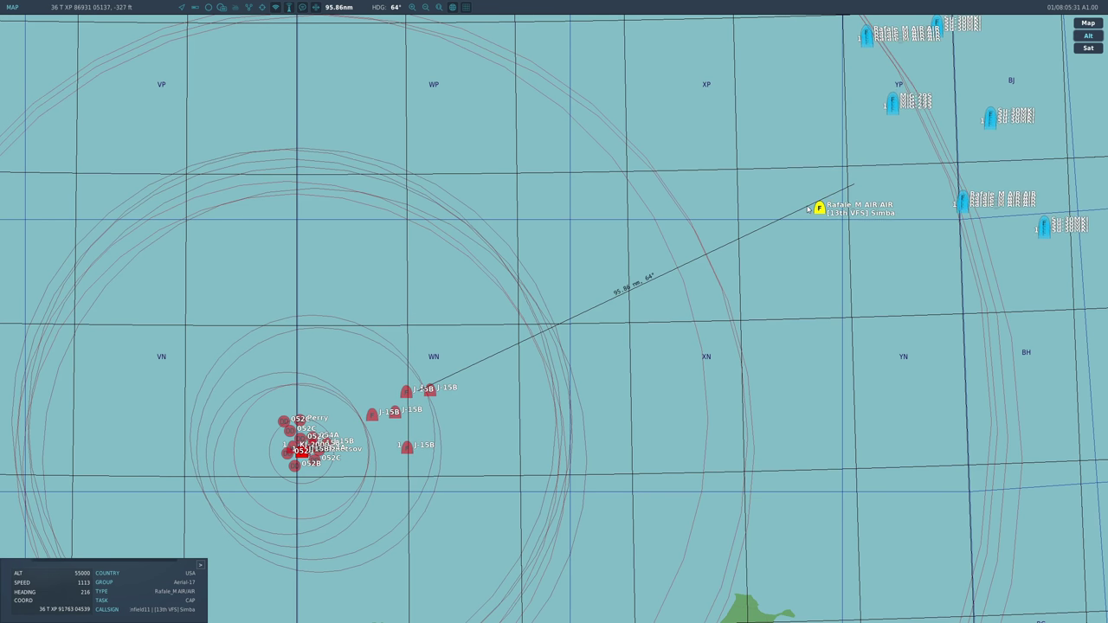
# Reselect the Rafale M of Aerial-17 after checking its turn on the map and show it in the external view
pyautogui.scroll(-3, 808, 209)
pyautogui.scroll(2, 664, 243)
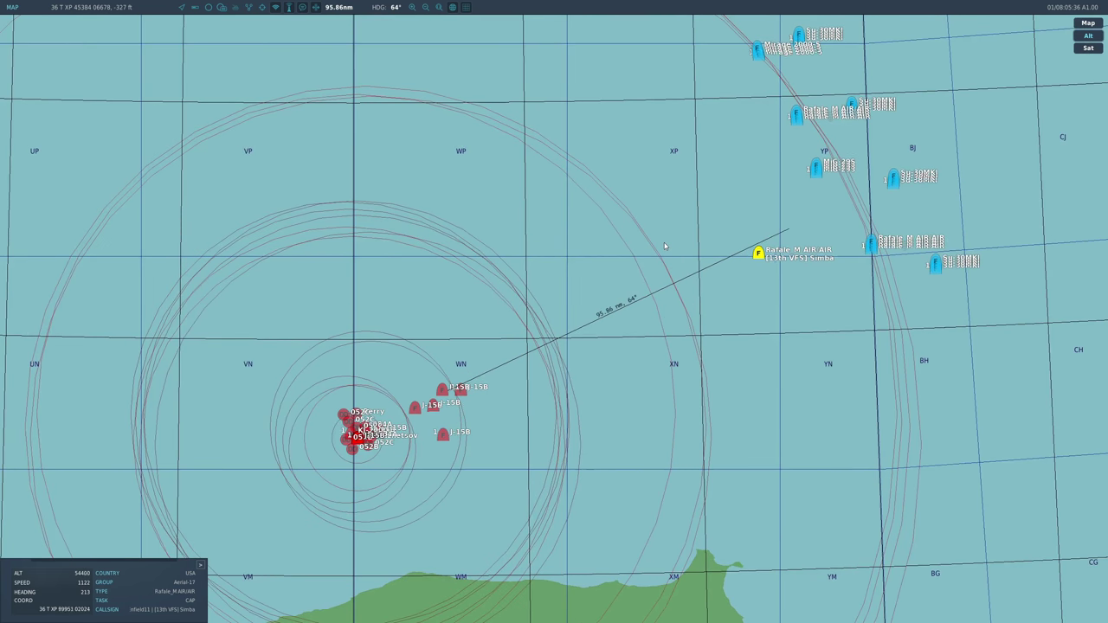
pyautogui.click(728, 283)
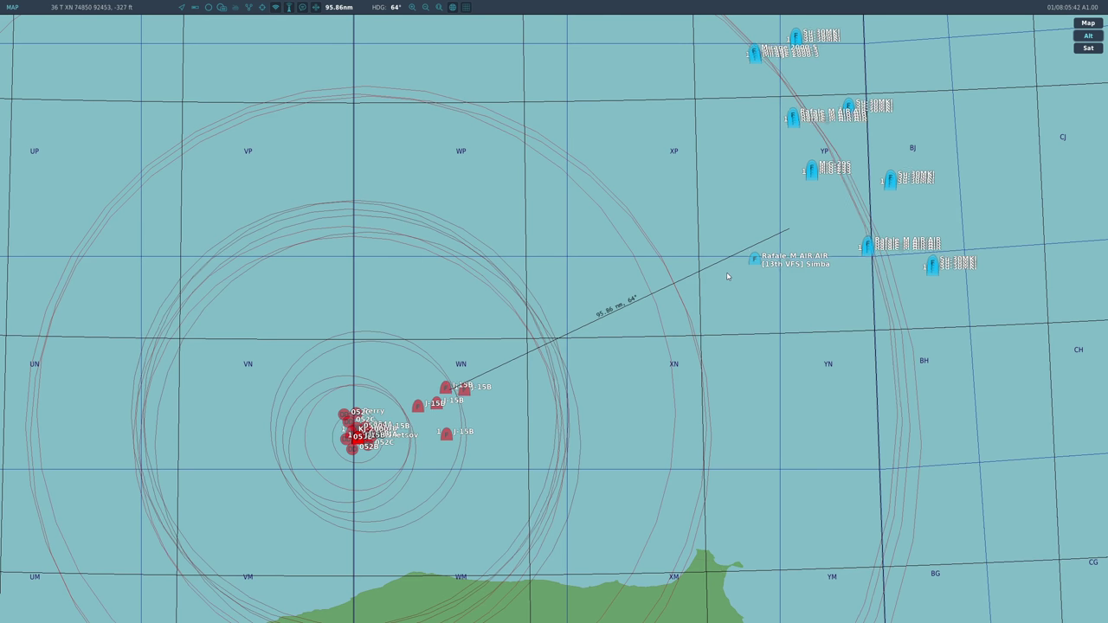
pyautogui.click(753, 259)
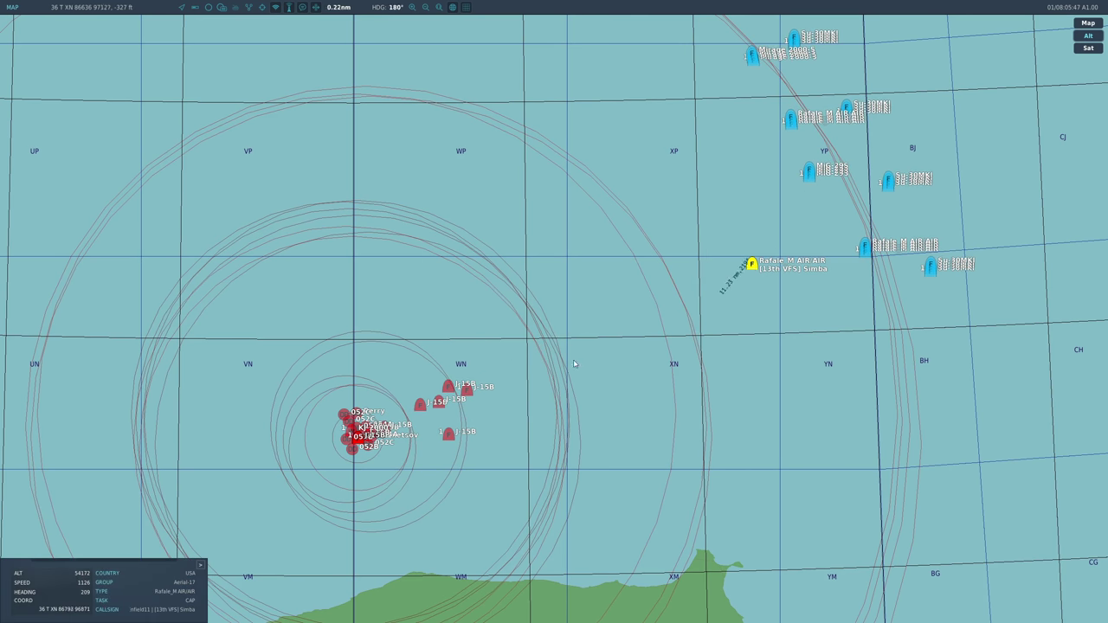
pyautogui.press('F2')
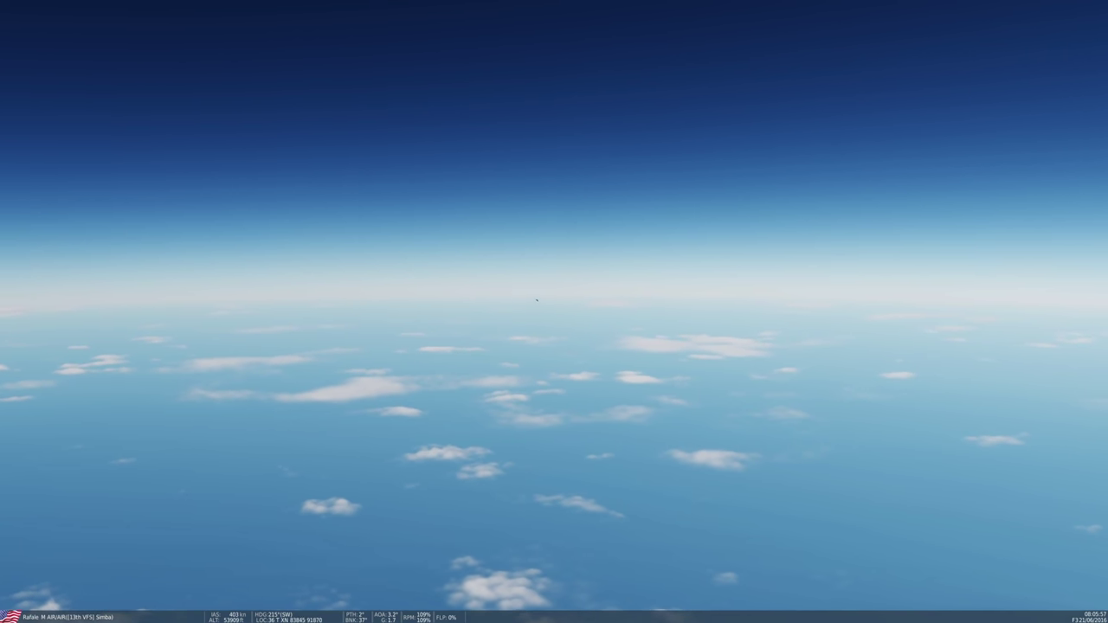
# Locate the CV Kuznetsov among the red ships on the map, check its unit data and show it in the ship view
pyautogui.press('F10')
pyautogui.scroll(2, 291, 334)
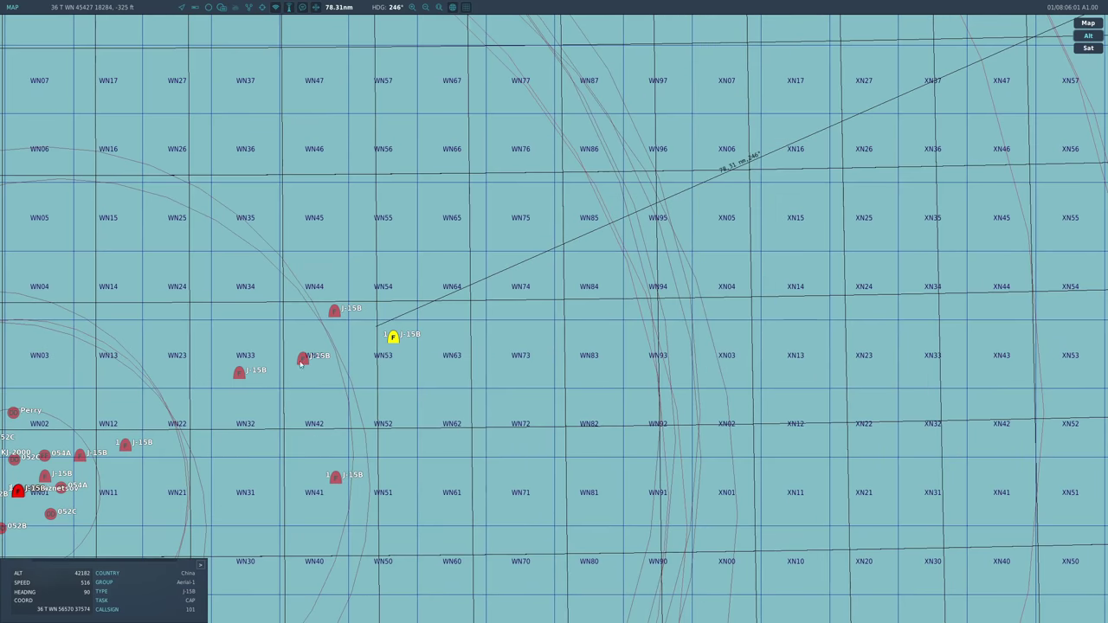
pyautogui.moveTo(630, 234); pyautogui.dragTo(777, 187)
pyautogui.scroll(3, 410, 329)
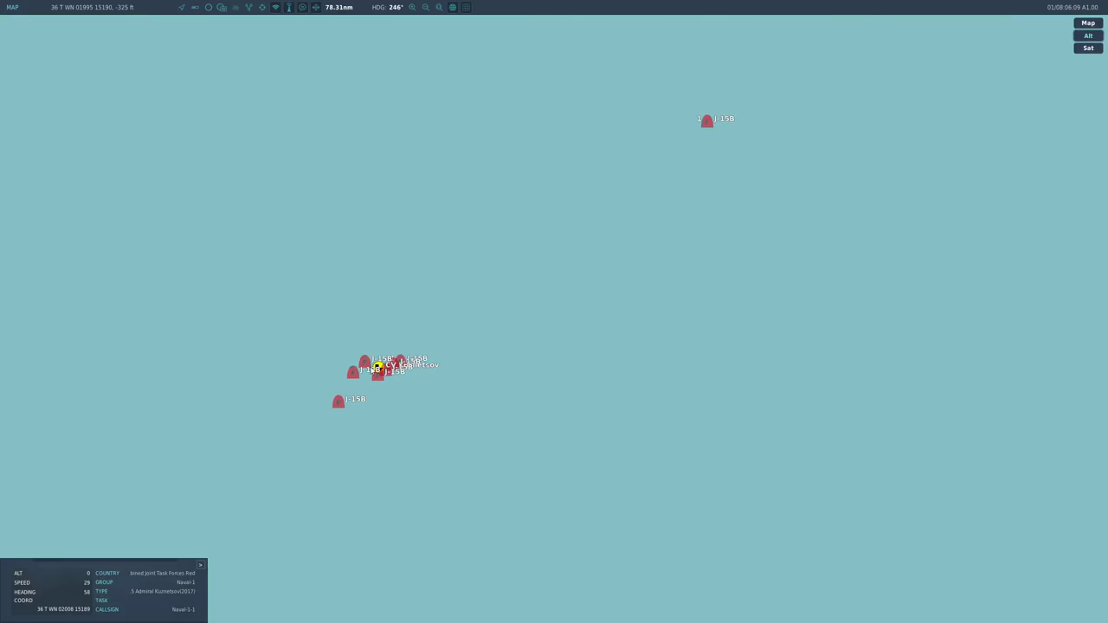
pyautogui.press('F9')
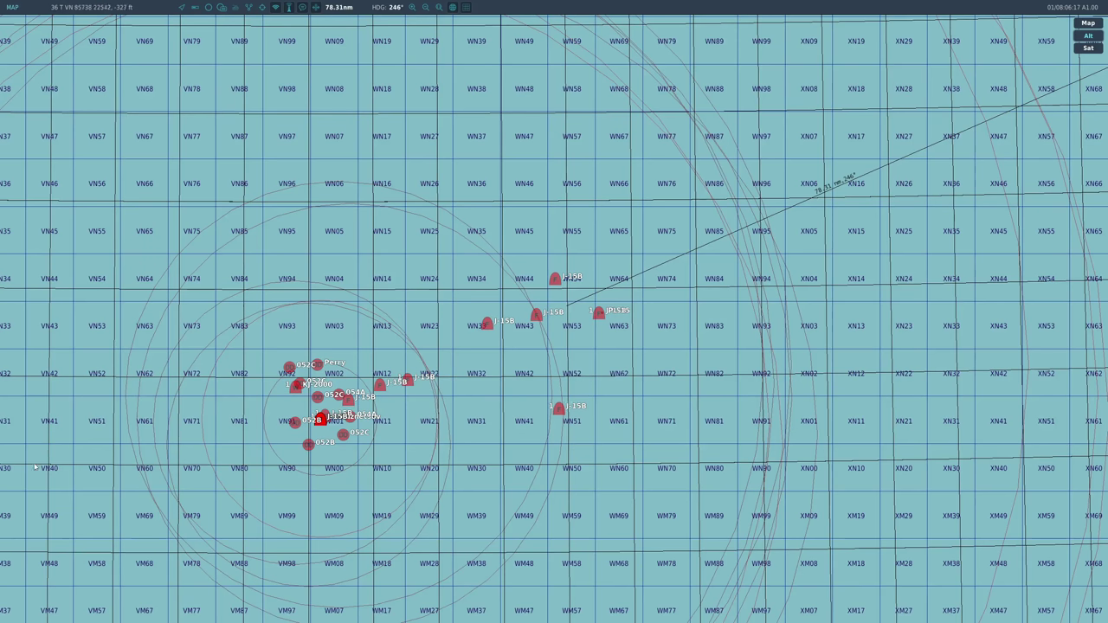
# Measure from the leading J-15B of Aerial-1 to the Rafale M of Aerial-17, and show the J-15B in the external view
pyautogui.scroll(-5, 38, 467)
pyautogui.scroll(4, 352, 385)
pyautogui.moveTo(363, 395); pyautogui.dragTo(846, 199)
pyautogui.click(364, 395)
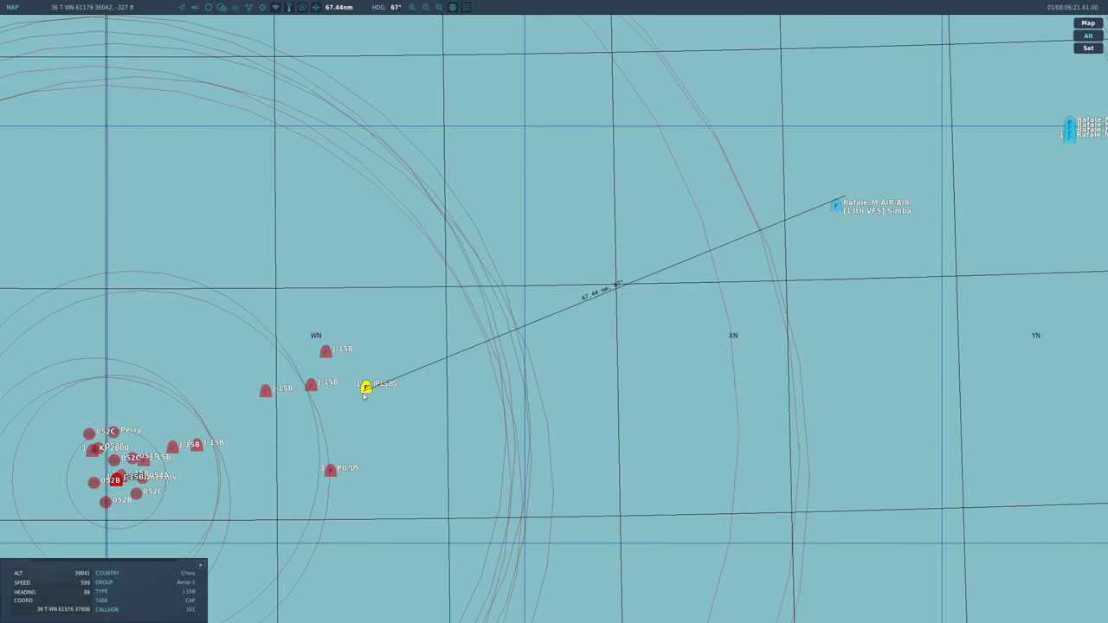
pyautogui.press('F2')
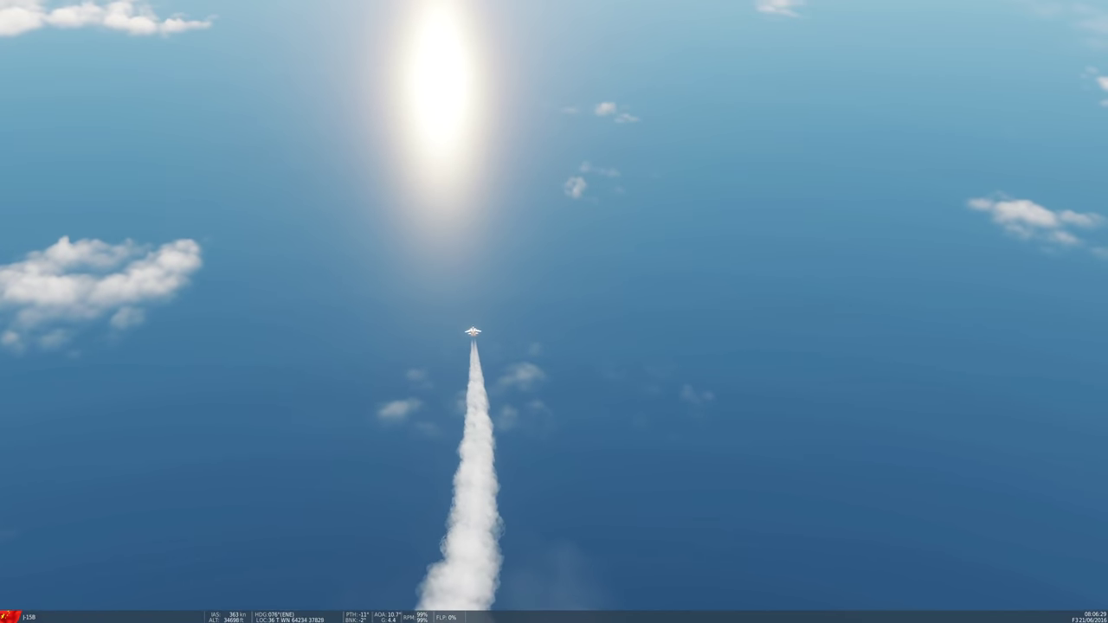
# Select the PL-15 launched by the leading J-15B on the map and follow it in the weapon view
pyautogui.press('F10')
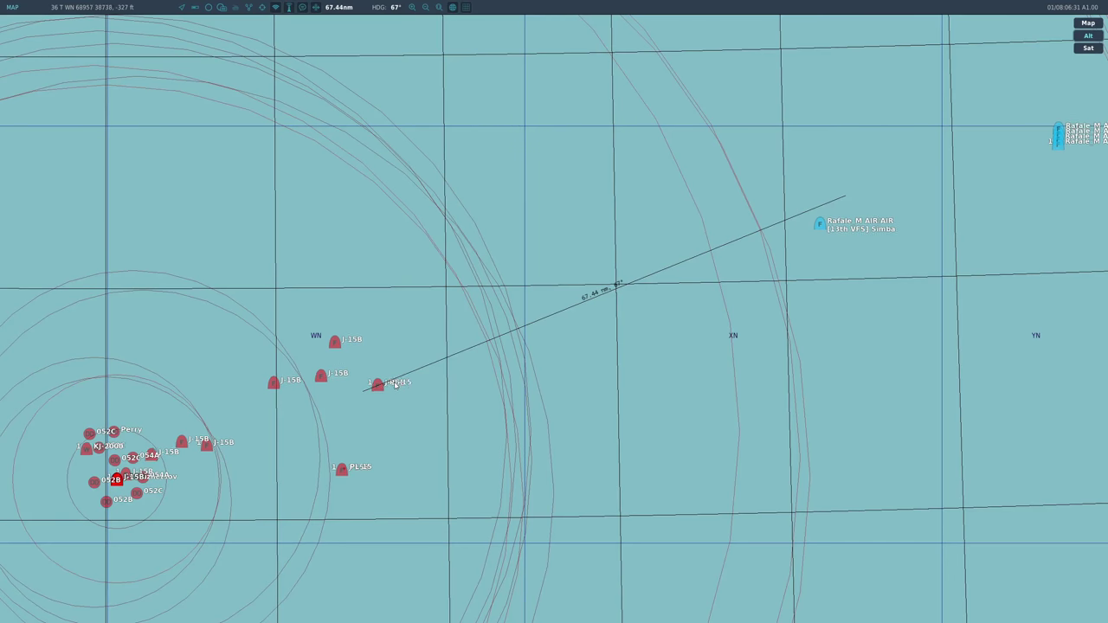
pyautogui.click(389, 387)
pyautogui.press('F6')
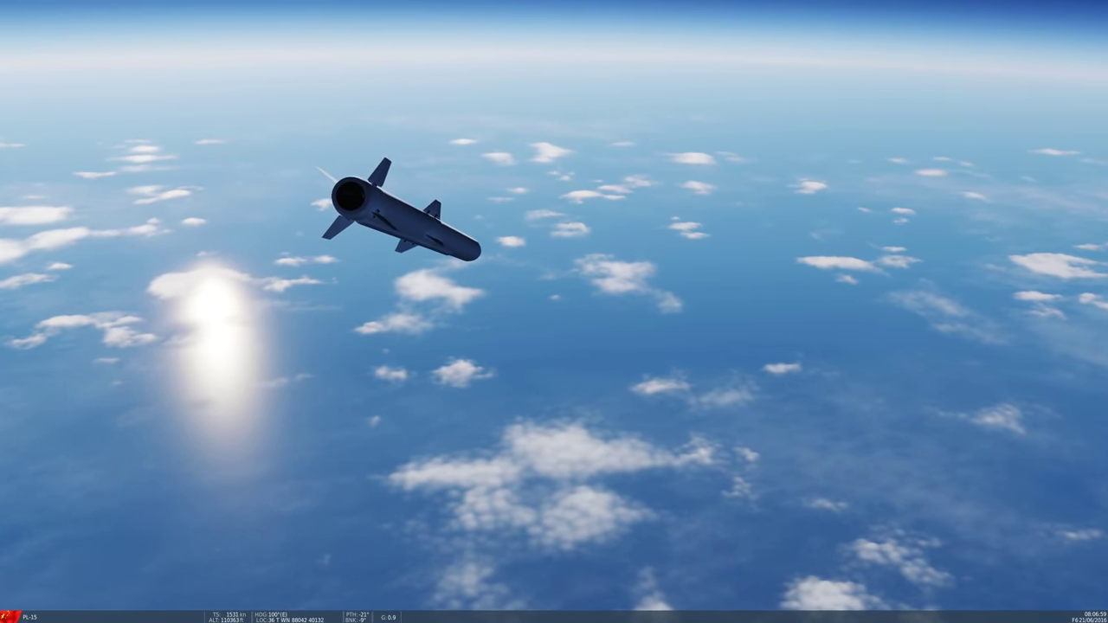
# Check the flight data of the Rafale M in Aerial-17 on the map and show the aircraft in the external view
pyautogui.press('F10')
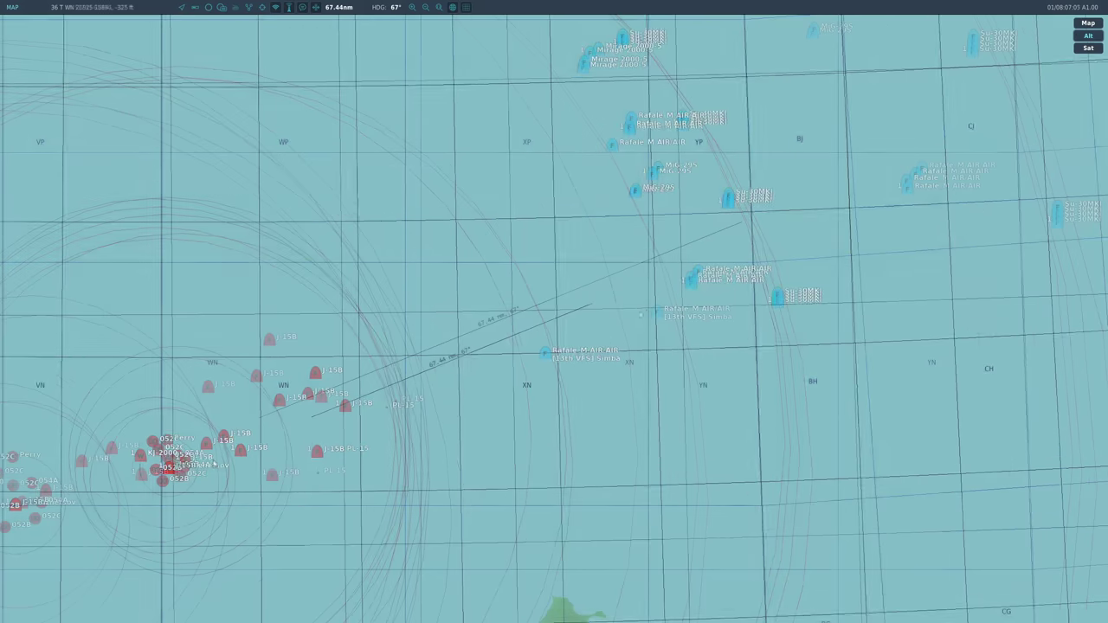
pyautogui.click(655, 312)
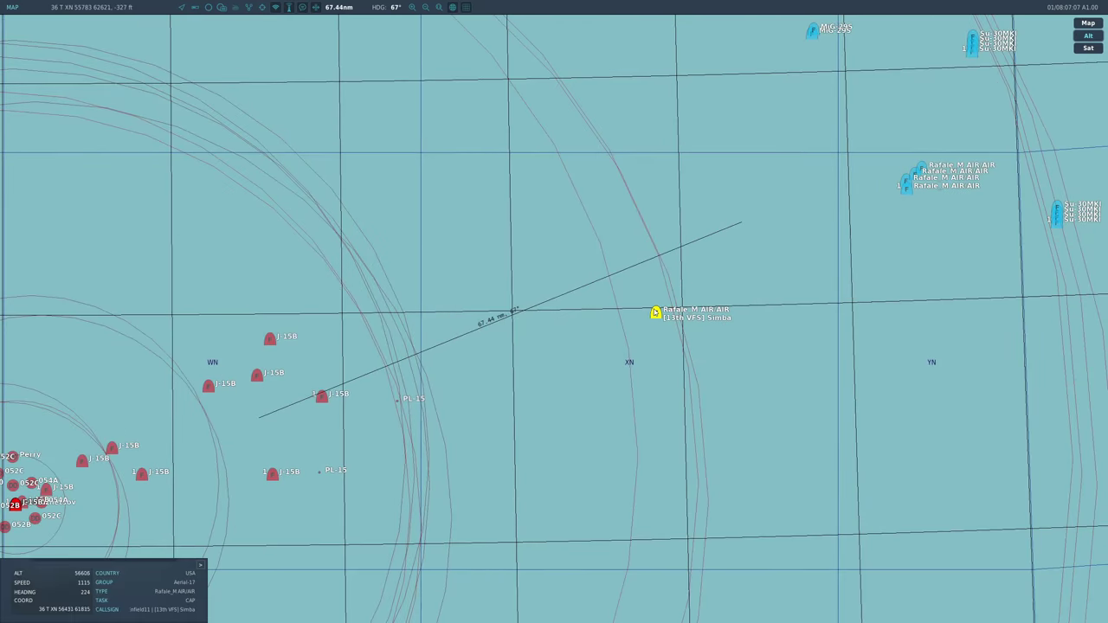
pyautogui.press('F2')
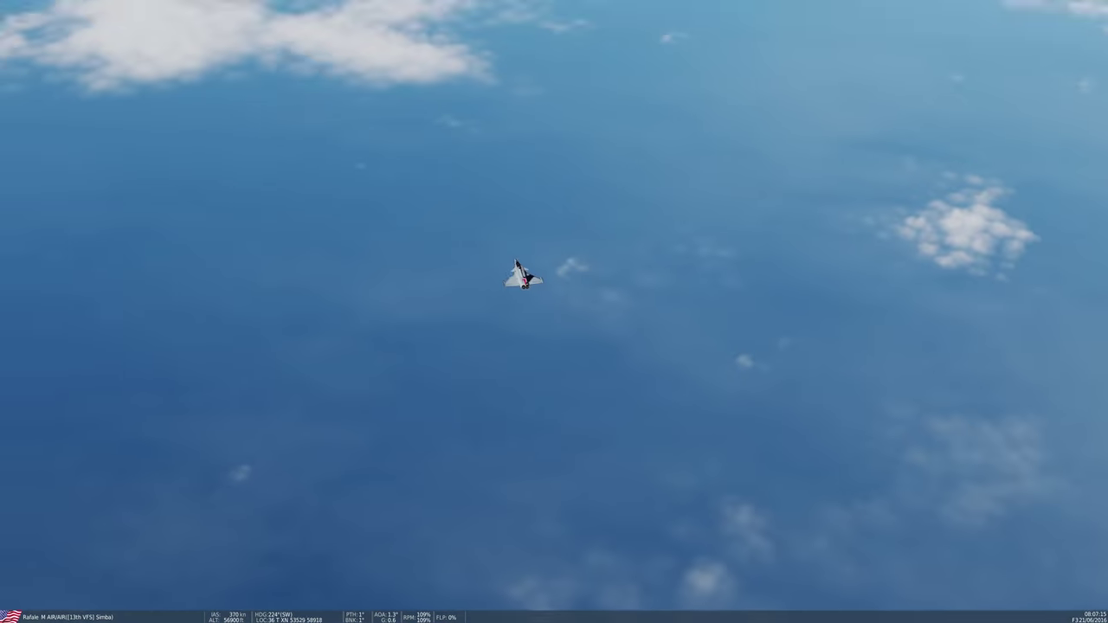
# Check the flight data of the leading PL-15 on the map and watch its descent in the weapon view
pyautogui.press('F10')
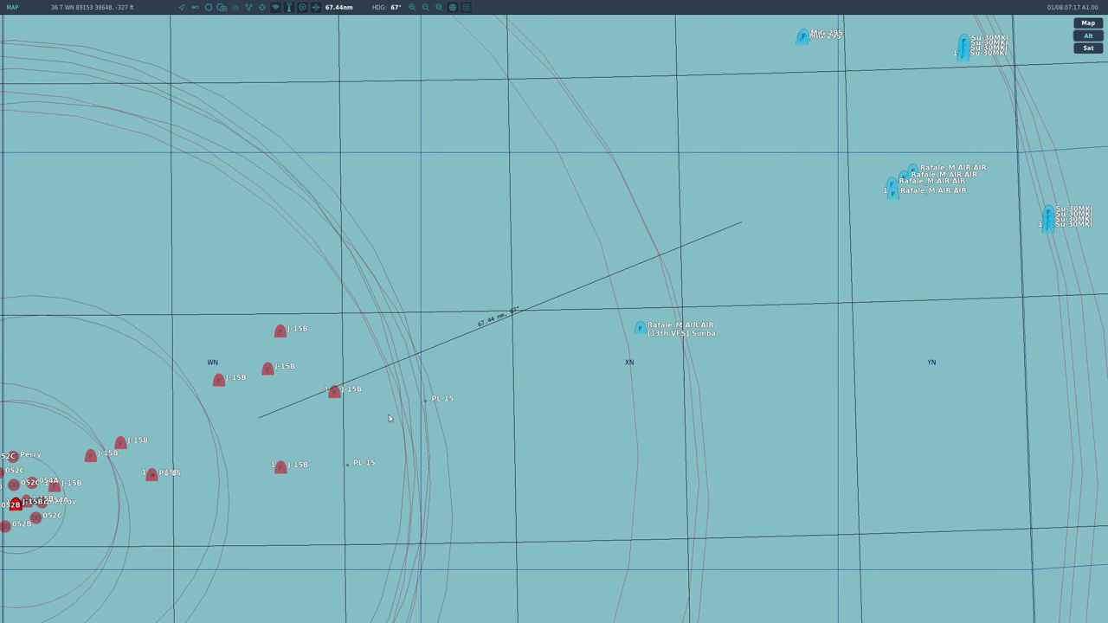
pyautogui.click(425, 407)
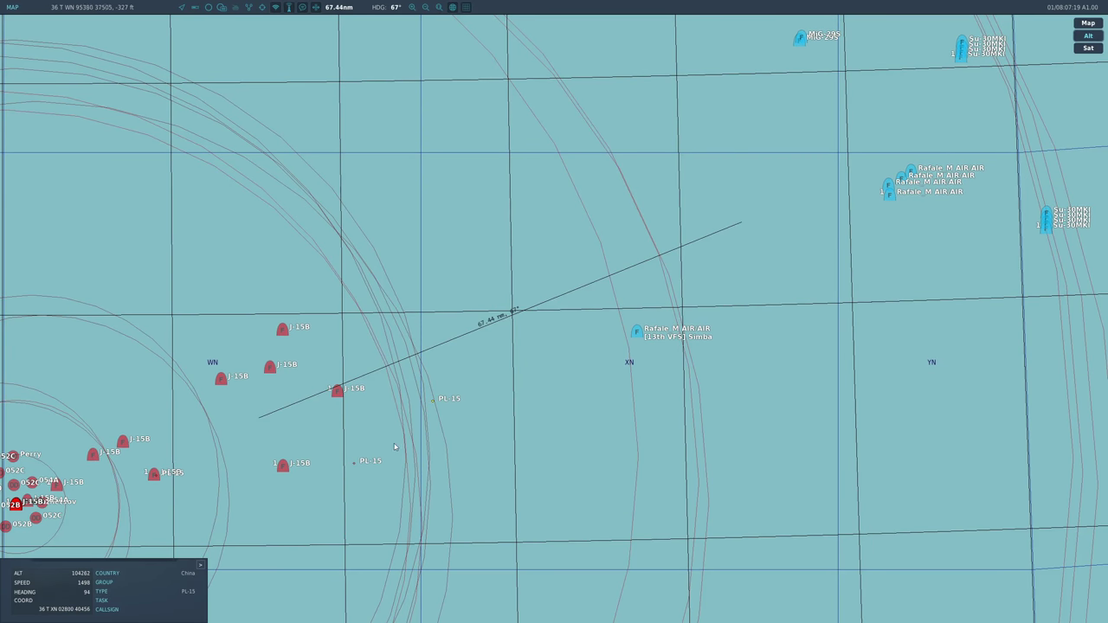
pyautogui.scroll(2, 455, 394)
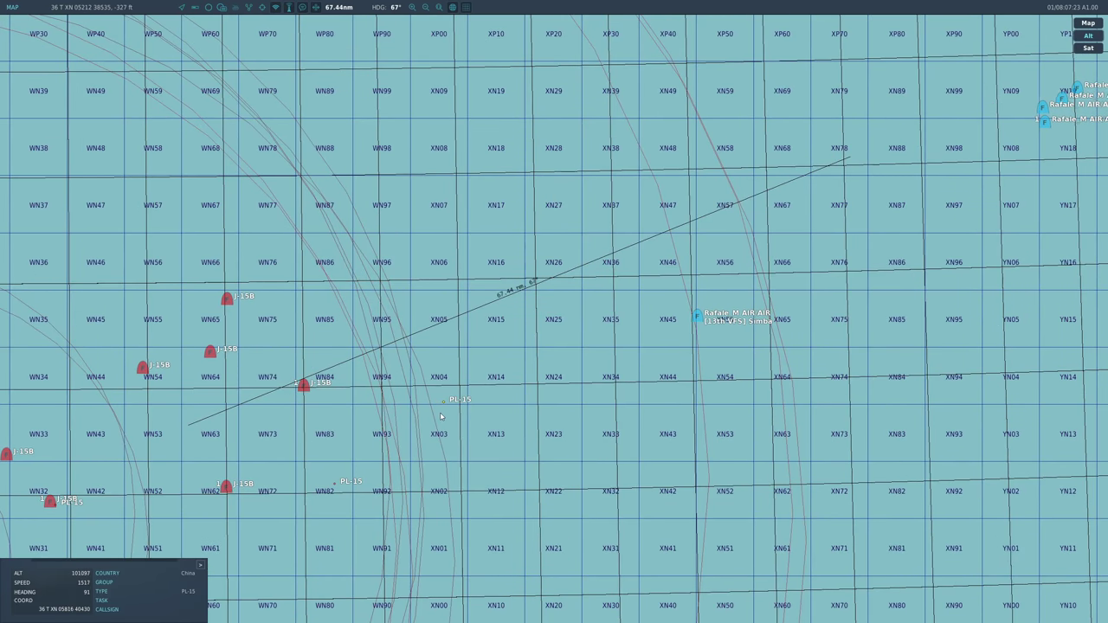
pyautogui.press('F2')
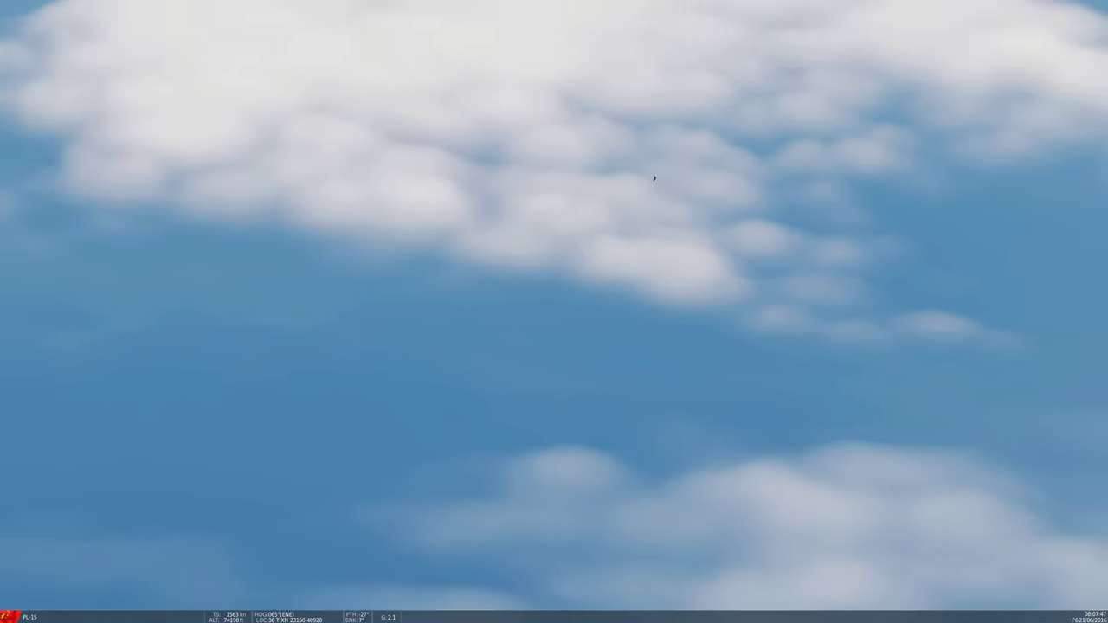
pyautogui.scroll(-5, 554, 312)
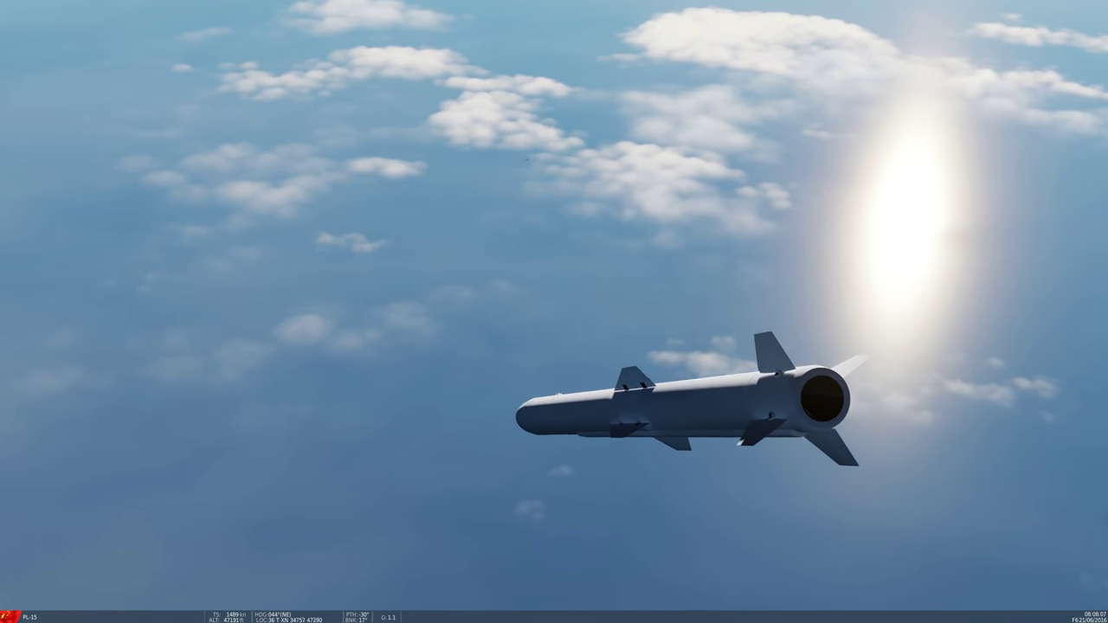
# Reselect the PL-15 closest to the Rafale M of Aerial-17 and watch its final approach in the weapon view
pyautogui.press('F10')
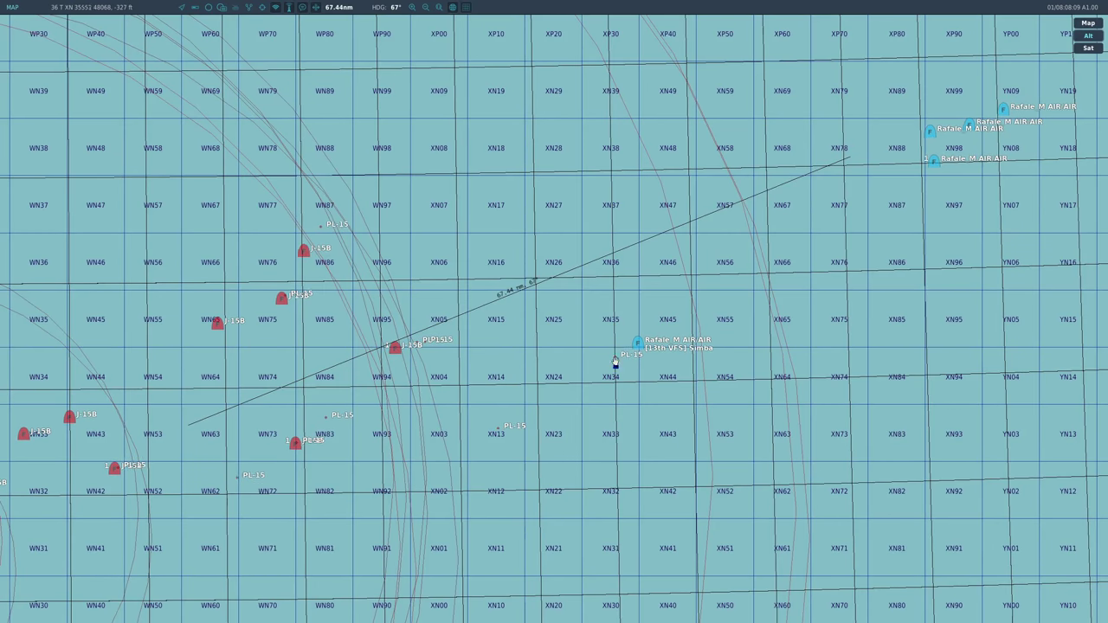
pyautogui.click(614, 362)
pyautogui.press('F6')
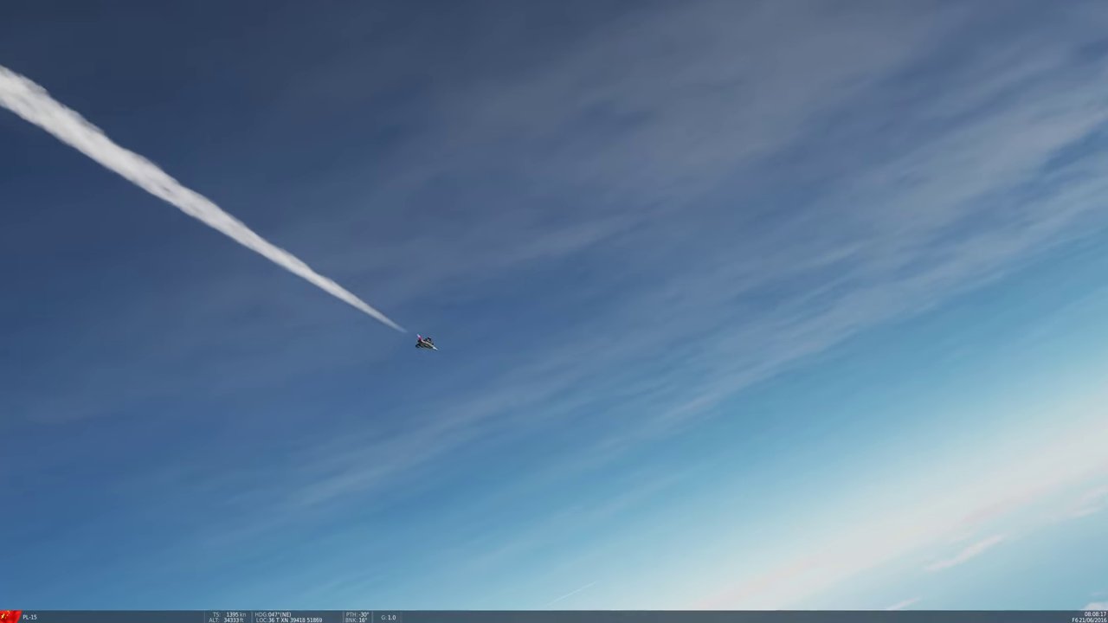
pyautogui.press('F6')
# Survey both formations and the missiles on the map, and show the leading J-15B of Aerial-1 in the fly-by view
pyautogui.press('F10')
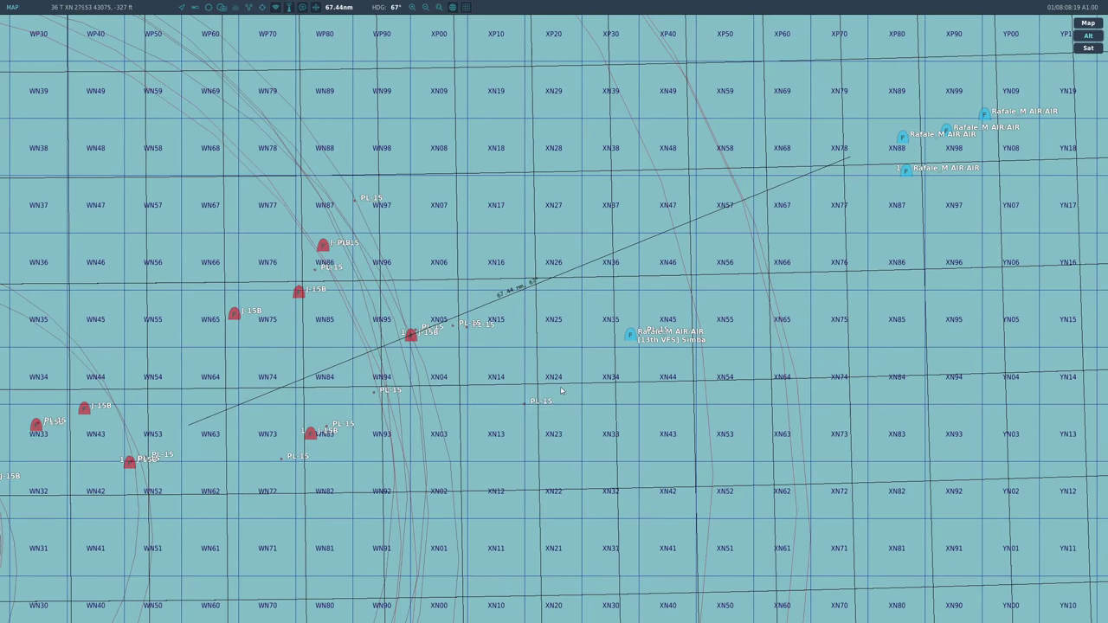
pyautogui.scroll(-3, 529, 398)
pyautogui.scroll(2, 597, 392)
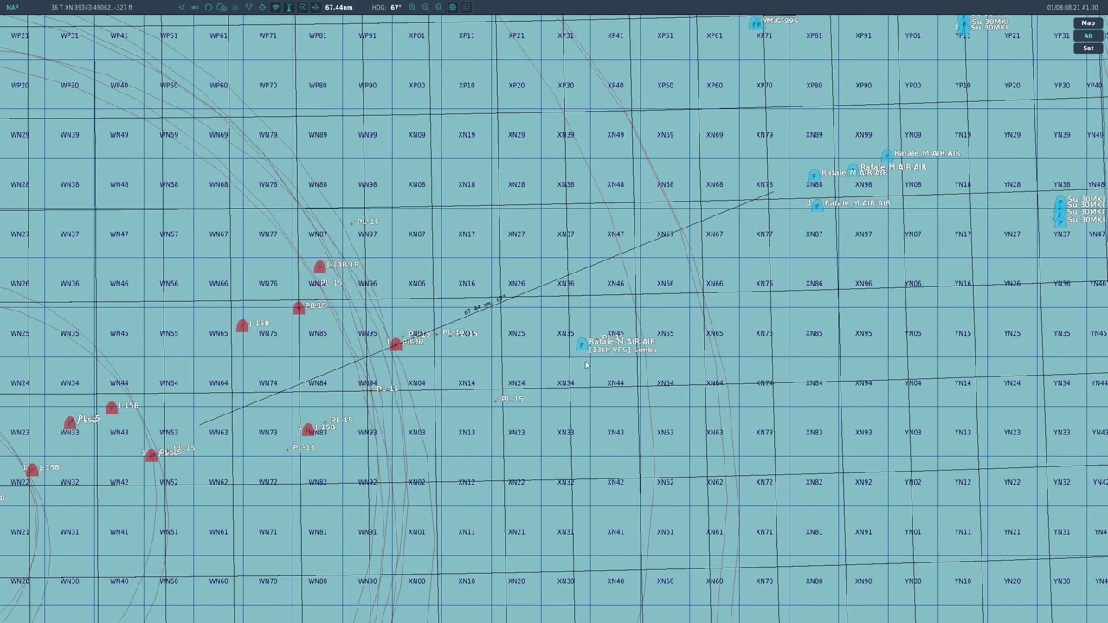
pyautogui.scroll(-2, 584, 366)
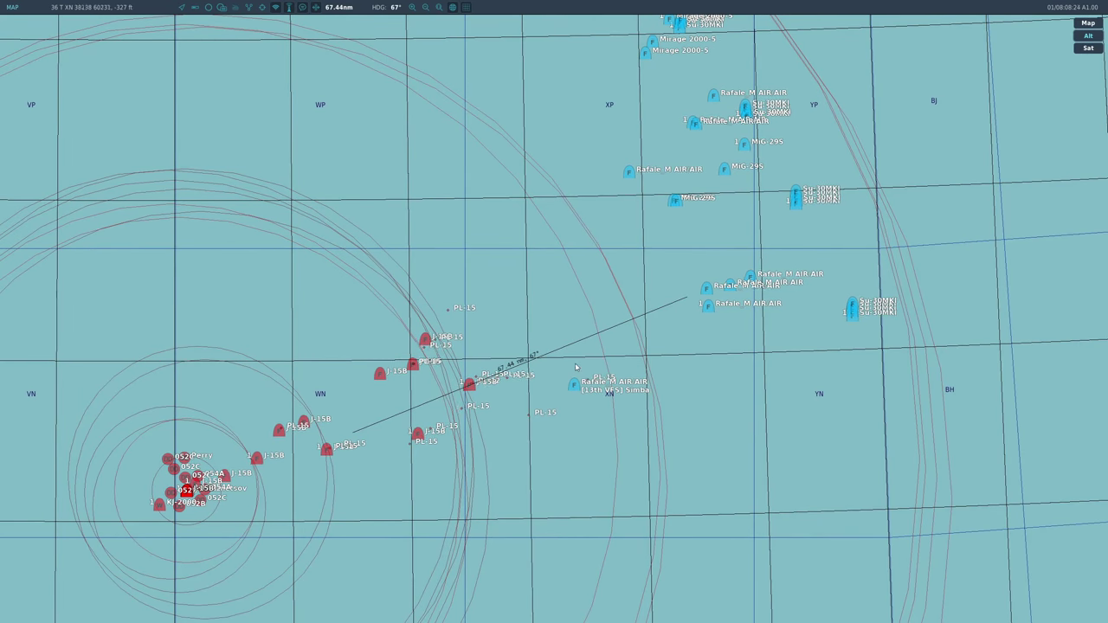
pyautogui.click(469, 385)
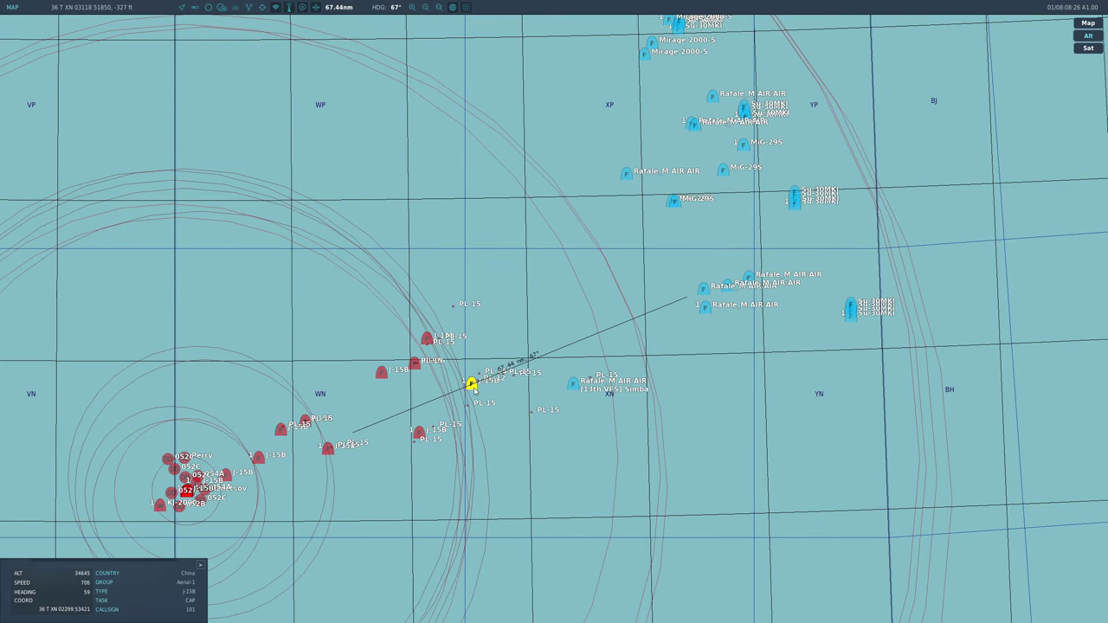
pyautogui.press('F3')
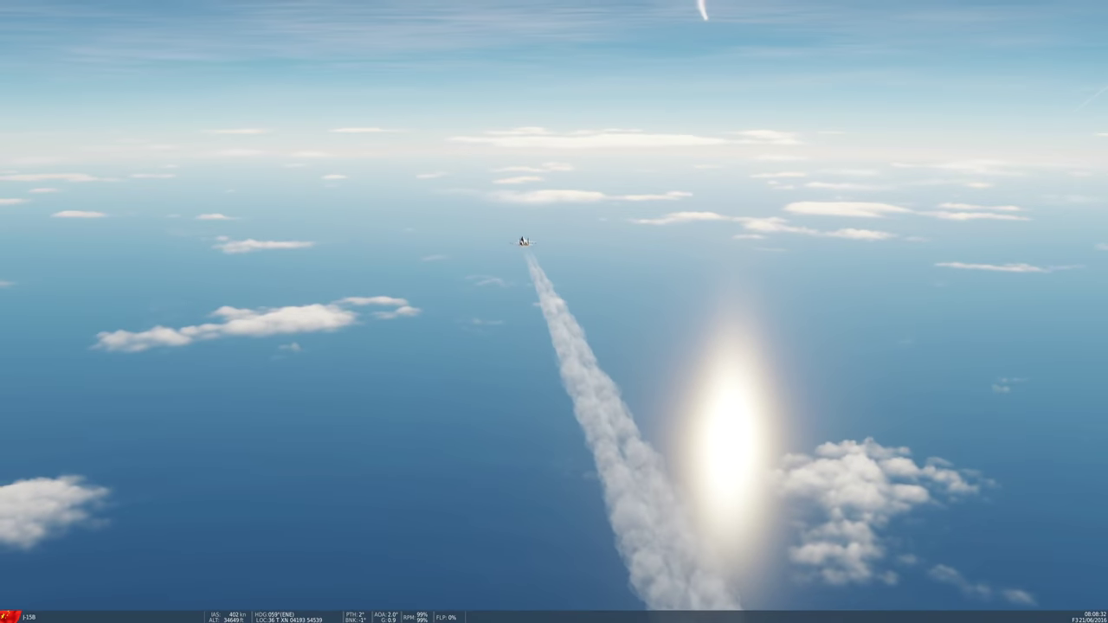
# Measure from the foremost northern Rafale M to the nearest J-15B, and follow the PL-12 heading for the Aerial-17 Rafale M
pyautogui.press('F10')
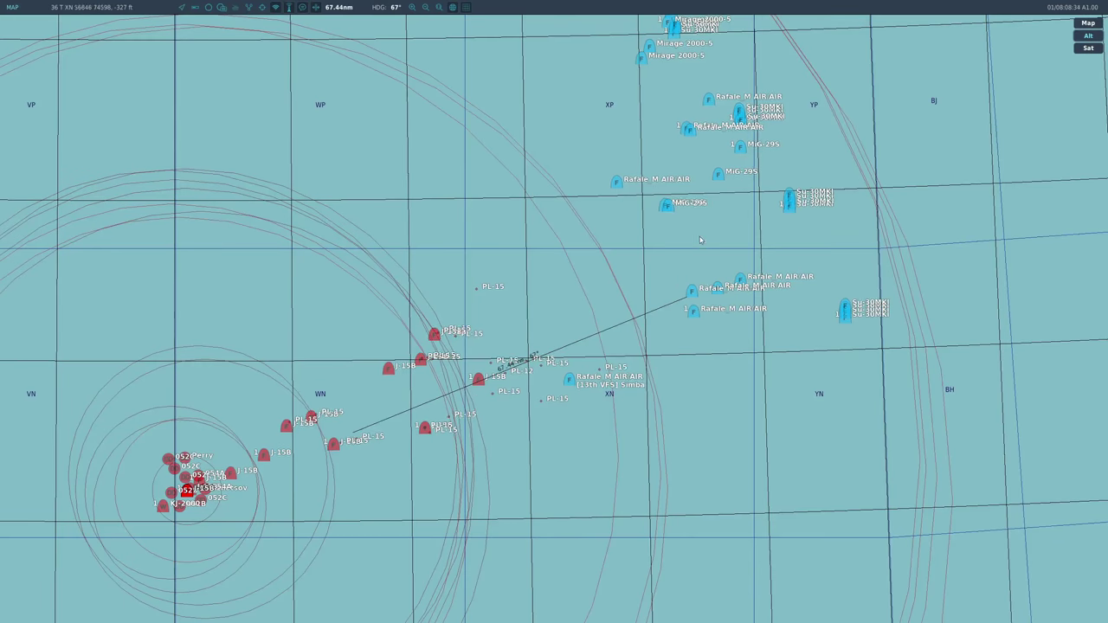
pyautogui.scroll(3, 641, 233)
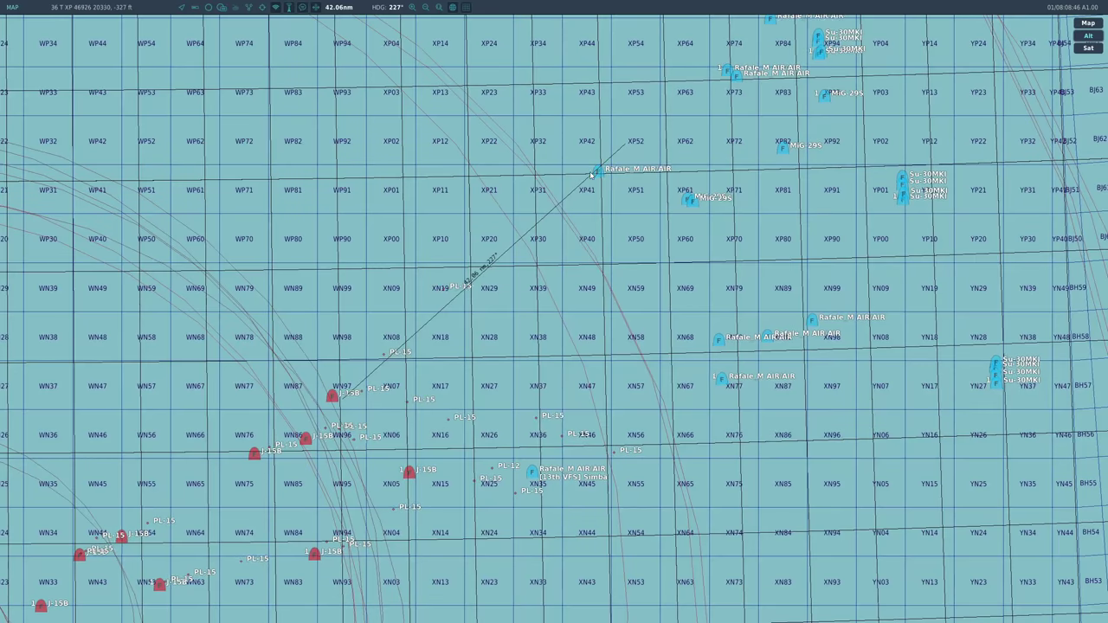
pyautogui.scroll(3, 513, 440)
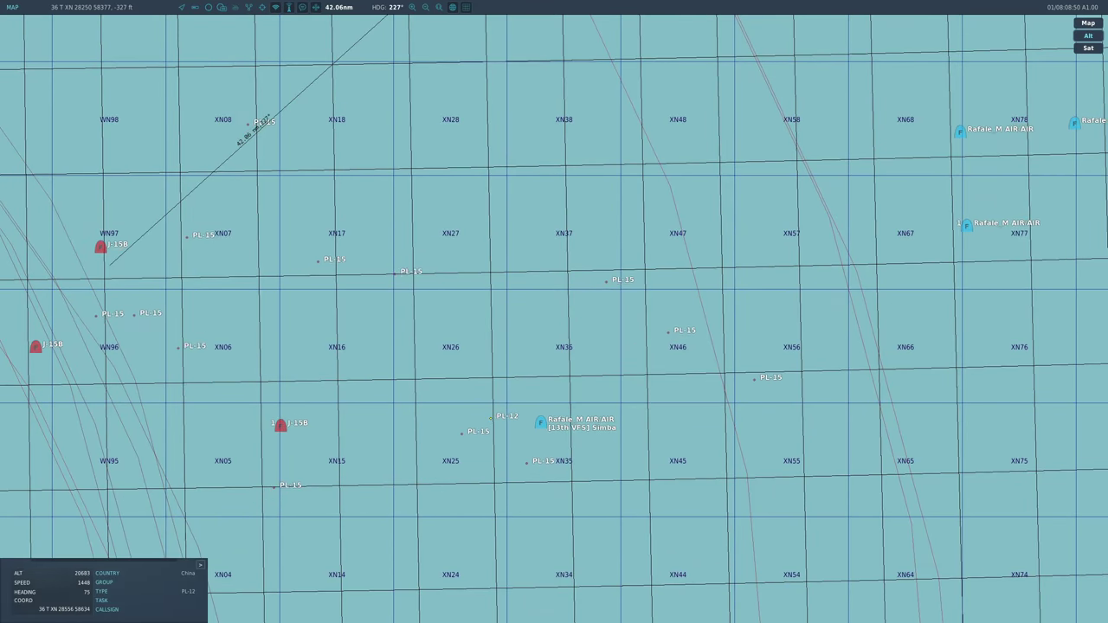
pyautogui.press('F6')
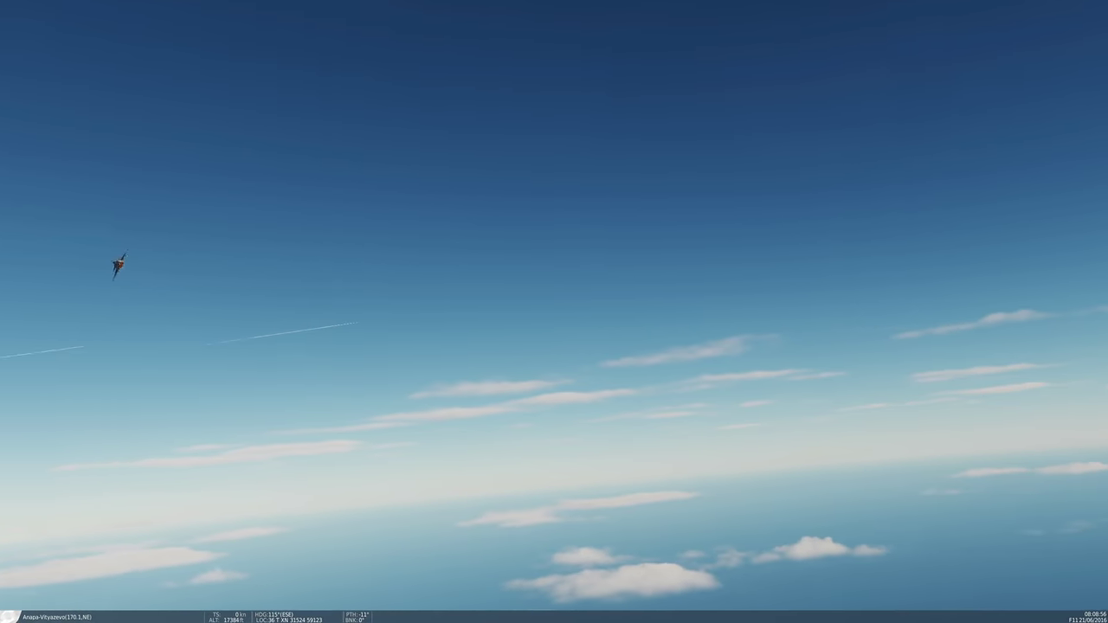
# Watch a PL-15 reach its target from the free camera, and follow another missile toward one of the J-15Bs
pyautogui.press('F10')
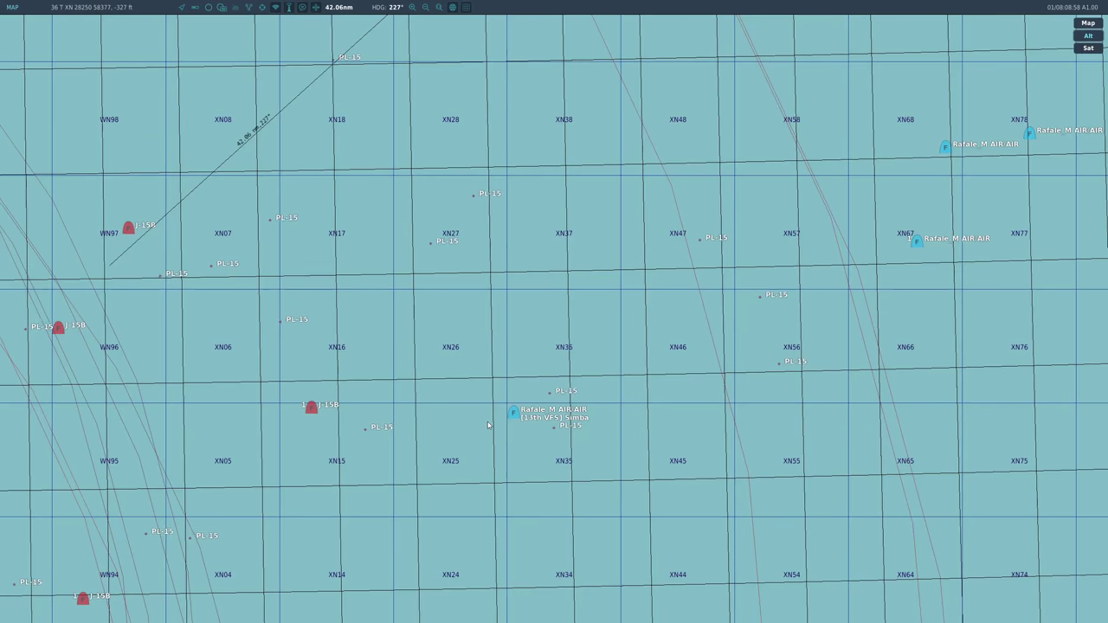
pyautogui.scroll(-2, 452, 461)
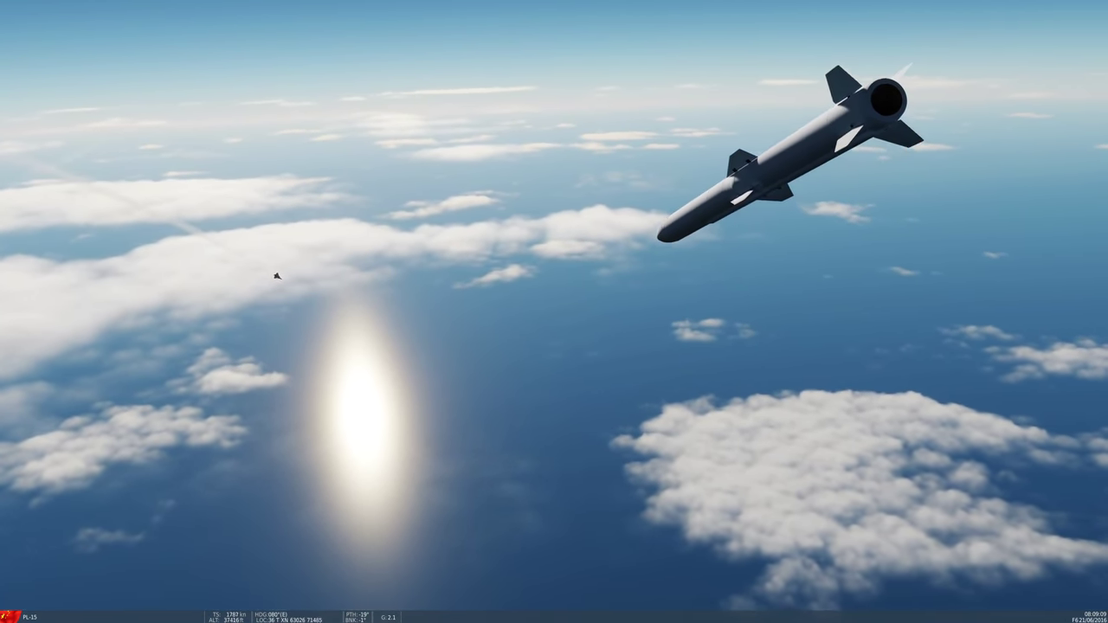
pyautogui.press('F11')
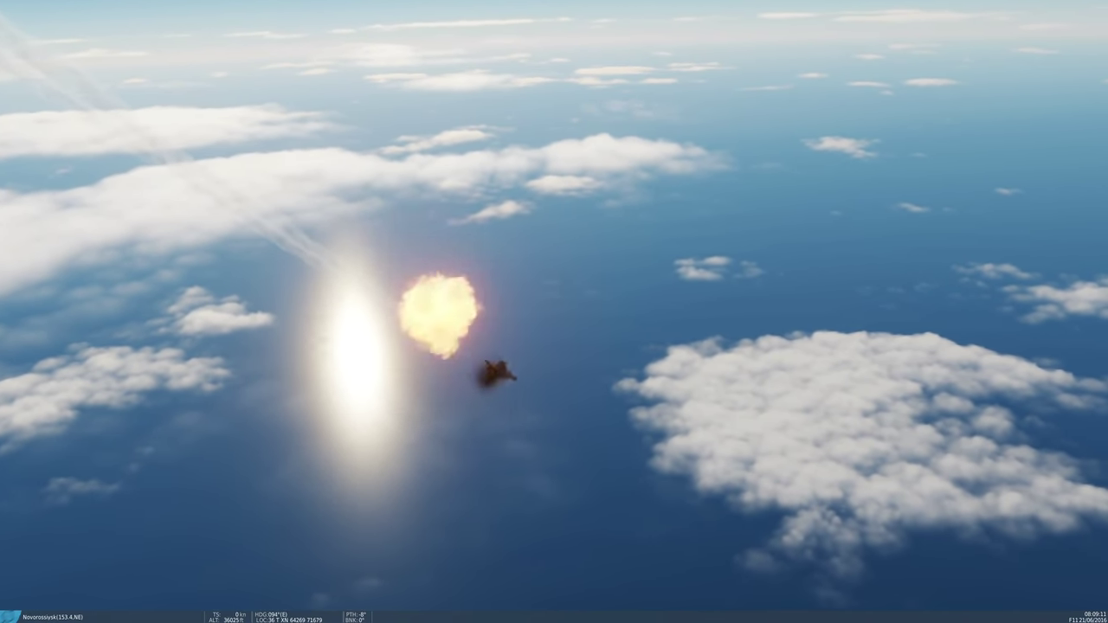
pyautogui.press('F10')
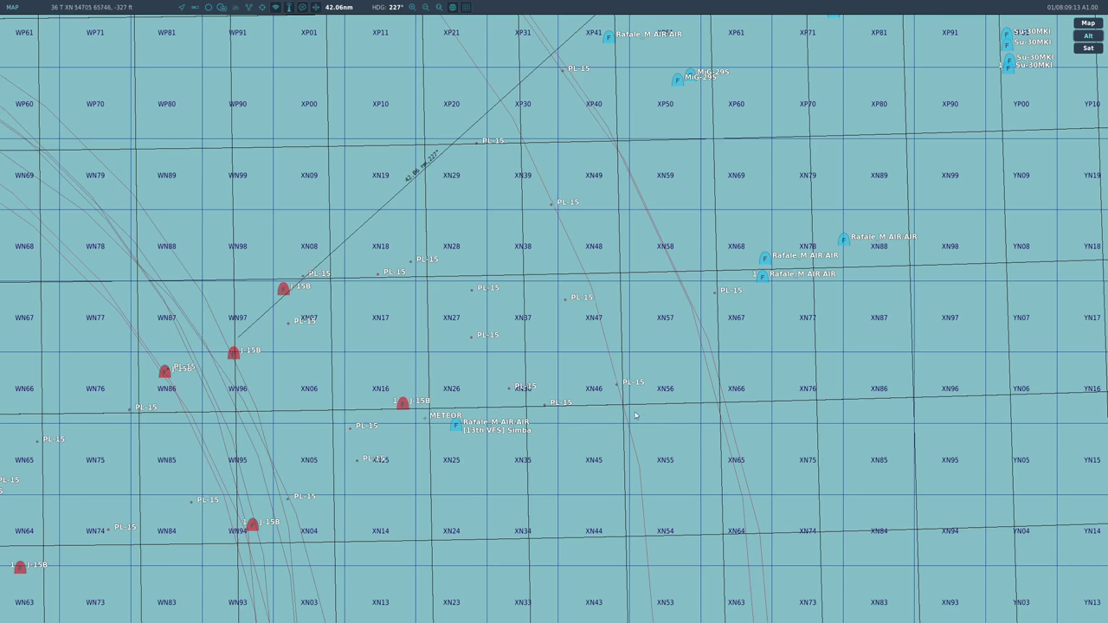
pyautogui.press('F6')
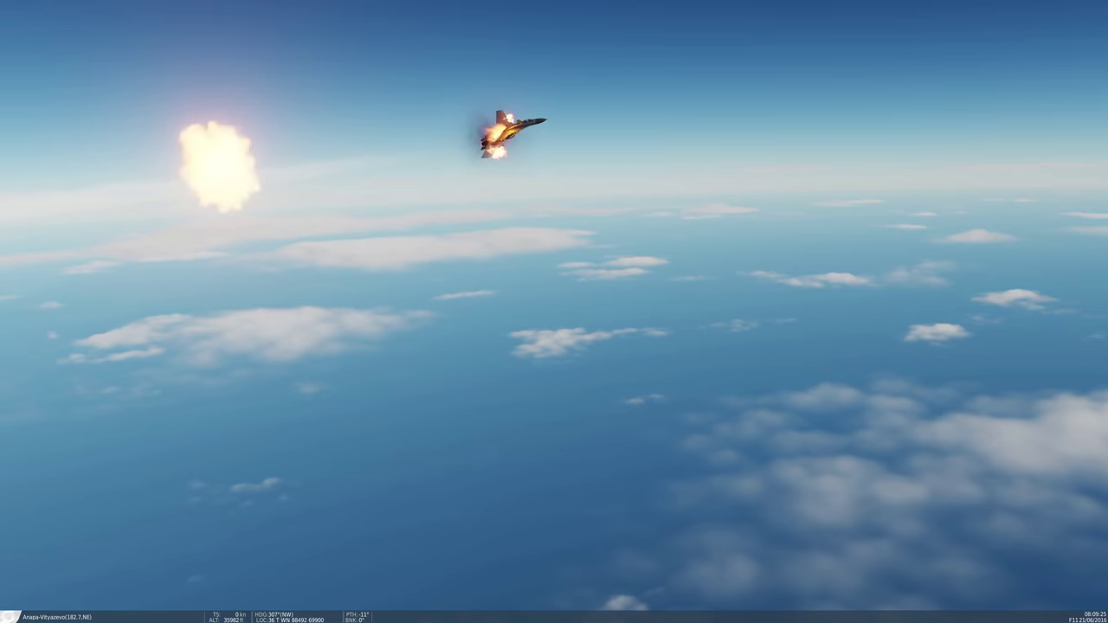
# Select the Rafale M of Aerial-17 and watch its close fight with the J-15B in the fight and fly-by views
pyautogui.press('F10')
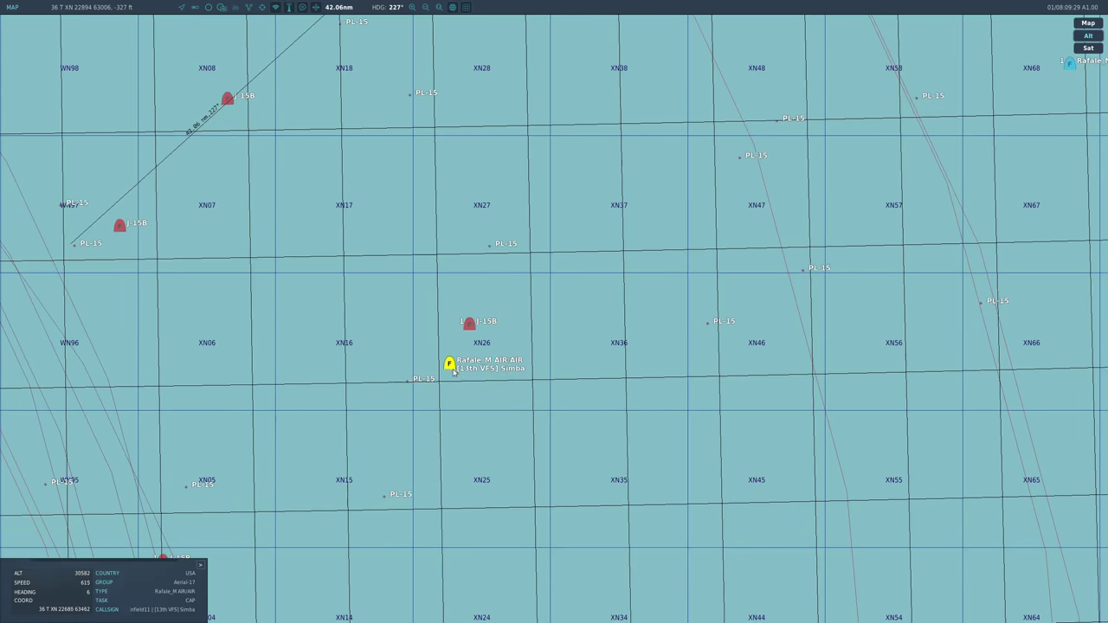
pyautogui.press('F5')
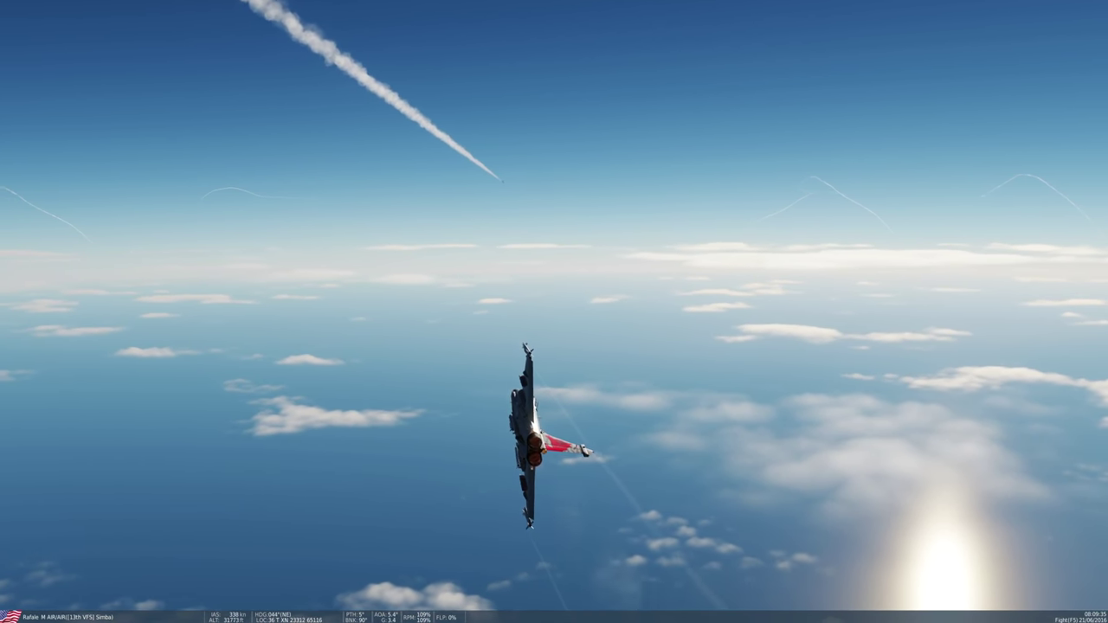
pyautogui.press('F3')
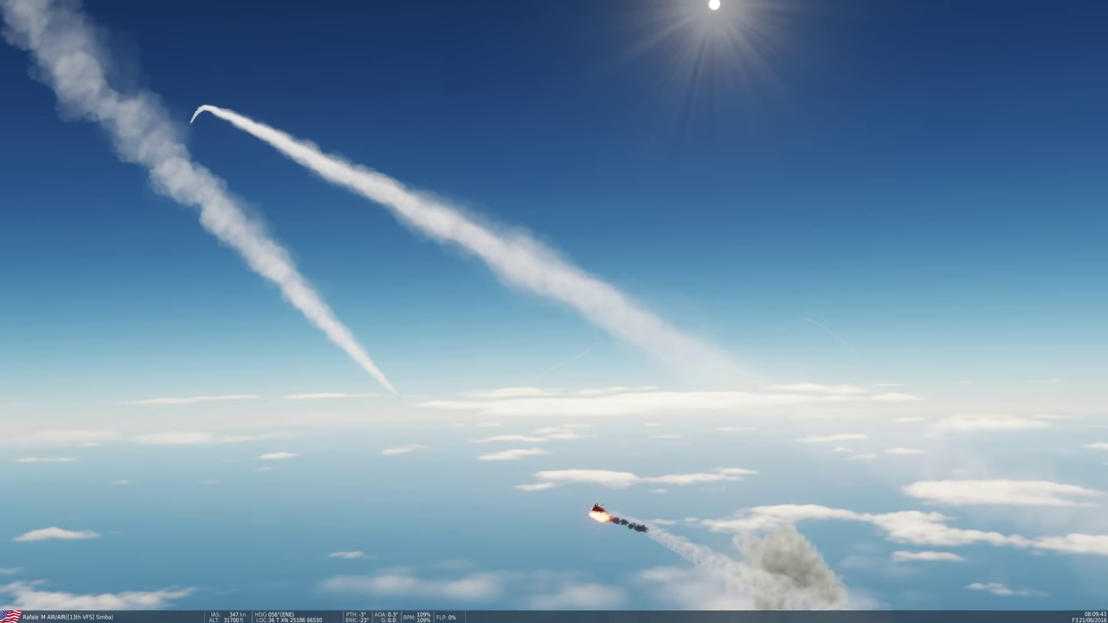
pyautogui.press('F10')
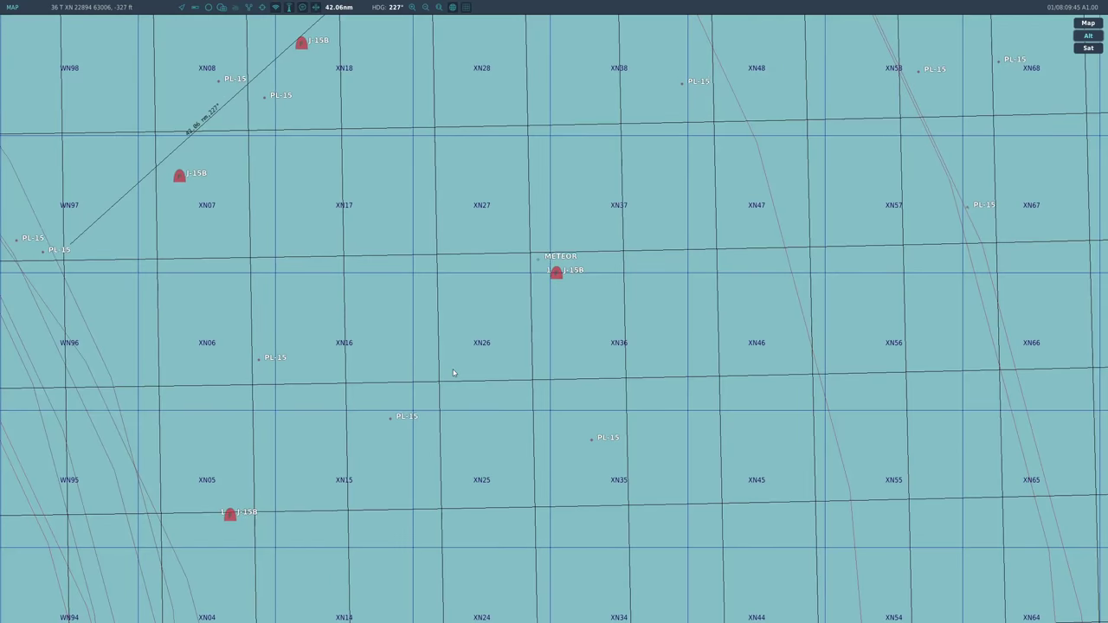
# Survey the converging formations on the map, and follow a PL-15 near the leading Indian fighters in the weapon view and free camera
pyautogui.scroll(-2, 453, 370)
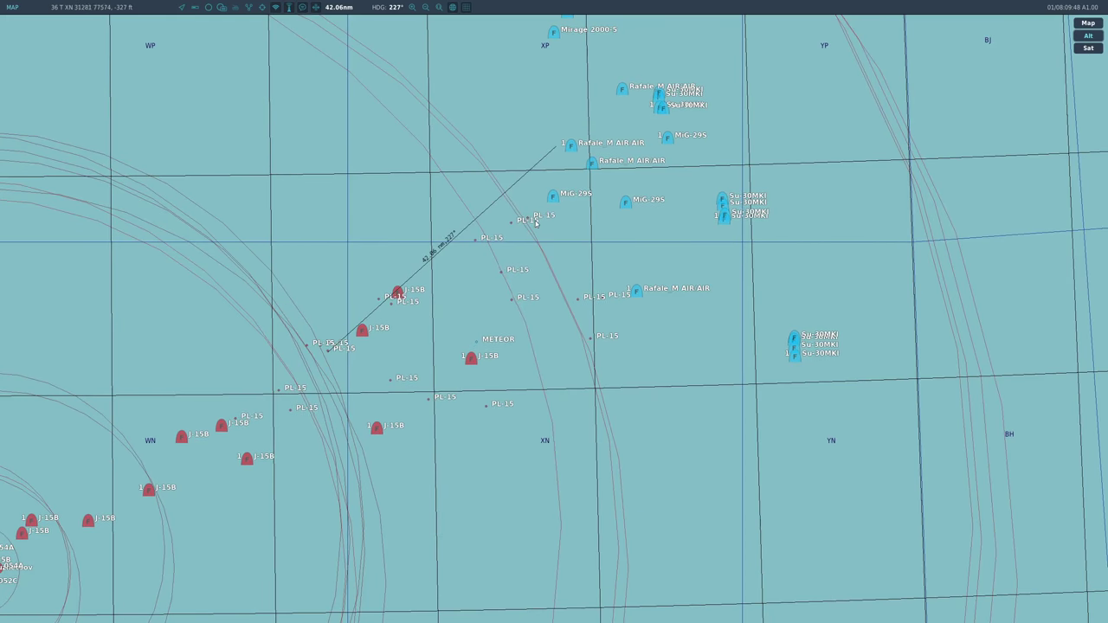
pyautogui.scroll(1, 540, 216)
pyautogui.click(632, 329)
pyautogui.scroll(-2, 634, 332)
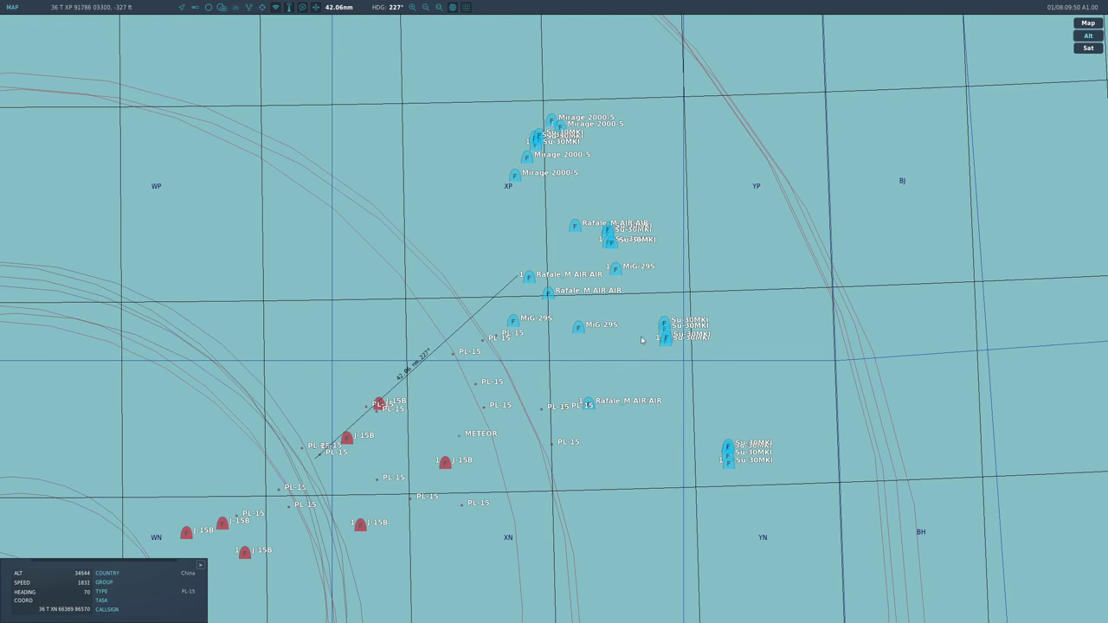
pyautogui.scroll(1, 566, 353)
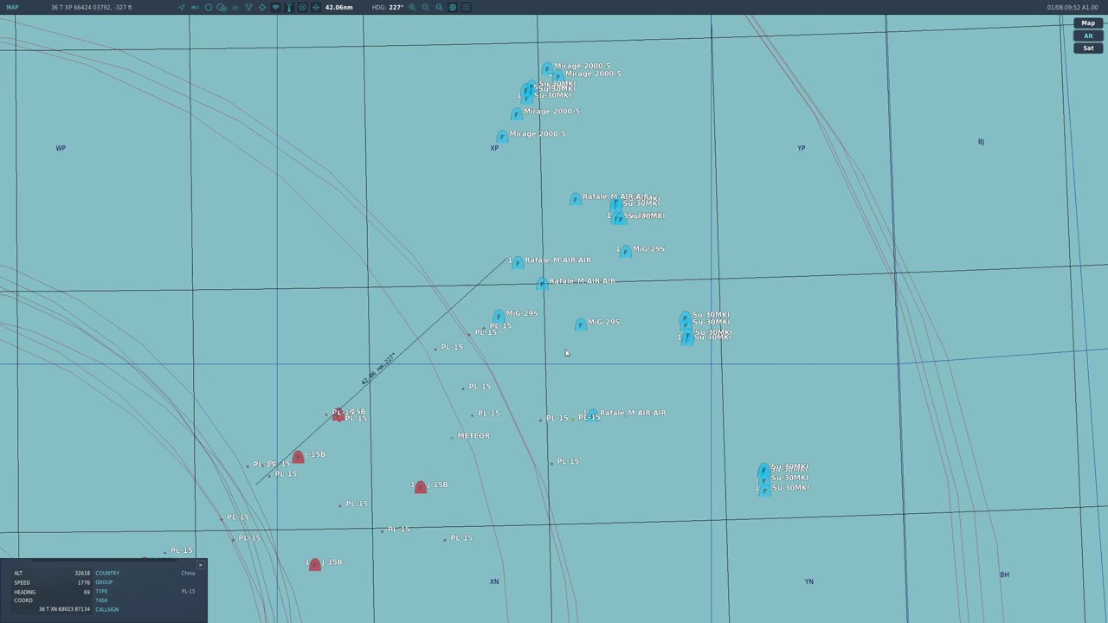
pyautogui.press('F2')
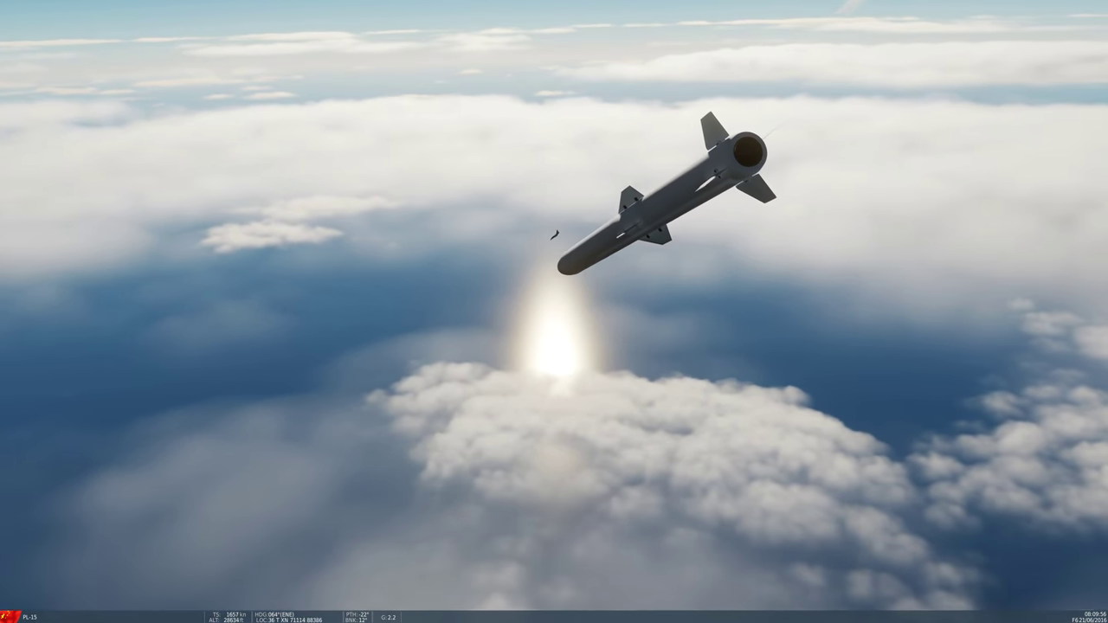
pyautogui.press('F11')
pyautogui.press('F10')
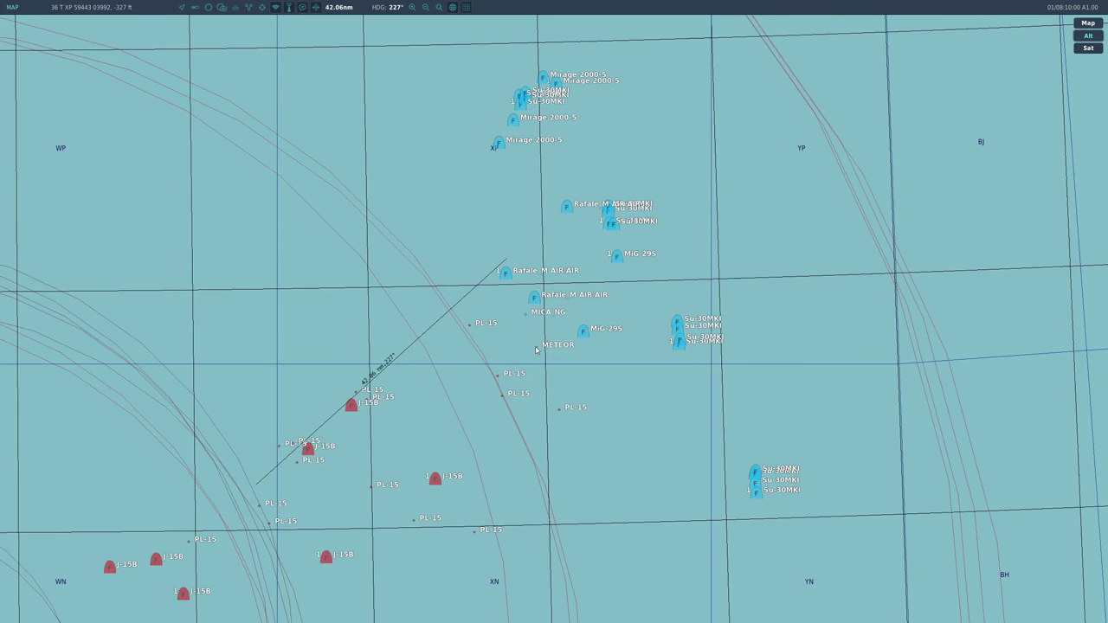
# Check the data of the METEOR near the MiG-29S, and watch the burning aircraft from the free camera
pyautogui.scroll(1, 535, 350)
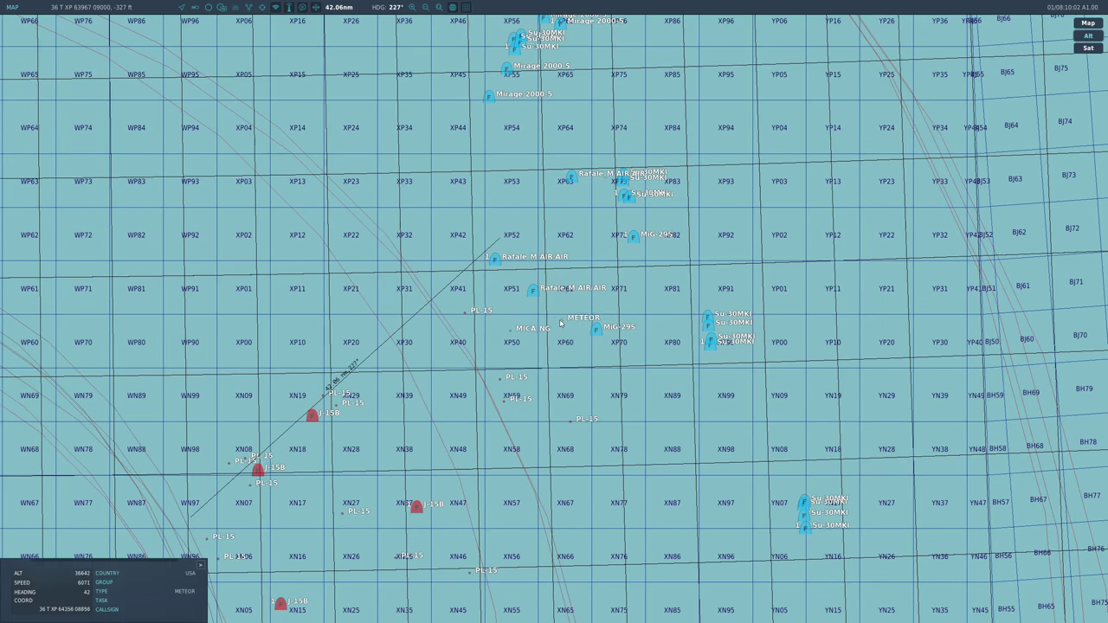
pyautogui.press('F6')
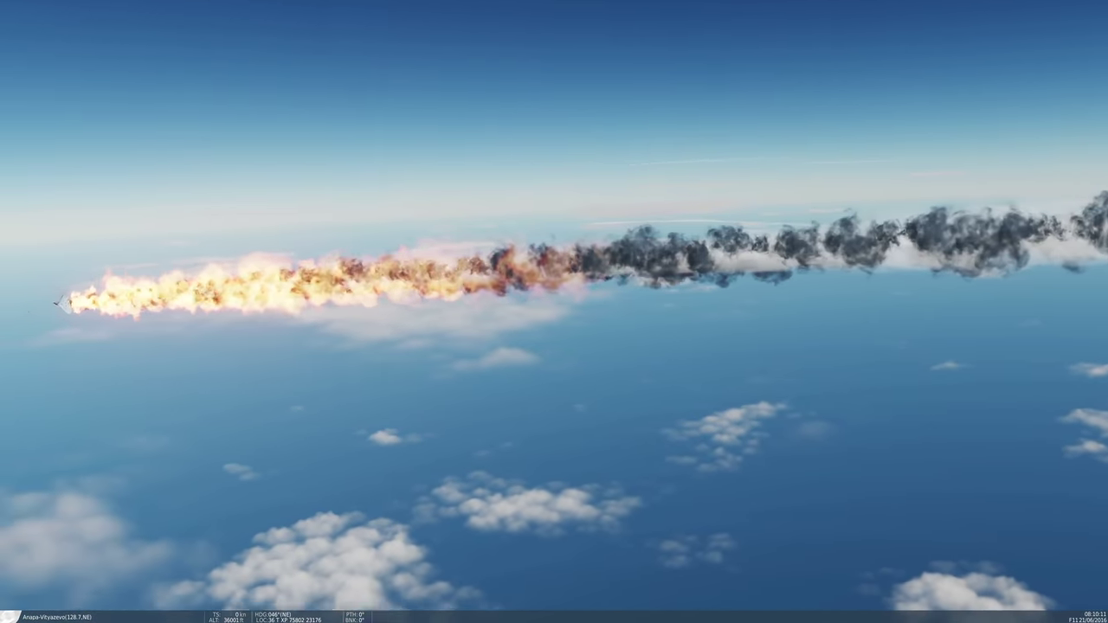
pyautogui.press('F10')
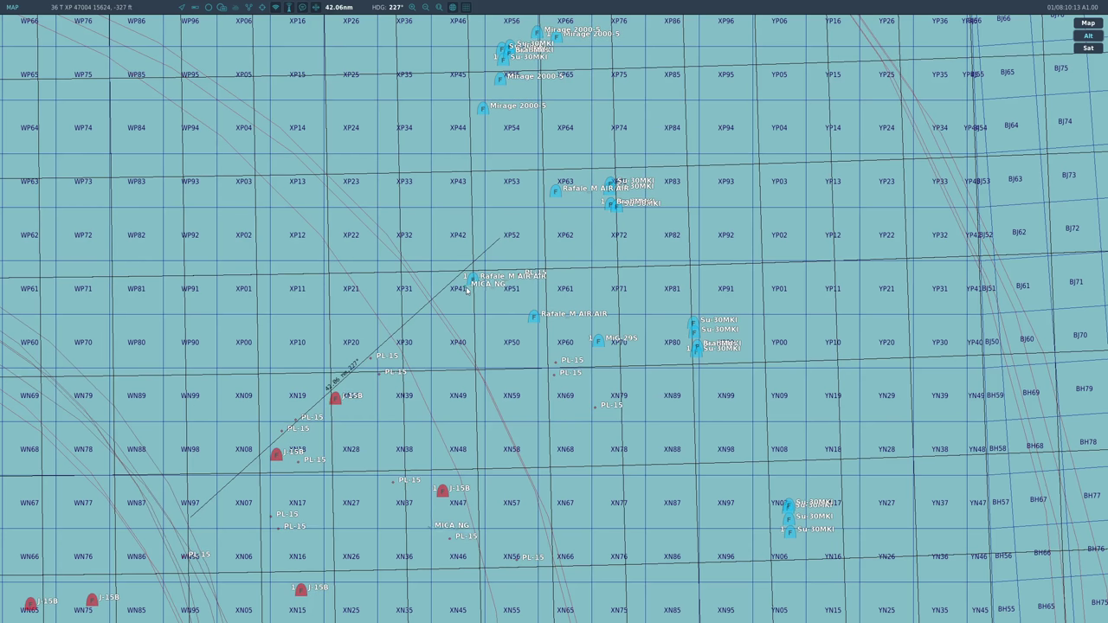
# Check the data of the MICA_NG beside the foremost Rafale M, and view a BrahMos launched by the northern Su-30MKIs
pyautogui.click(467, 290)
pyautogui.scroll(2, 472, 294)
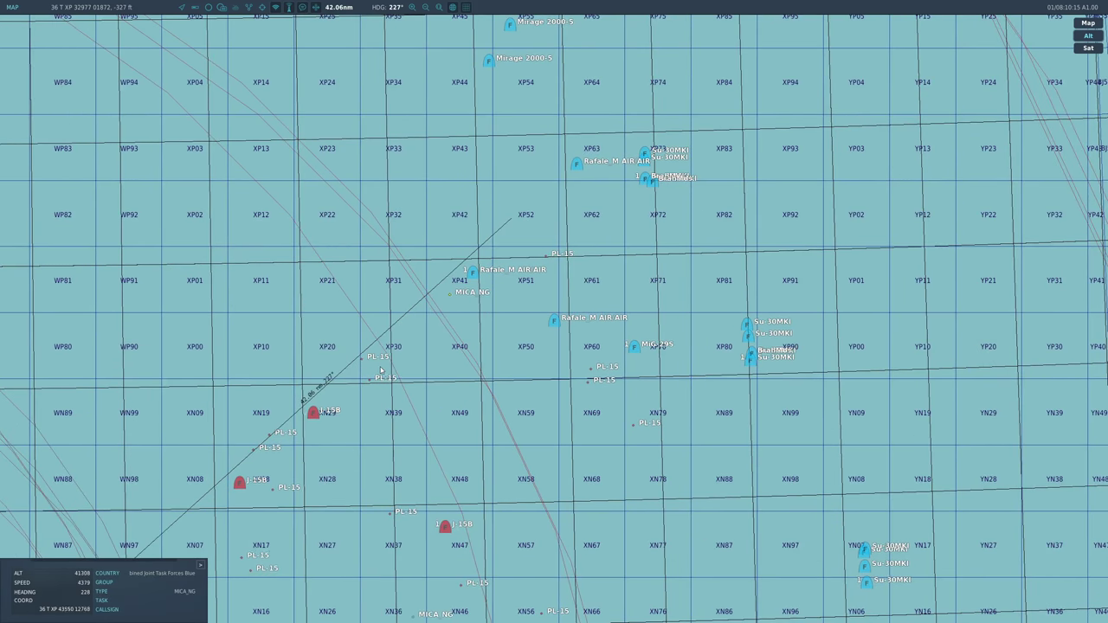
pyautogui.scroll(2, 558, 259)
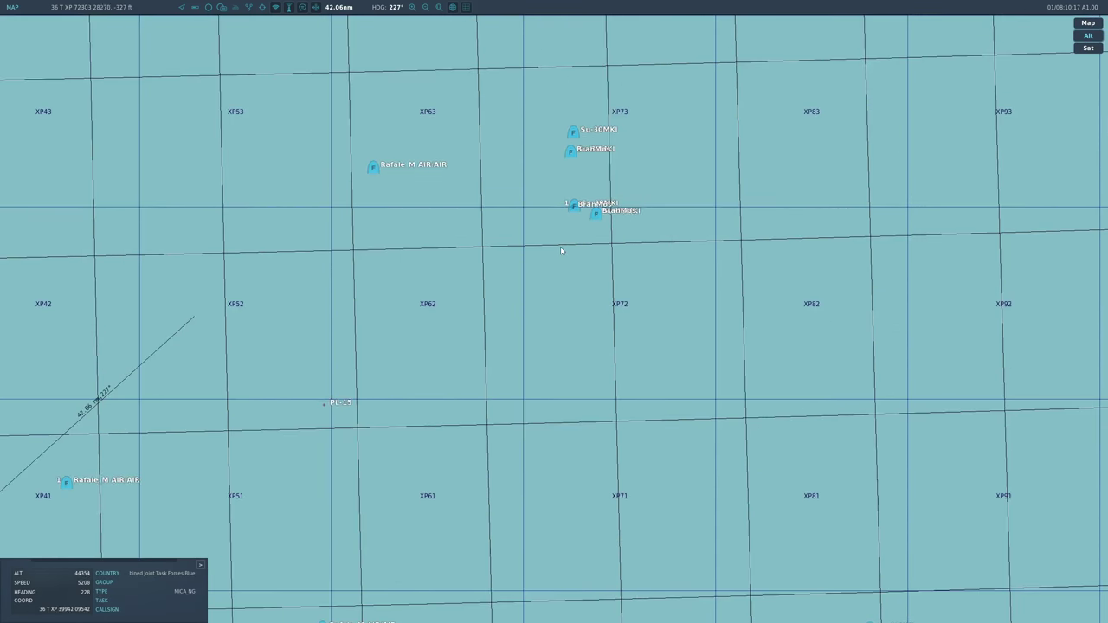
pyautogui.press('F2')
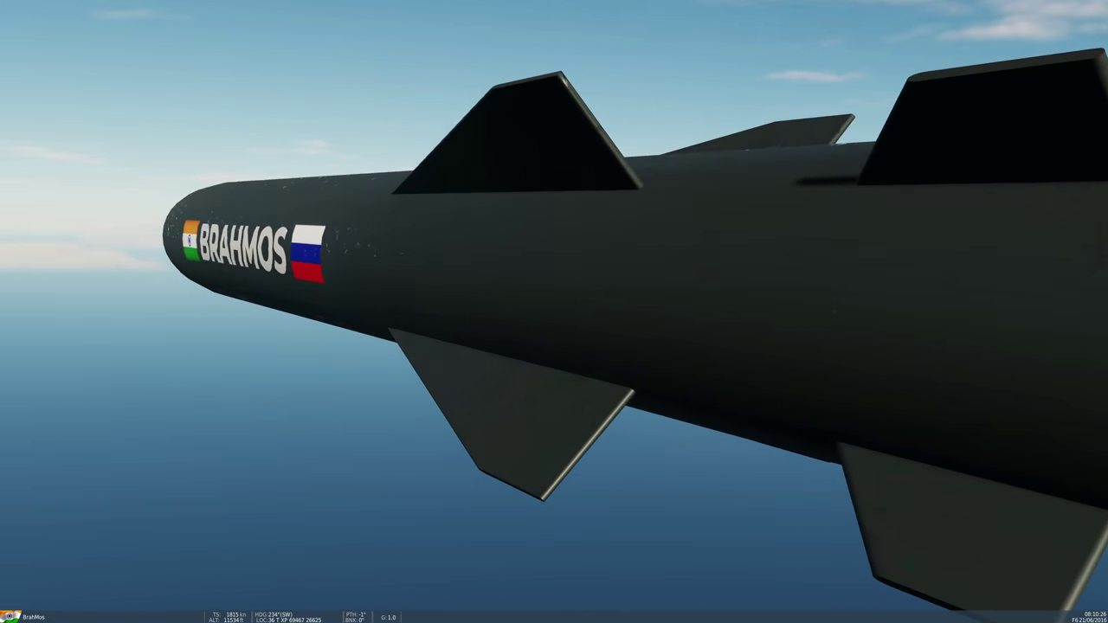
pyautogui.press('F10')
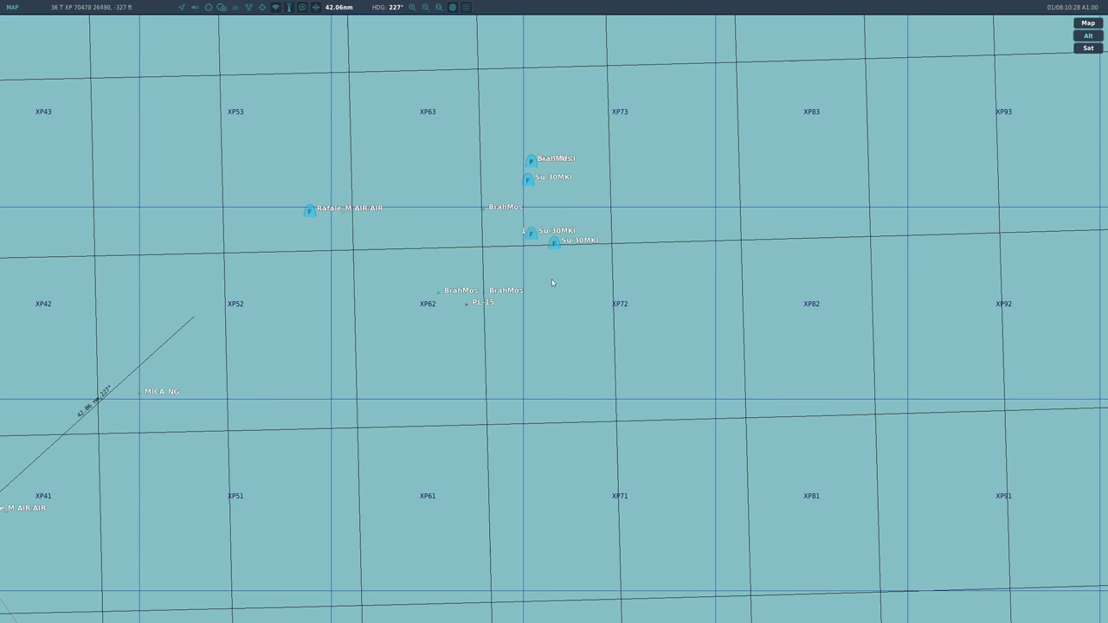
# Select the PL-15 closing on the Su-30MKIs near the BrahMos missiles, and watch its attack from the free camera
pyautogui.scroll(-2, 564, 282)
pyautogui.scroll(-2, 513, 290)
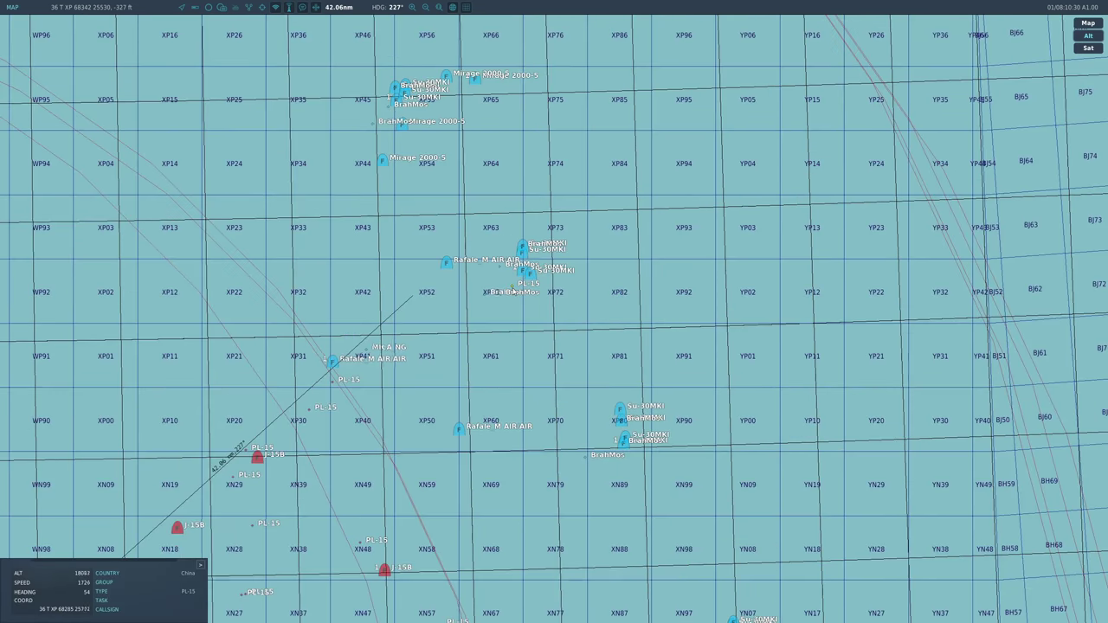
pyautogui.press('F6')
pyautogui.hotkey('ctrl', 'F11')
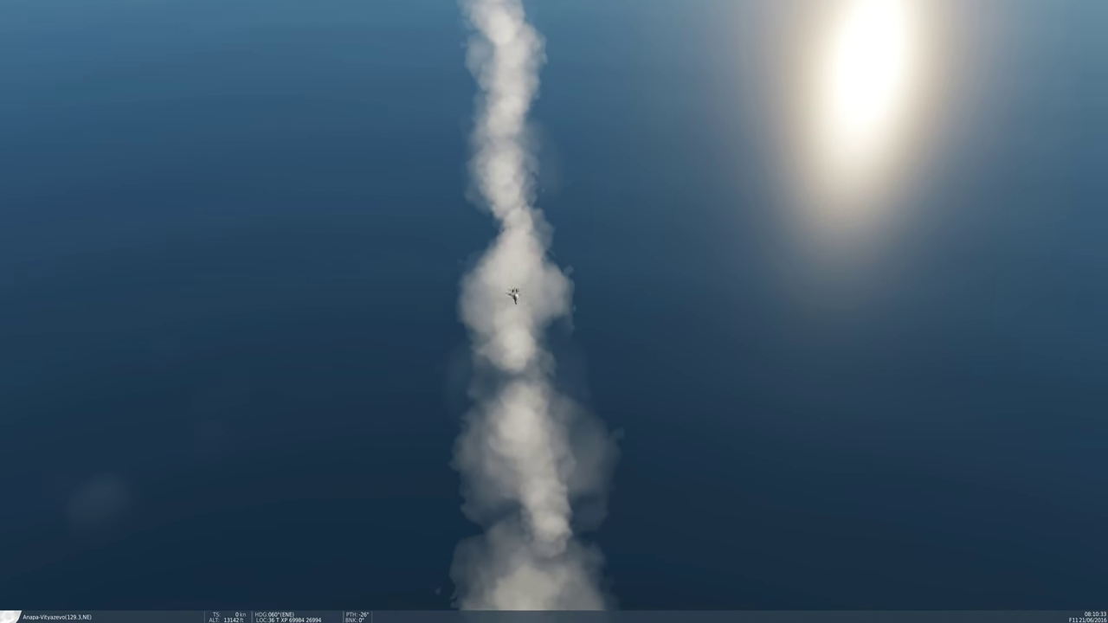
pyautogui.press('F10')
# Check the data of the Aerial-15 Rafale M on the map, and follow the PL-15 east of it in the weapon view
pyautogui.scroll(5, 440, 397)
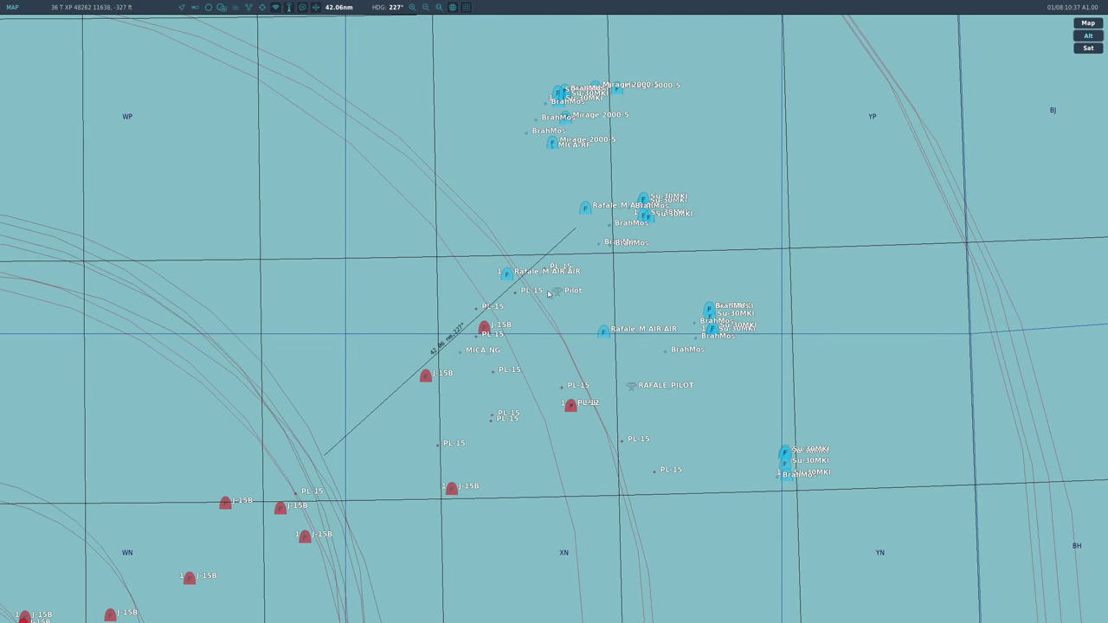
pyautogui.scroll(1, 547, 297)
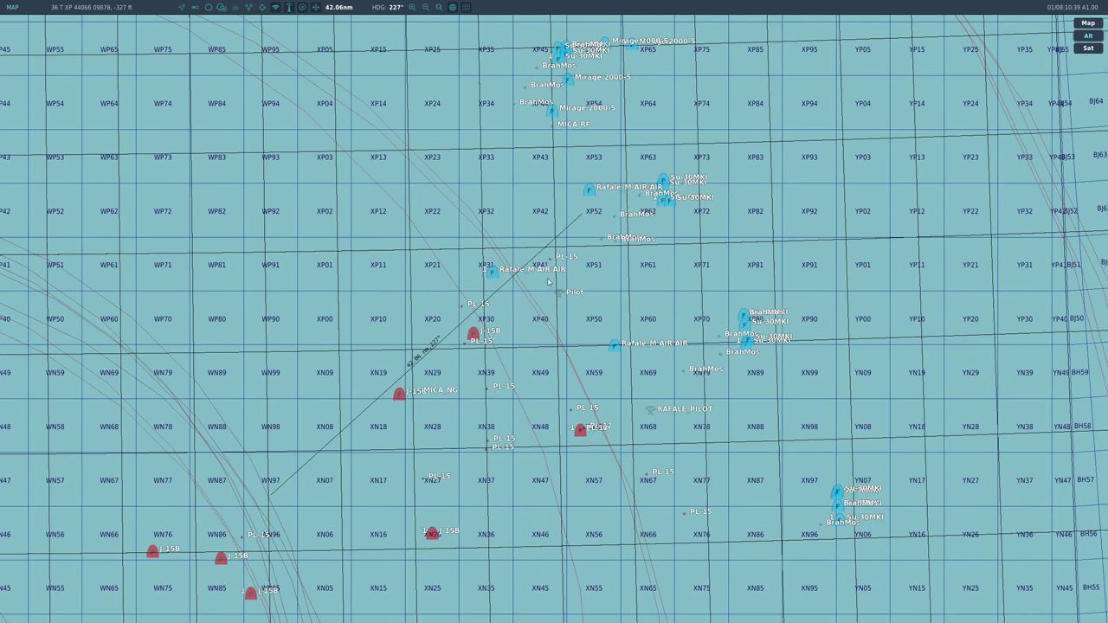
pyautogui.click(588, 429)
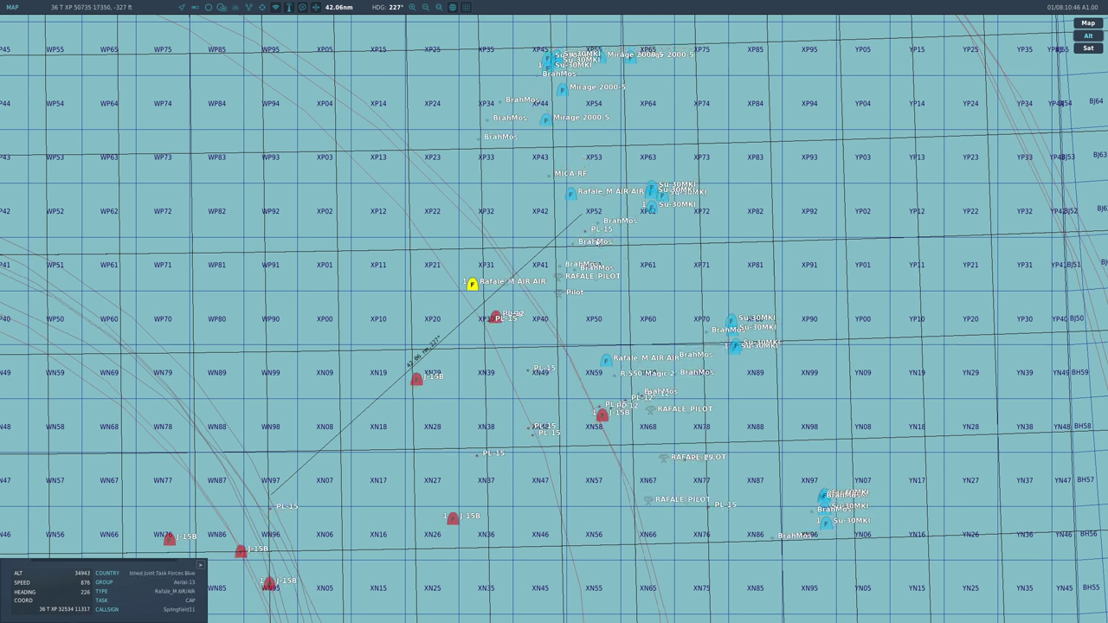
pyautogui.click(590, 234)
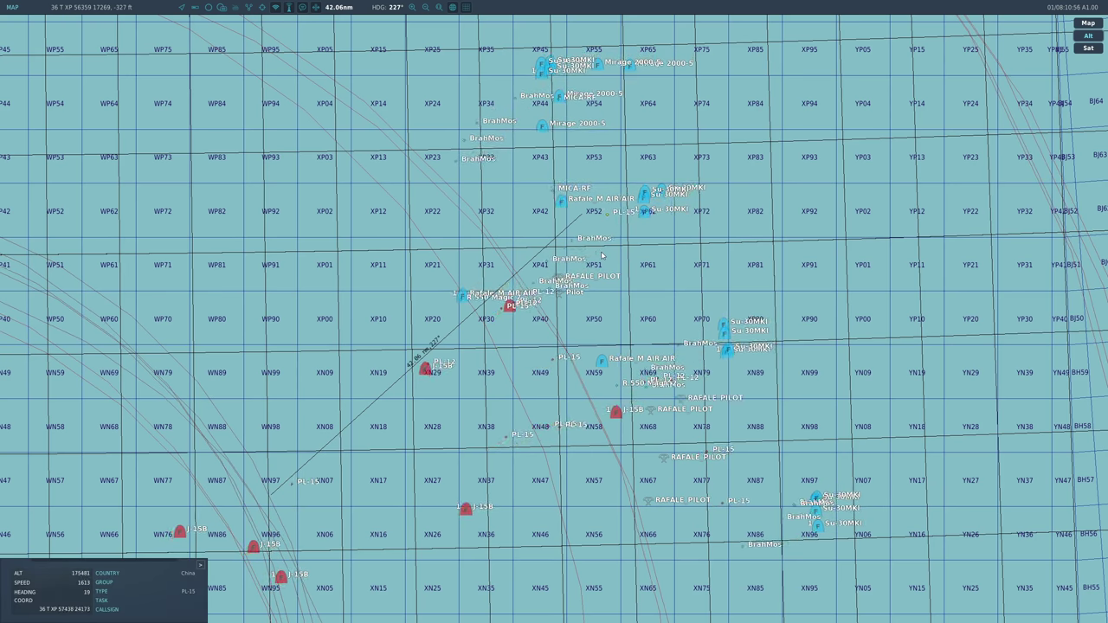
pyautogui.press('F6')
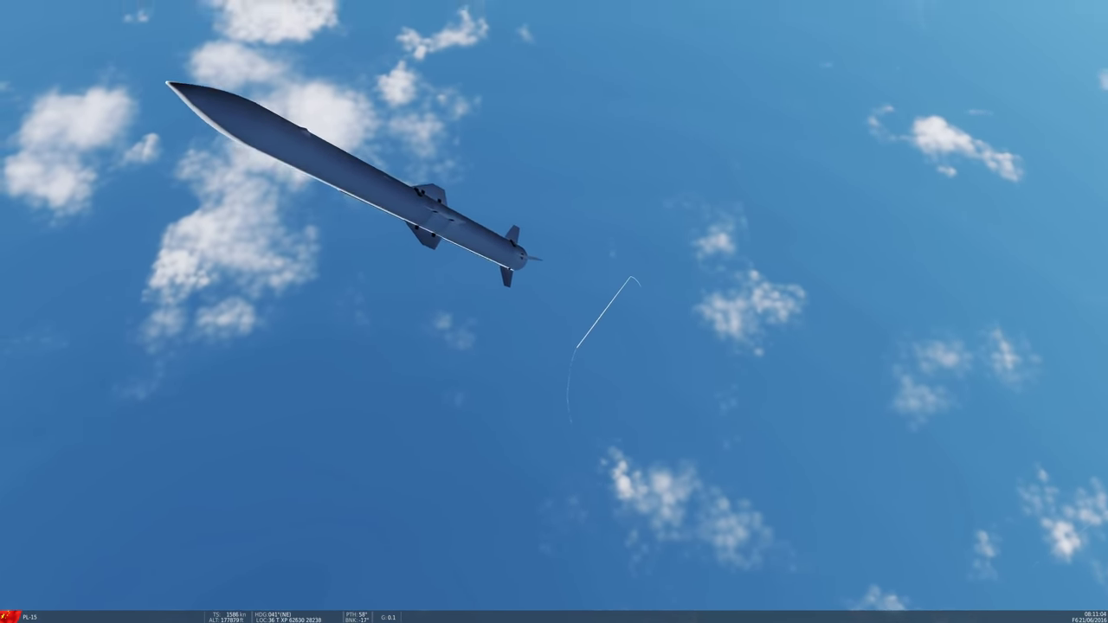
pyautogui.press('F10')
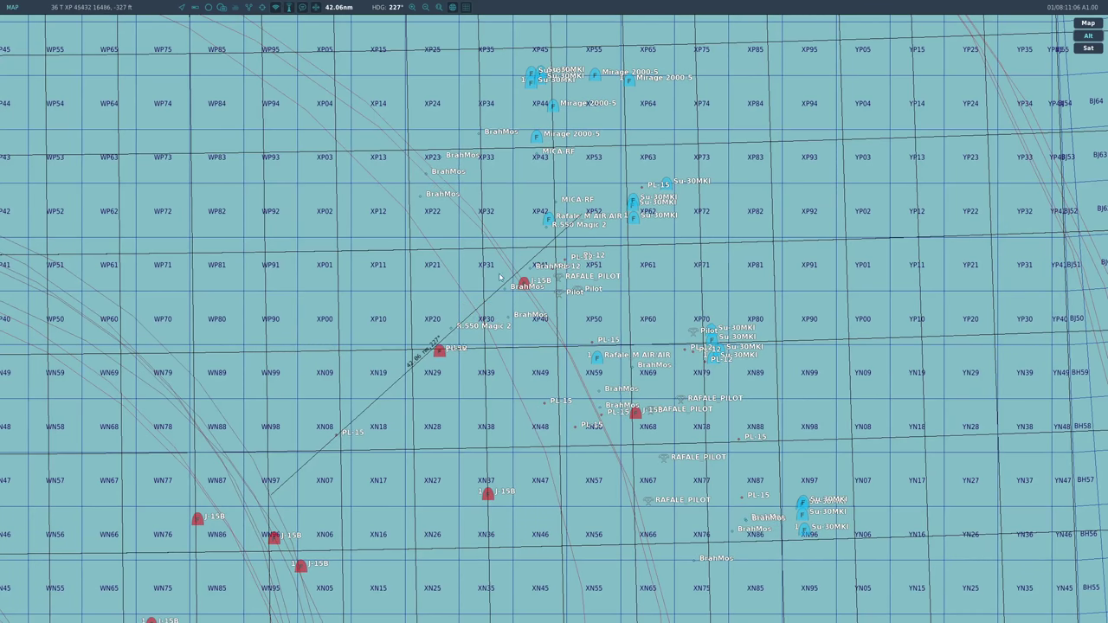
# Select the Su-30MKI of Aerial-10 threatened by the PL-12s, and observe it in the external aircraft view
pyautogui.scroll(1, 643, 427)
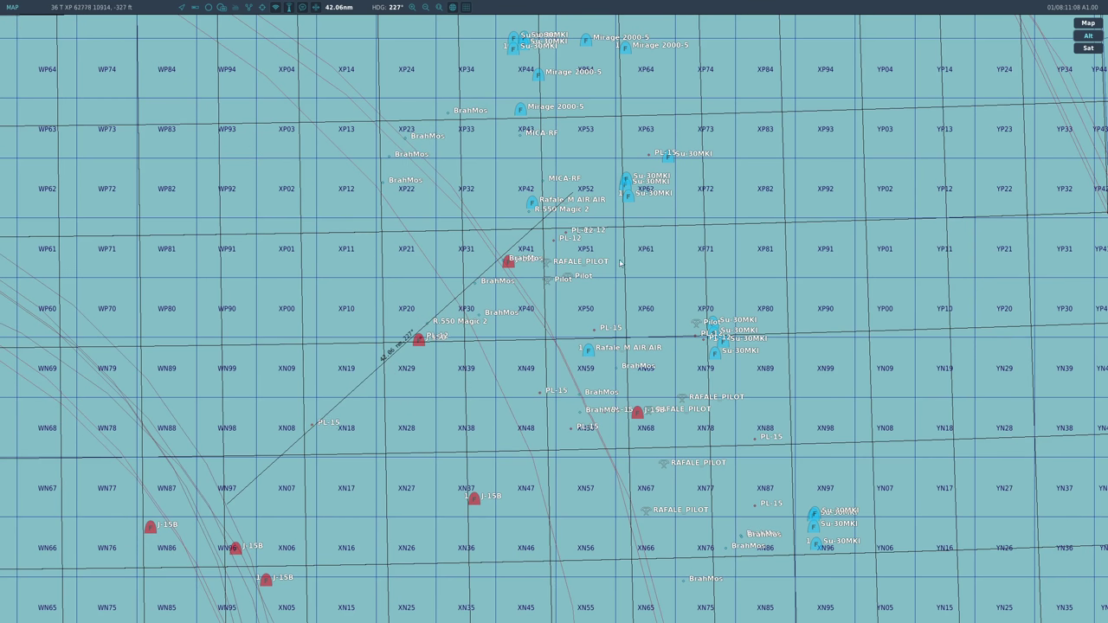
pyautogui.click(713, 336)
pyautogui.scroll(3, 713, 335)
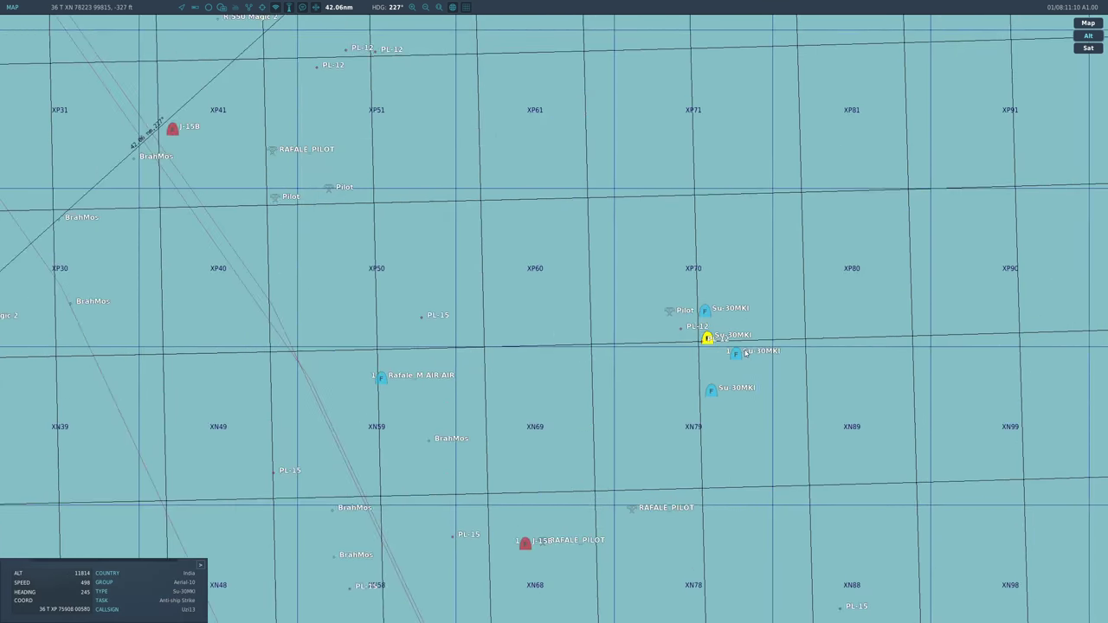
pyautogui.press('F2')
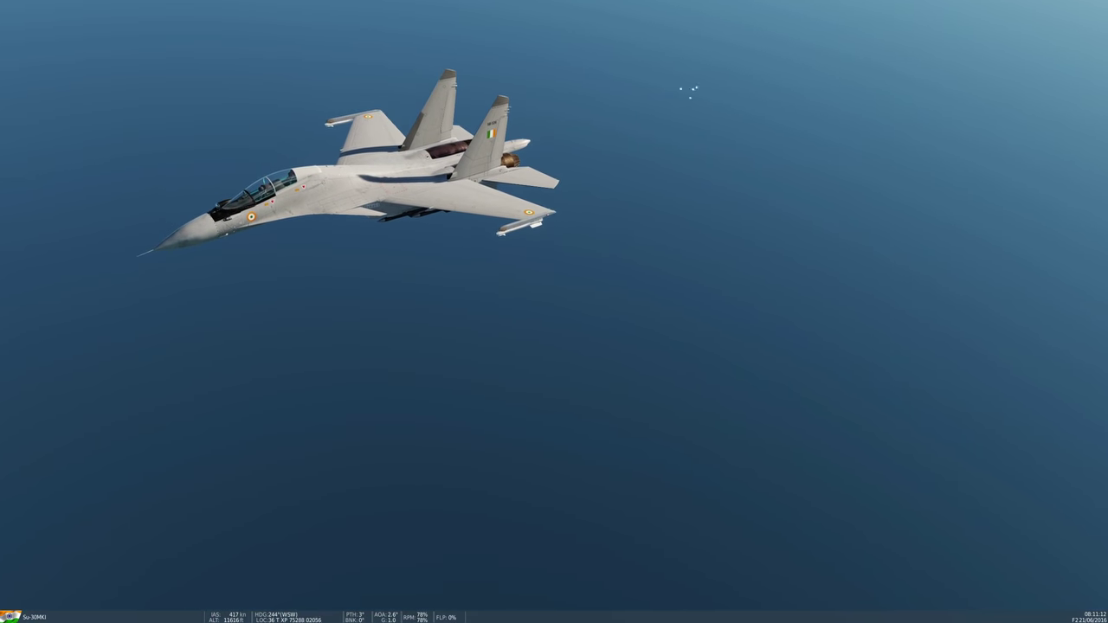
pyautogui.press('F10')
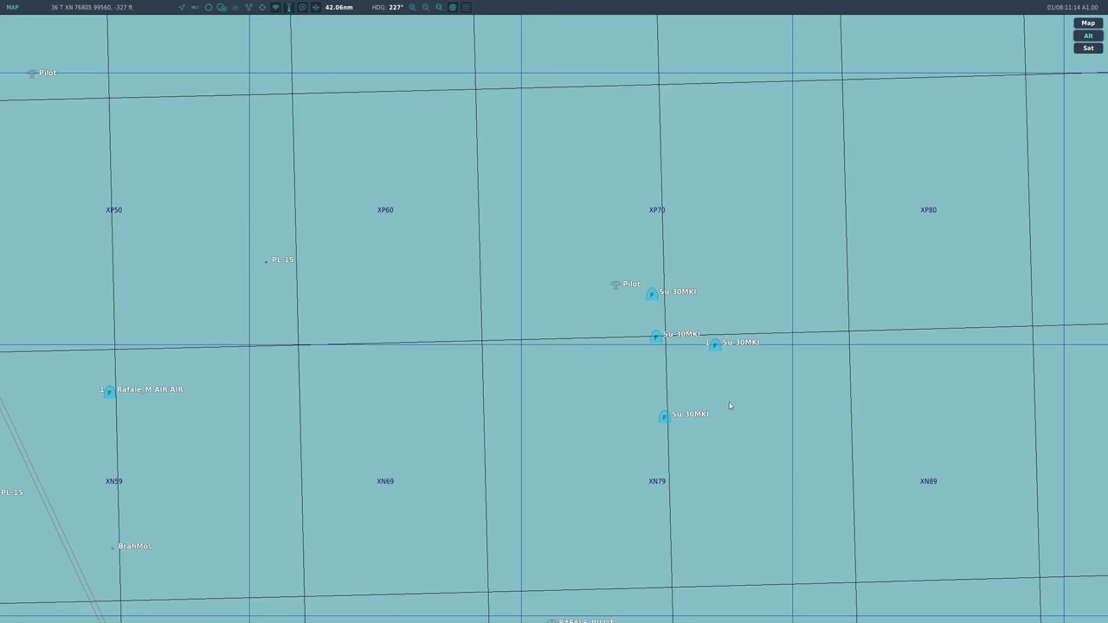
# Select the Su-30MKI of Aerial-8 near the incoming PL-12s, and observe it in the external aircraft view
pyautogui.scroll(-3, 722, 427)
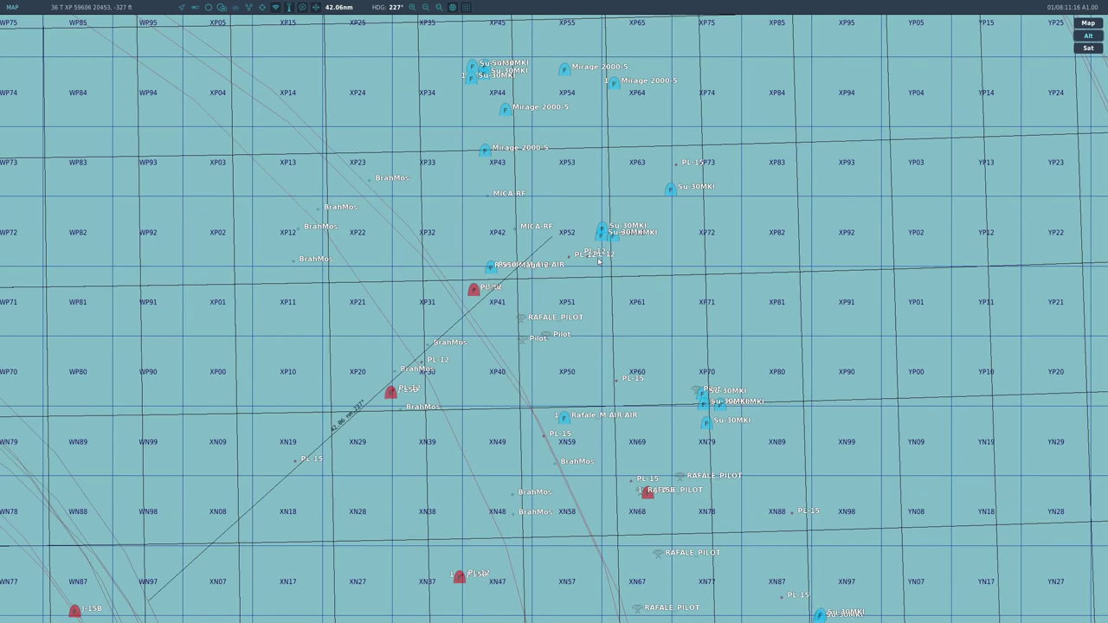
pyautogui.click(609, 235)
pyautogui.scroll(-2, 618, 321)
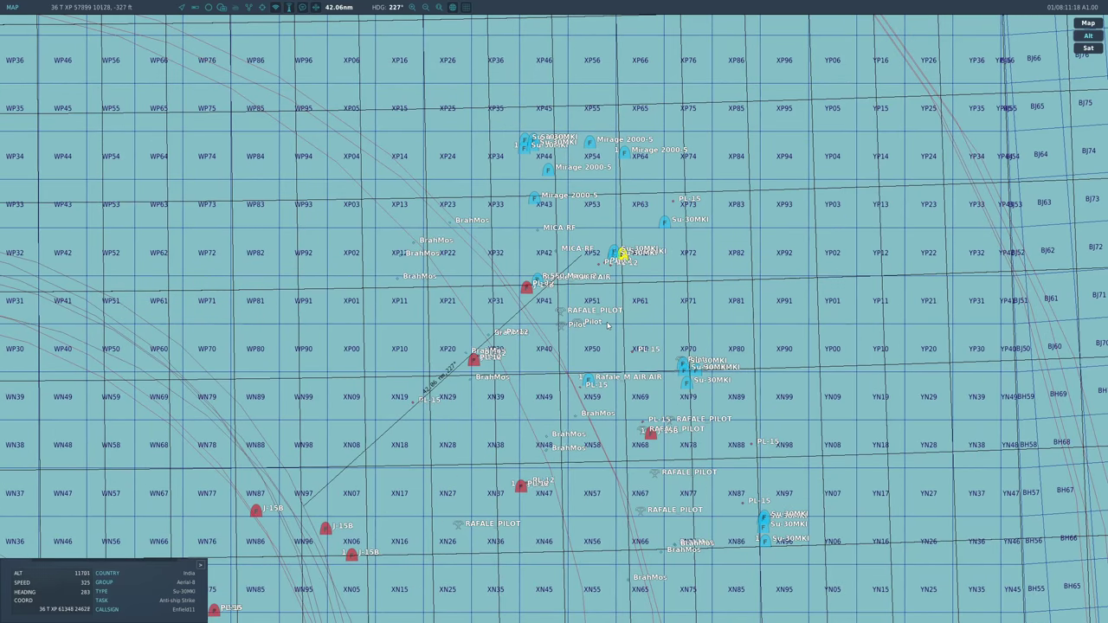
pyautogui.press('F2')
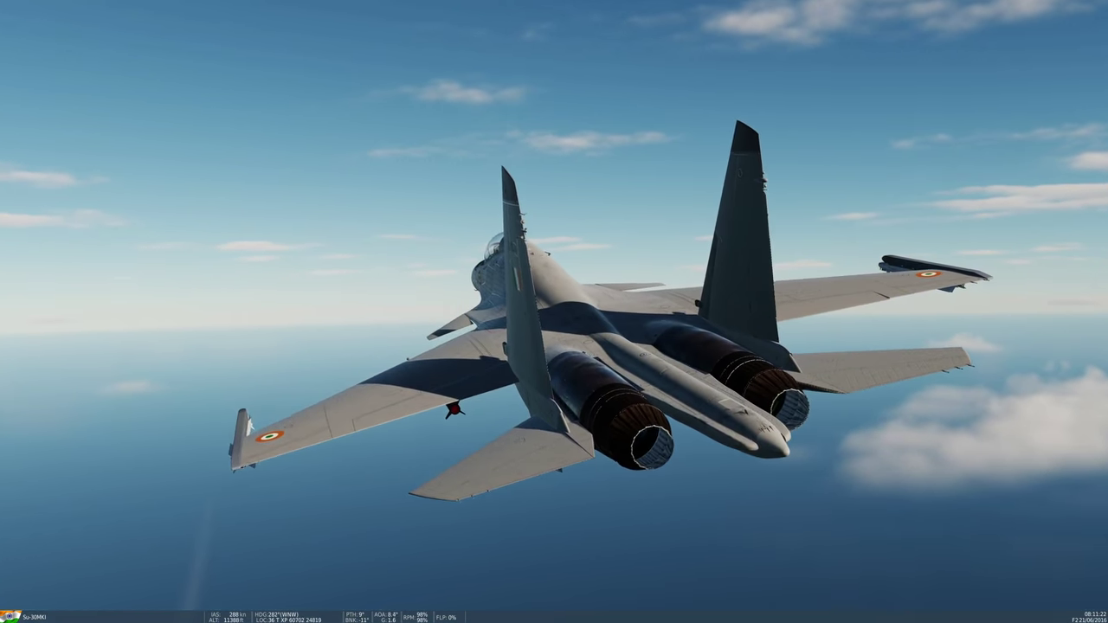
pyautogui.press('F10')
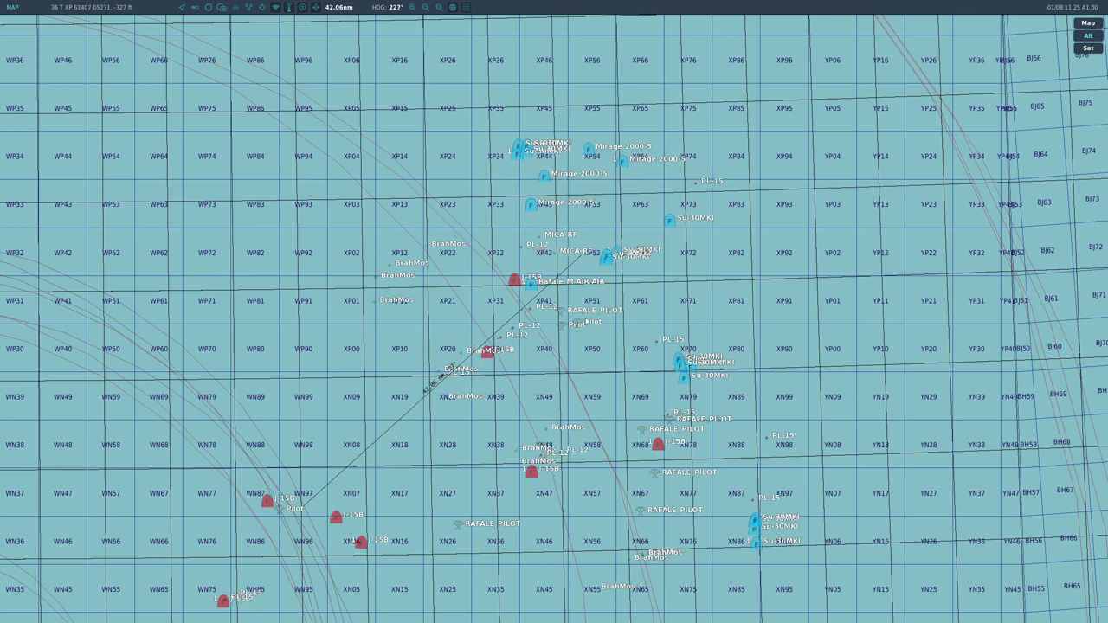
# Follow the PL-12 heading north toward the Mirage 2000-5 group in the weapon view
pyautogui.scroll(1, 525, 252)
pyautogui.moveTo(523, 245)
pyautogui.scroll(-1, 524, 245)
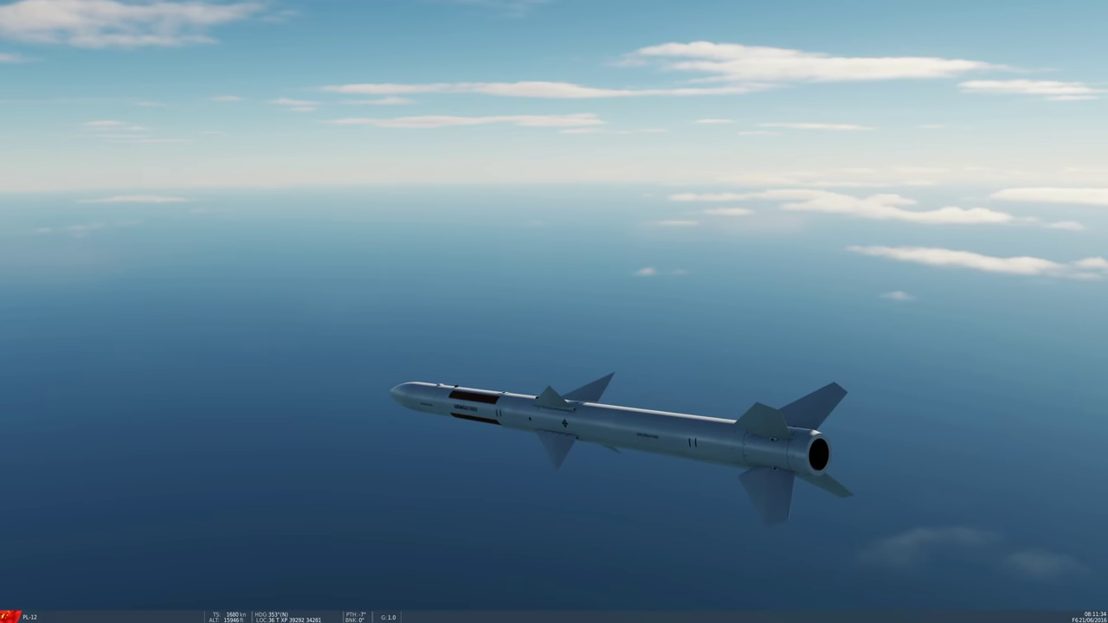
pyautogui.press('F10')
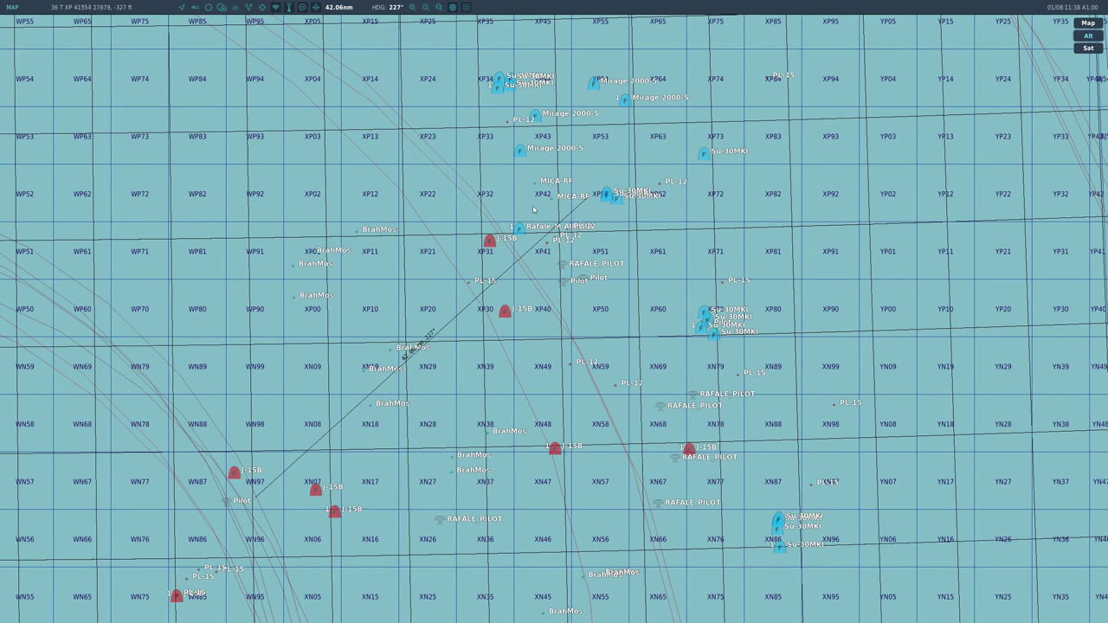
# Follow the PL-12 east of the Rafale M in the weapon view and free camera, and check a PL-12 near the northern Su-30MKIs
pyautogui.click(576, 226)
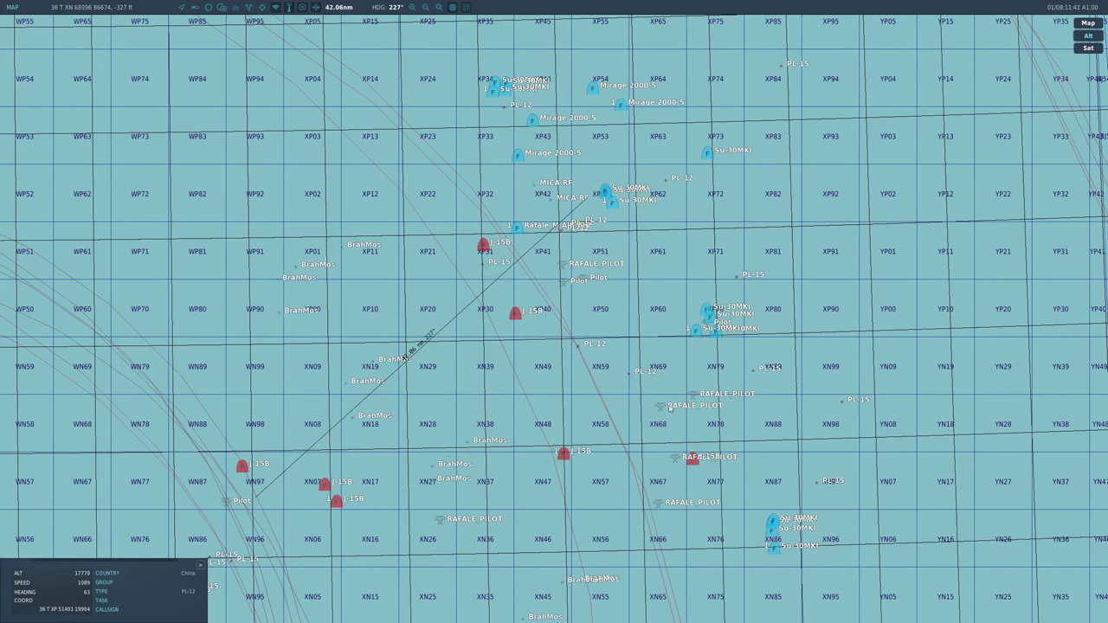
pyautogui.press('F6')
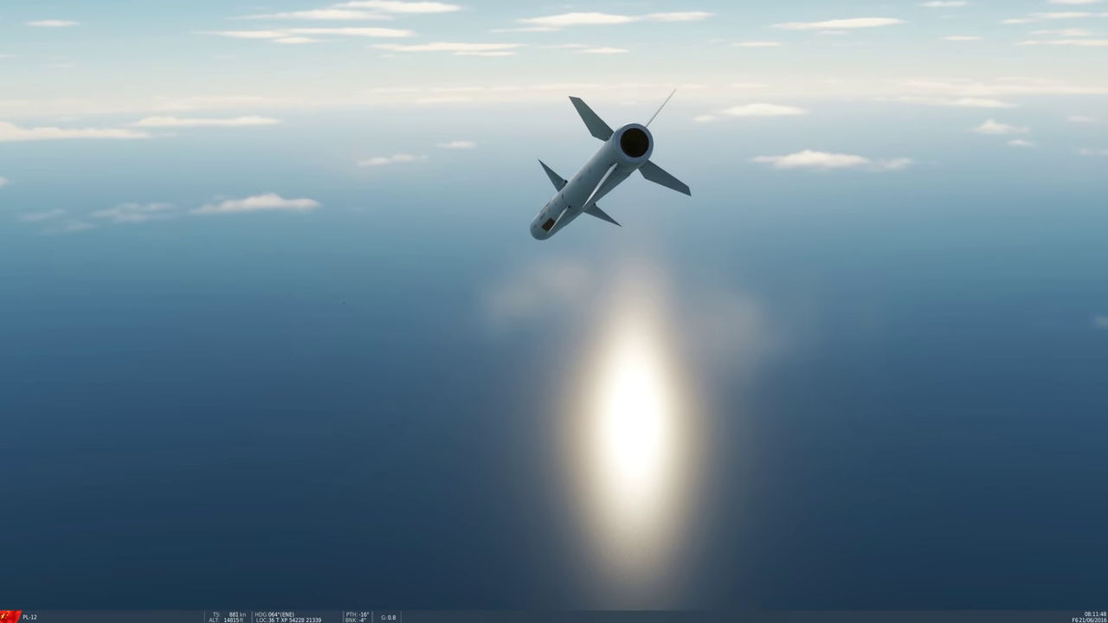
pyautogui.press('F11')
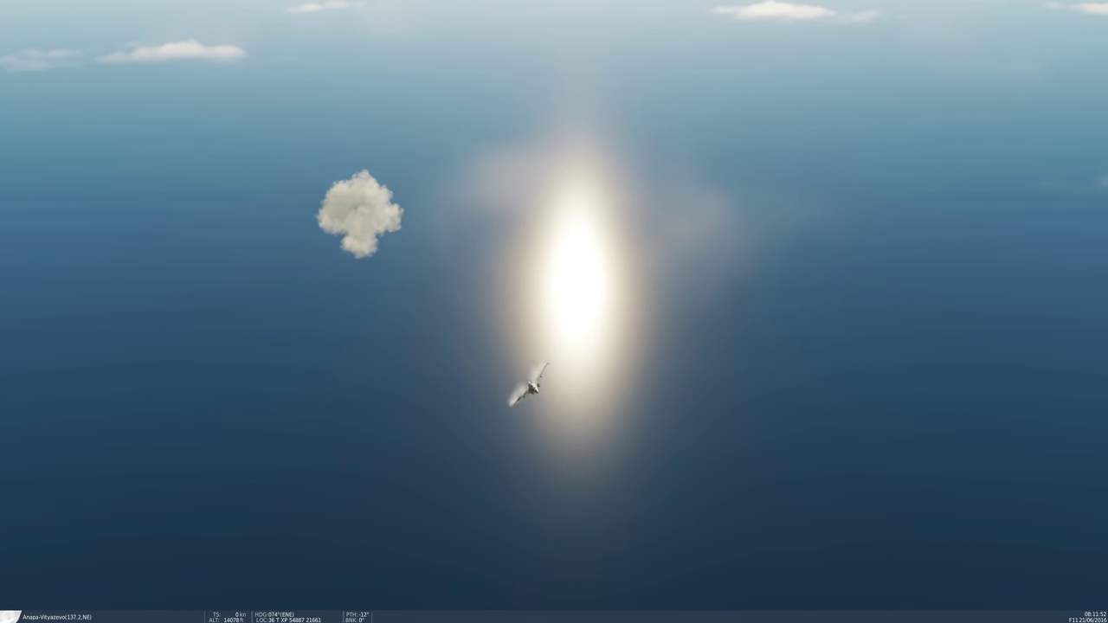
pyautogui.press('F10')
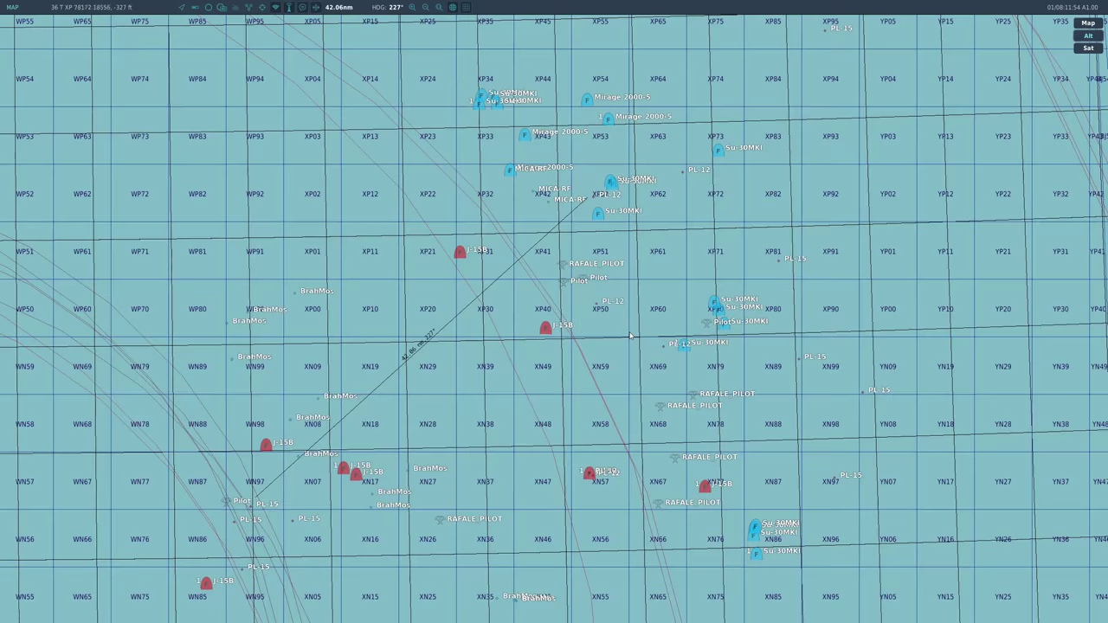
pyautogui.scroll(3, 580, 173)
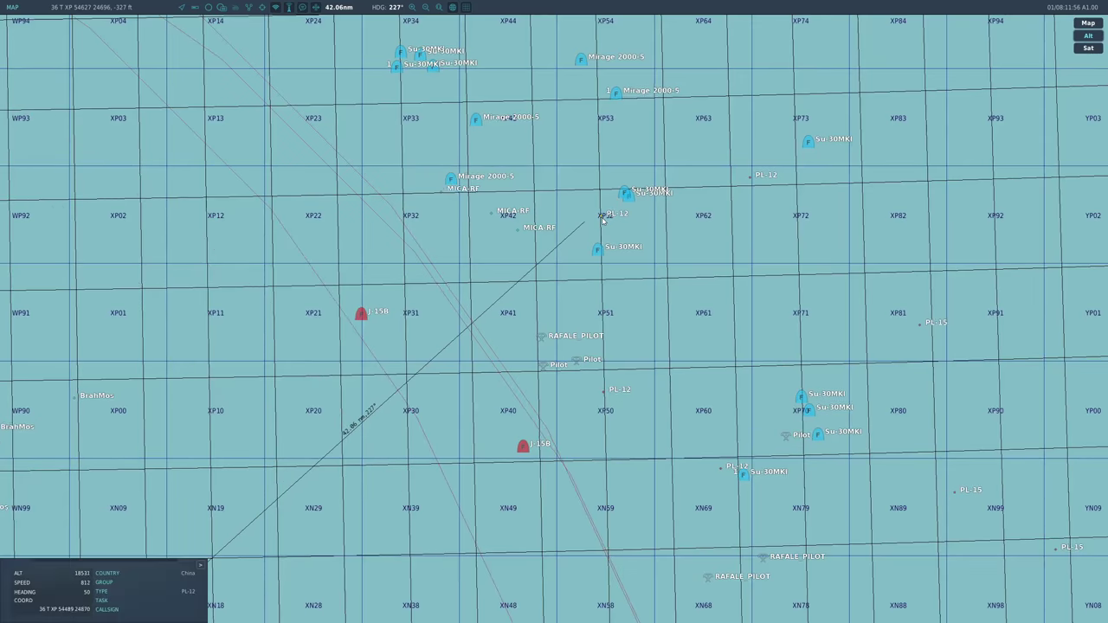
# Follow the China PL-12 near the Su-30MKIs in the weapon view and watch its impact with the free camera
pyautogui.press('F6')
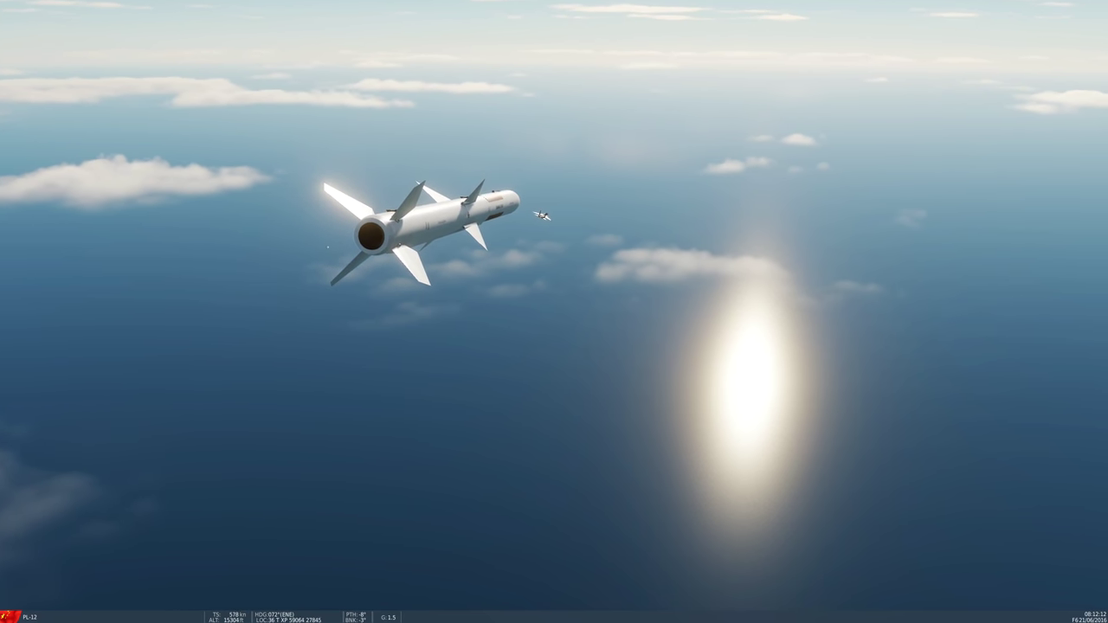
pyautogui.scroll(5, 554, 312)
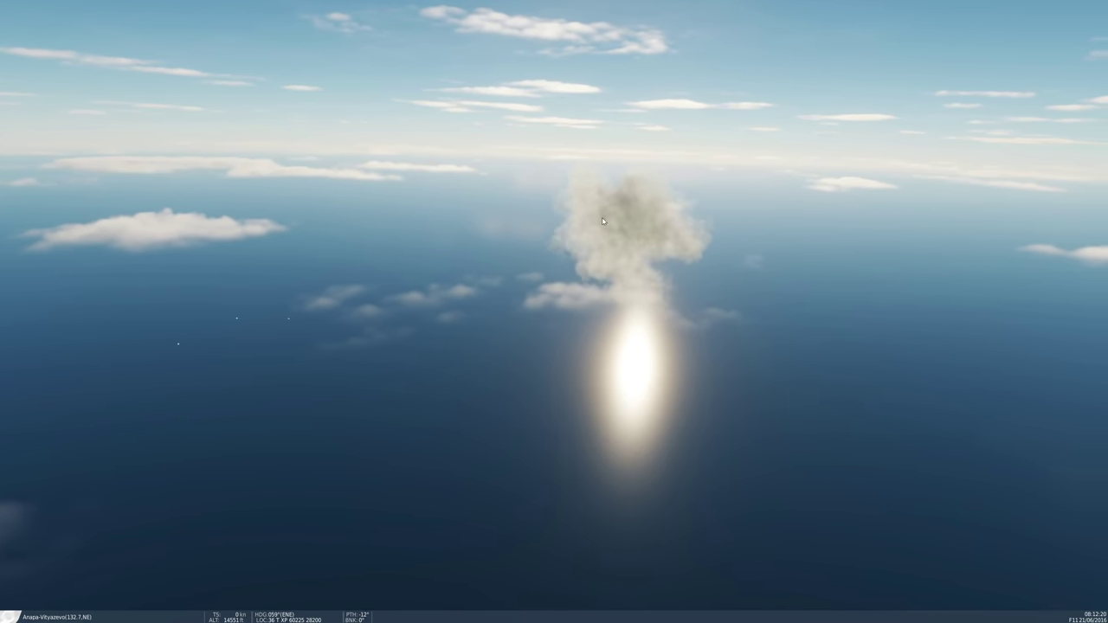
pyautogui.press('F10')
# Select the MICA-RF heading west toward the J-15B and follow it in the weapon view
pyautogui.click(330, 223)
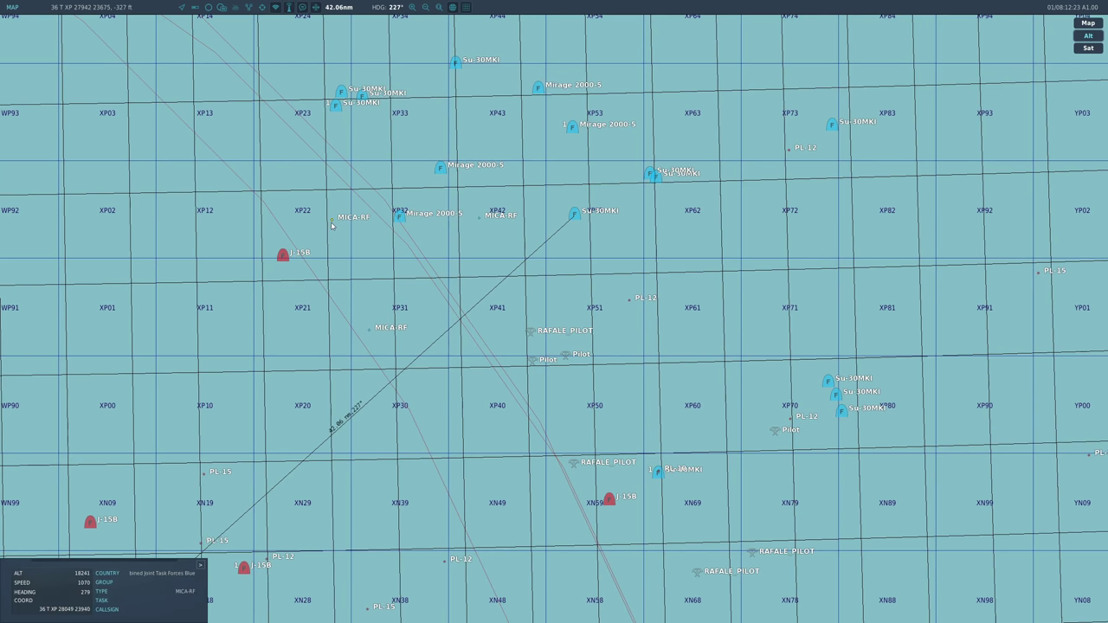
pyautogui.scroll(-5, 495, 138)
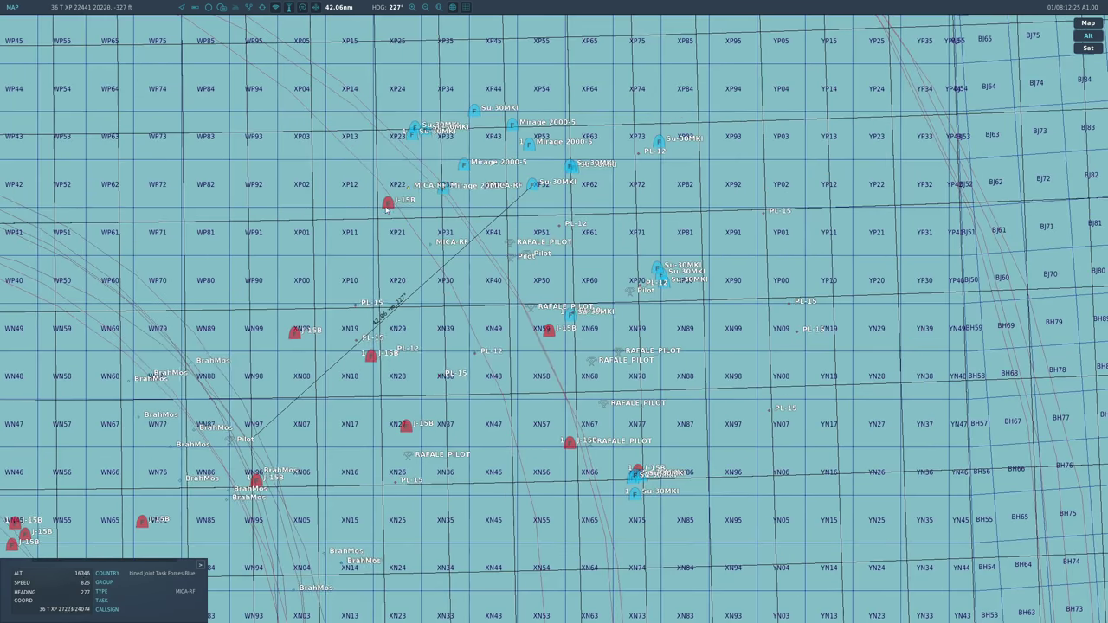
pyautogui.scroll(4, 386, 209)
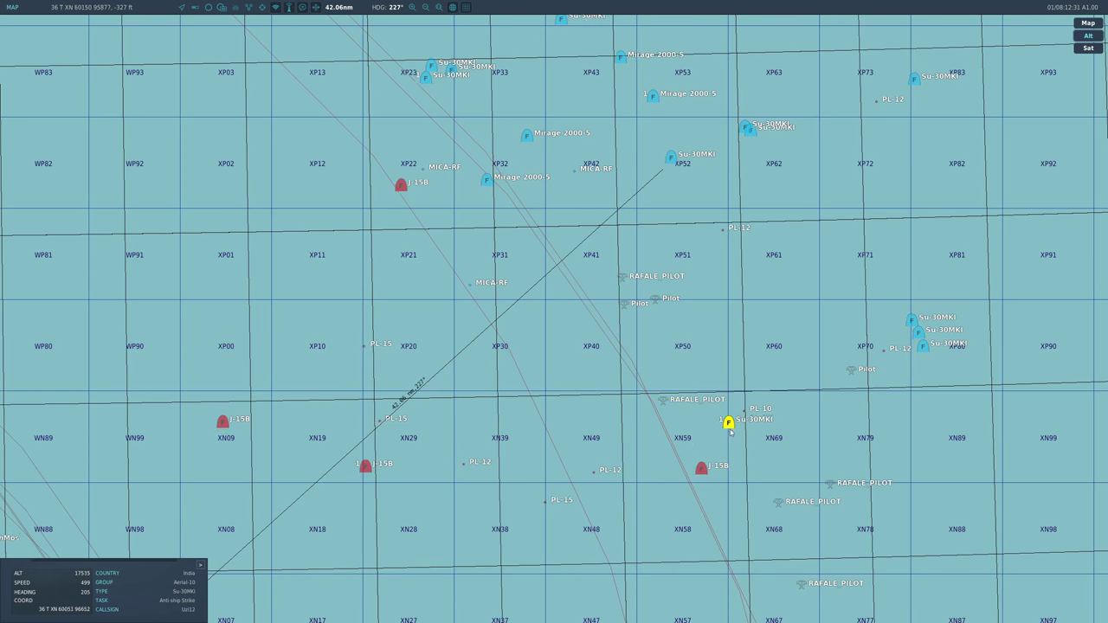
pyautogui.press('F6')
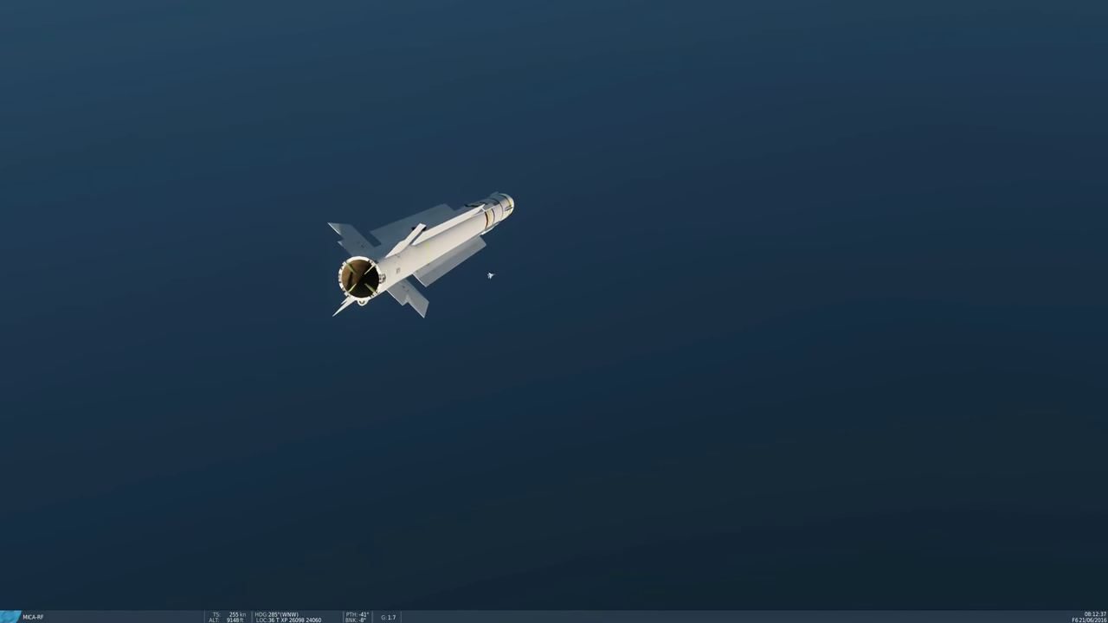
pyautogui.press('F10')
# Observe the Su-30MKI of Aerial-10 engaging the nearby J-15B in the external aircraft view, checking both positions on the map
pyautogui.press('F2')
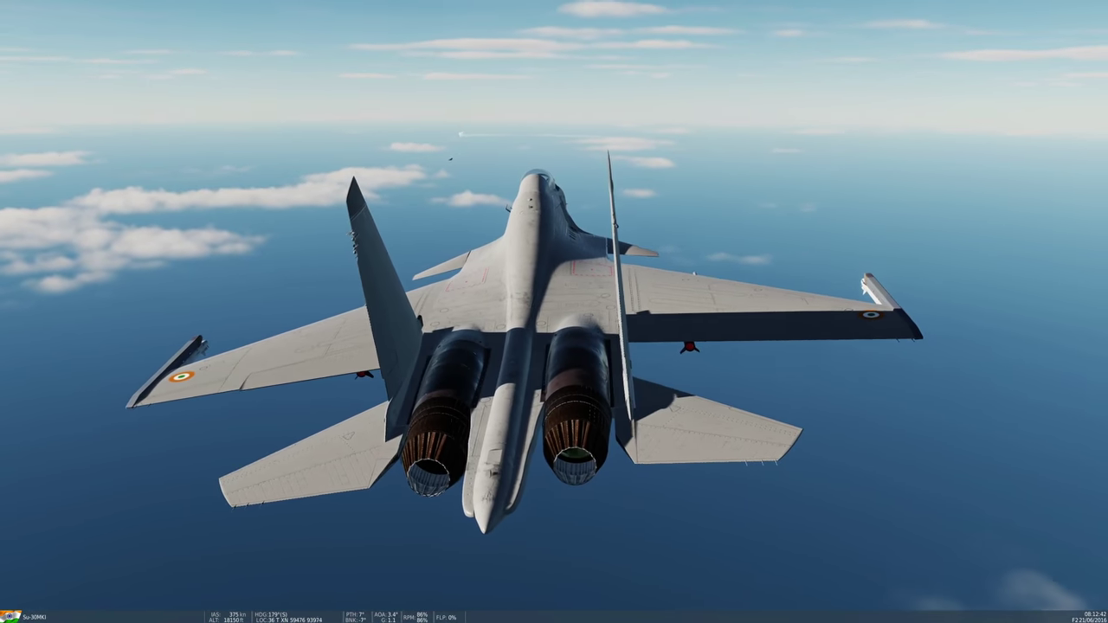
pyautogui.press('F10')
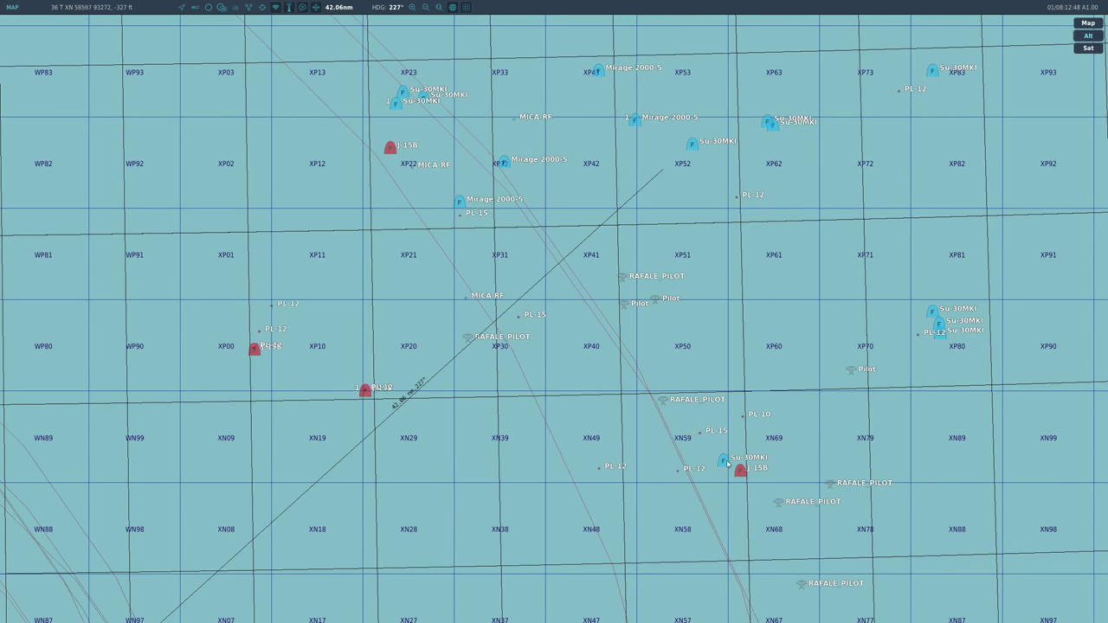
pyautogui.press('F2')
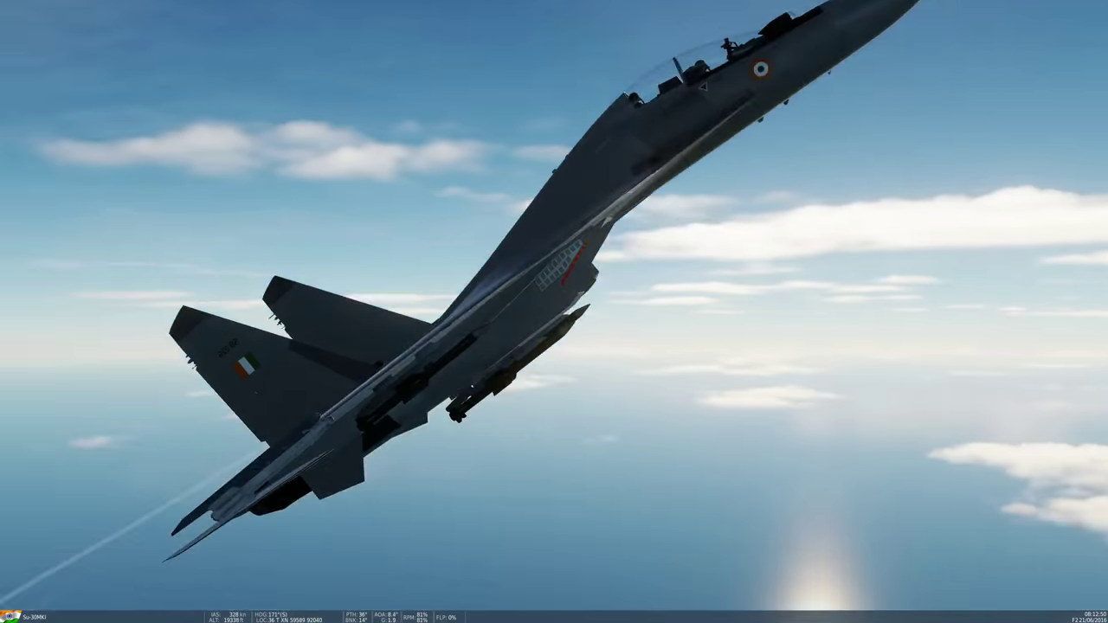
pyautogui.press('F10')
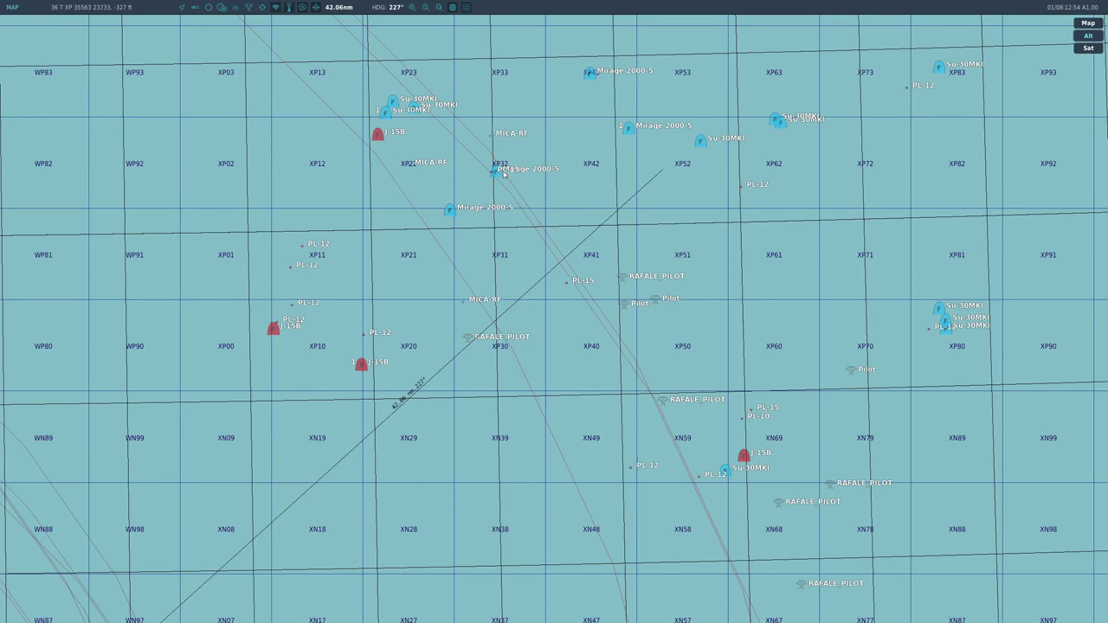
# Select the Su-30MKI of Aerial-9 beside the J-15B, and observe their close fight in the nearest-combat and external aircraft views
pyautogui.click(381, 118)
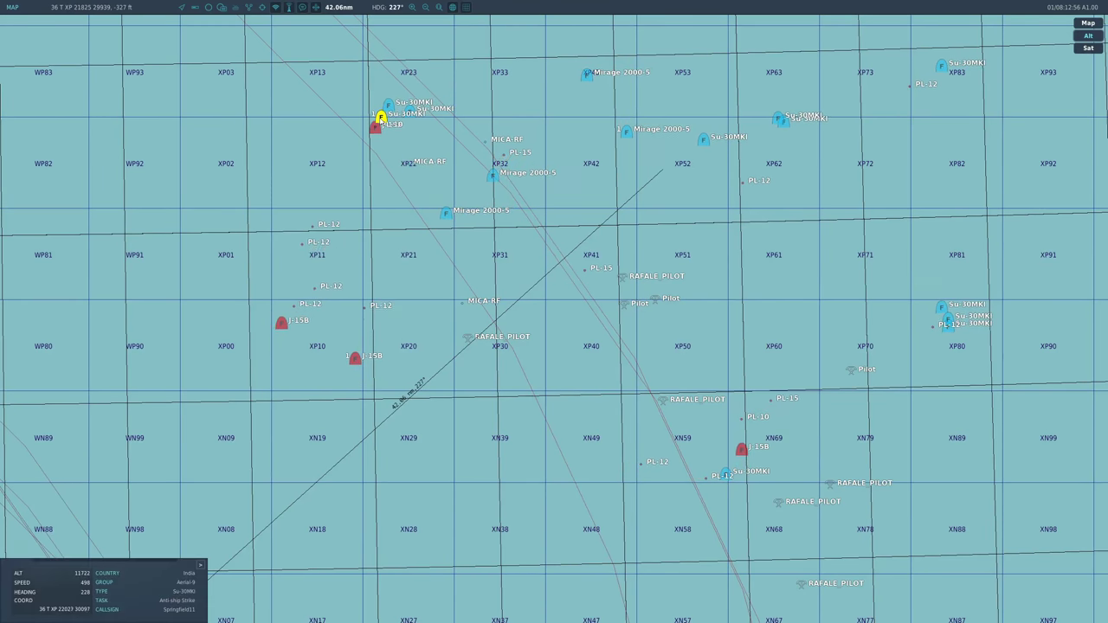
pyautogui.press('F5')
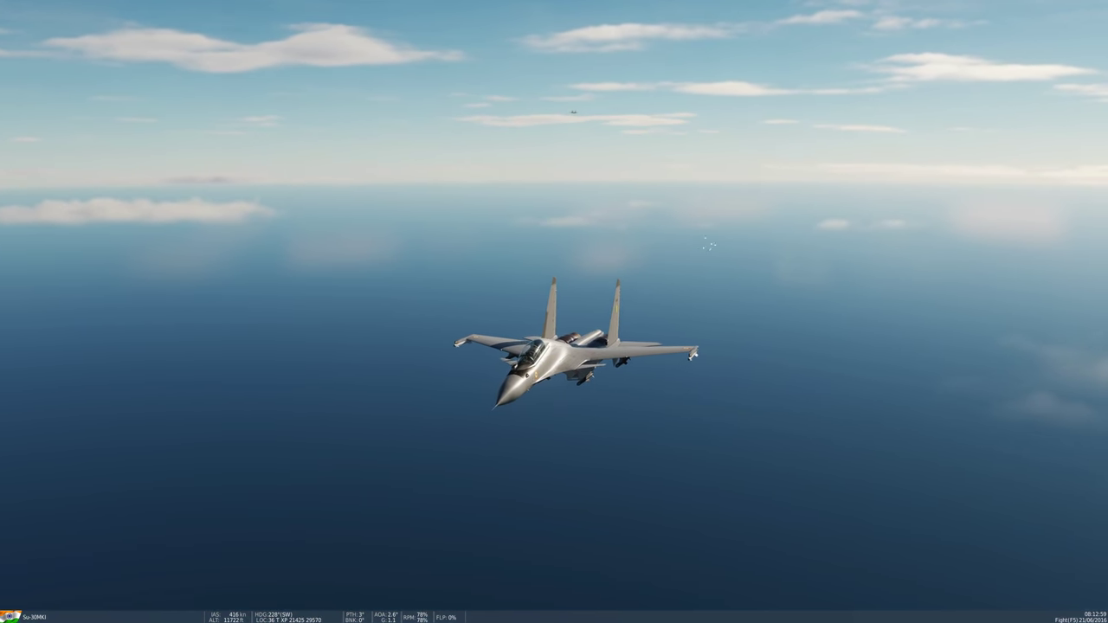
pyautogui.press('F10')
pyautogui.press('F5')
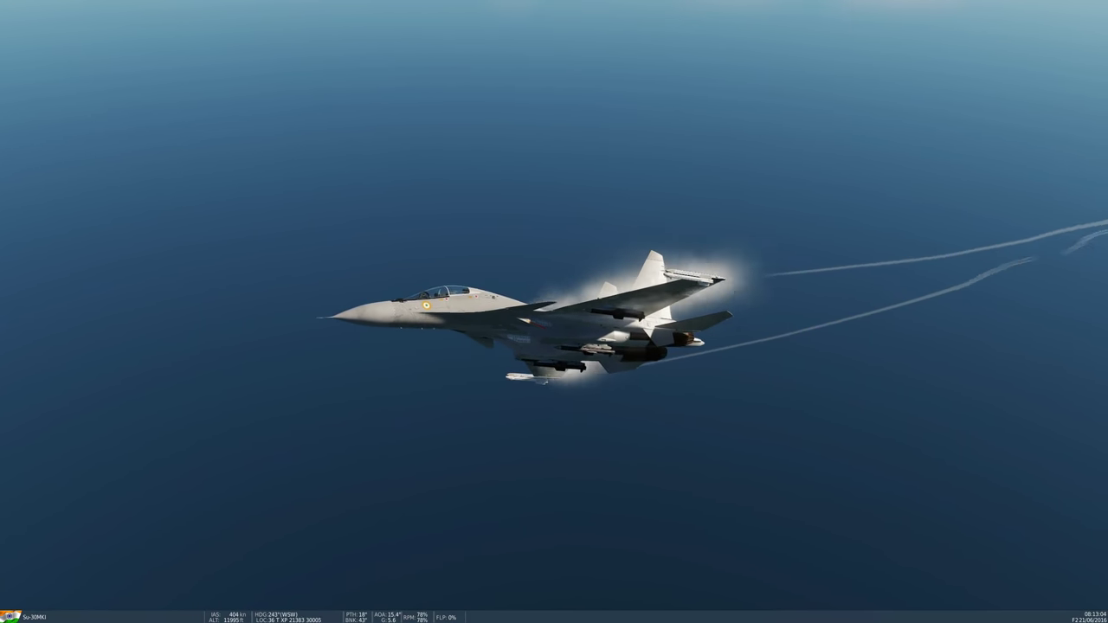
pyautogui.press('F10')
# Check the PL-12 closing on Aerial-9, and watch the targeted Su-30MKI in the external aircraft view and free camera
pyautogui.click(279, 241)
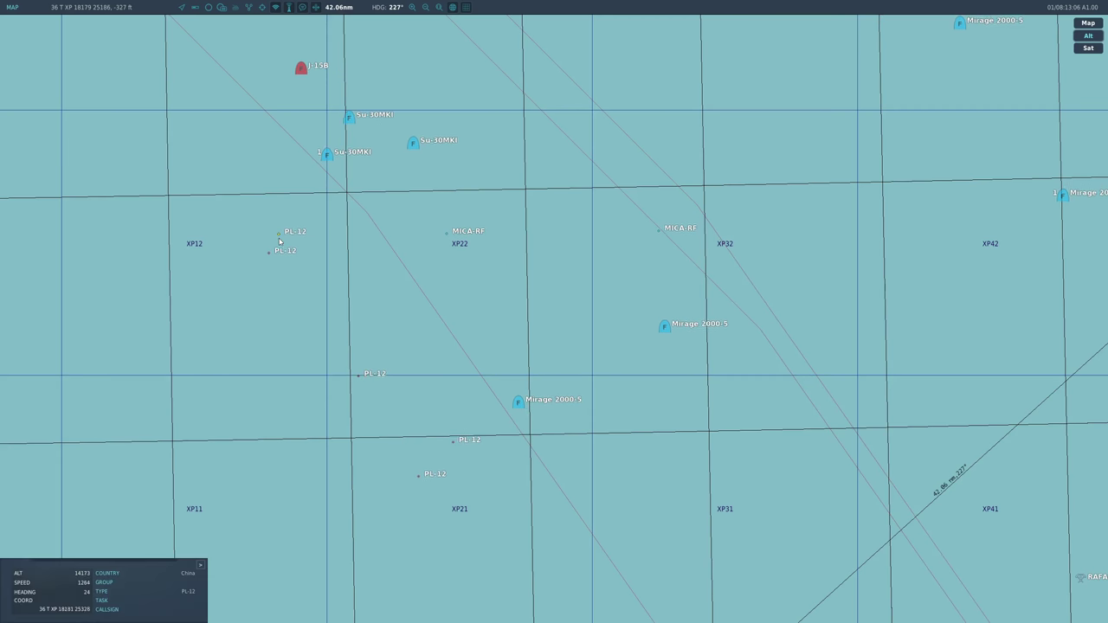
pyautogui.press('F2')
pyautogui.hotkey('ctrl', 'F11')
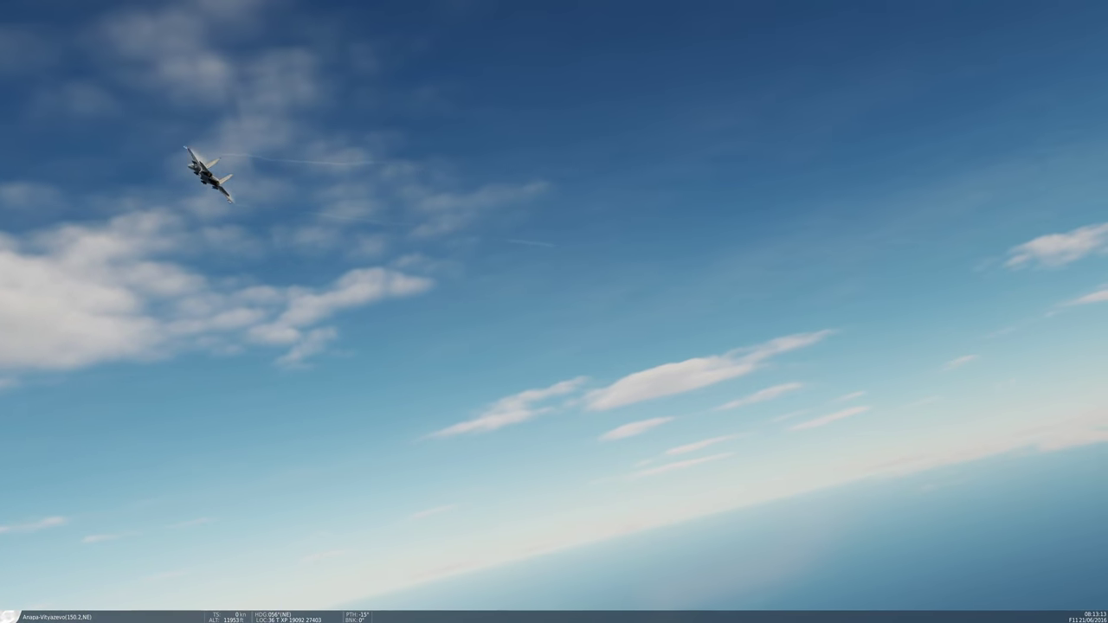
pyautogui.press('F10')
pyautogui.press('F2')
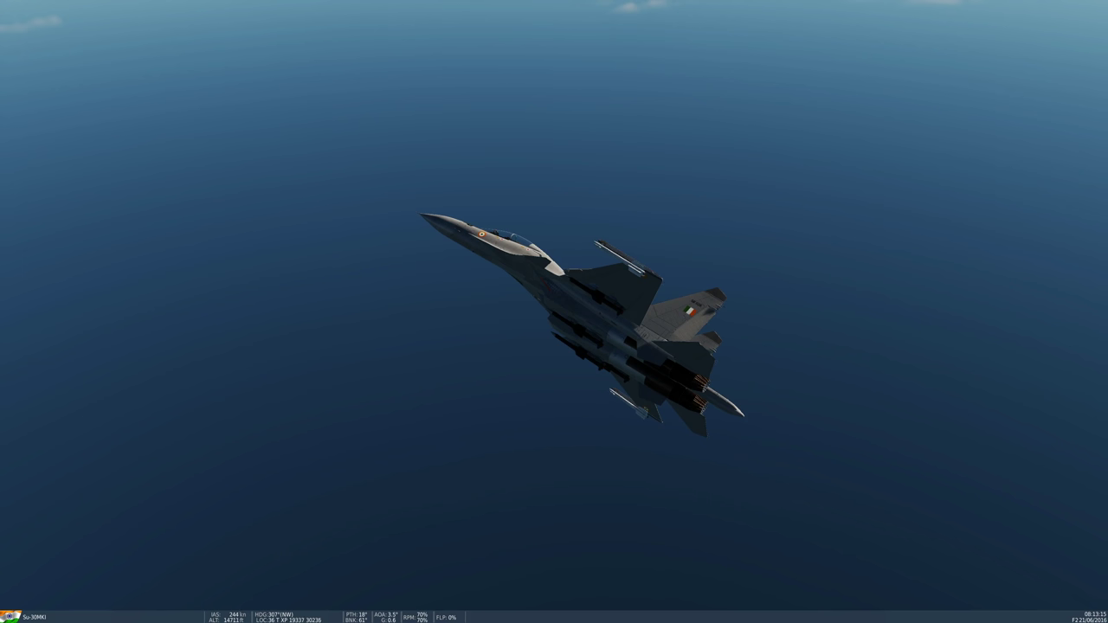
pyautogui.press('F10')
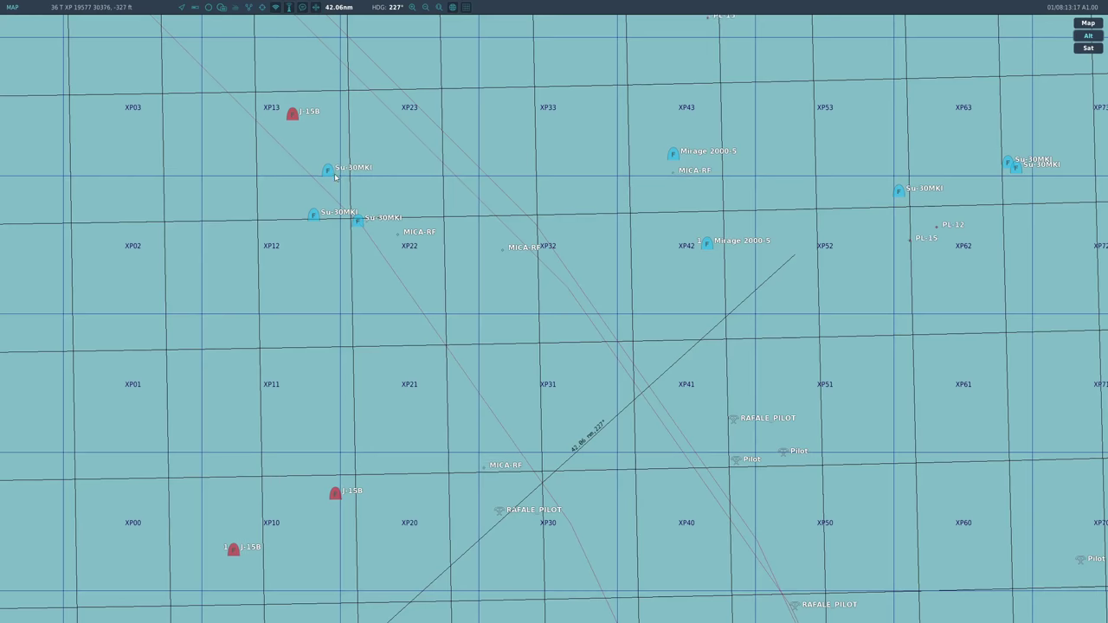
# Examine the positions of the Su-30MKIs, Mirage 2000-5s, J-15Bs and missiles across the air battle on the map
pyautogui.scroll(-2, 480, 224)
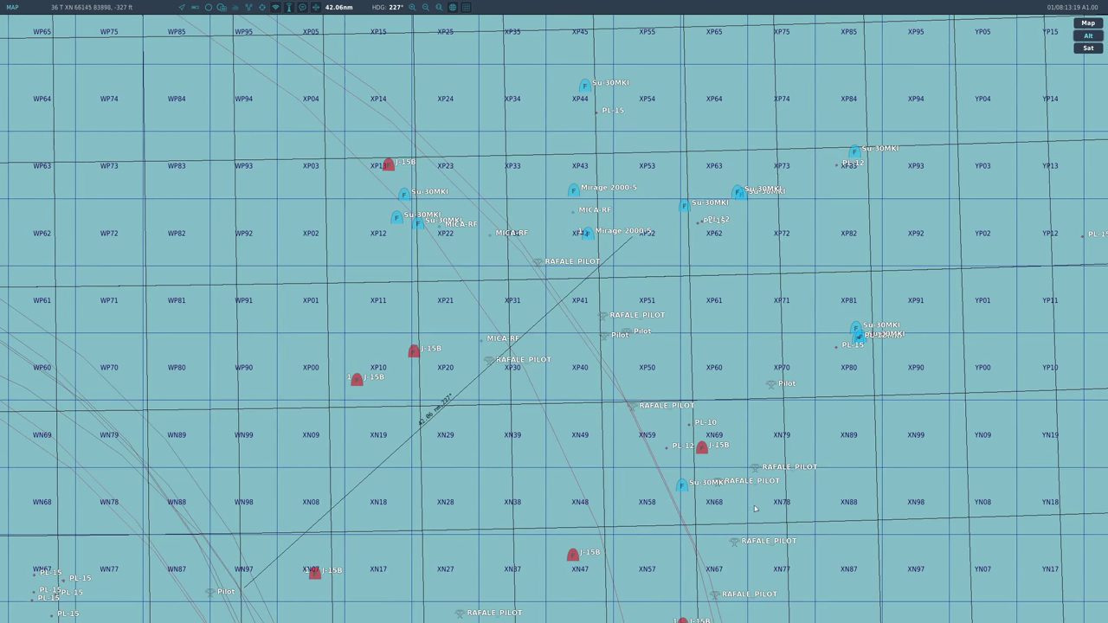
pyautogui.scroll(-1, 521, 317)
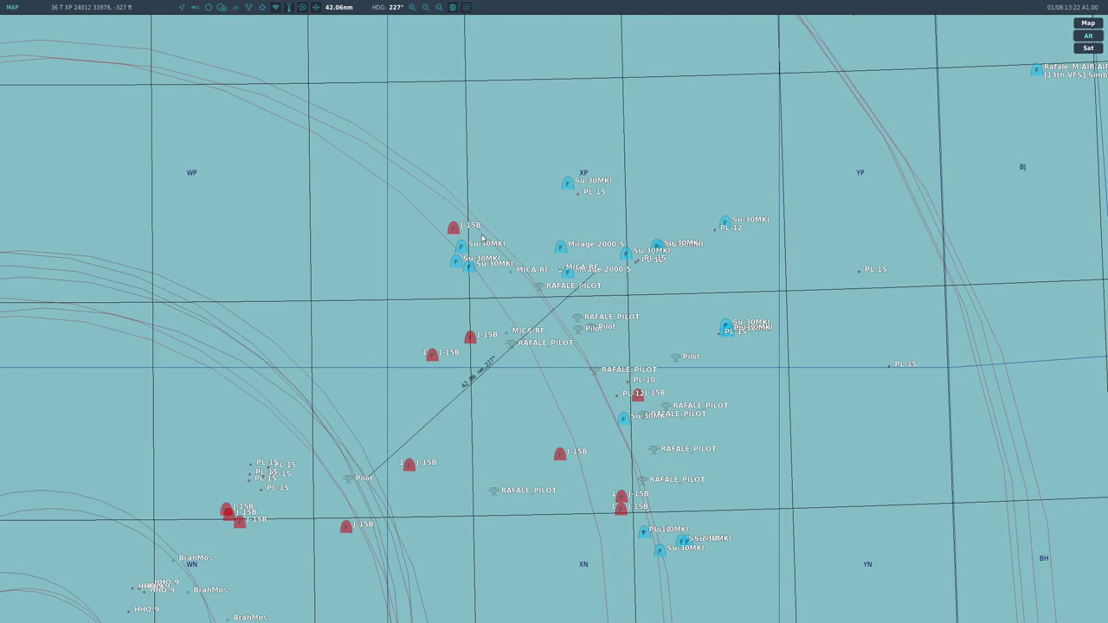
pyautogui.scroll(2, 482, 237)
pyautogui.scroll(1, 479, 205)
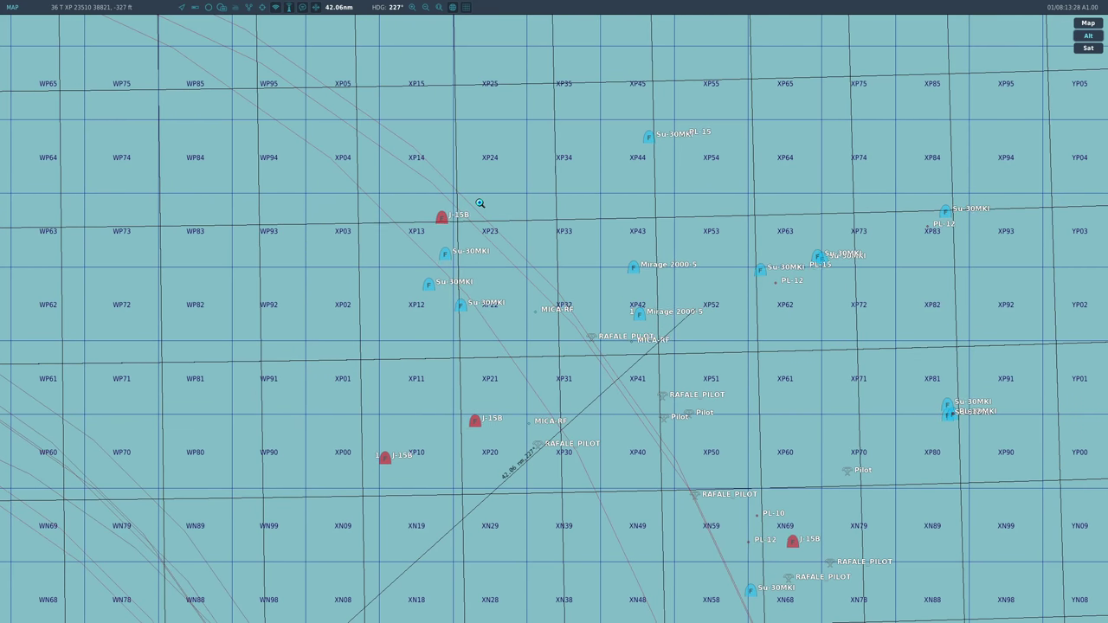
pyautogui.scroll(-1, 617, 438)
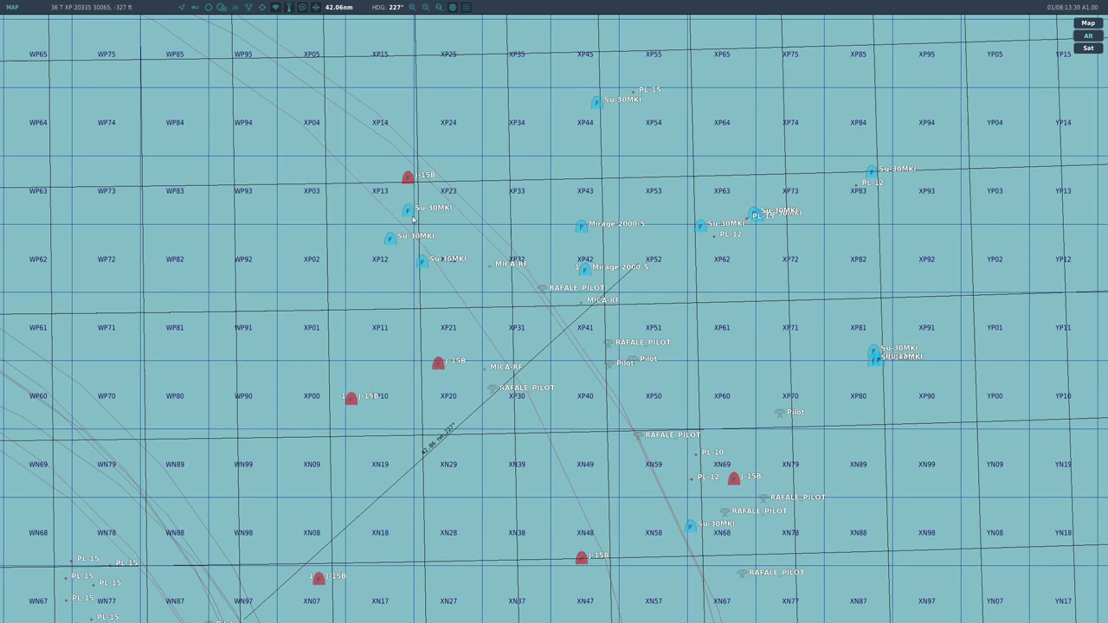
pyautogui.scroll(-5, 585, 320)
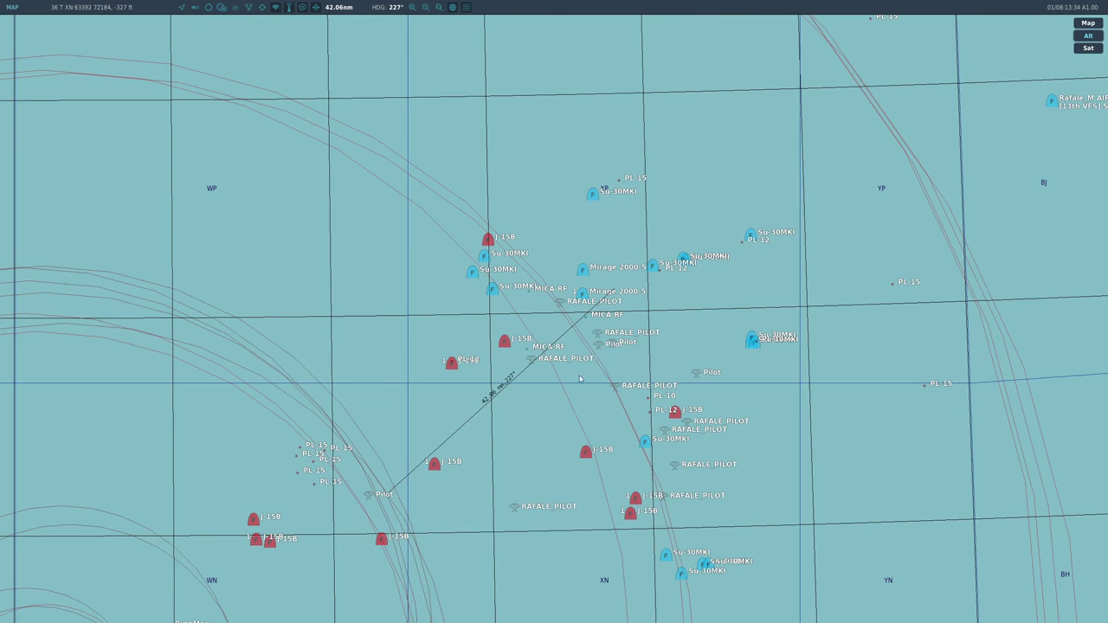
# Examine the BrahMos missiles approaching the Chinese carrier group and the HHQ-9 interceptors around it on the map
pyautogui.scroll(-4, 571, 403)
pyautogui.scroll(10, 413, 454)
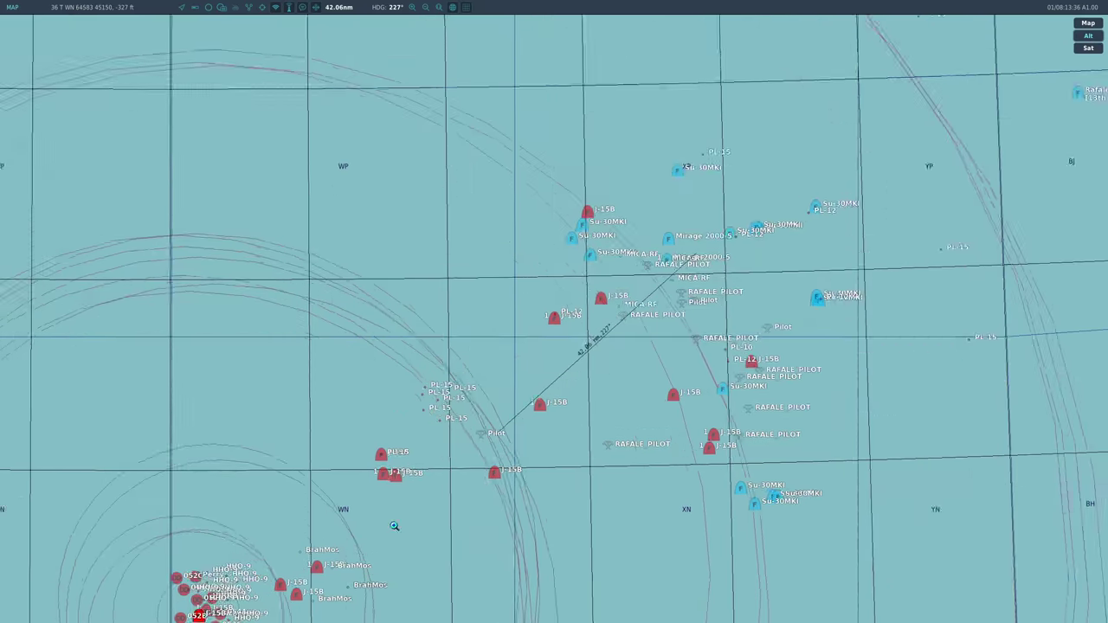
pyautogui.scroll(-8, 496, 366)
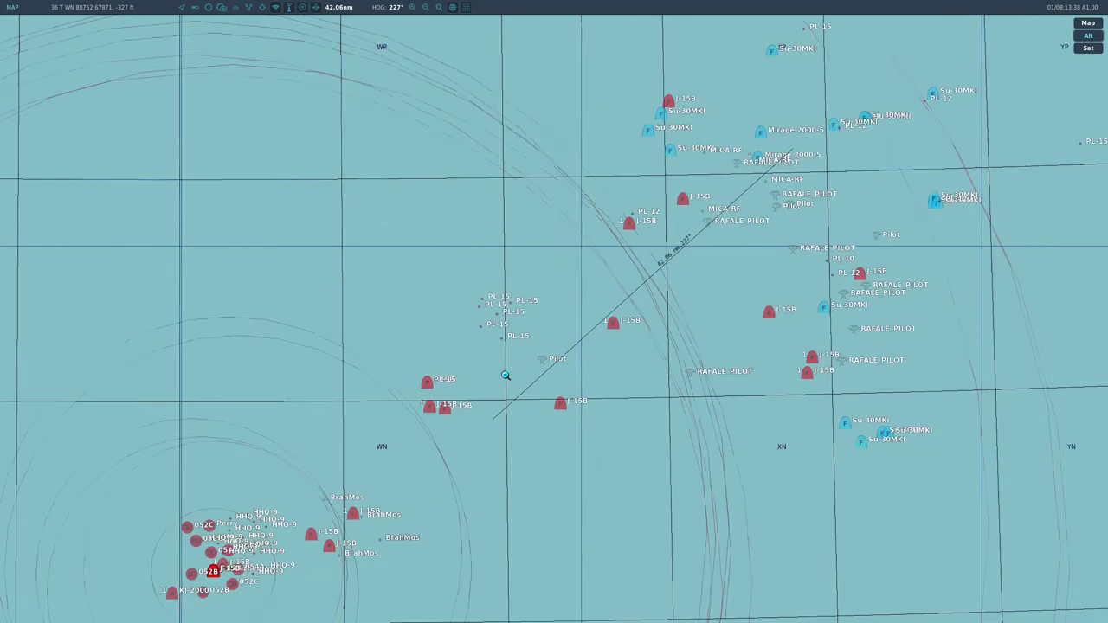
pyautogui.scroll(8, 414, 437)
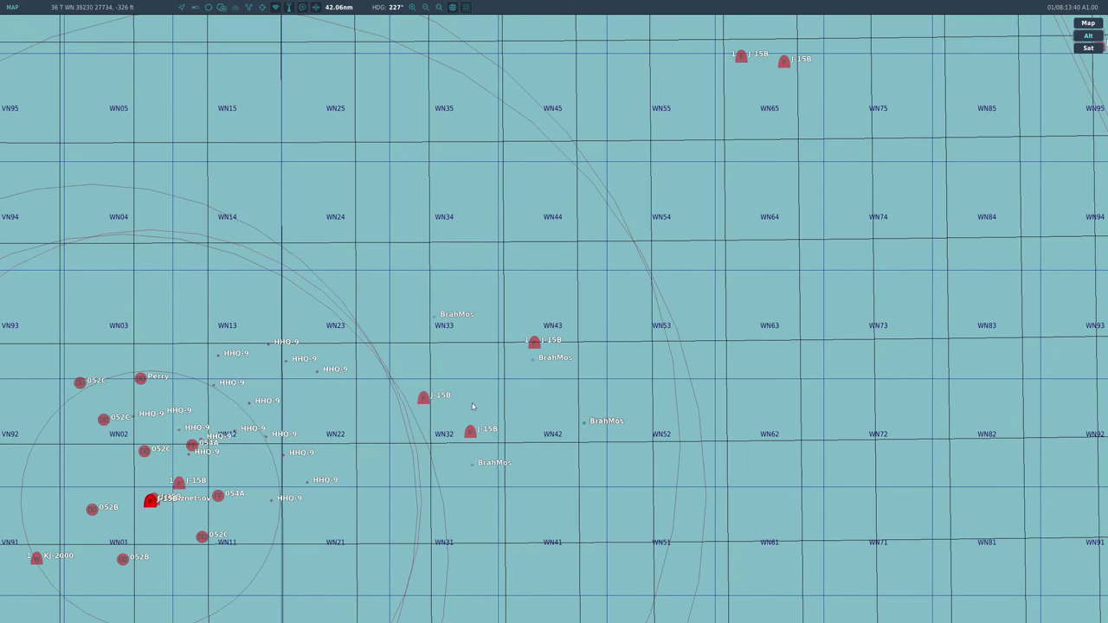
pyautogui.scroll(-3, 508, 391)
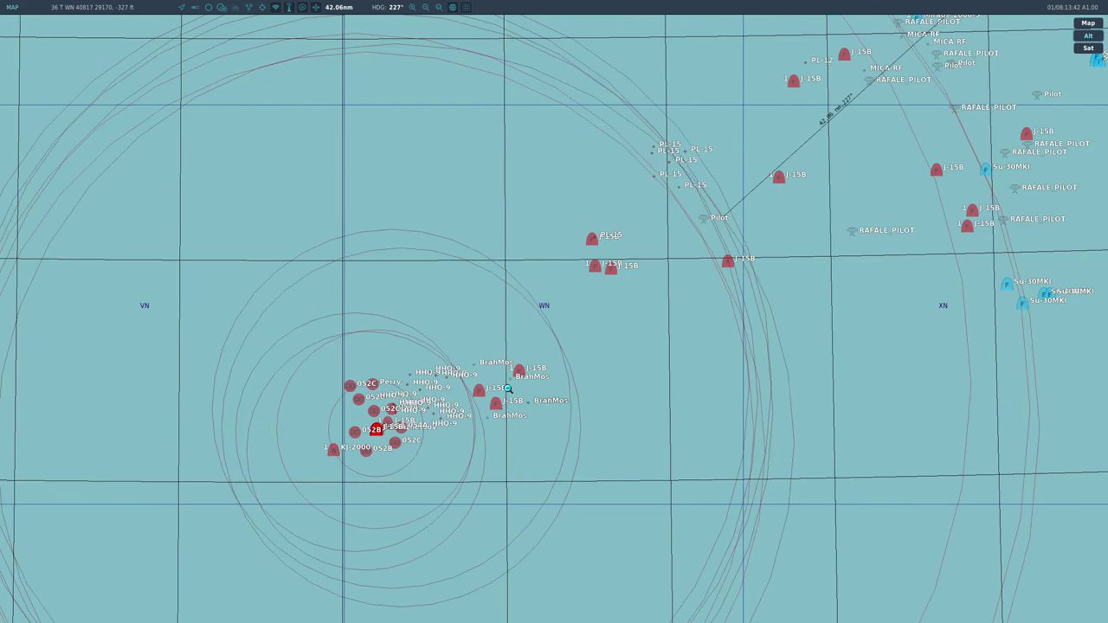
pyautogui.scroll(2, 432, 420)
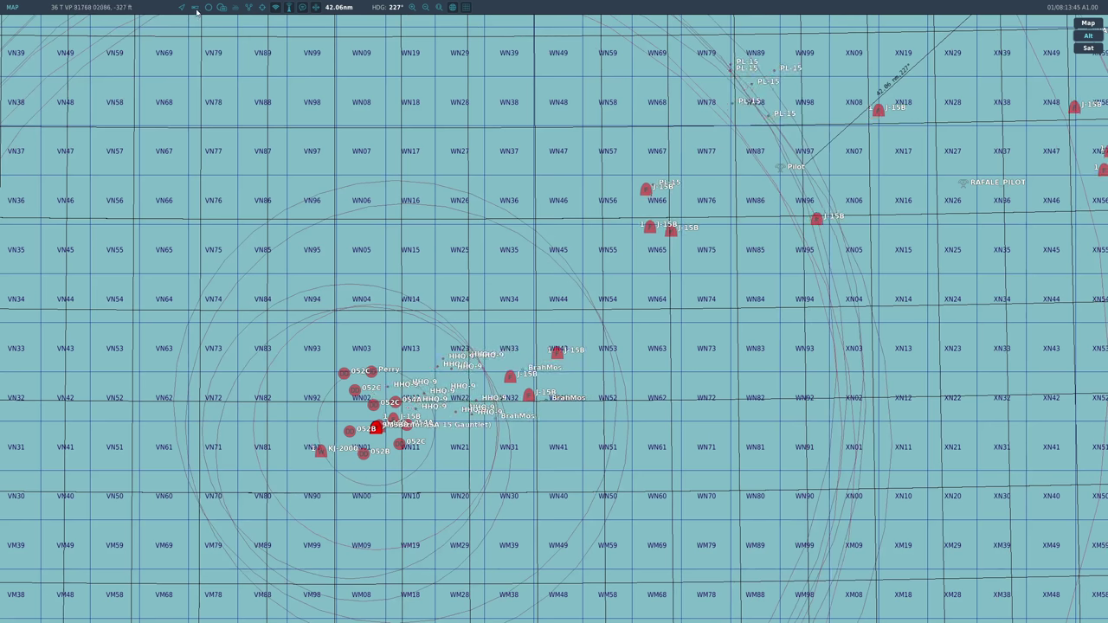
# Show unit health bars on the map, then select a BrahMos east of the carrier group and follow it in the weapon view
pyautogui.scroll(2, 389, 489)
pyautogui.scroll(2, 505, 435)
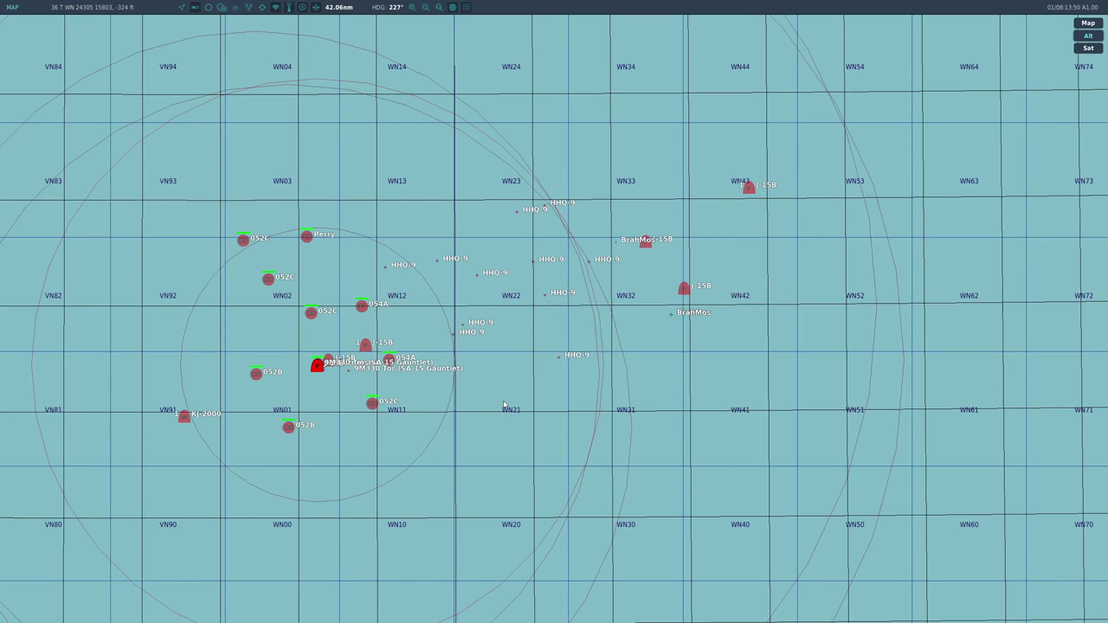
pyautogui.click(661, 317)
pyautogui.press('F2')
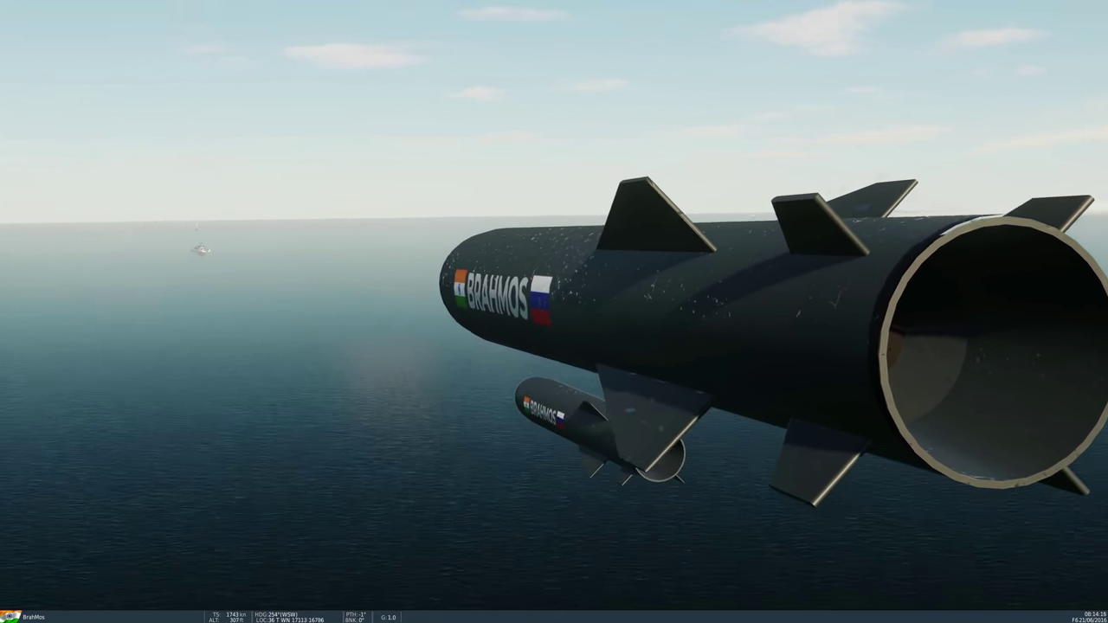
pyautogui.press('F10')
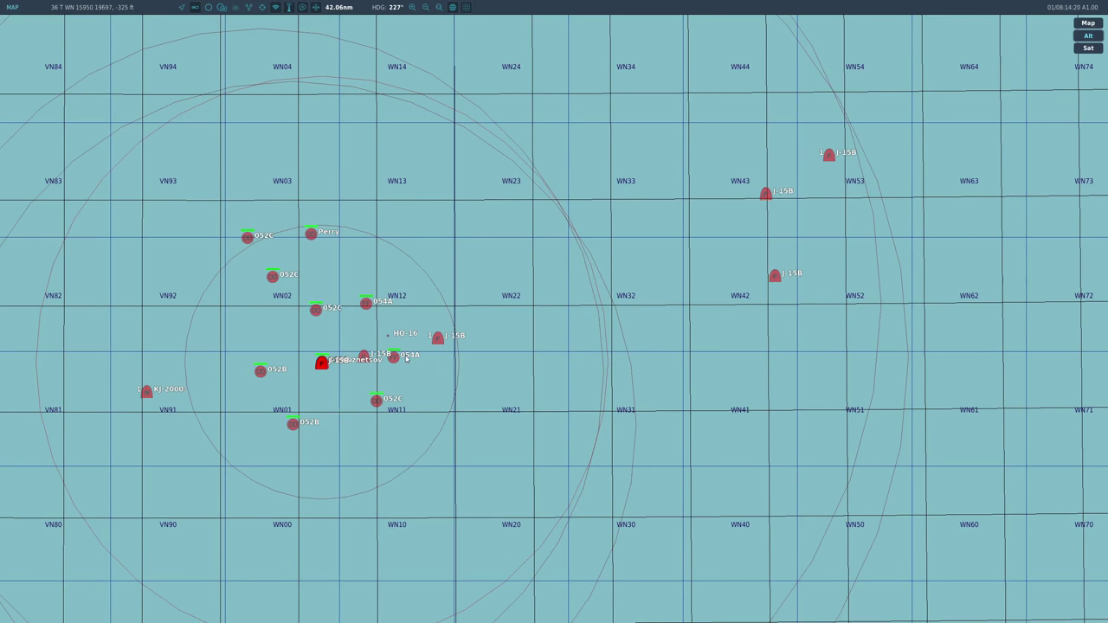
# Check the carrier group's ship health bars on the map, and survey the missiles around the Mirage 2000-5s and J-15Bs
pyautogui.scroll(2, 350, 362)
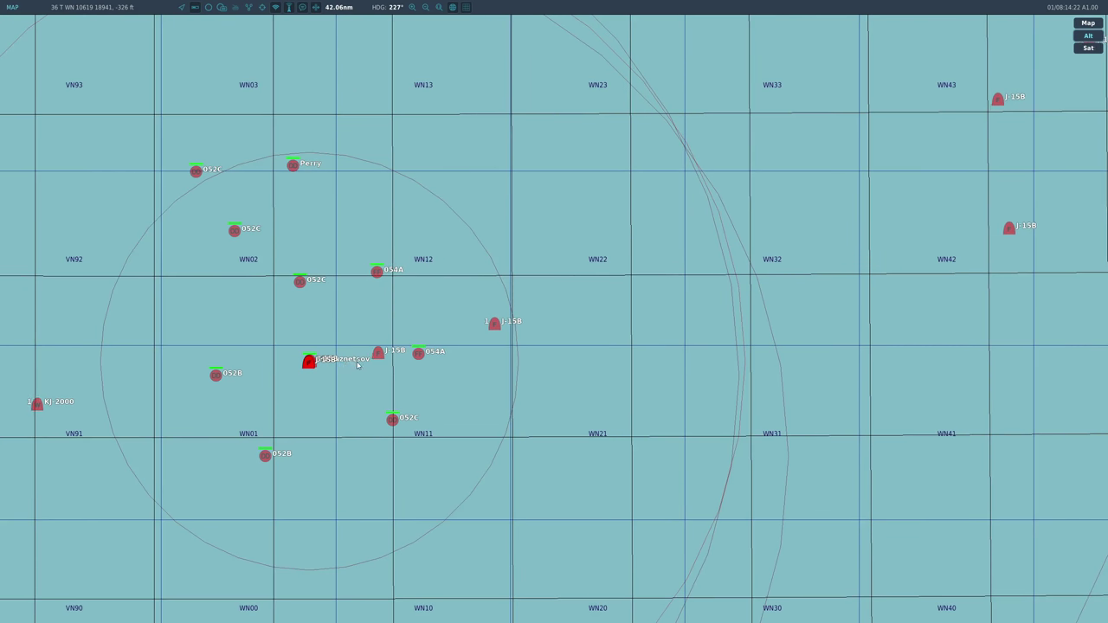
pyautogui.scroll(-4, 440, 398)
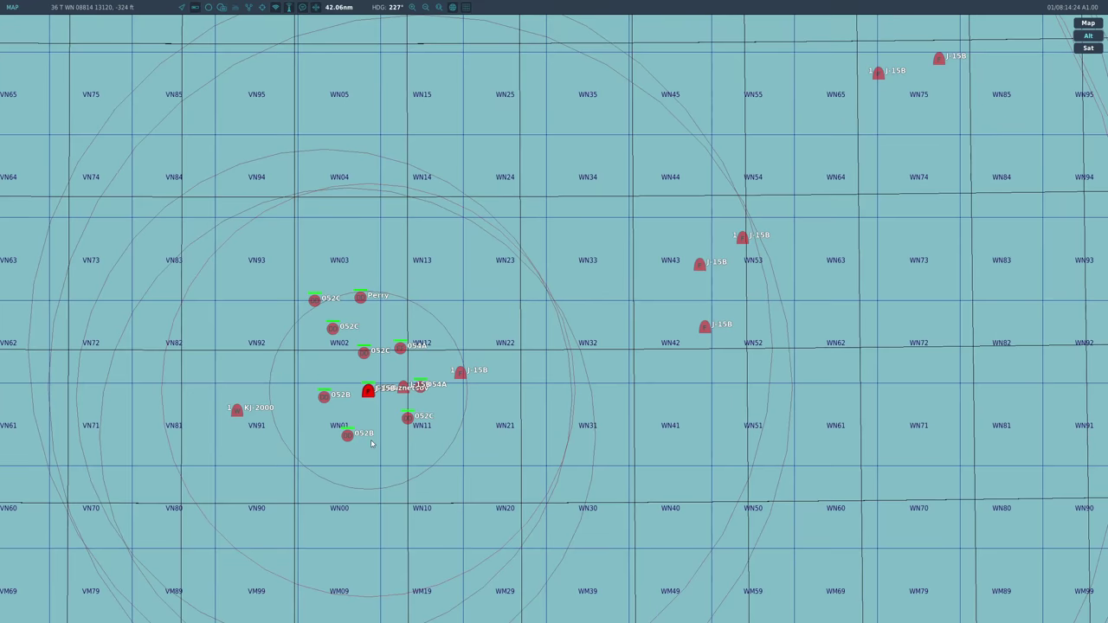
pyautogui.scroll(-2, 320, 445)
pyautogui.scroll(6, 632, 302)
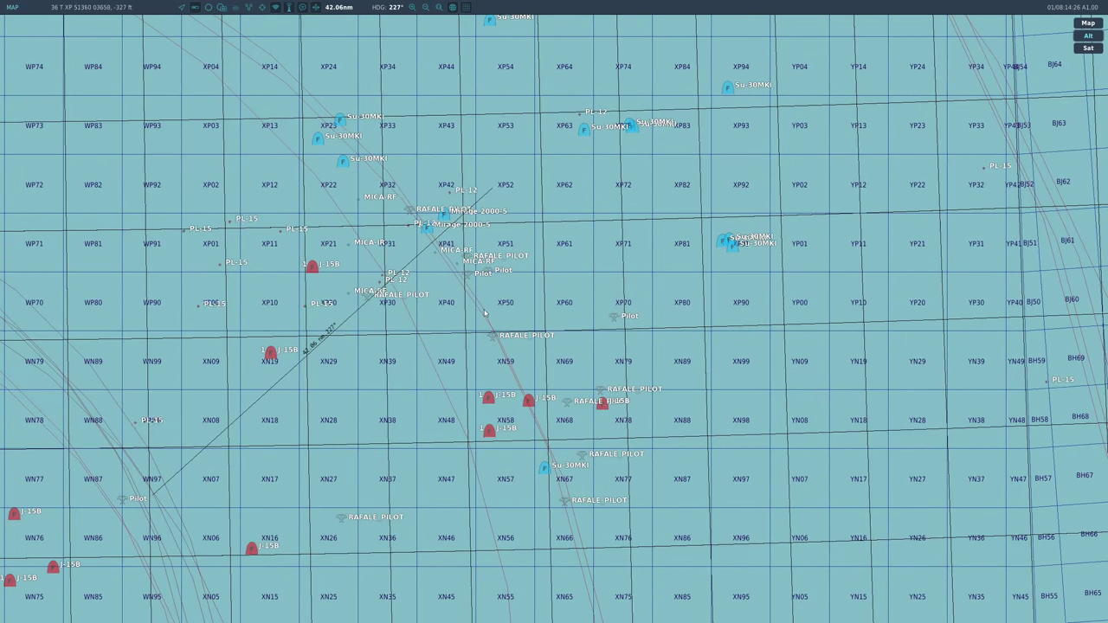
pyautogui.scroll(-1, 469, 250)
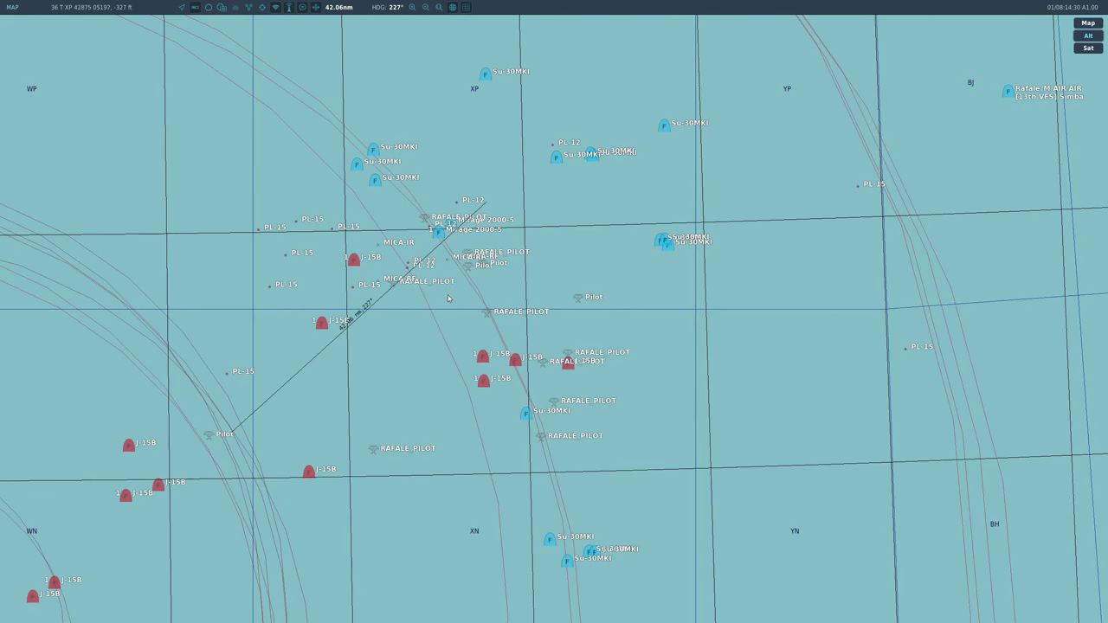
pyautogui.scroll(1, 492, 237)
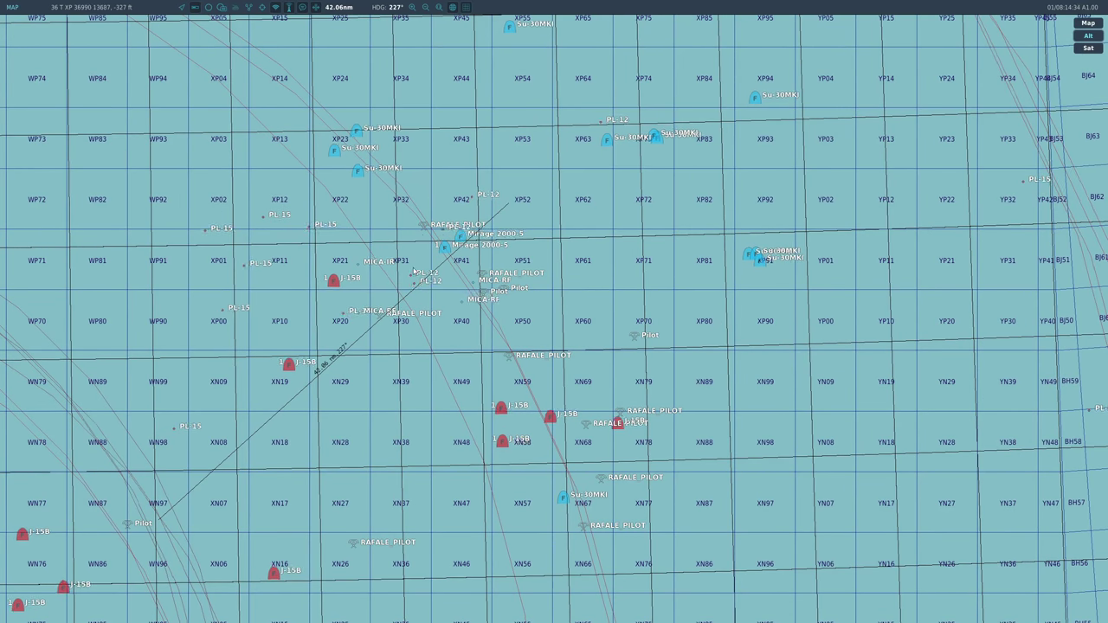
# Select a PL-12 closing on the Mirage 2000-5s on the map and watch the engagement in an external view
pyautogui.scroll(-1, 406, 323)
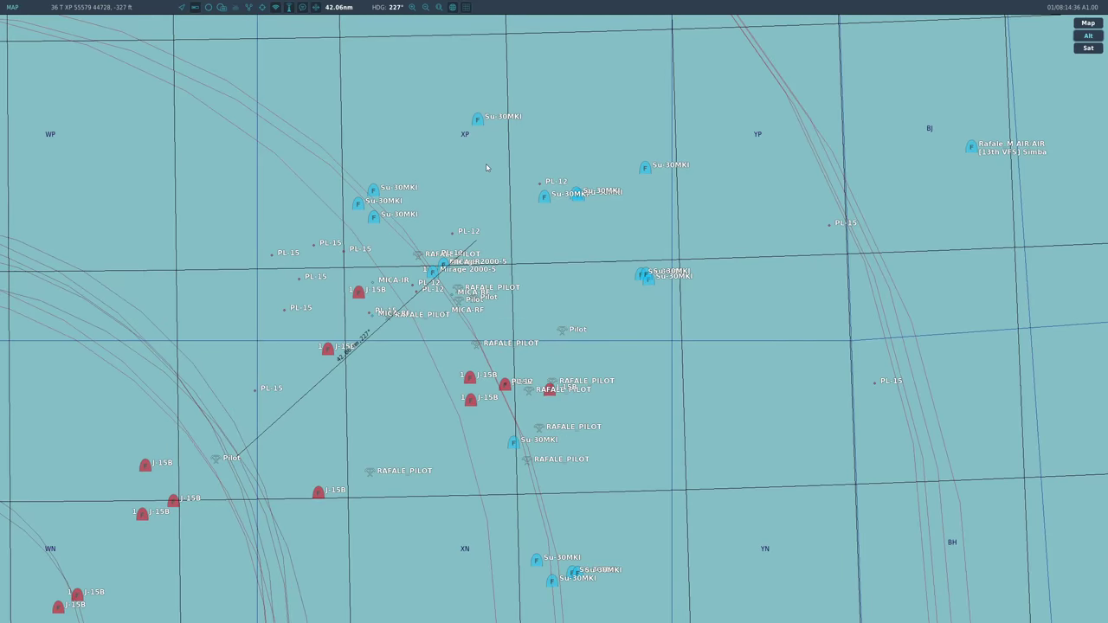
pyautogui.scroll(1, 486, 208)
pyautogui.scroll(1, 428, 309)
pyautogui.click(392, 328)
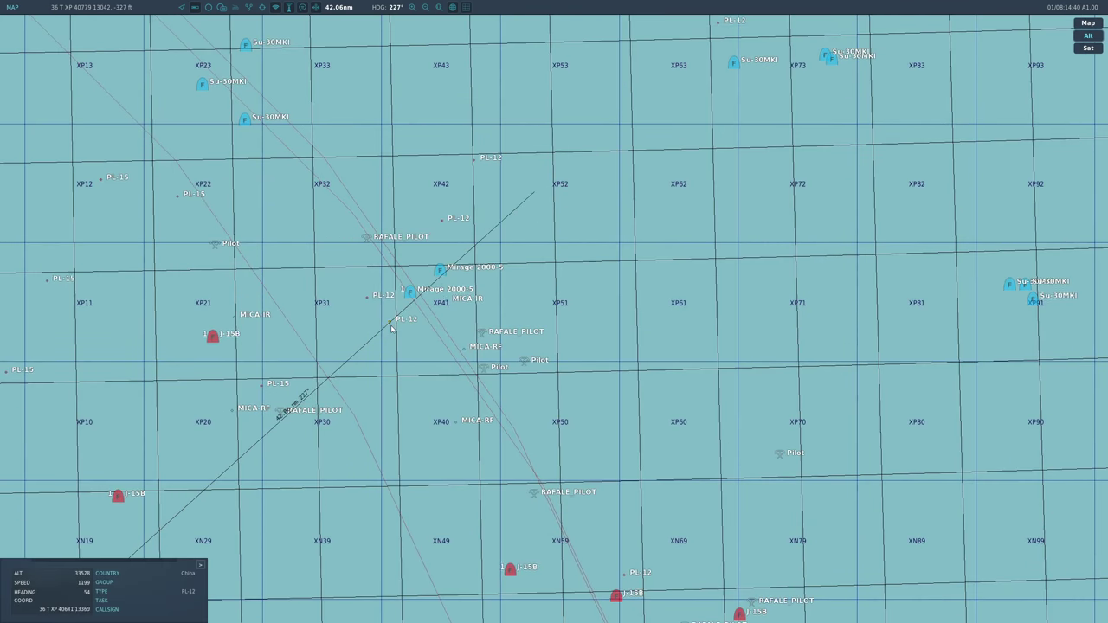
pyautogui.press('F2')
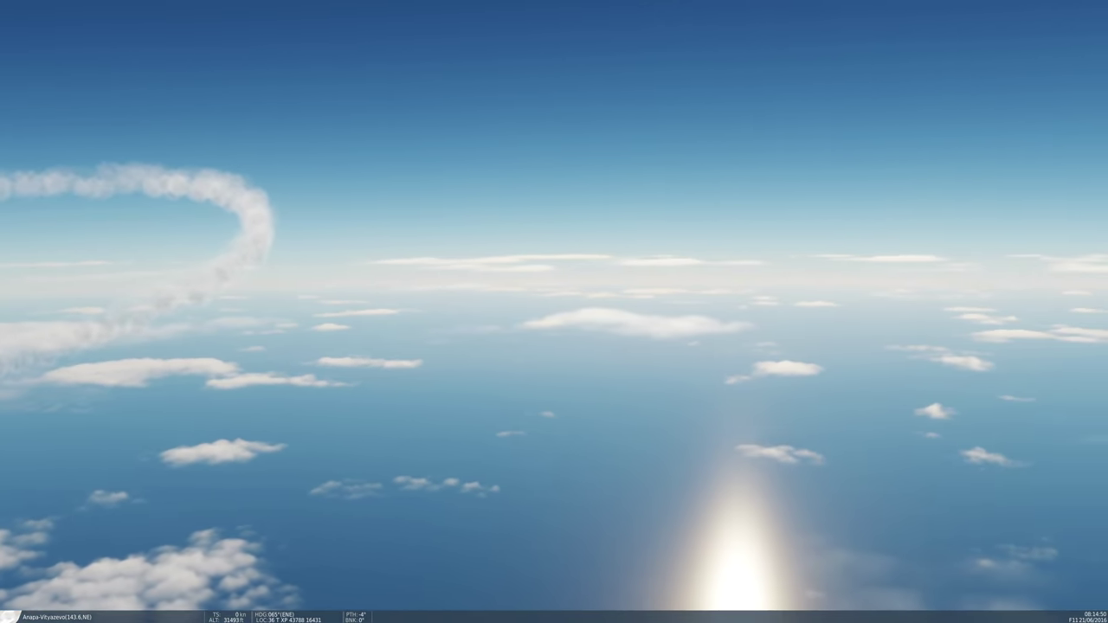
# Return to the map, select the Mirage 2000-5 beside the PL-15, and follow the missile in the weapon view
pyautogui.press('F10')
pyautogui.click(323, 189)
pyautogui.press('F2')
pyautogui.scroll(3, 554, 311)
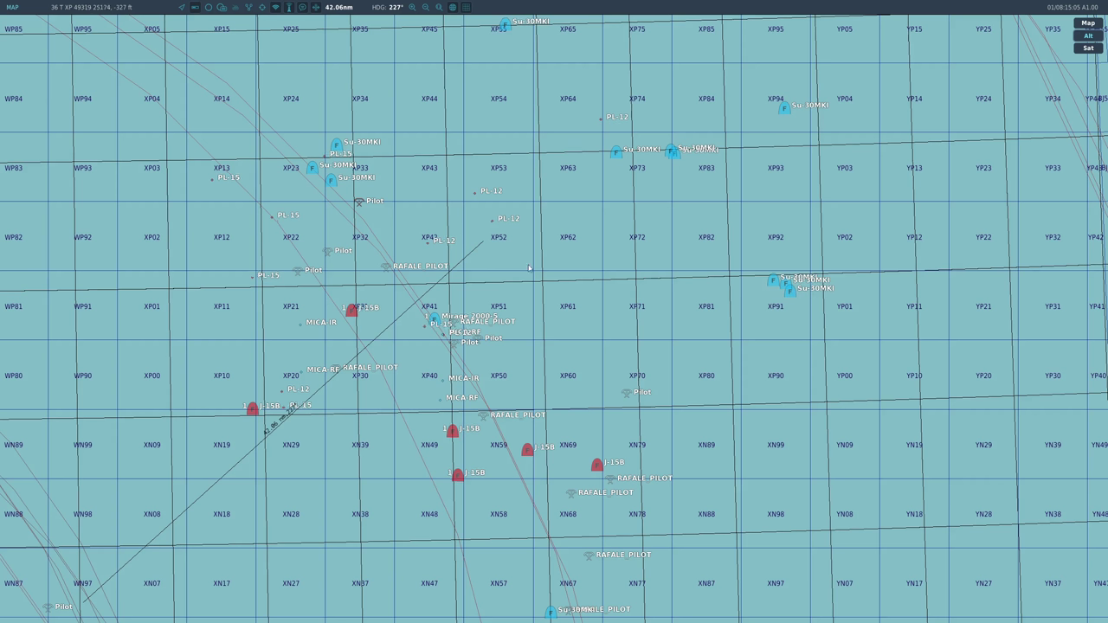
pyautogui.scroll(-2, 496, 311)
pyautogui.scroll(2, 496, 312)
pyautogui.scroll(2, 495, 311)
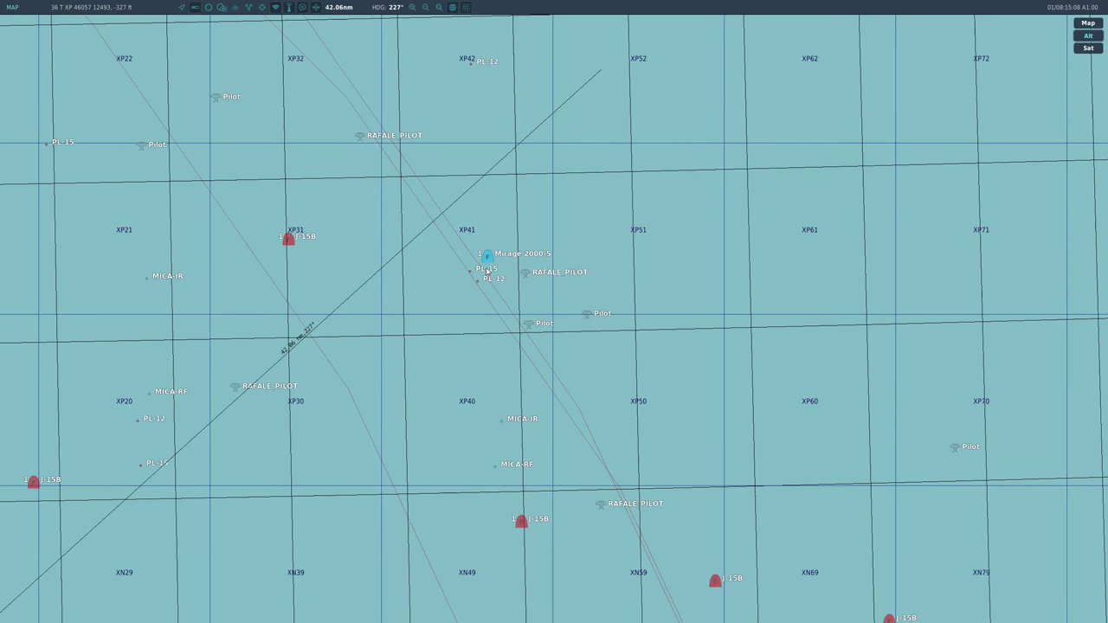
pyautogui.click(489, 256)
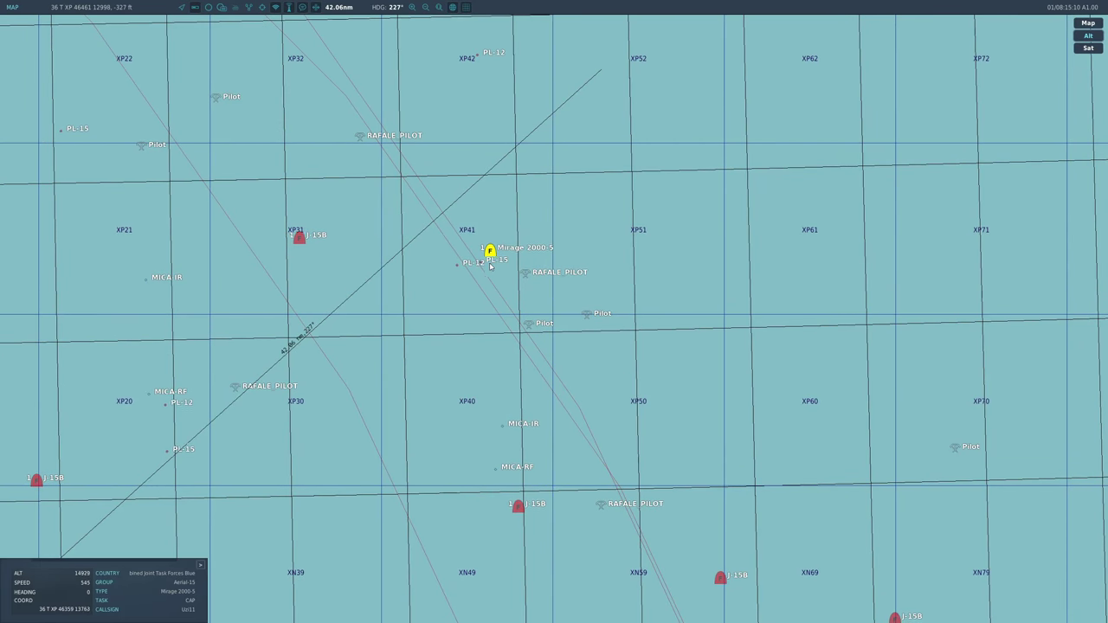
pyautogui.press('F6')
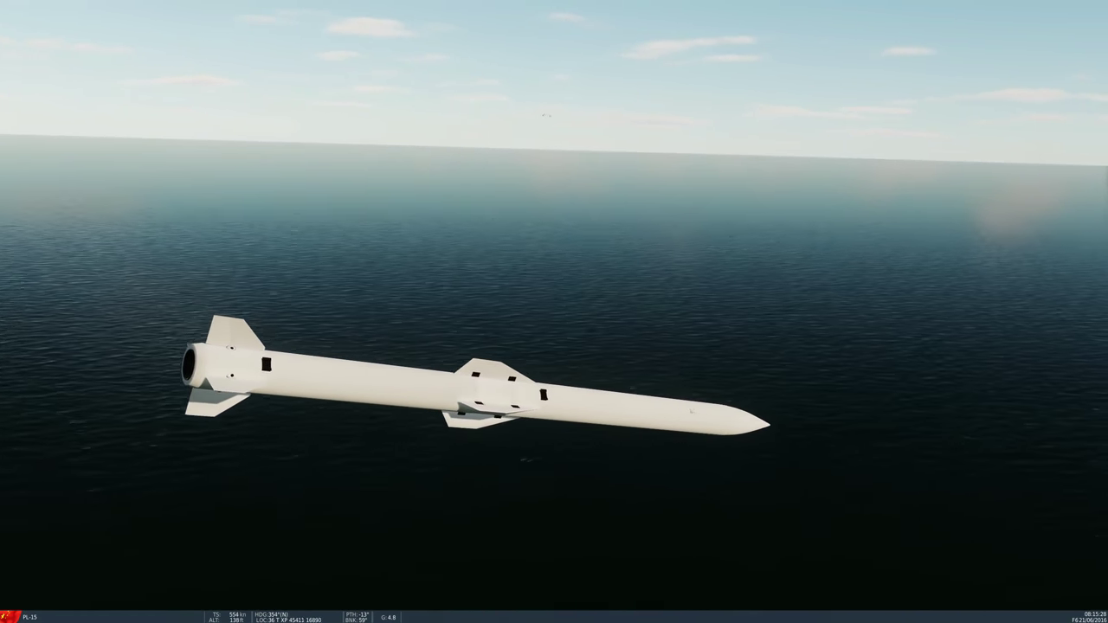
# Survey the air battle on the map, then select the PL-15 between the Mirage 2000-5 and J-15B and follow it in the weapon view
pyautogui.press('F10')
pyautogui.scroll(-5, 468, 260)
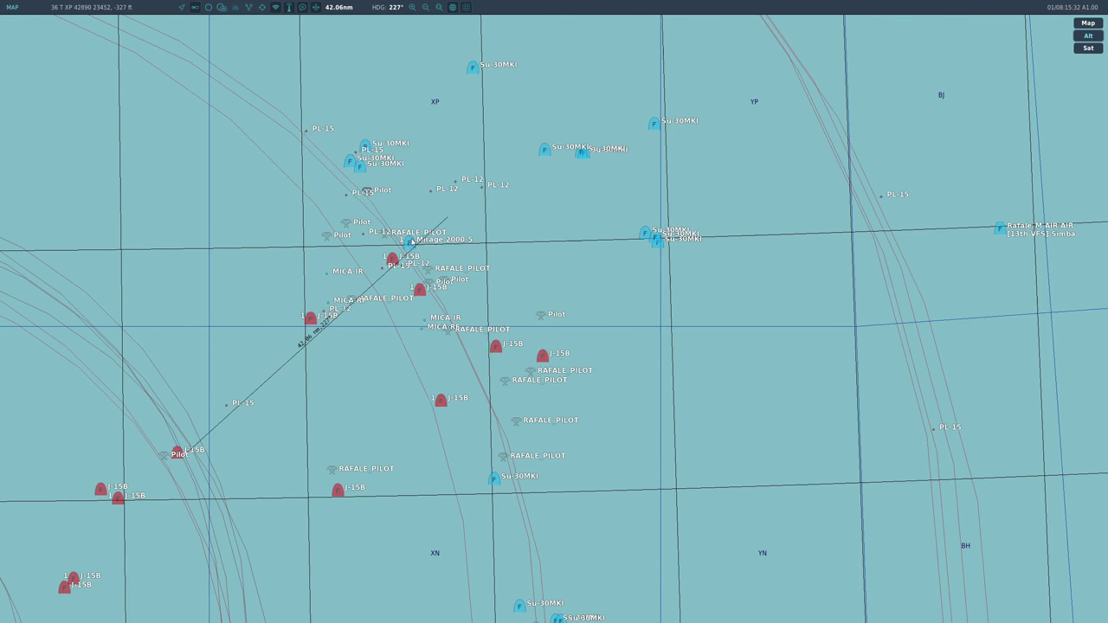
pyautogui.scroll(2, 420, 264)
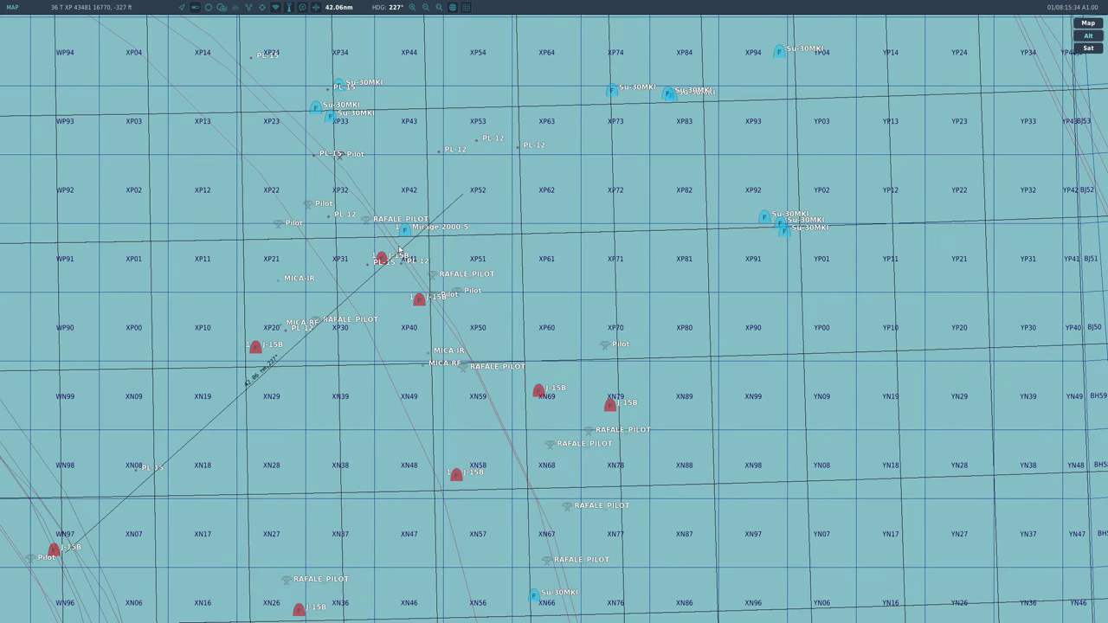
pyautogui.scroll(-2, 399, 249)
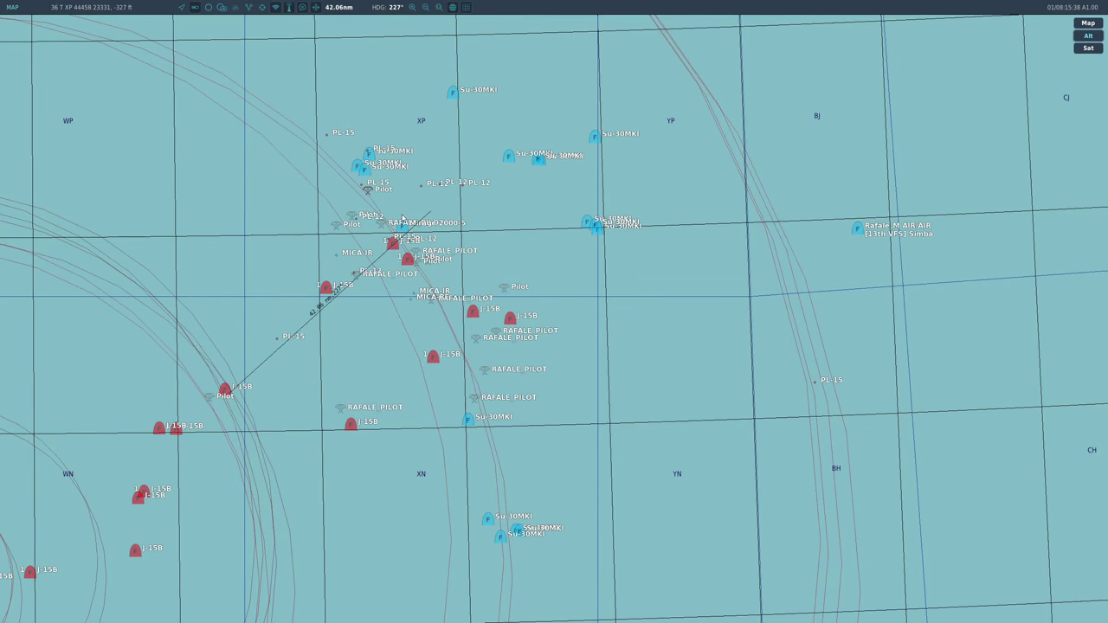
pyautogui.scroll(3, 402, 218)
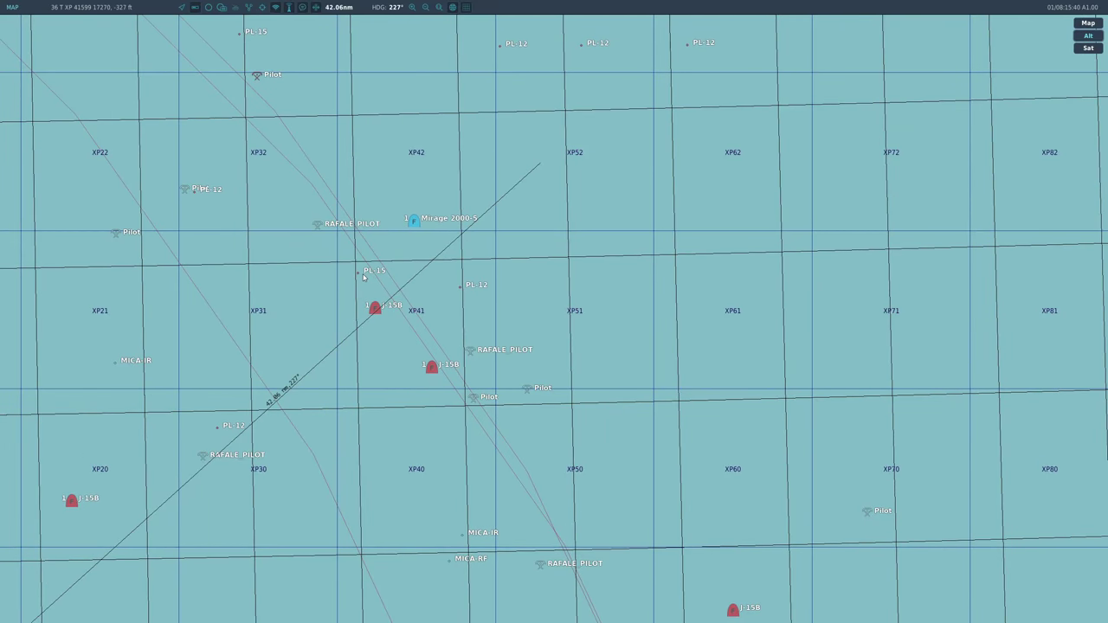
pyautogui.click(363, 277)
pyautogui.press('F6')
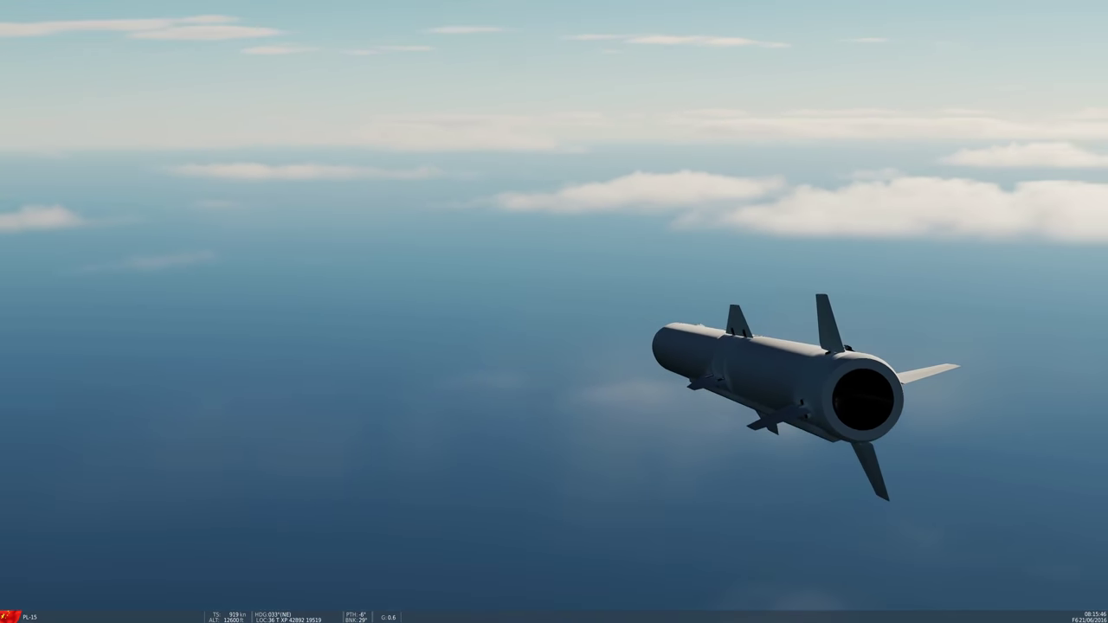
pyautogui.scroll(-3, 554, 311)
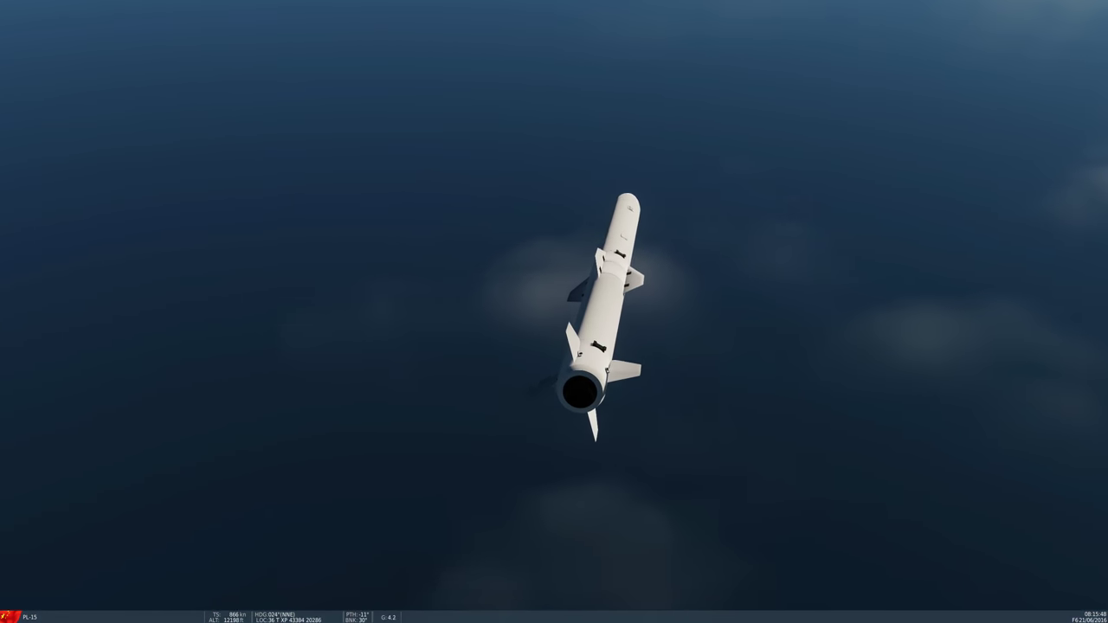
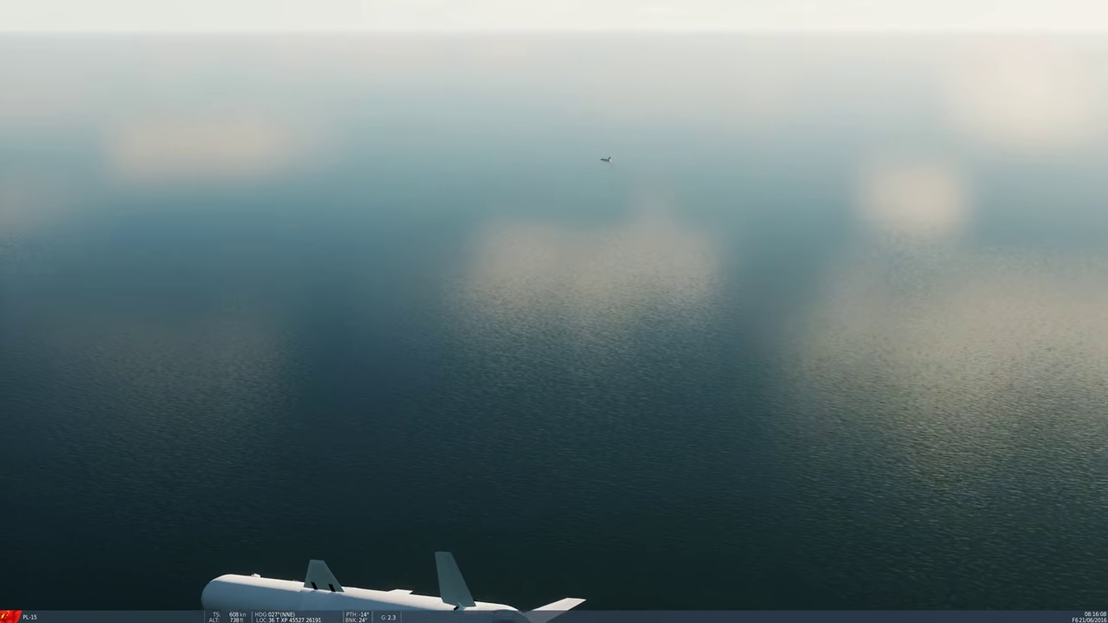
# Select the Mirage 2000-5 on the map, check the J-15Bs and missiles around it, and view the aircraft externally
pyautogui.press('F10')
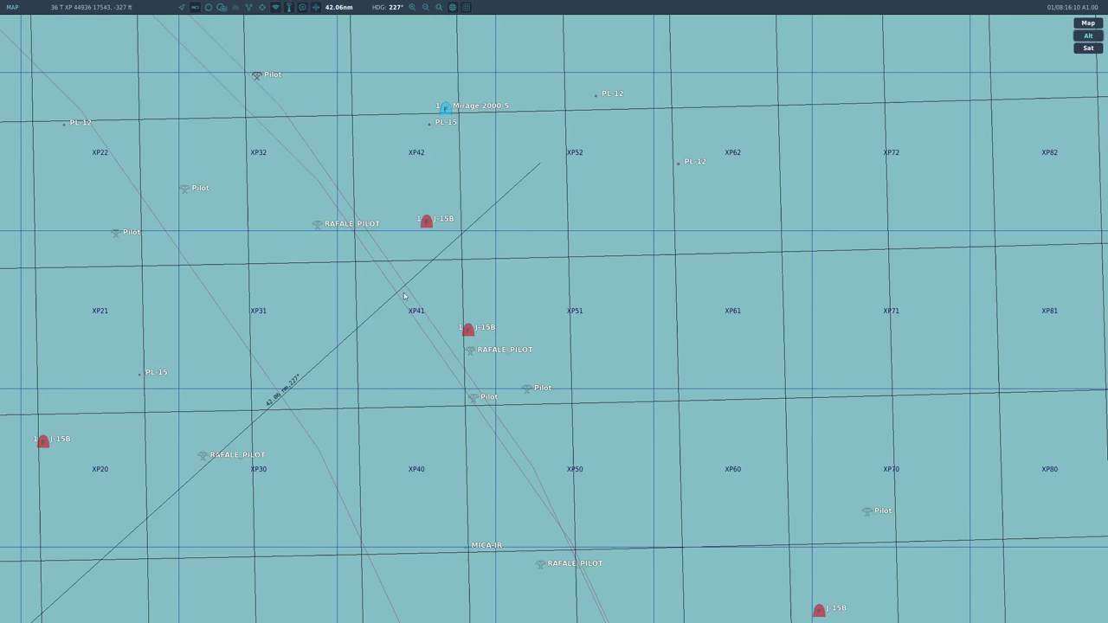
pyautogui.click(449, 103)
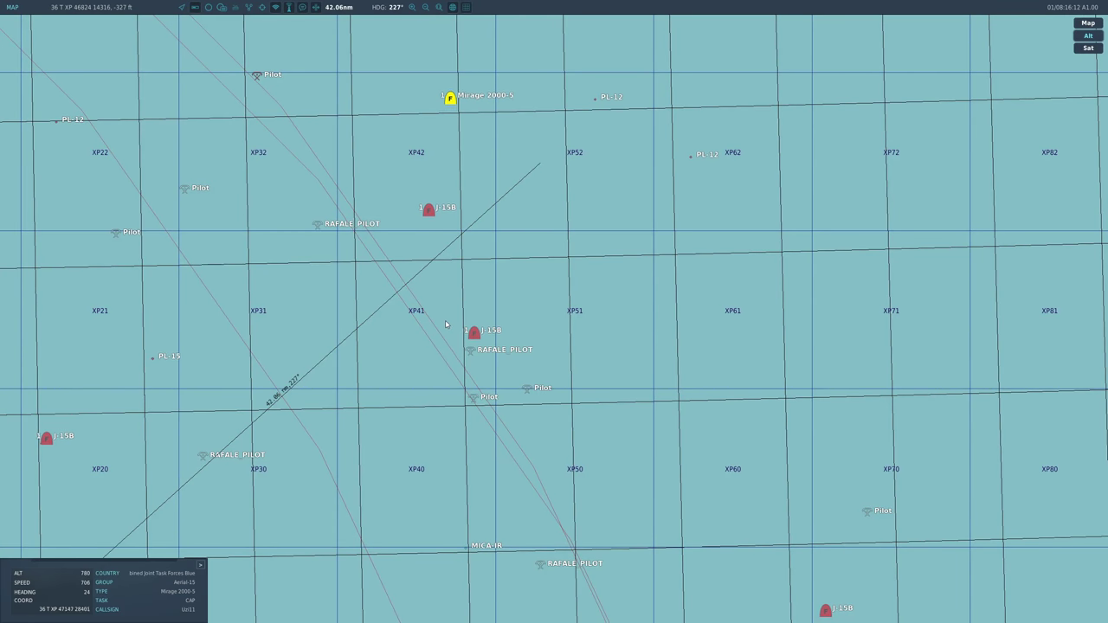
pyautogui.scroll(-3, 426, 307)
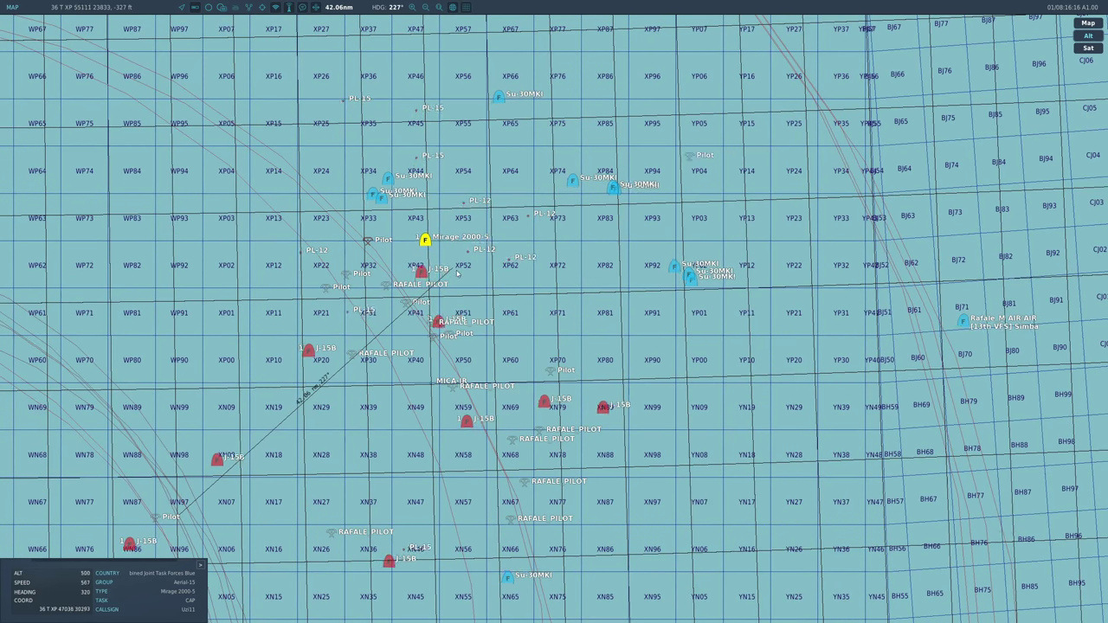
pyautogui.scroll(2, 515, 225)
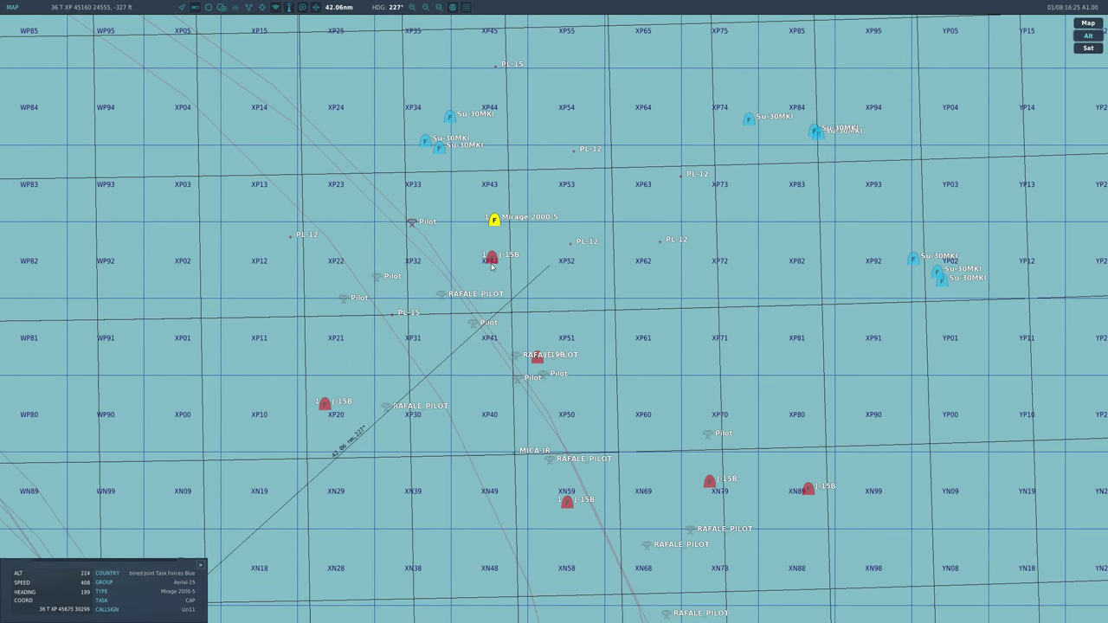
pyautogui.press('F2')
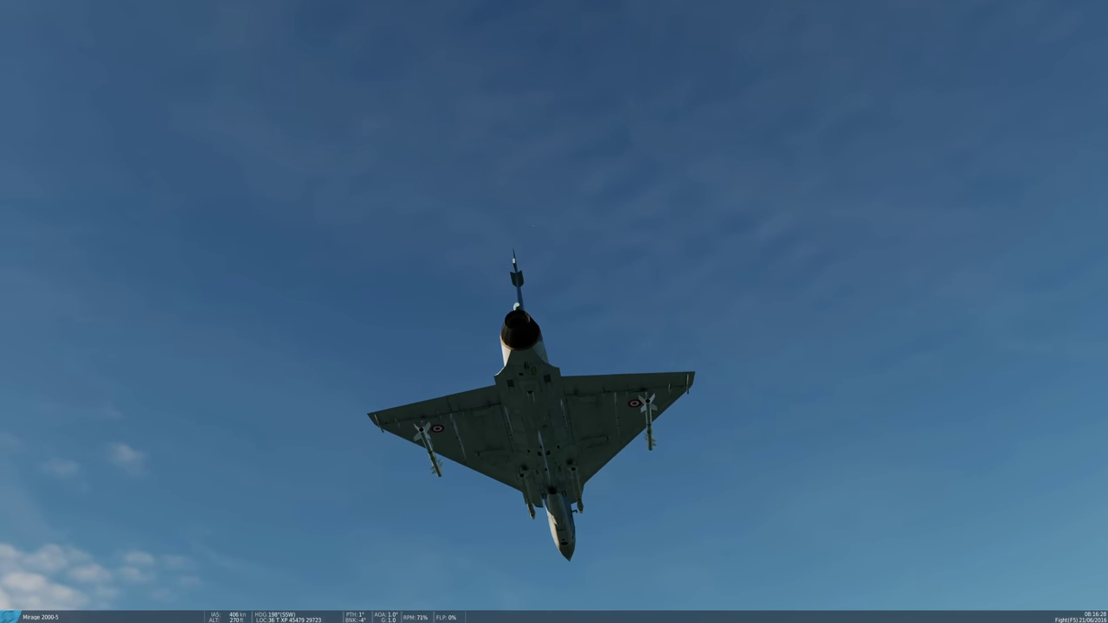
# Examine the Mirage 2000-5 and the missile trail behind it, then switch to the free camera at its position
pyautogui.scroll(5, 554, 311)
pyautogui.scroll(-4, 554, 311)
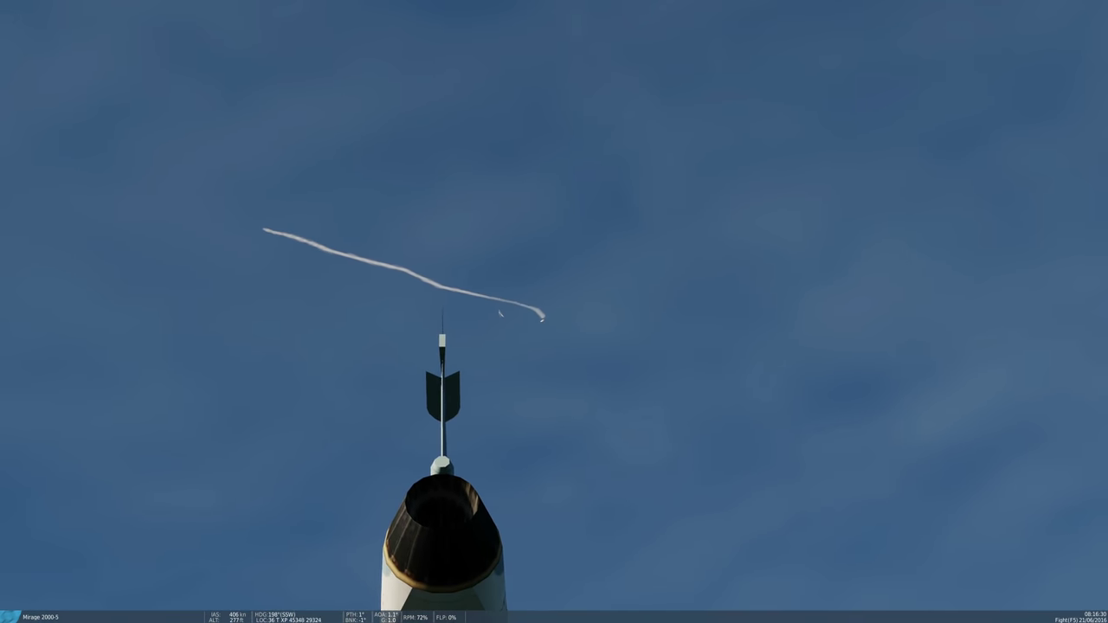
pyautogui.scroll(4, 554, 312)
pyautogui.scroll(-5, 553, 312)
pyautogui.scroll(-4, 553, 312)
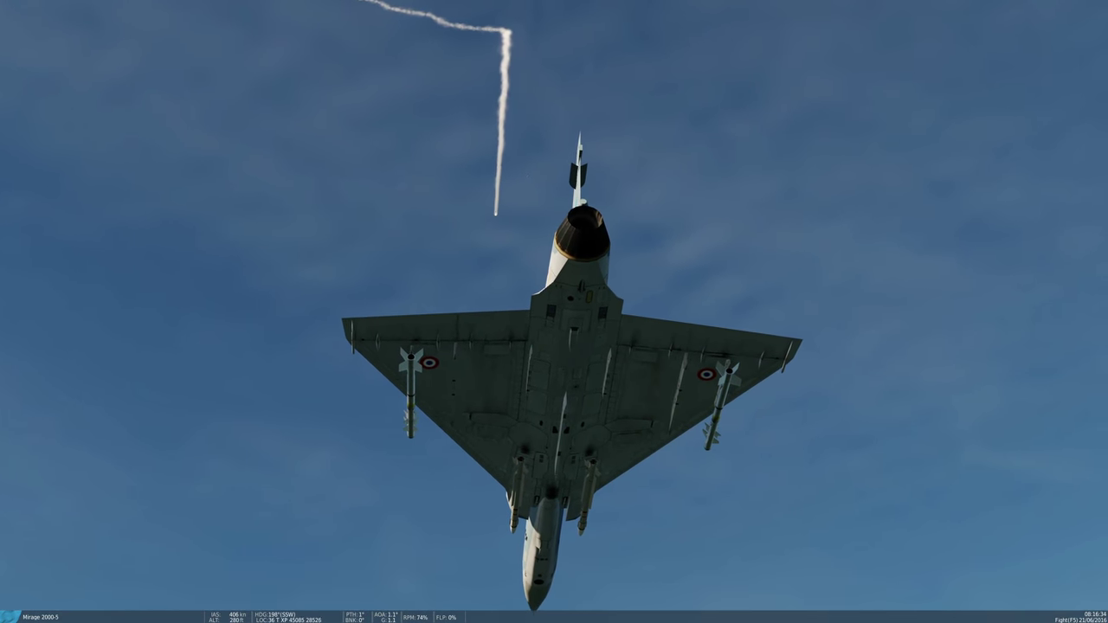
pyautogui.hotkey('ctrl', 'F11')
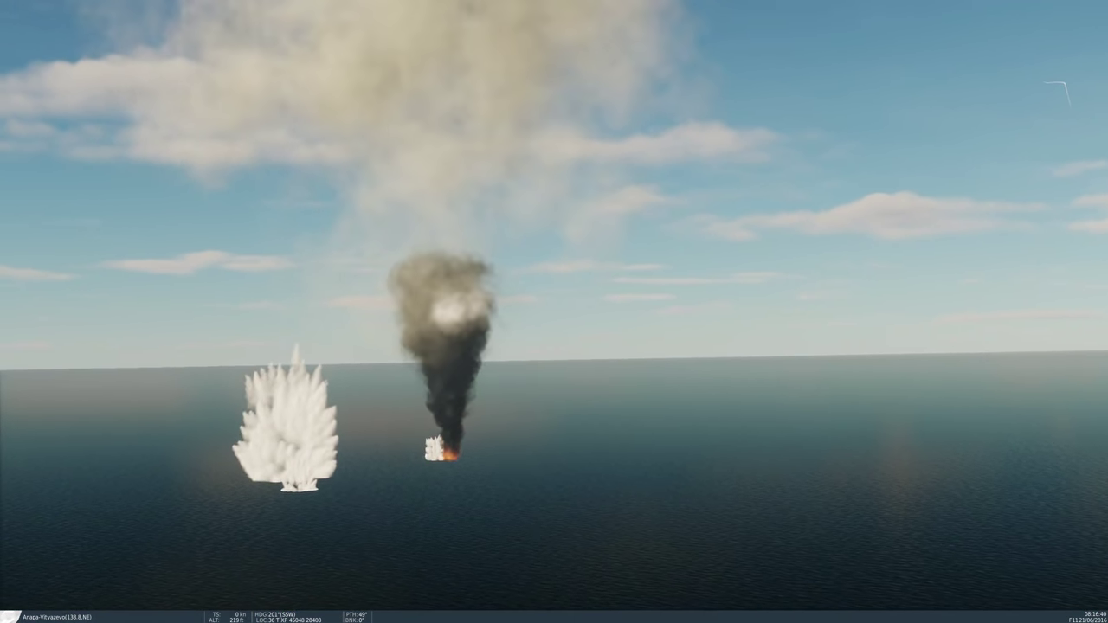
# Measure from the Rafale M to the easternmost J-15B on the map, then observe the Rafale M in the external and fly-by views
pyautogui.press('F10')
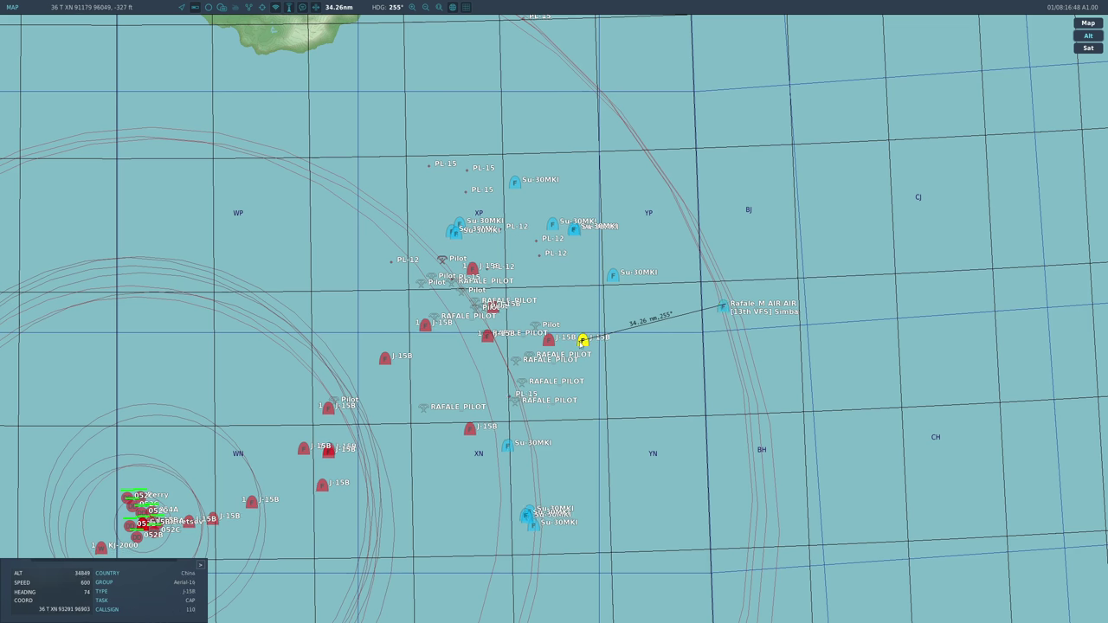
pyautogui.scroll(4, 751, 327)
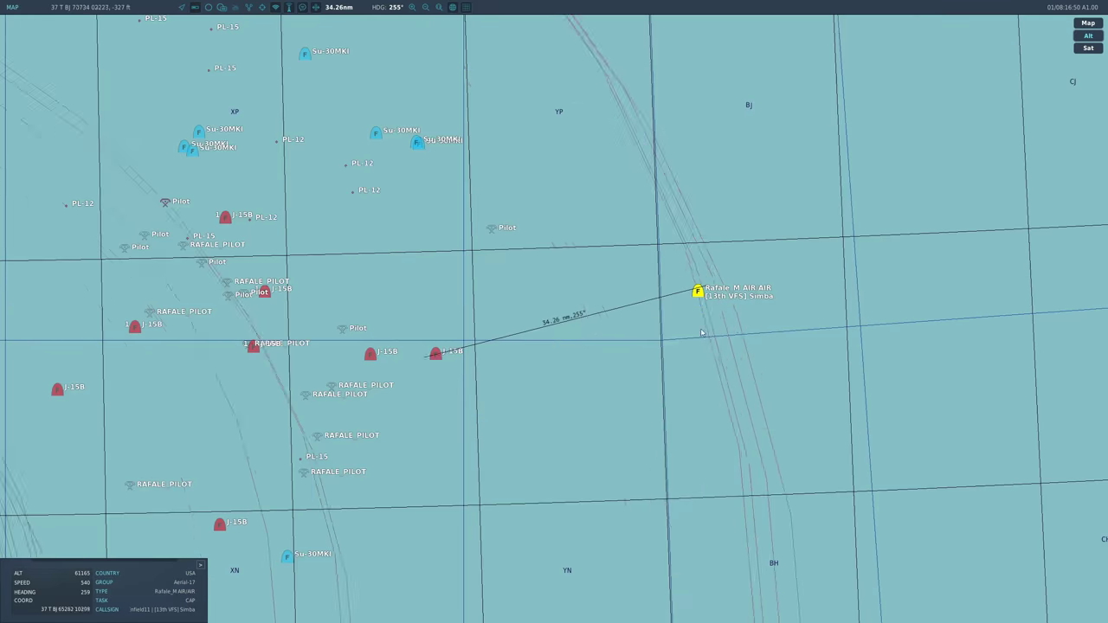
pyautogui.press('F2')
pyautogui.scroll(5, 554, 312)
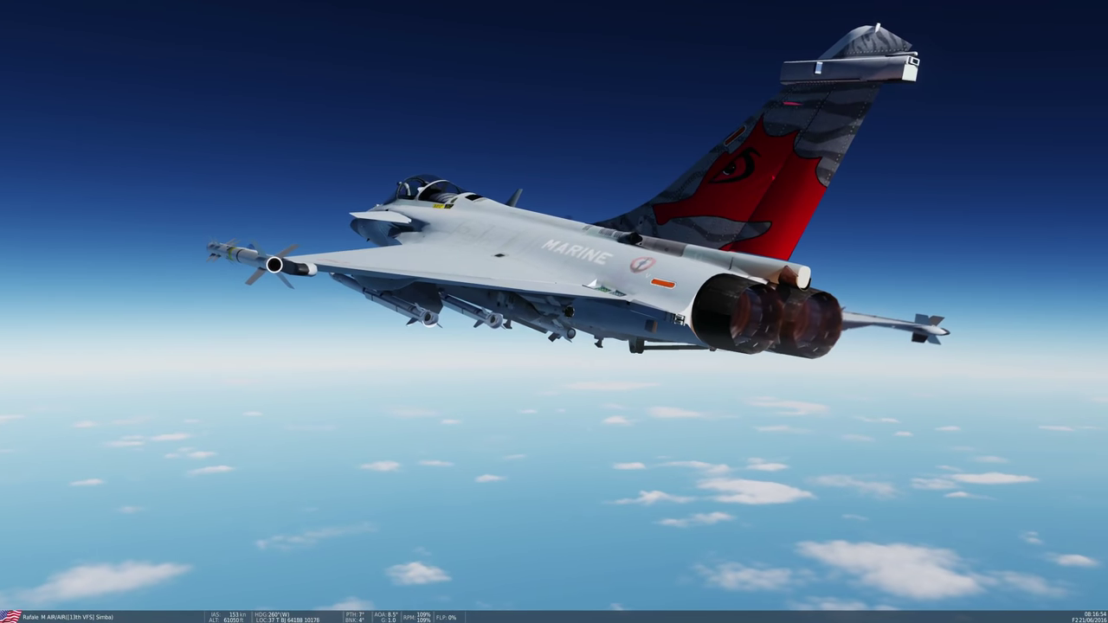
pyautogui.press('F3')
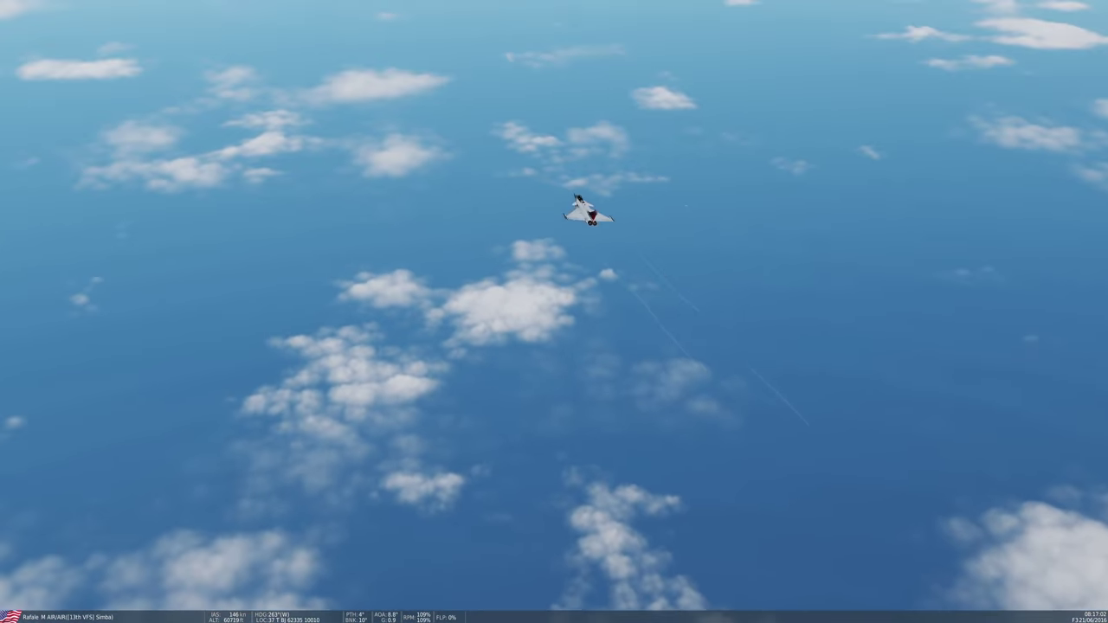
# Return to the map and survey the positions of the Rafale M, Su-30MKIs, J-15Bs and Chinese carrier group
pyautogui.press('F10')
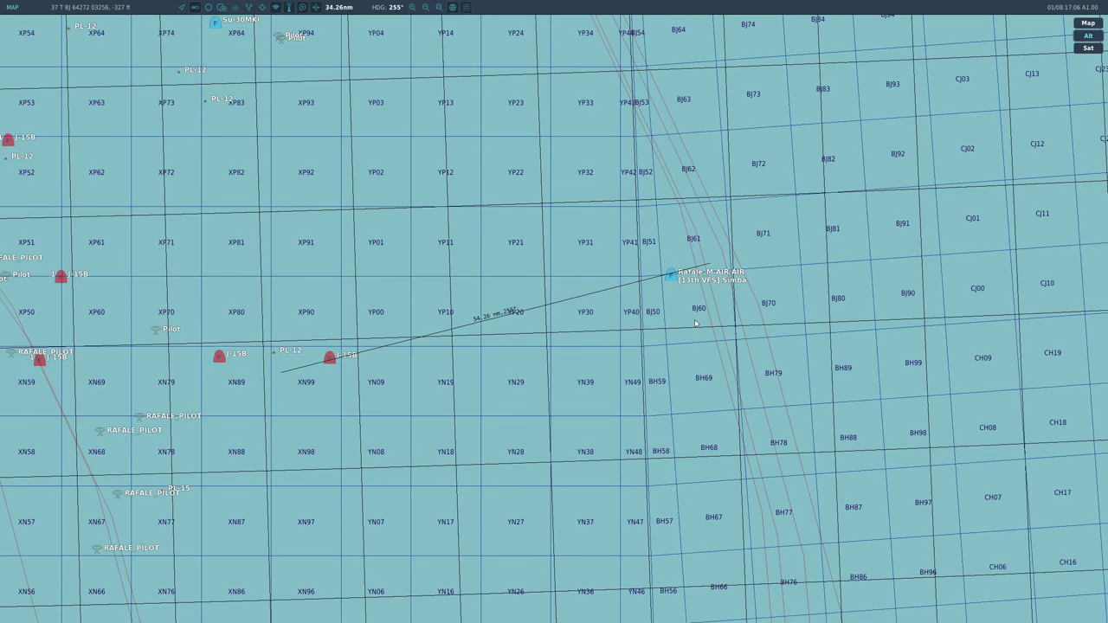
pyautogui.scroll(-3, 841, 276)
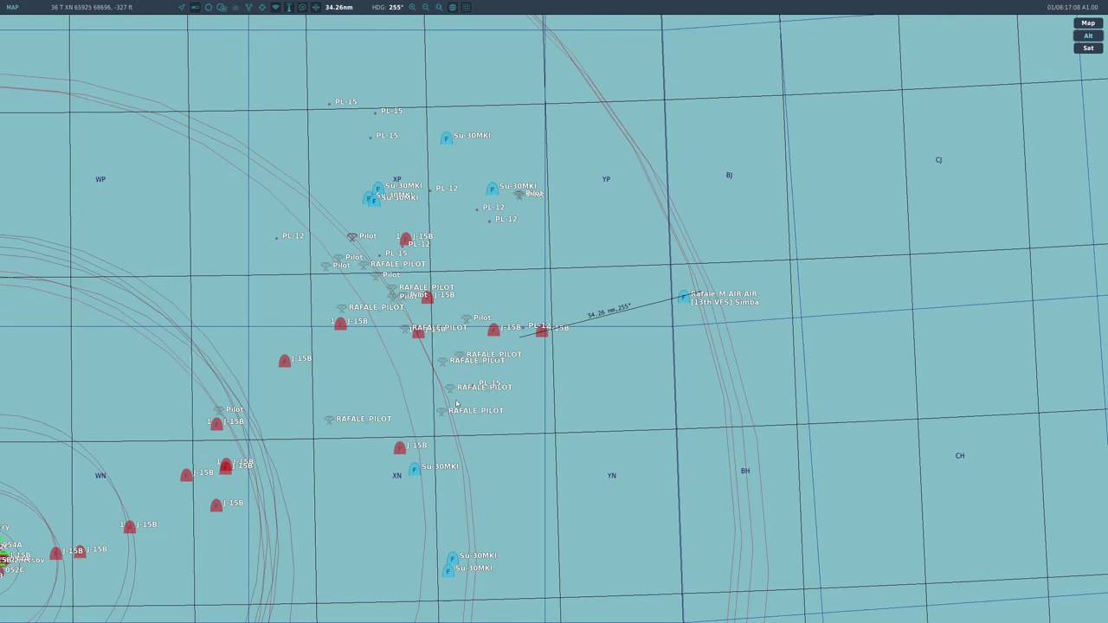
pyautogui.scroll(-2, 623, 331)
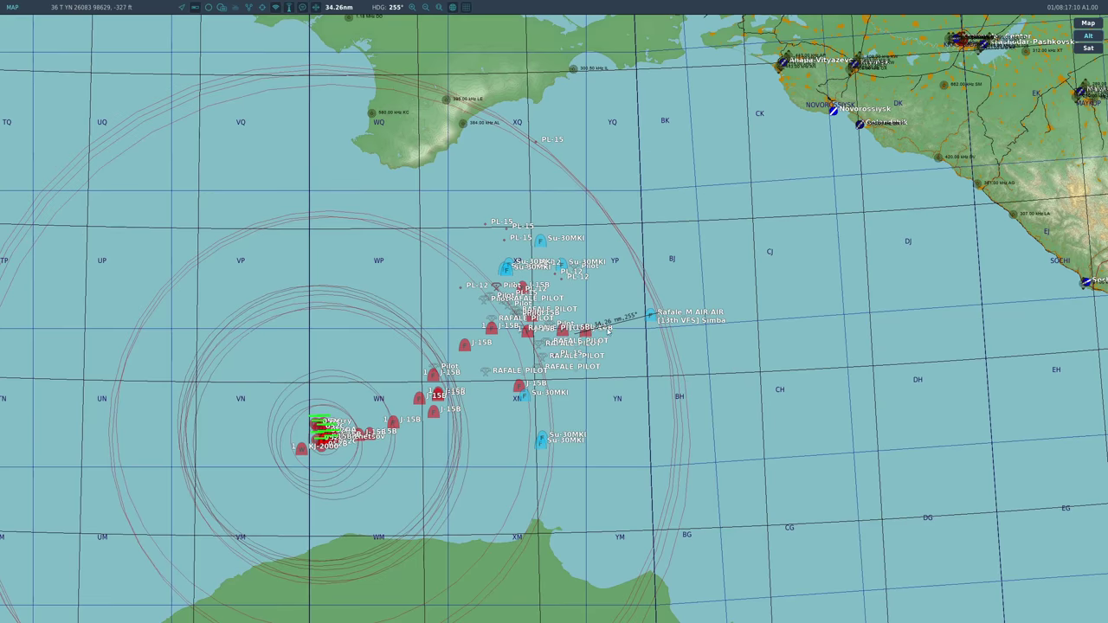
pyautogui.scroll(2, 519, 290)
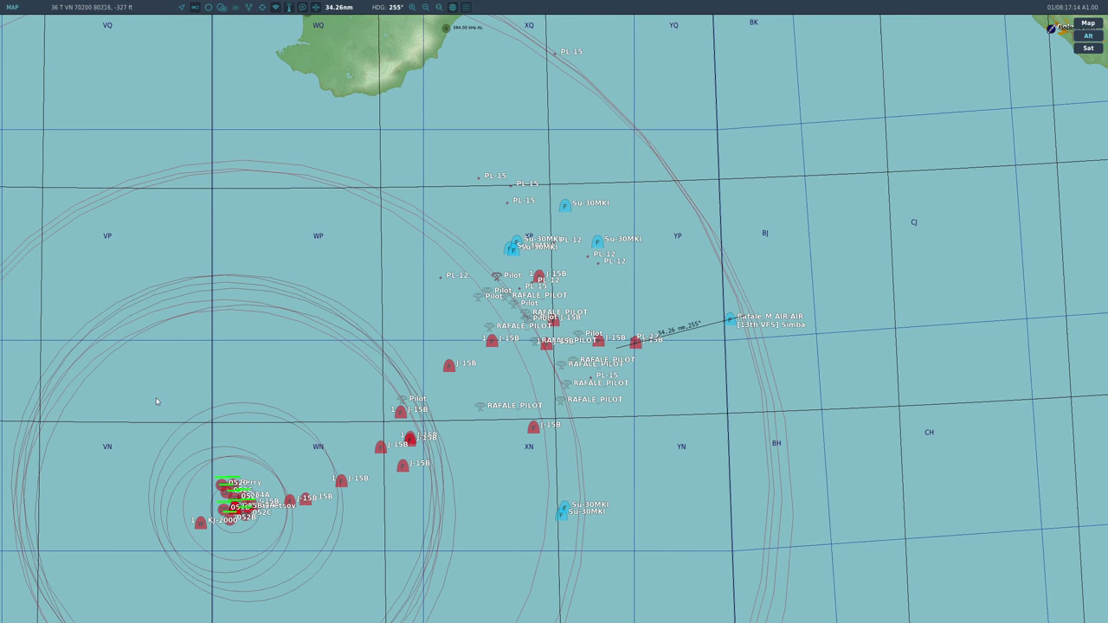
pyautogui.moveTo(248, 382); pyautogui.dragTo(269, 345)
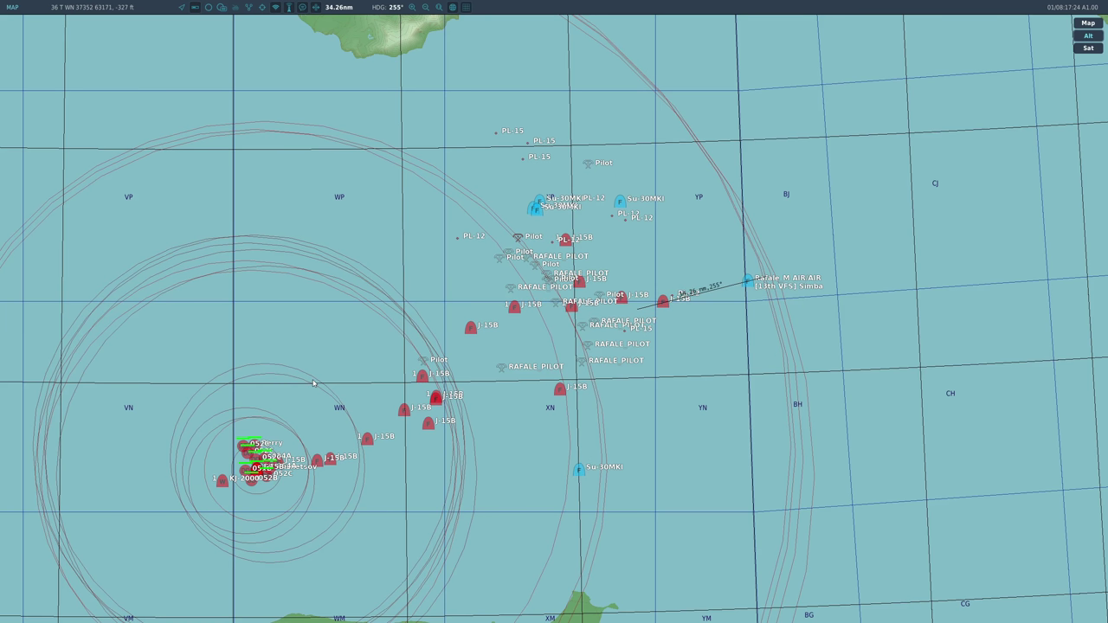
# Select a Type 052C destroyer in the carrier group and compare the group's position with the approaching Rafale M
pyautogui.scroll(3, 364, 331)
pyautogui.moveTo(327, 379); pyautogui.dragTo(369, 329)
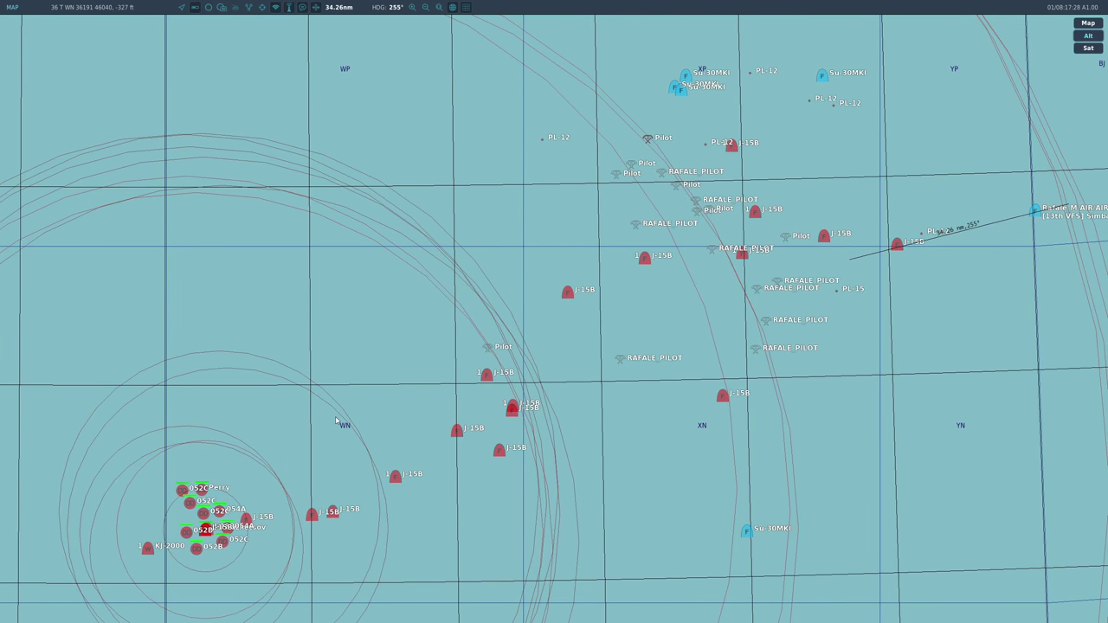
pyautogui.click(207, 522)
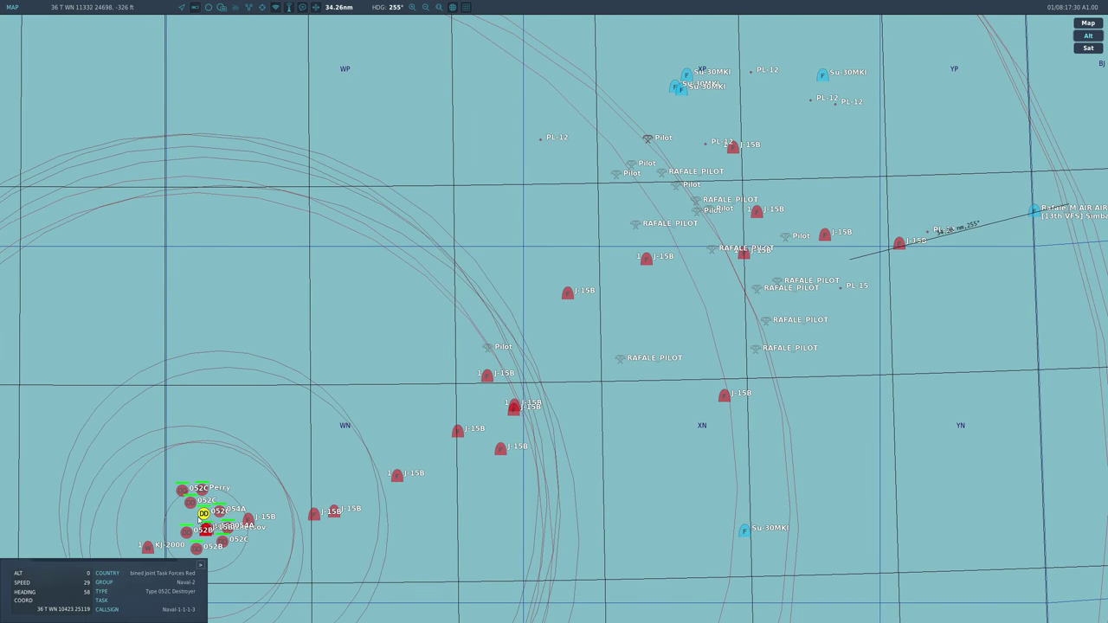
pyautogui.scroll(-2, 208, 517)
pyautogui.scroll(3, 781, 315)
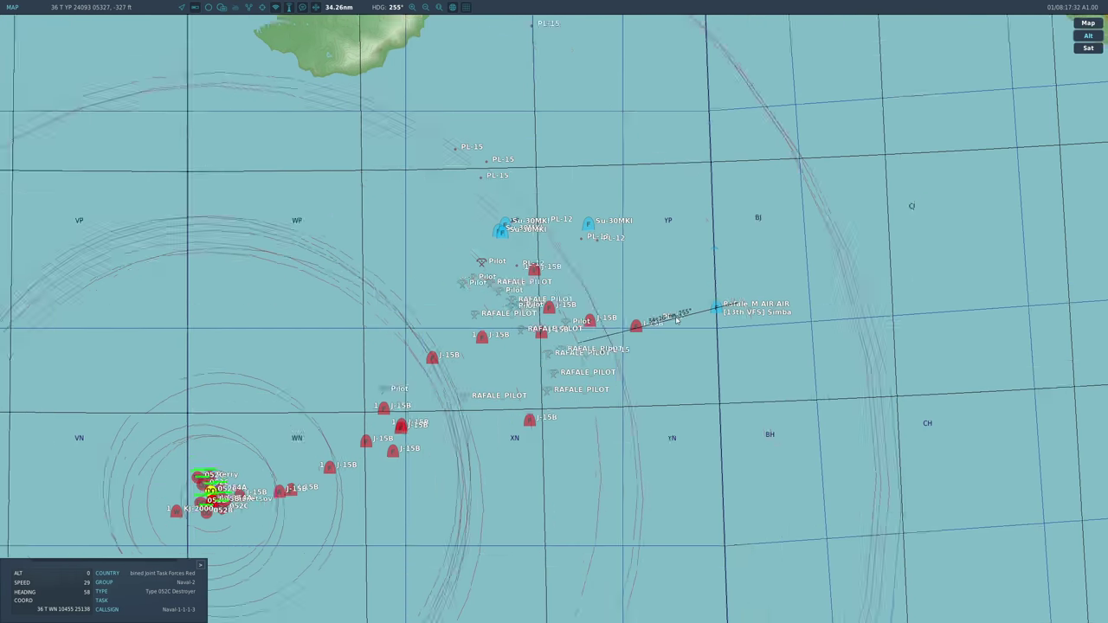
pyautogui.scroll(-4, 666, 320)
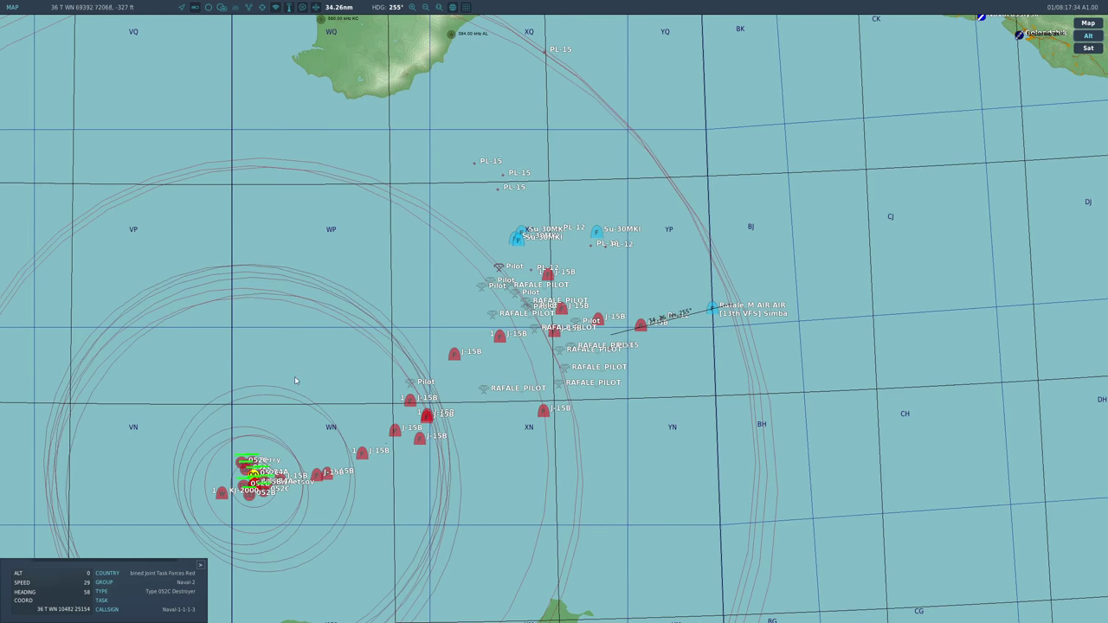
# Select the PL-12 missile just west of the Rafale M on the map and switch to the weapon camera
pyautogui.scroll(3, 268, 383)
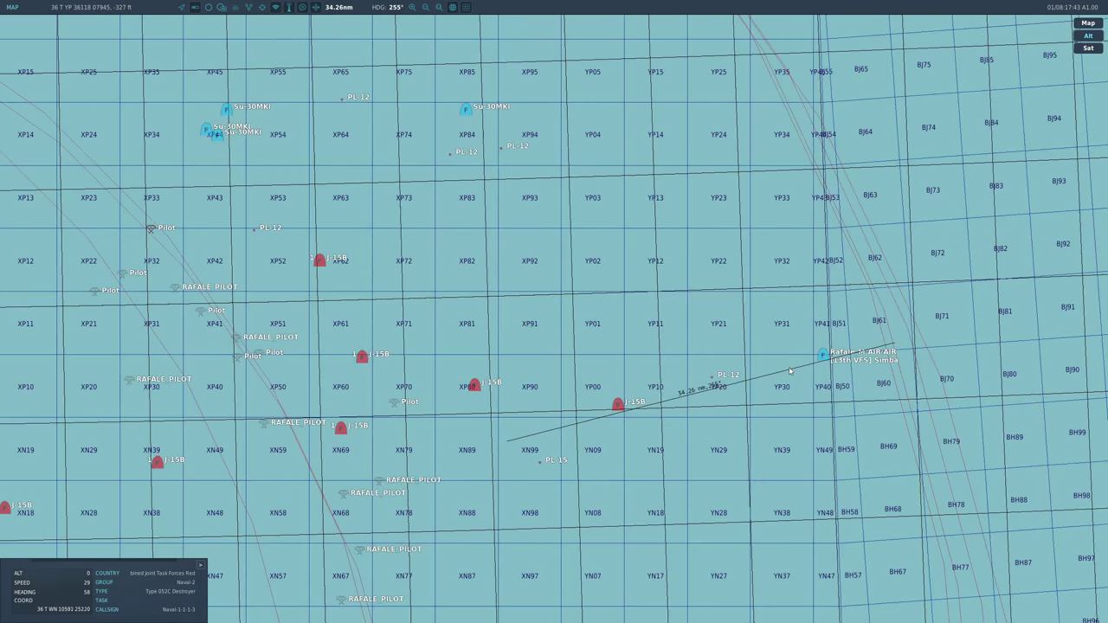
pyautogui.scroll(1, 789, 370)
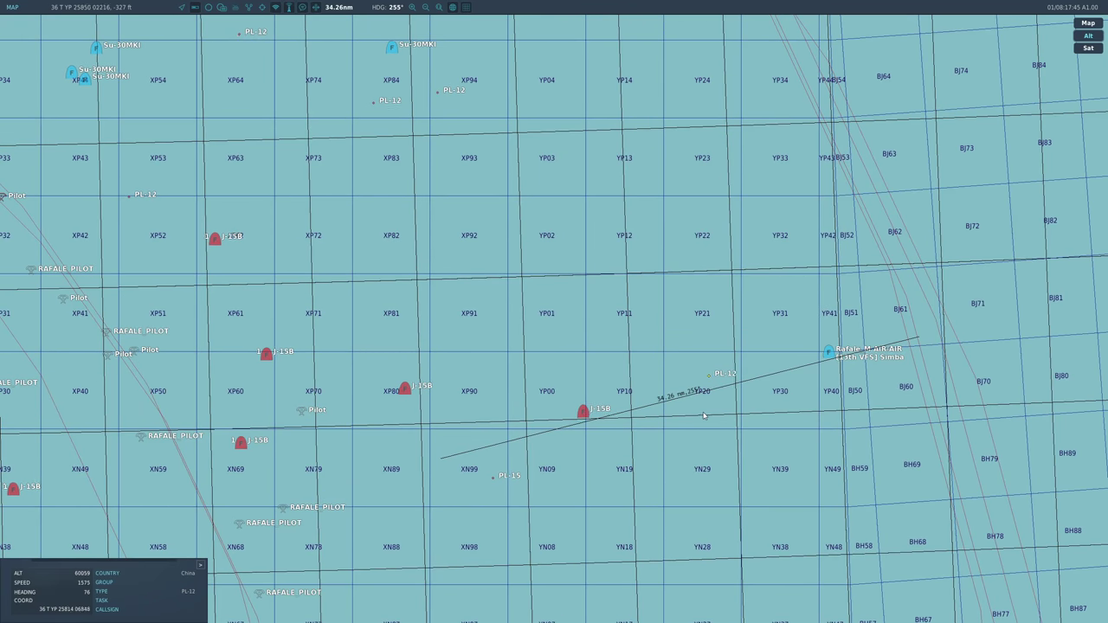
pyautogui.press('F6')
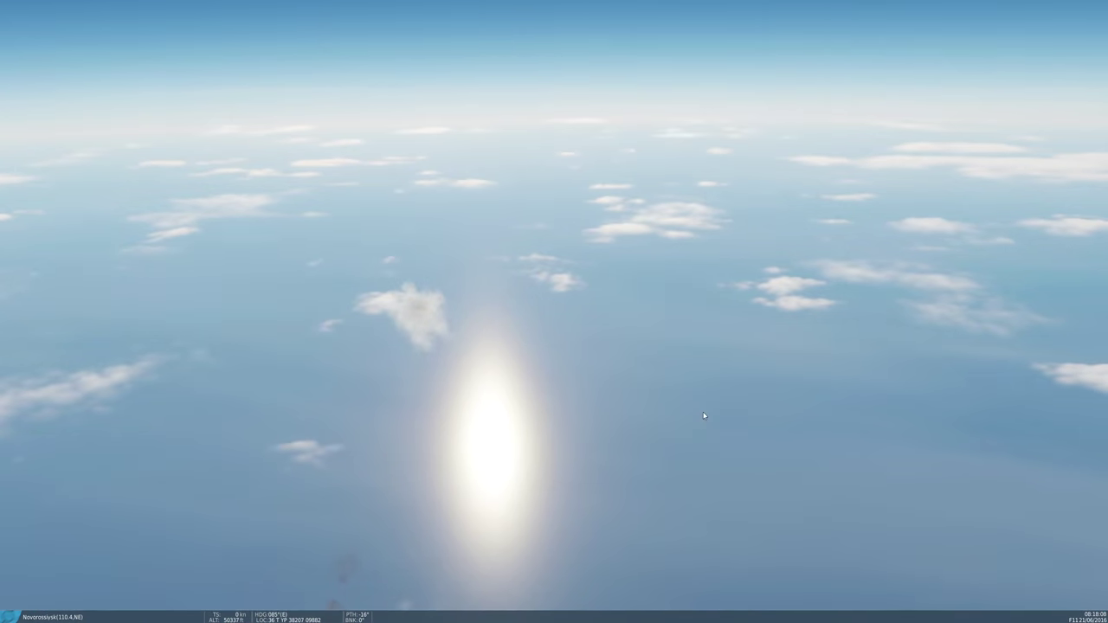
# Return to the map and survey the J-15Bs, Su-30MKIs, missiles in flight and ejected pilots between the two forces
pyautogui.press('F10')
pyautogui.scroll(-6, 731, 344)
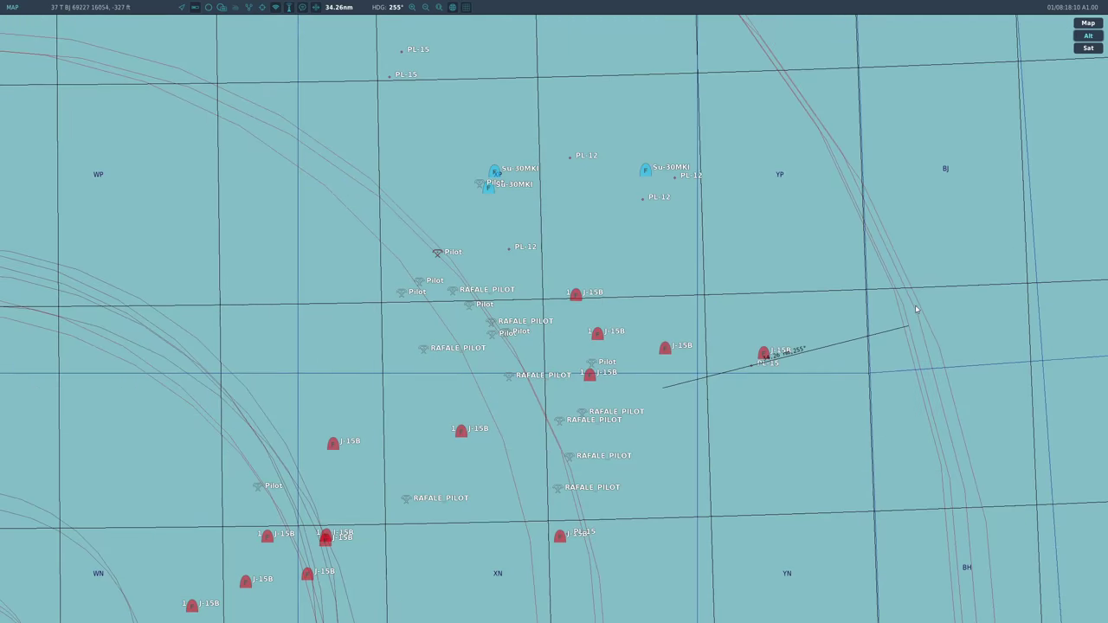
pyautogui.scroll(-3, 796, 414)
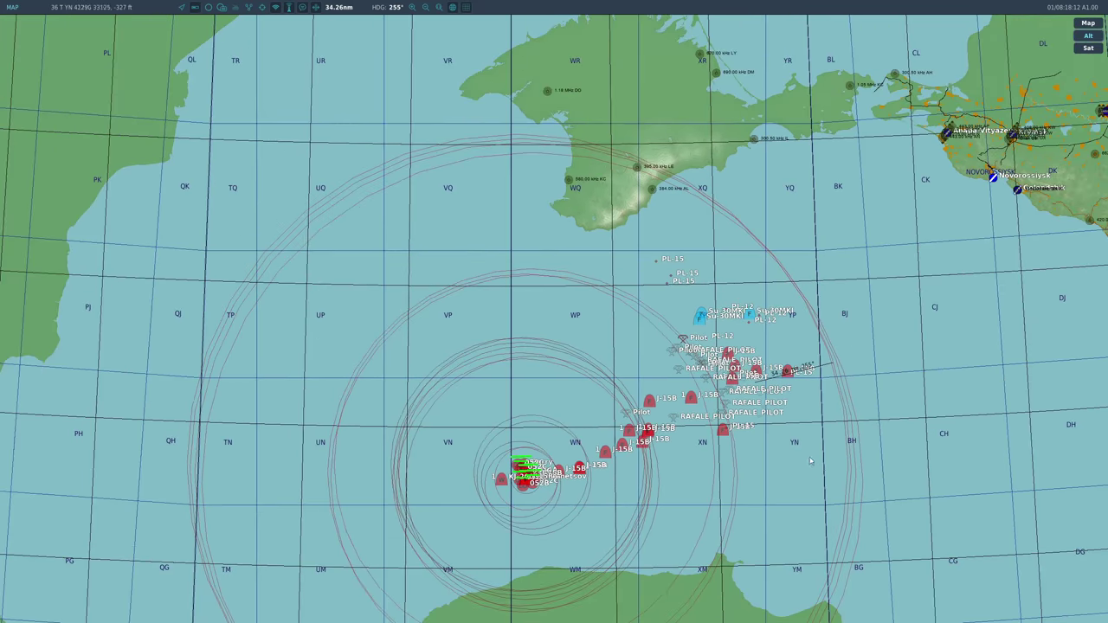
pyautogui.moveTo(698, 382); pyautogui.dragTo(481, 415)
pyautogui.scroll(5, 481, 416)
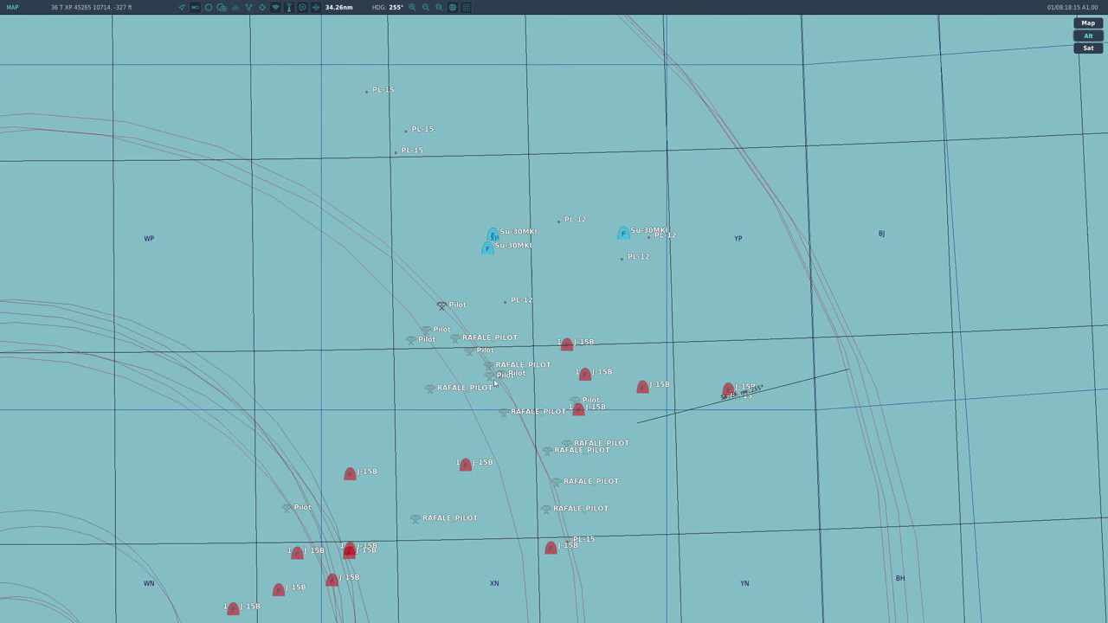
# Inspect the flight data of a J-15B from group Aerial-1 and another from group Aerial-3
pyautogui.click(567, 345)
pyautogui.scroll(-2, 479, 421)
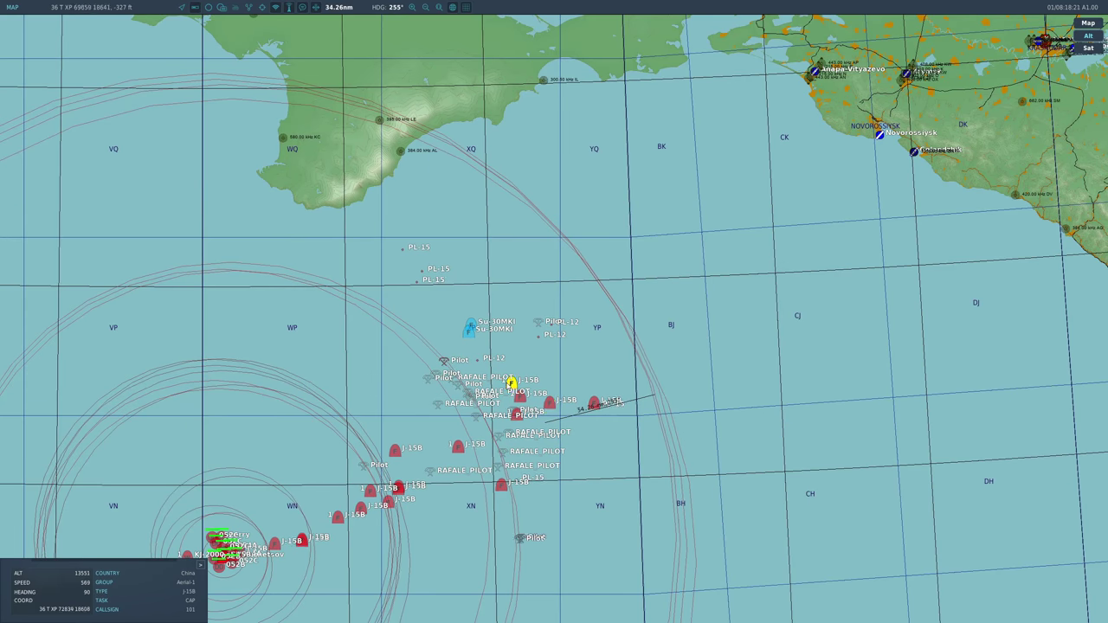
pyautogui.scroll(3, 432, 476)
pyautogui.scroll(-3, 562, 286)
pyautogui.click(535, 333)
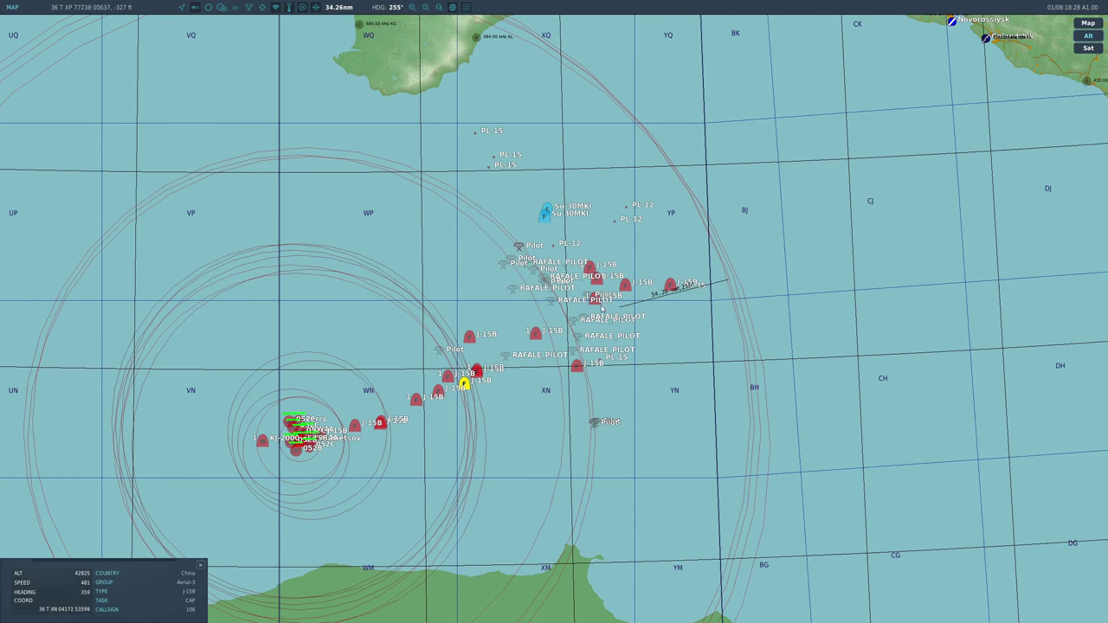
# Observe the low-flying Su-30MKIs in the external view, returning to the map after each look
pyautogui.click(547, 226)
pyautogui.press('F2')
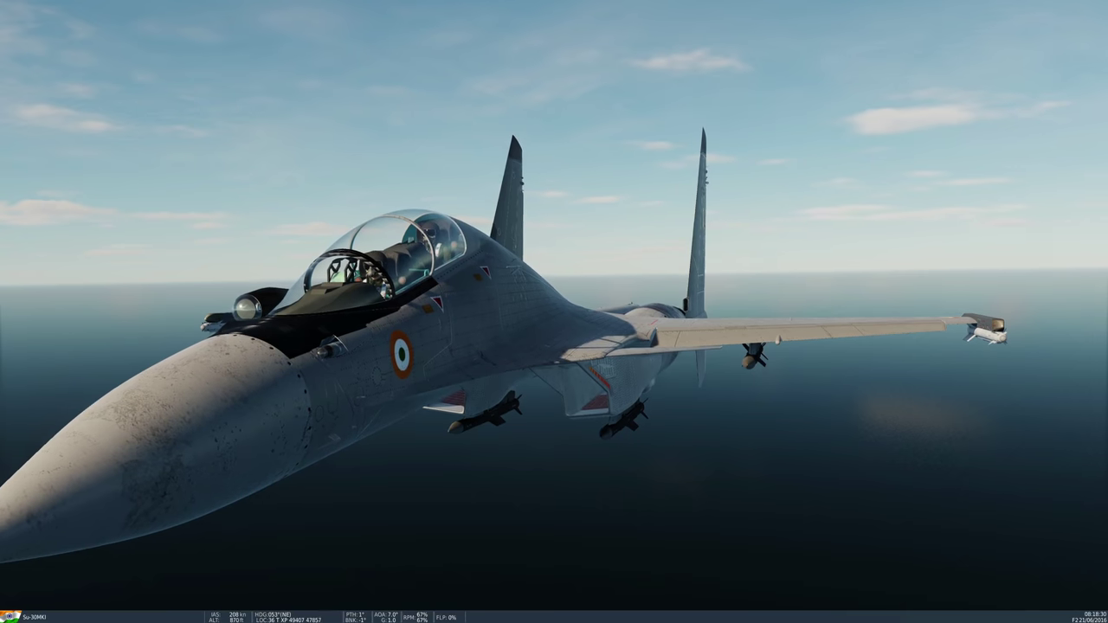
pyautogui.press('F10')
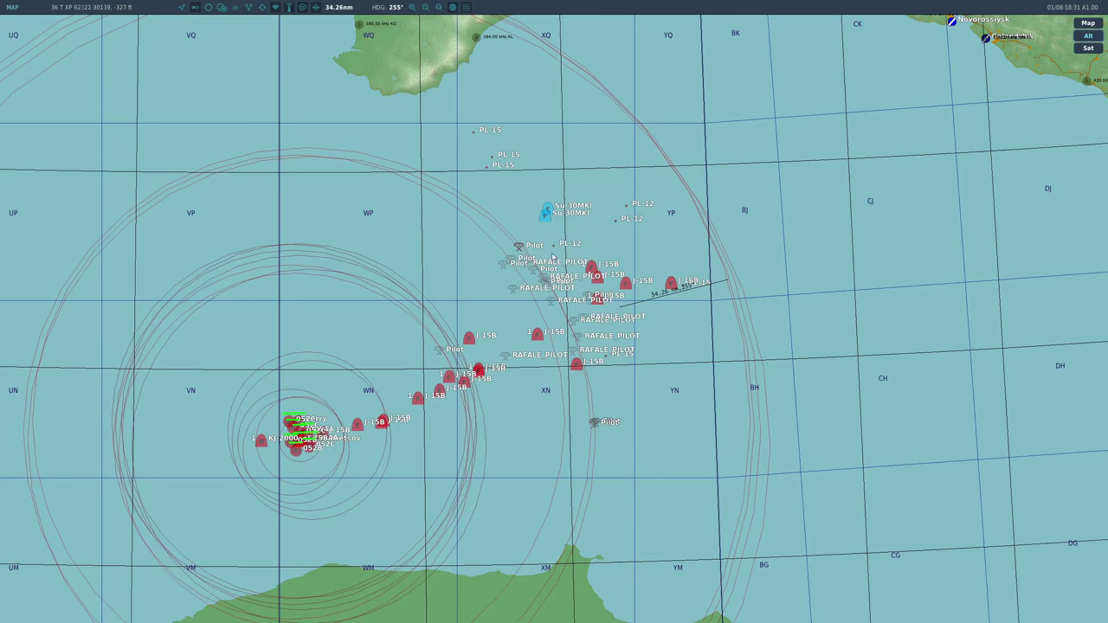
pyautogui.press('F2')
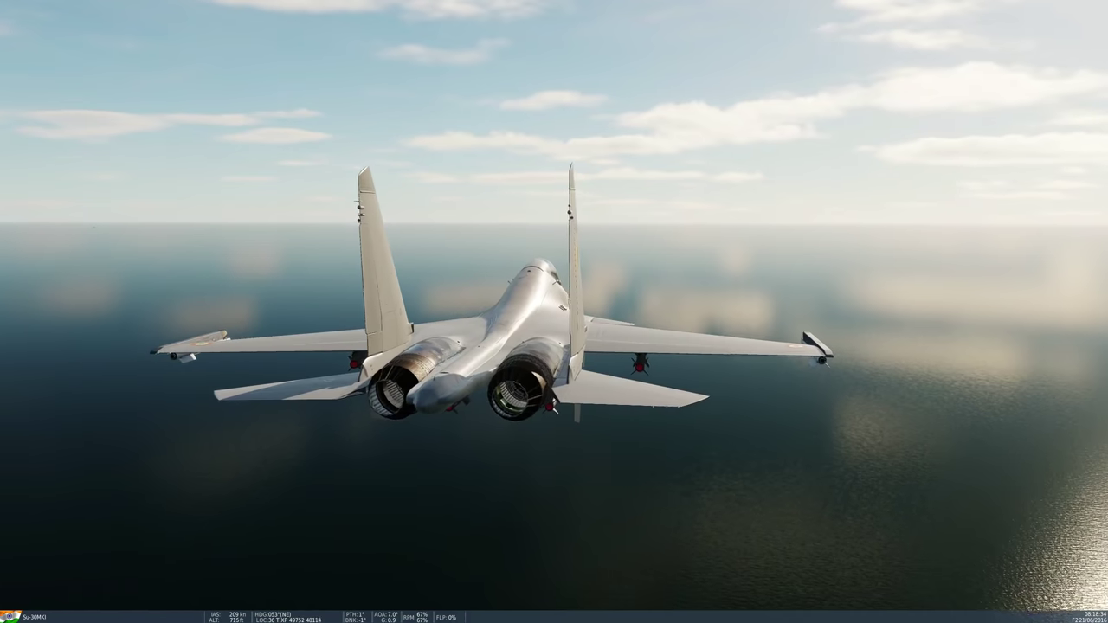
pyautogui.press('F10')
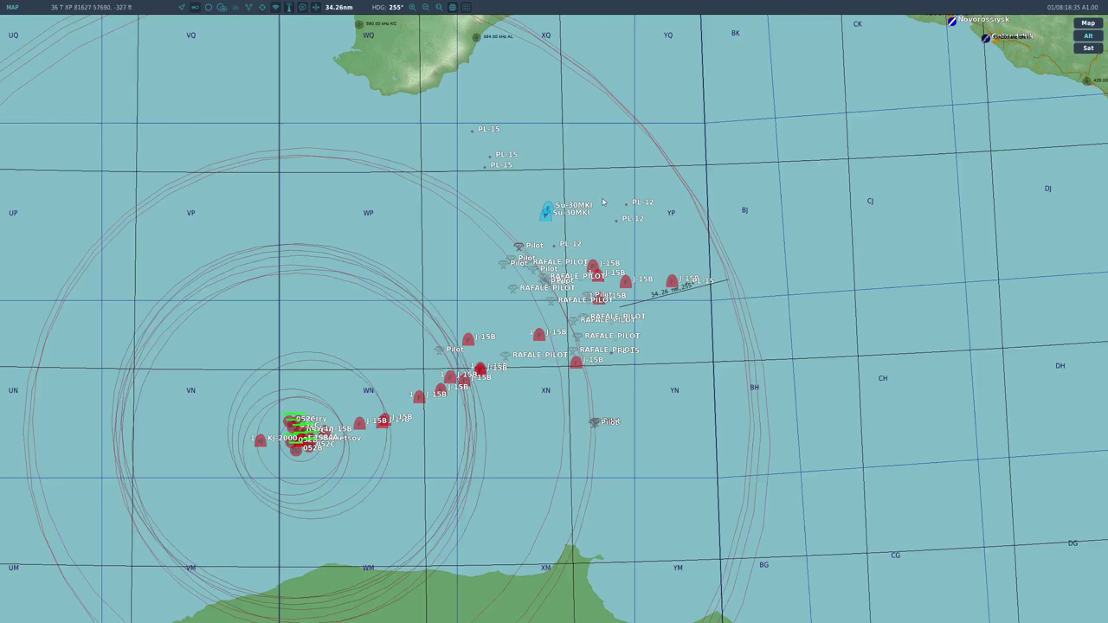
# Check the flight data of the last two Su-30MKIs, then survey the J-15Bs and the Chinese carrier group
pyautogui.click(546, 214)
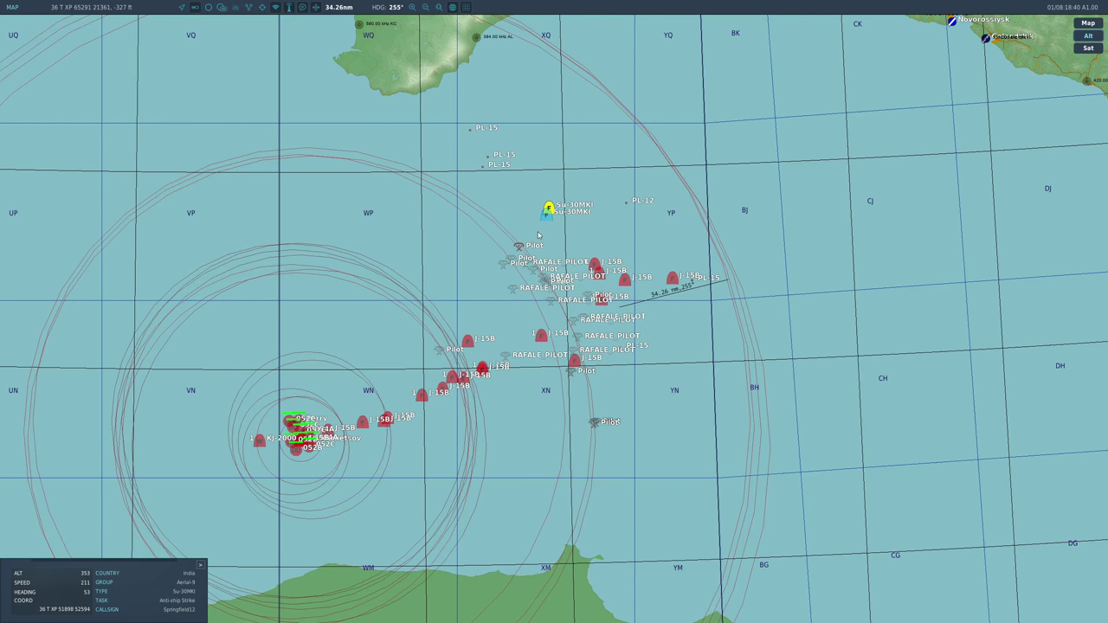
pyautogui.scroll(1, 551, 225)
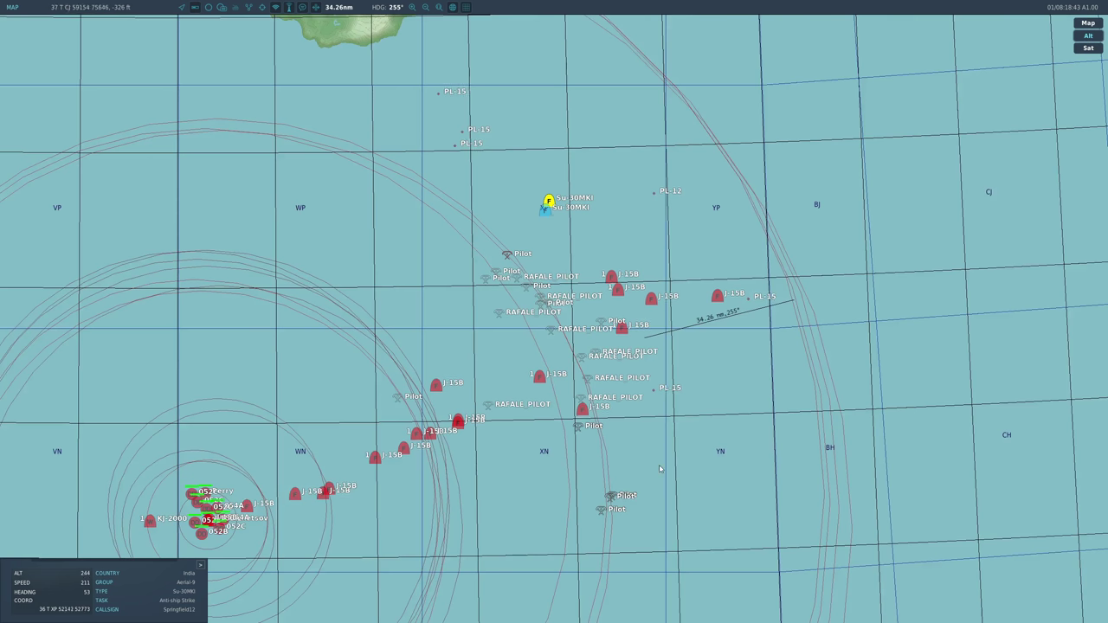
pyautogui.click(548, 213)
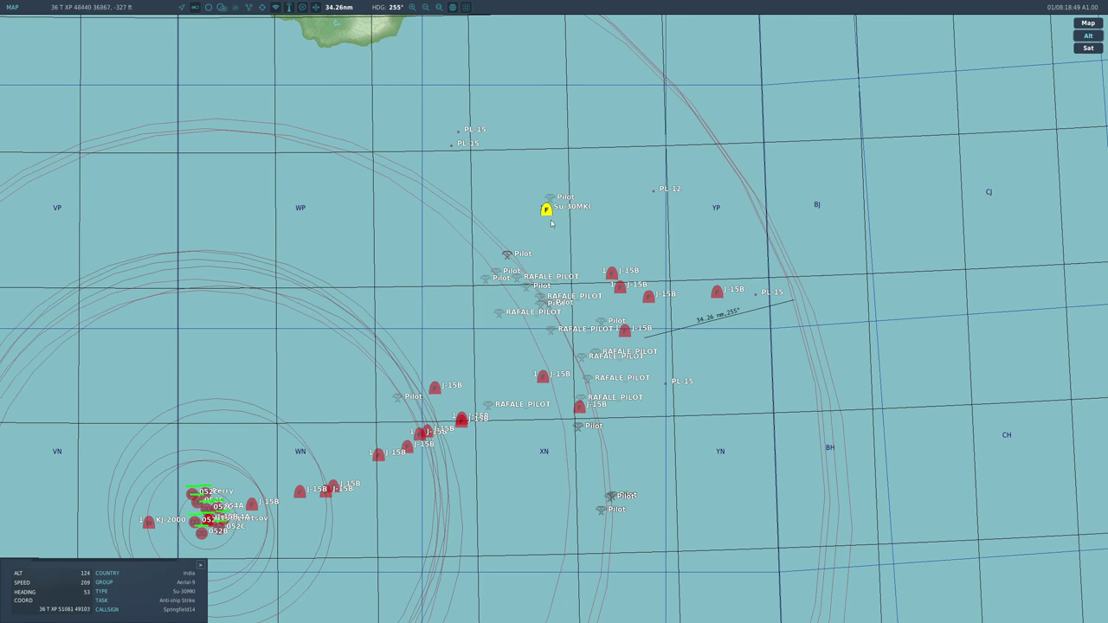
pyautogui.scroll(-1, 552, 214)
pyautogui.scroll(3, 277, 428)
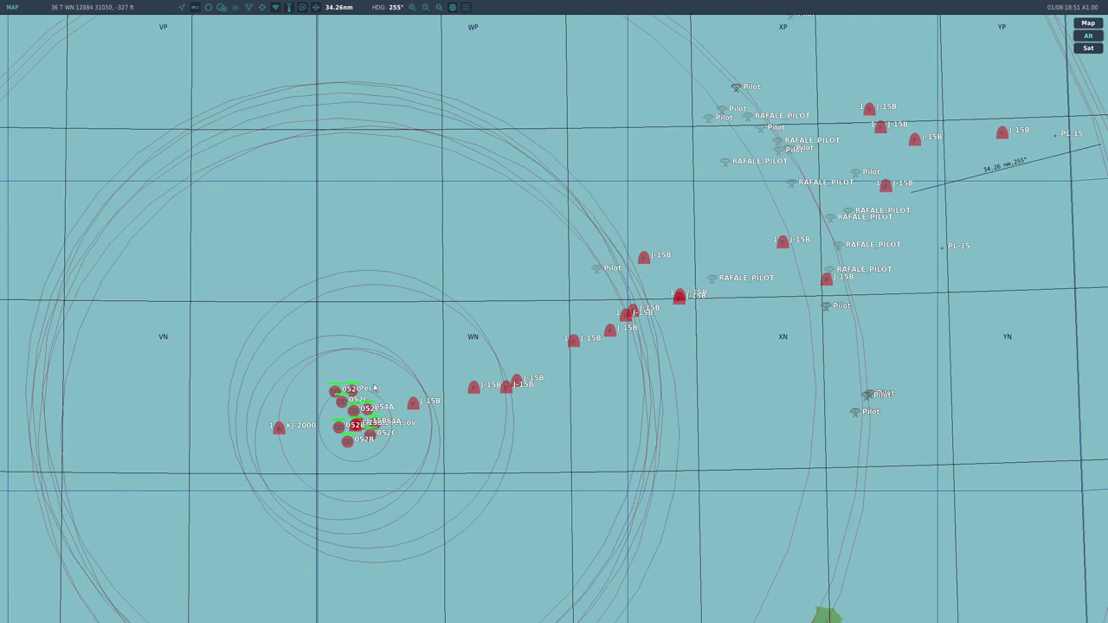
# In the mission editor, check the waypoint actions of the Su-30MKI anti-ship strike group Aerial-10, then close its settings
pyautogui.scroll(-4, 375, 389)
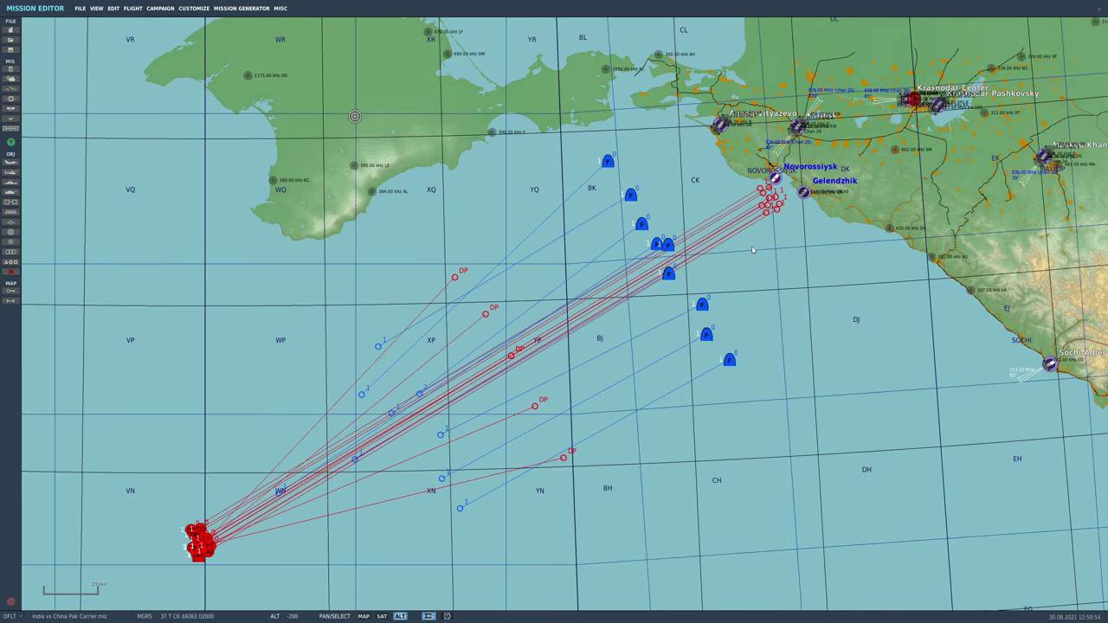
pyautogui.scroll(5, 555, 304)
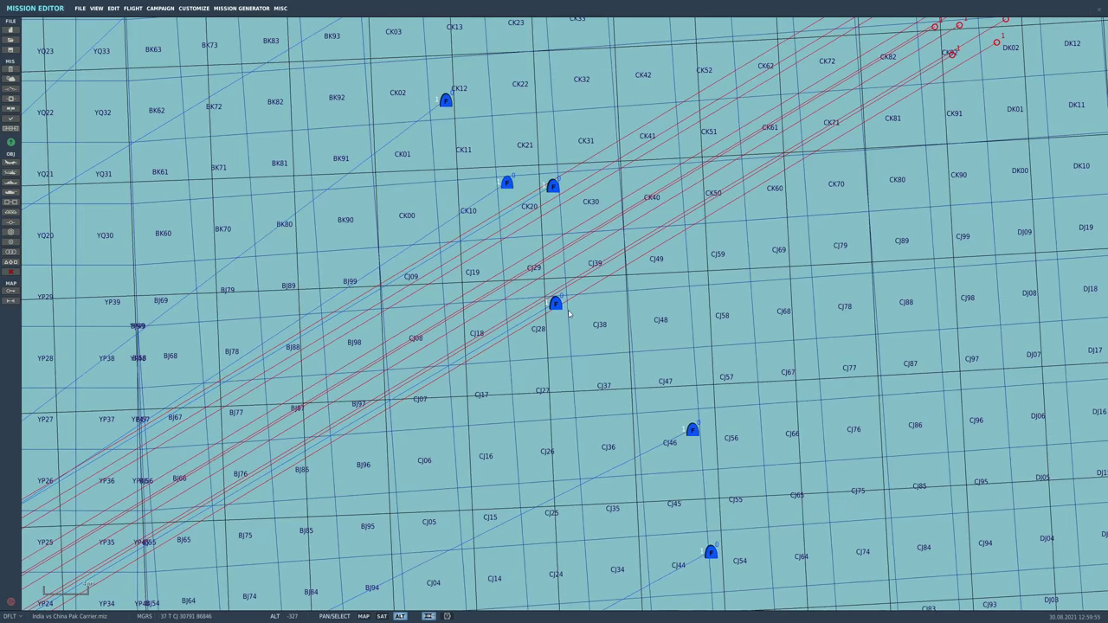
pyautogui.click(555, 304)
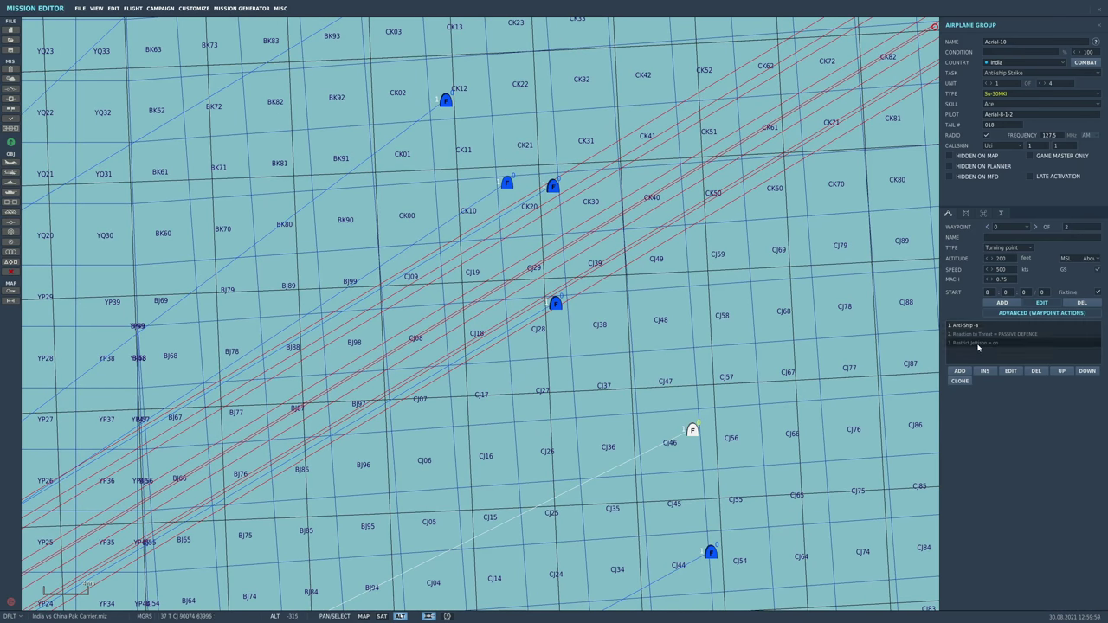
pyautogui.click(1098, 29)
pyautogui.scroll(-3, 167, 108)
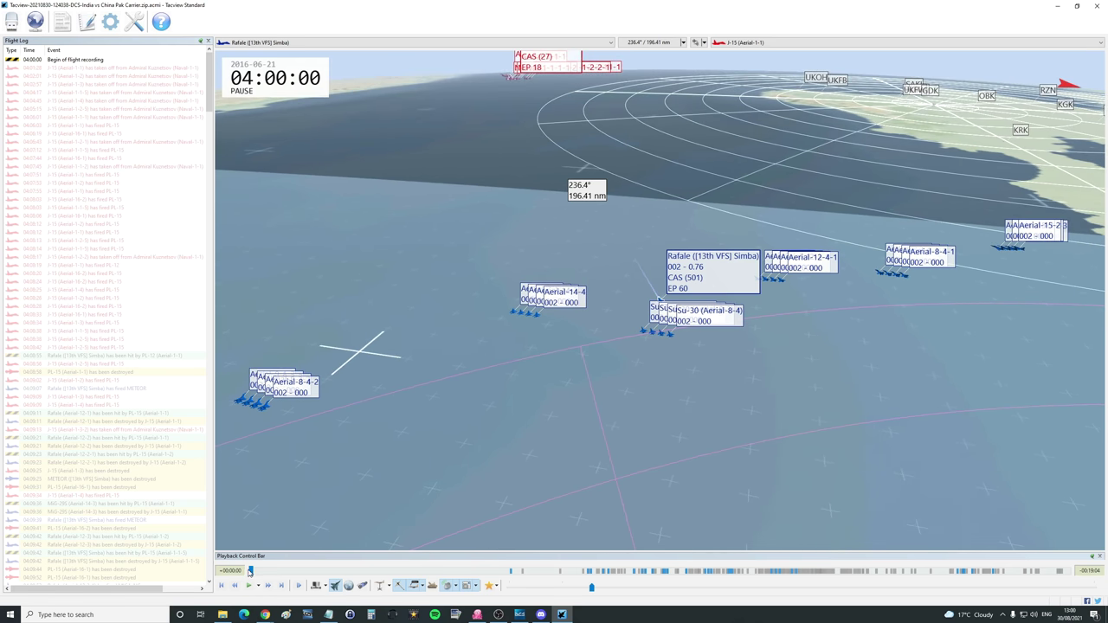
# Switch to Tacview, advance the replay to 04:06:30 and frame the Rafale and the opposing J-15s
pyautogui.click(253, 572)
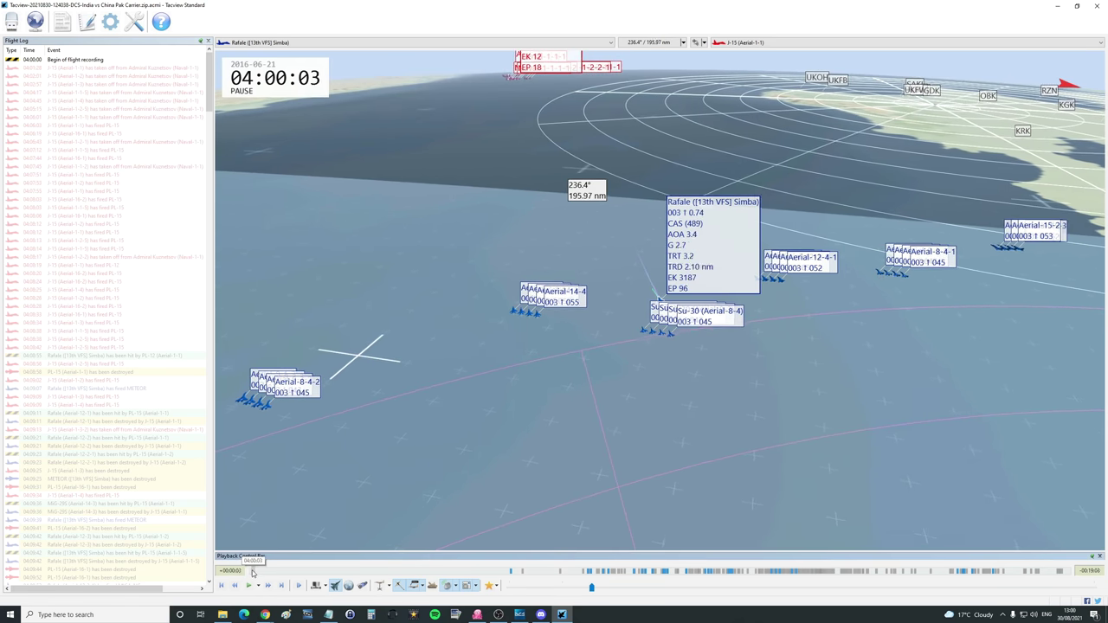
pyautogui.moveTo(253, 572); pyautogui.dragTo(529, 572)
pyautogui.moveTo(553, 433); pyautogui.dragTo(401, 403)
pyautogui.moveTo(516, 391); pyautogui.dragTo(381, 326)
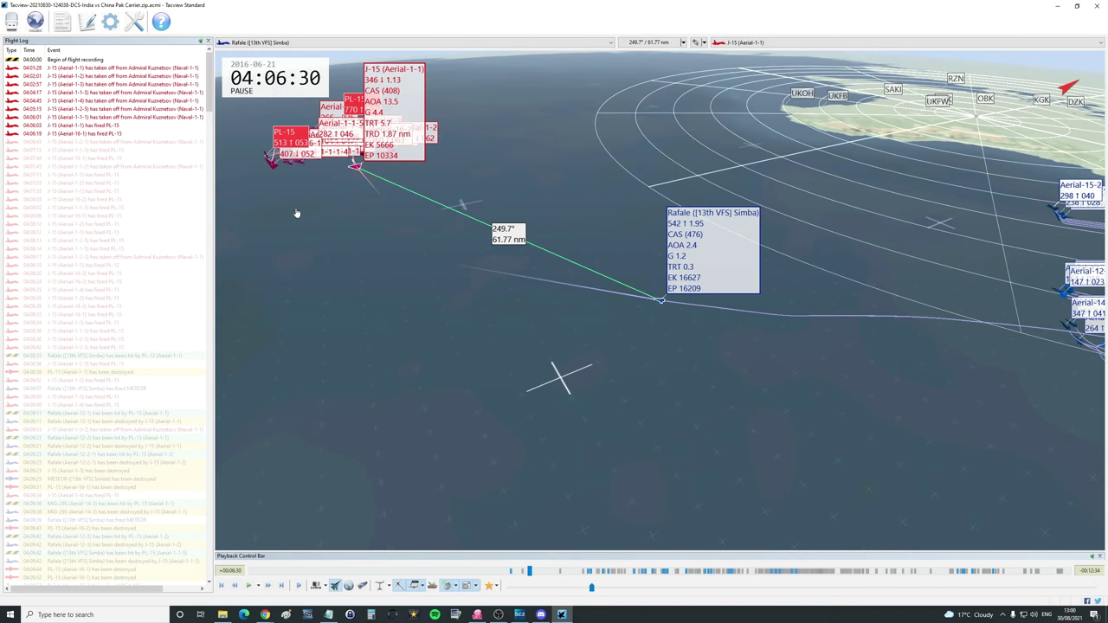
# Focus on J-15 Aerial-16-1 and examine its PL-15 shots toward the Indian aircraft from several angles
pyautogui.click(274, 165)
pyautogui.moveTo(554, 379); pyautogui.dragTo(674, 366)
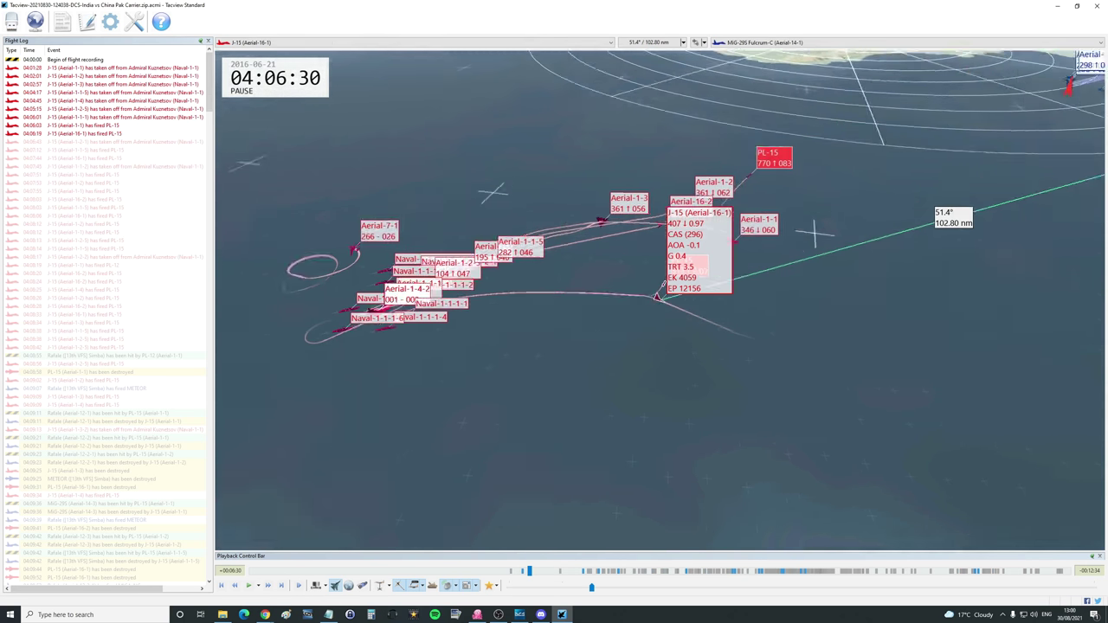
pyautogui.moveTo(597, 450); pyautogui.dragTo(674, 389)
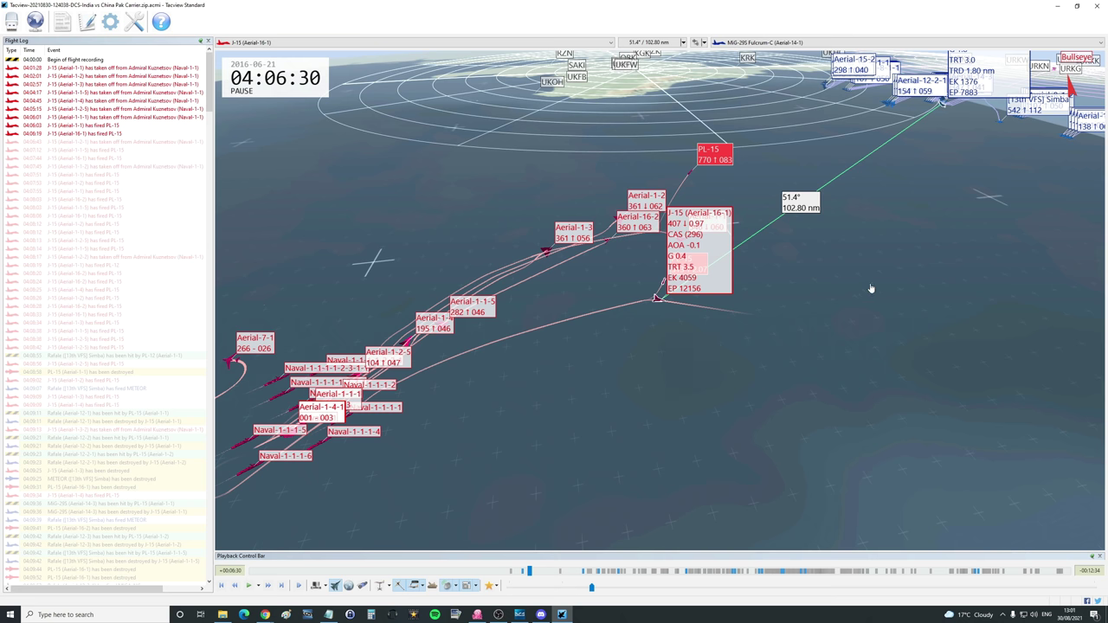
pyautogui.moveTo(580, 383); pyautogui.dragTo(604, 353)
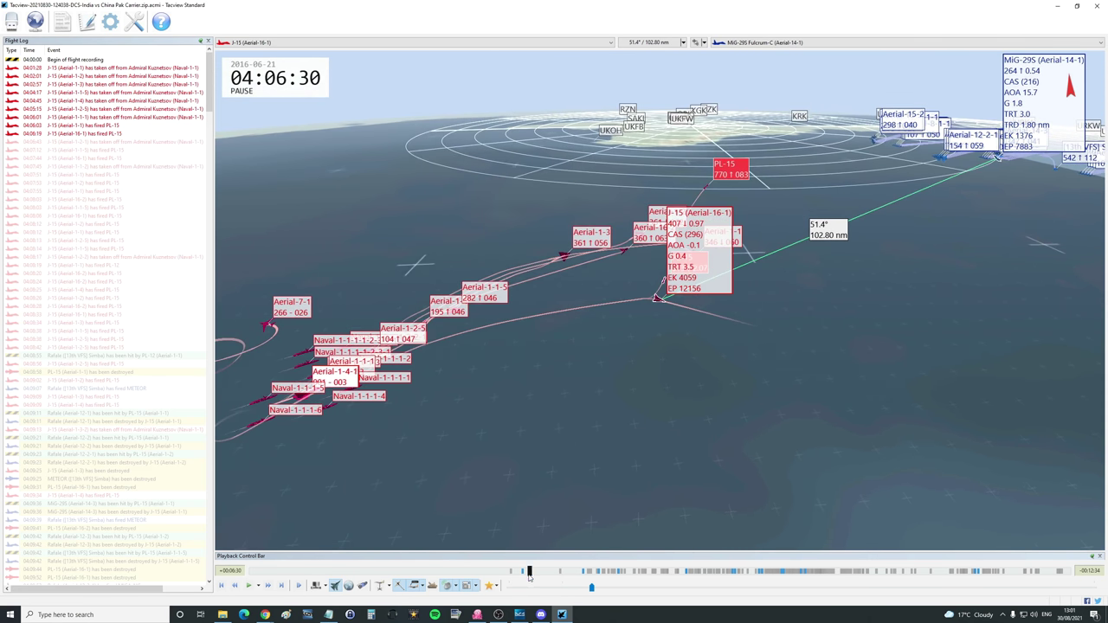
# Advance the replay to 04:07:06 and detach the camera from the J-15 to frame the whole battle
pyautogui.moveTo(530, 575); pyautogui.dragTo(557, 576)
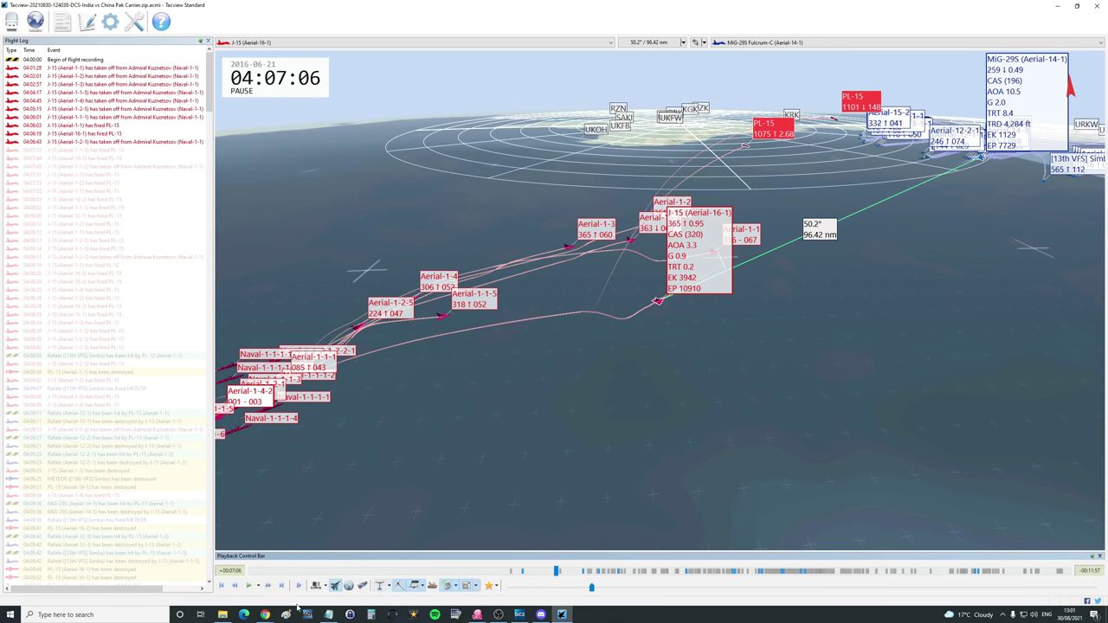
pyautogui.click(365, 587)
pyautogui.moveTo(492, 342); pyautogui.dragTo(487, 348)
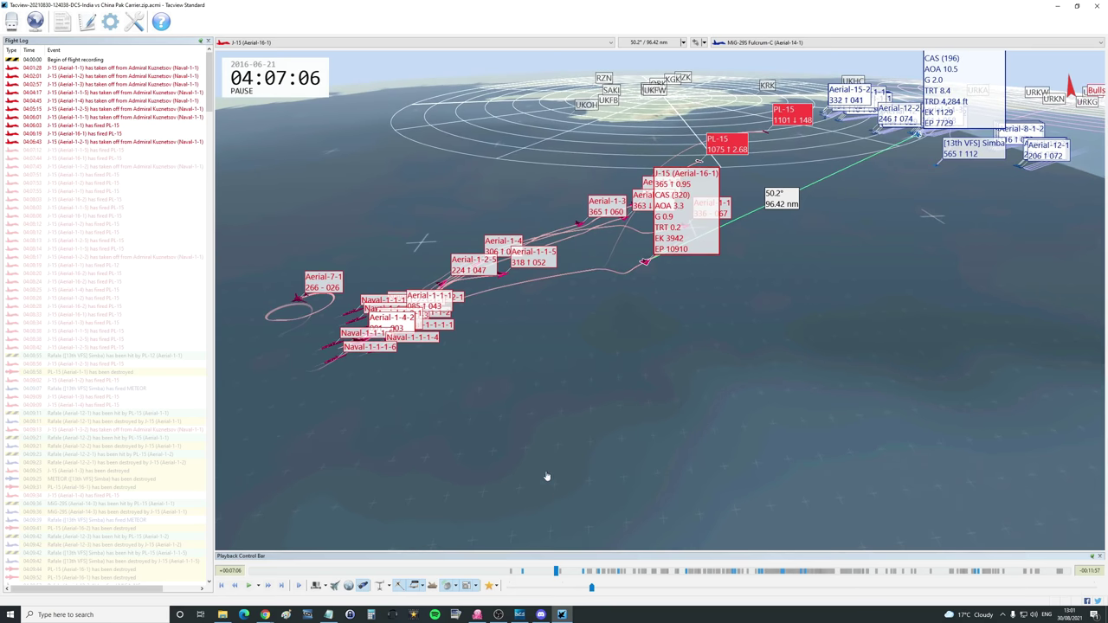
# Advance the replay to 04:10:23 and compare the 052C destroyer's engagement zone with the position of Su-30 Aerial-8-2-3
pyautogui.moveTo(556, 572); pyautogui.dragTo(693, 577)
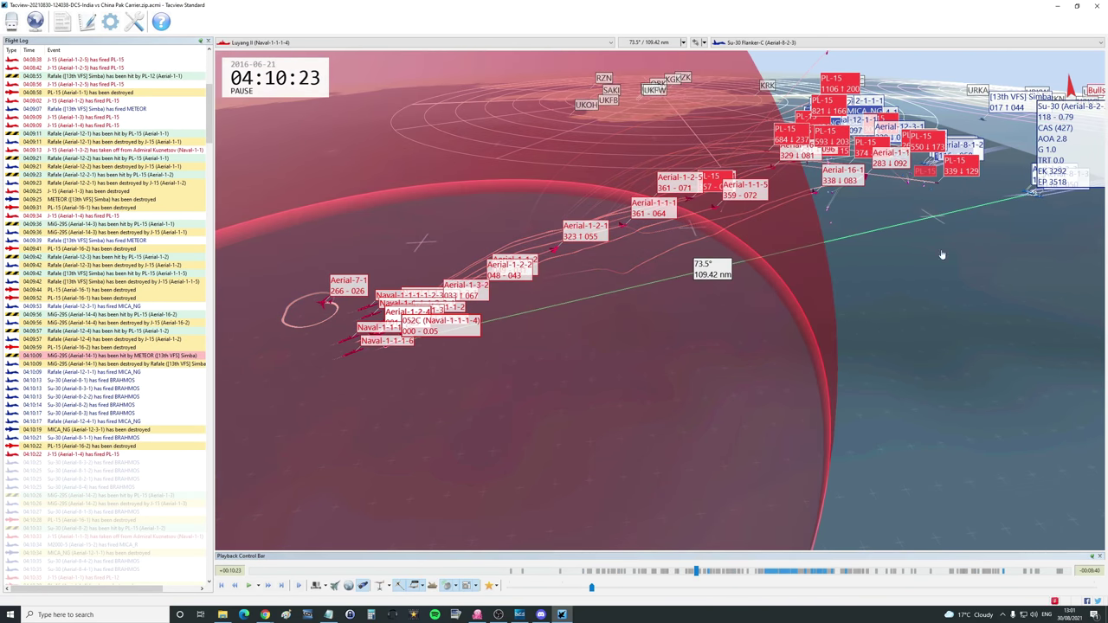
pyautogui.moveTo(1038, 194)
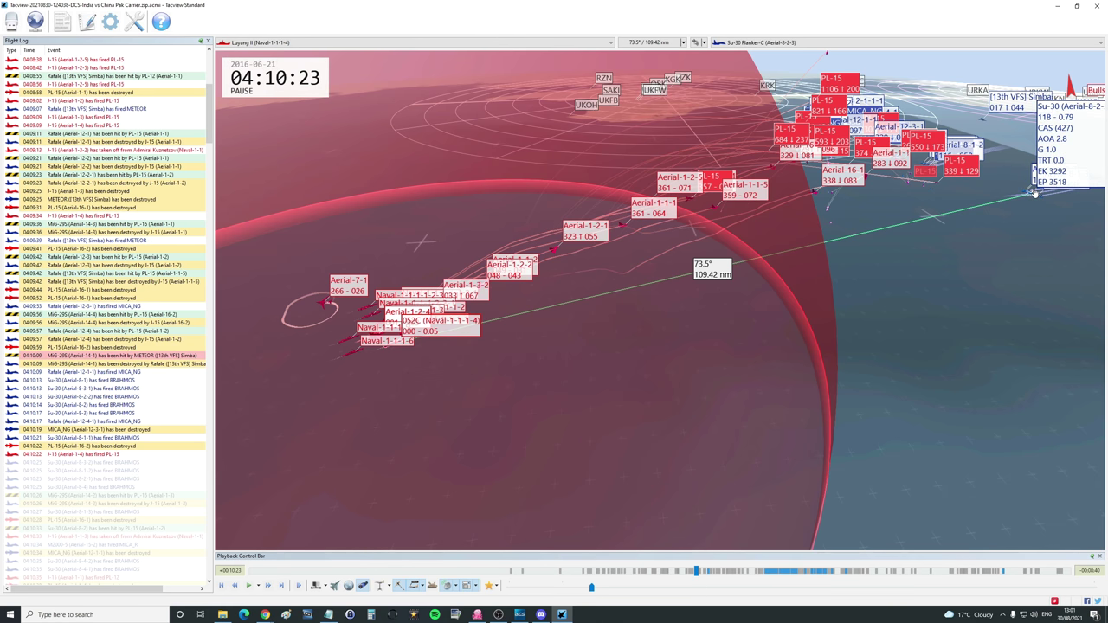
pyautogui.moveTo(915, 287); pyautogui.dragTo(898, 298)
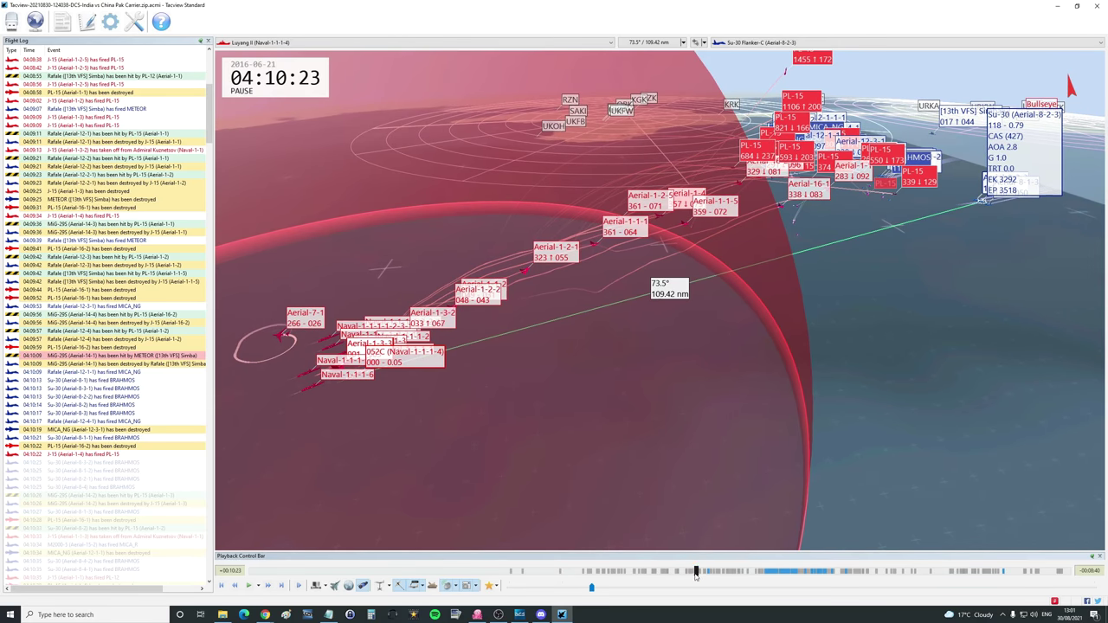
# Advance the replay to 04:12:56 to follow the BRAHMOS salvo and the fleet's HHQ-9 launches
pyautogui.click(702, 572)
pyautogui.moveTo(701, 576); pyautogui.dragTo(796, 579)
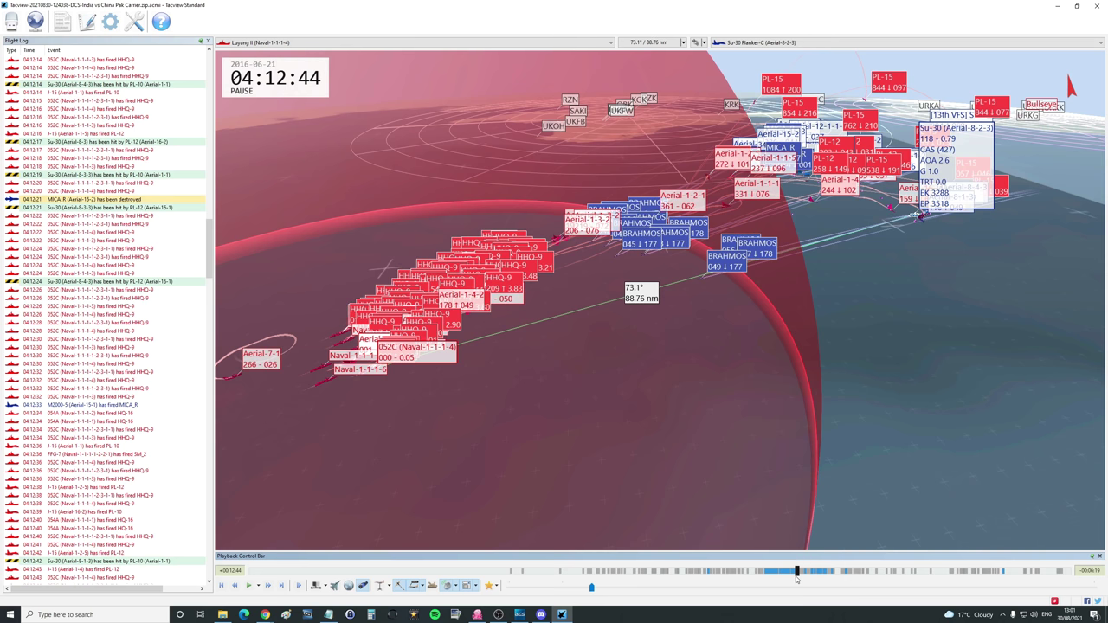
pyautogui.moveTo(796, 579); pyautogui.dragTo(805, 576)
# Examine up close where the HHQ-9 interceptors meet the incoming BRAHMOS missiles near the carrier group
pyautogui.moveTo(809, 520); pyautogui.dragTo(703, 404)
pyautogui.scroll(4, 703, 404)
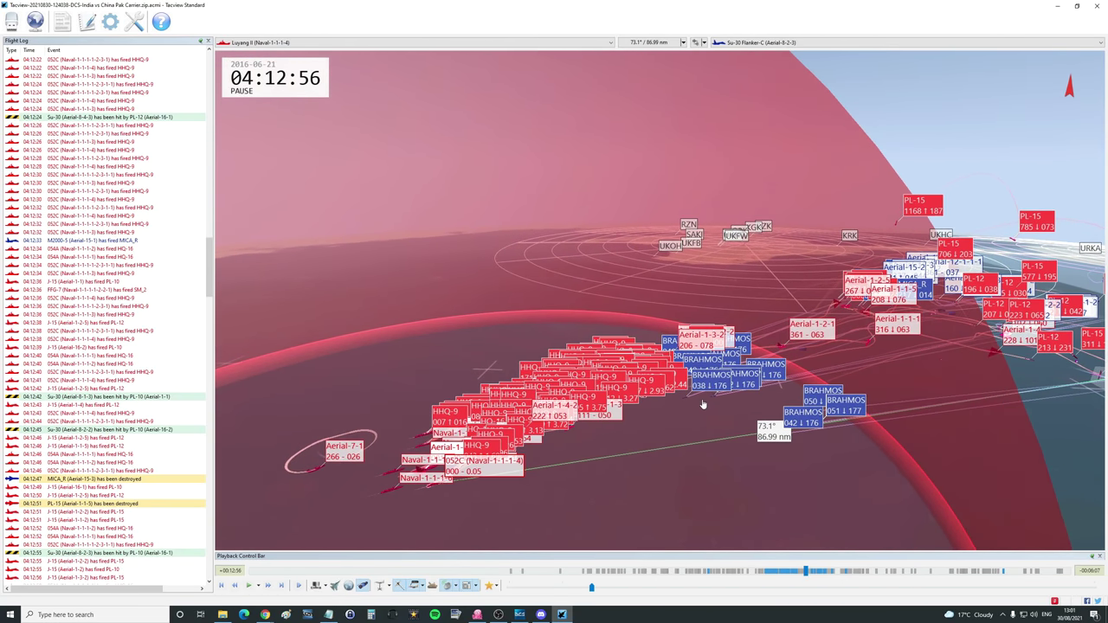
pyautogui.scroll(6, 703, 404)
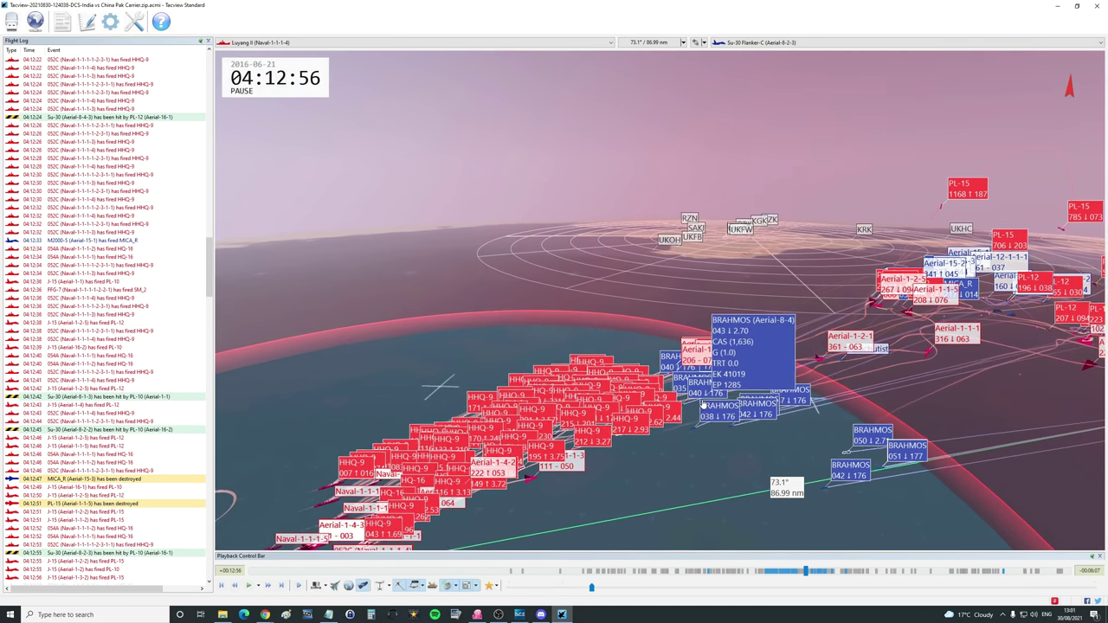
pyautogui.scroll(6, 703, 405)
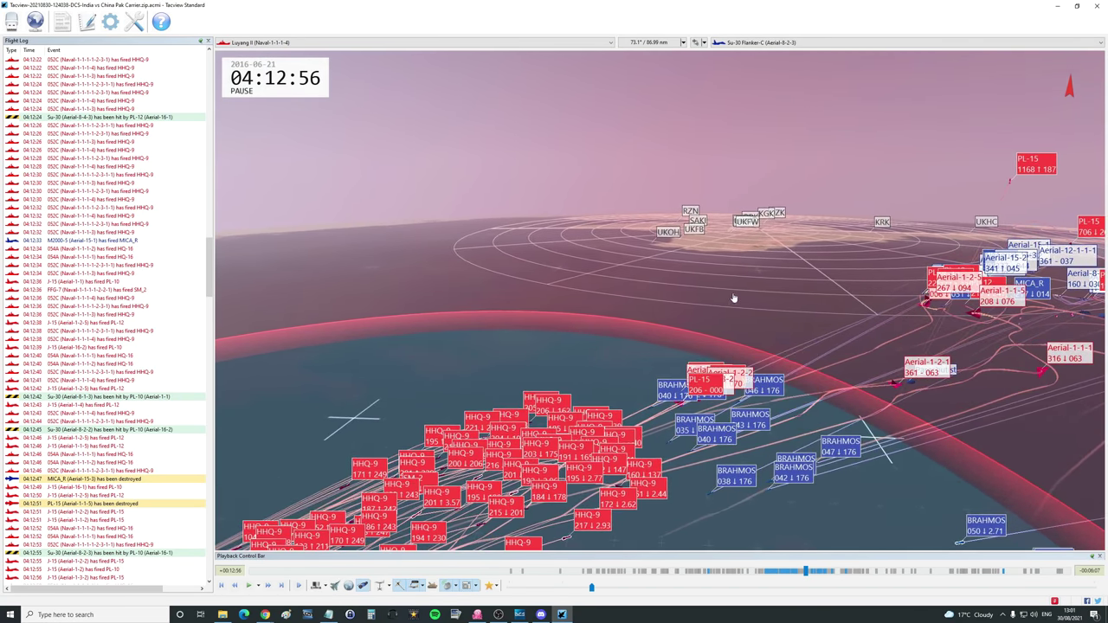
pyautogui.moveTo(733, 297); pyautogui.dragTo(649, 338)
pyautogui.scroll(5, 651, 340)
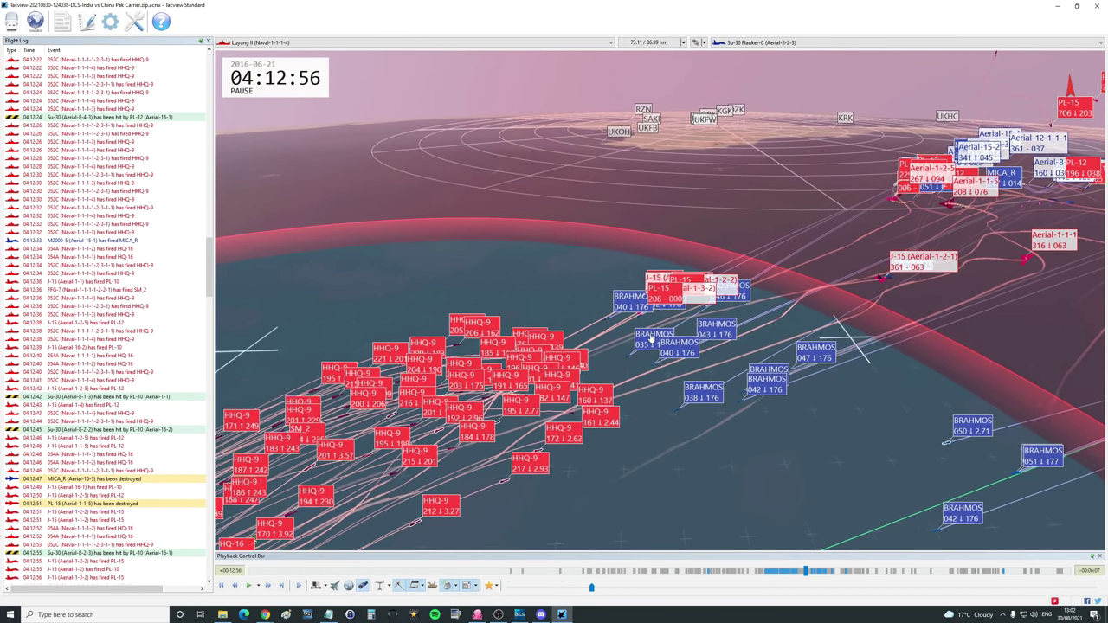
# Survey the gap between the BRAHMOS salvo and the HHQ-9 wave, following the interceptors back to the 052C destroyer
pyautogui.moveTo(651, 340); pyautogui.dragTo(618, 328)
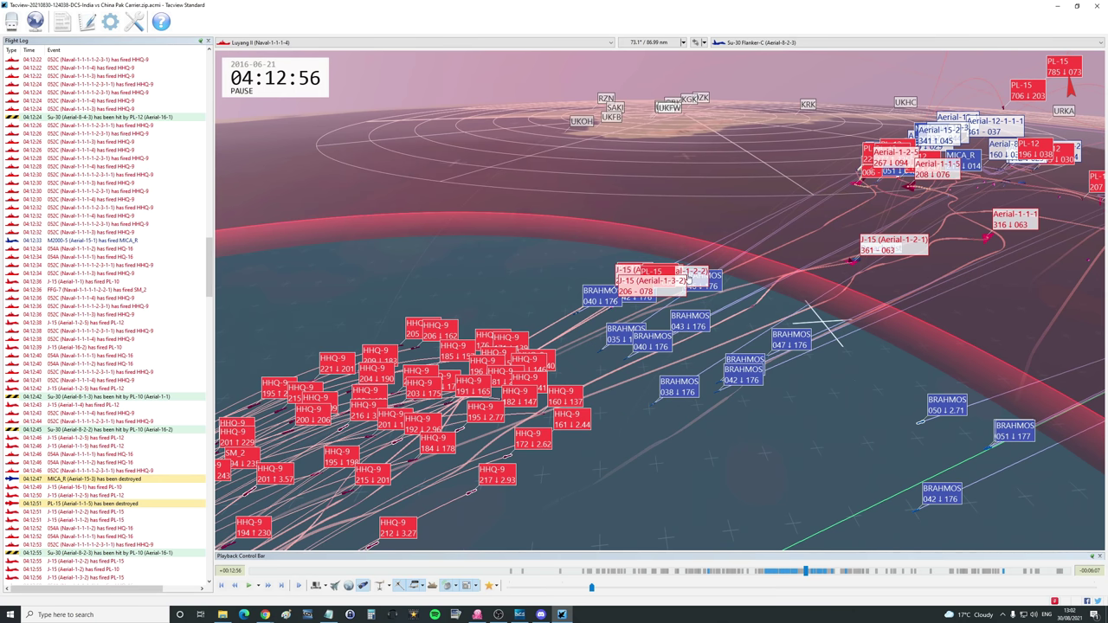
pyautogui.moveTo(688, 218); pyautogui.dragTo(662, 190)
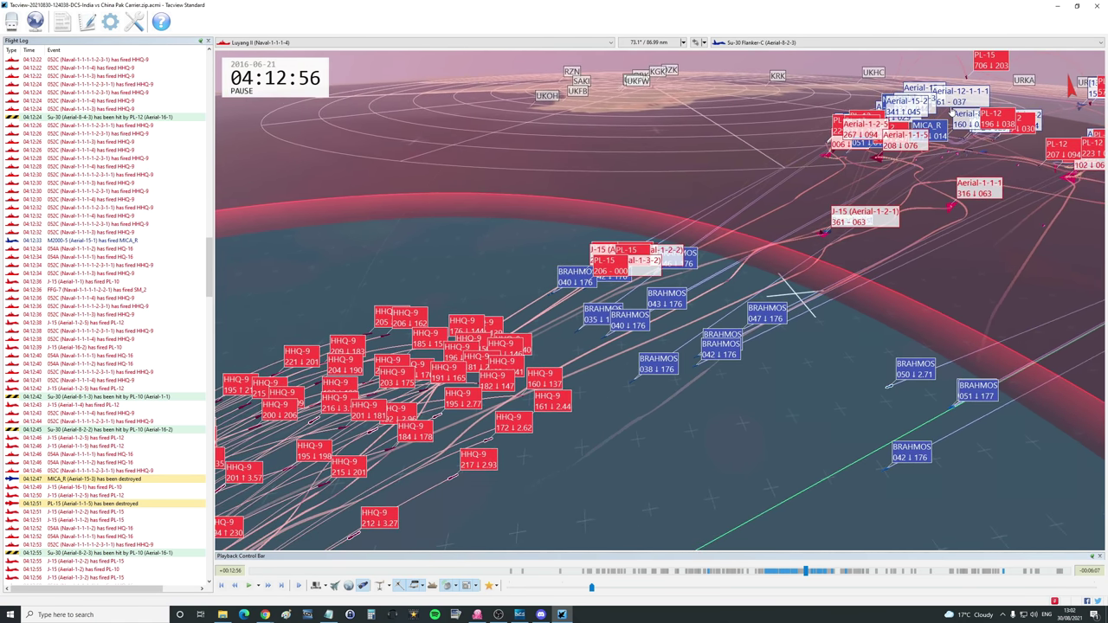
pyautogui.moveTo(898, 240); pyautogui.dragTo(806, 260)
pyautogui.scroll(-1, 742, 351)
pyautogui.scroll(1, 720, 355)
pyautogui.moveTo(719, 381); pyautogui.dragTo(716, 351)
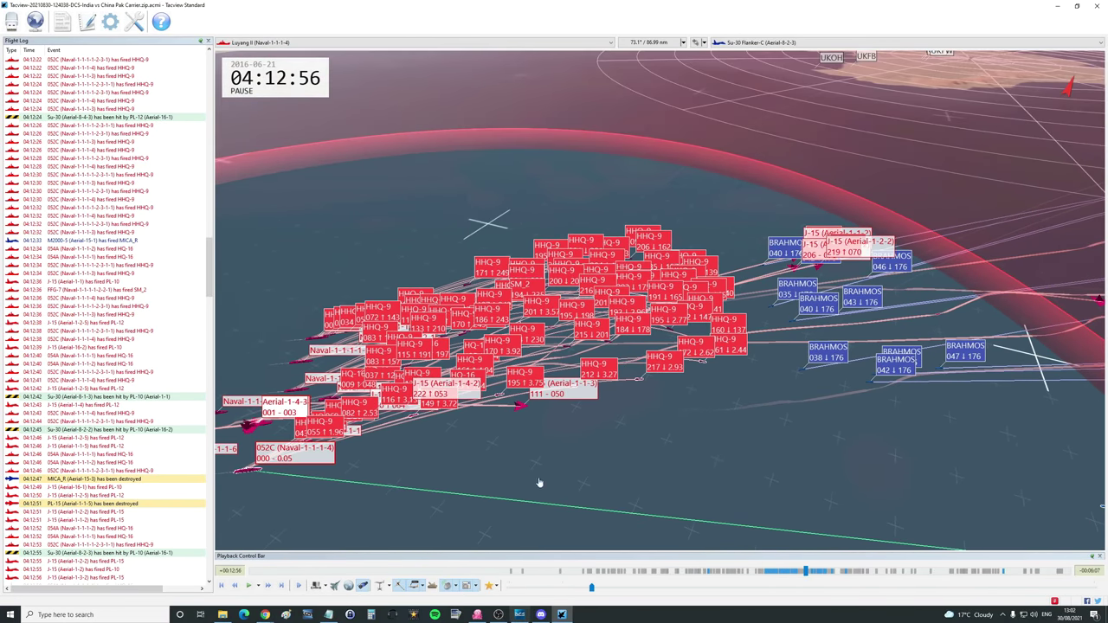
pyautogui.moveTo(543, 444); pyautogui.dragTo(556, 490)
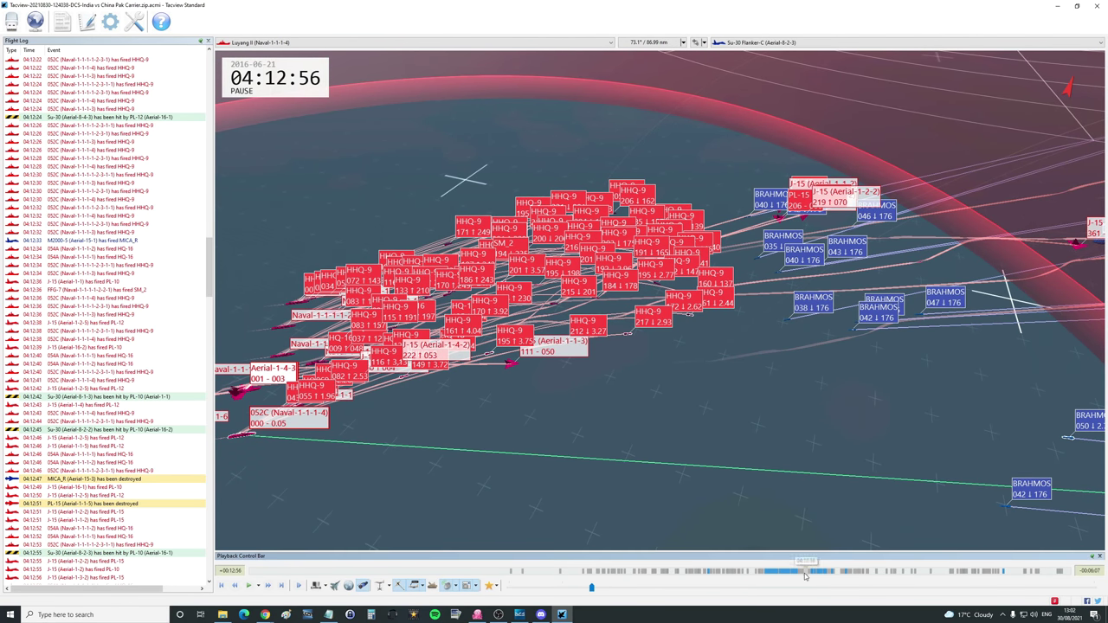
# Advance the replay to 04:13:03 and read the flight data of BRAHMOS Aerial-8-1-2 near the front of the HHQ-9 wave
pyautogui.moveTo(804, 576); pyautogui.dragTo(810, 576)
pyautogui.moveTo(797, 338)
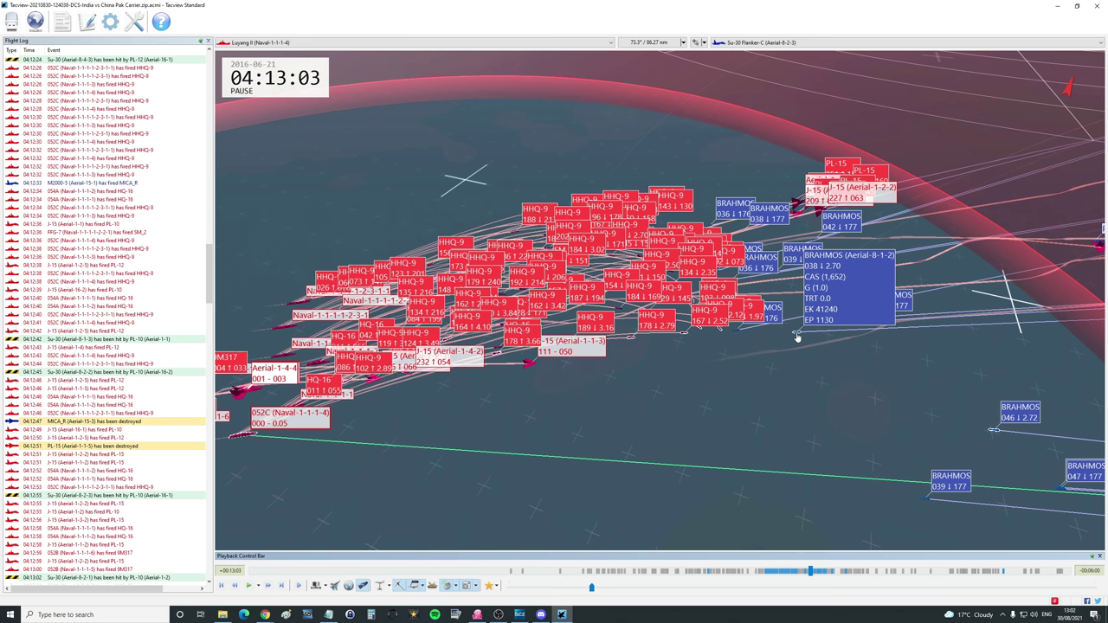
pyautogui.moveTo(924, 500)
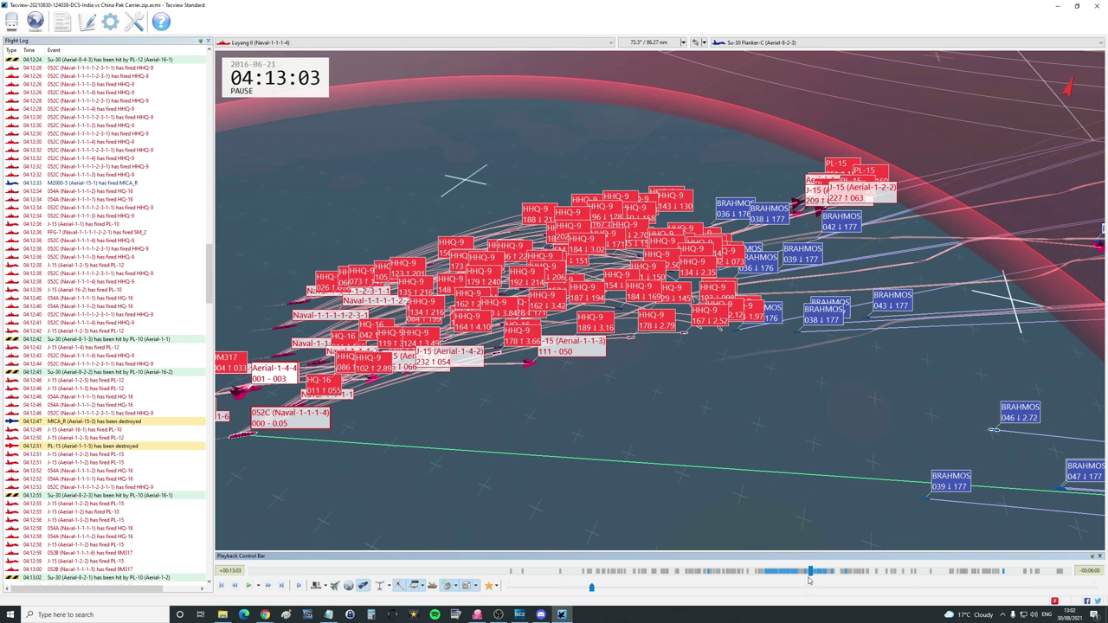
# Advance the replay to 04:13:34 and read the flight data of BRAHMOS Aerial-8-3-3 as it nears the fleet
pyautogui.moveTo(809, 577); pyautogui.dragTo(832, 569)
pyautogui.moveTo(646, 427); pyautogui.dragTo(726, 363)
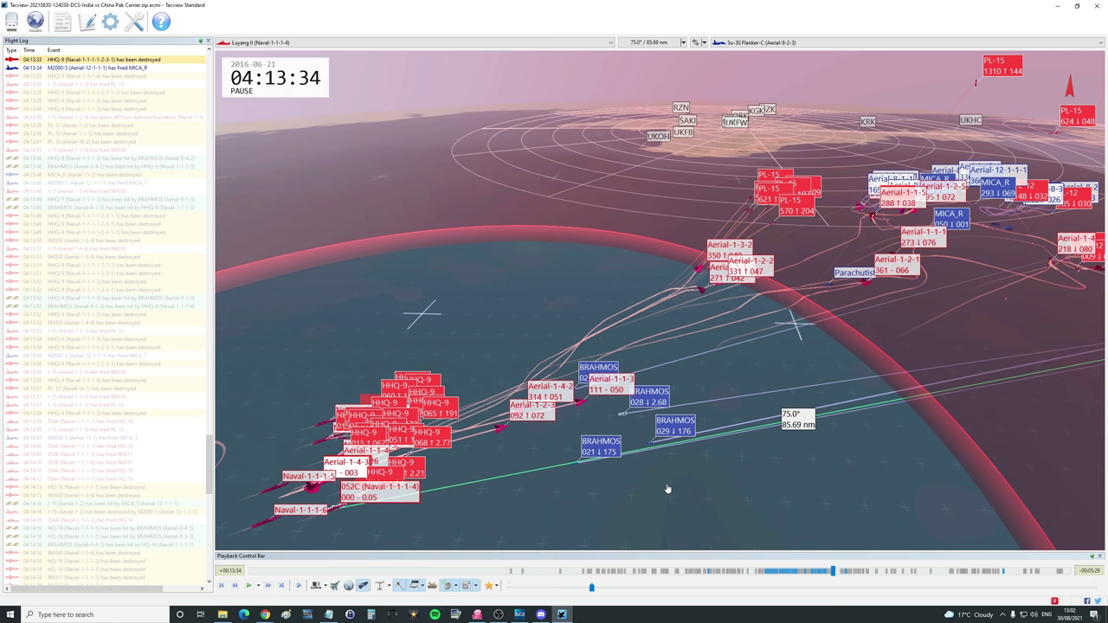
pyautogui.moveTo(652, 450)
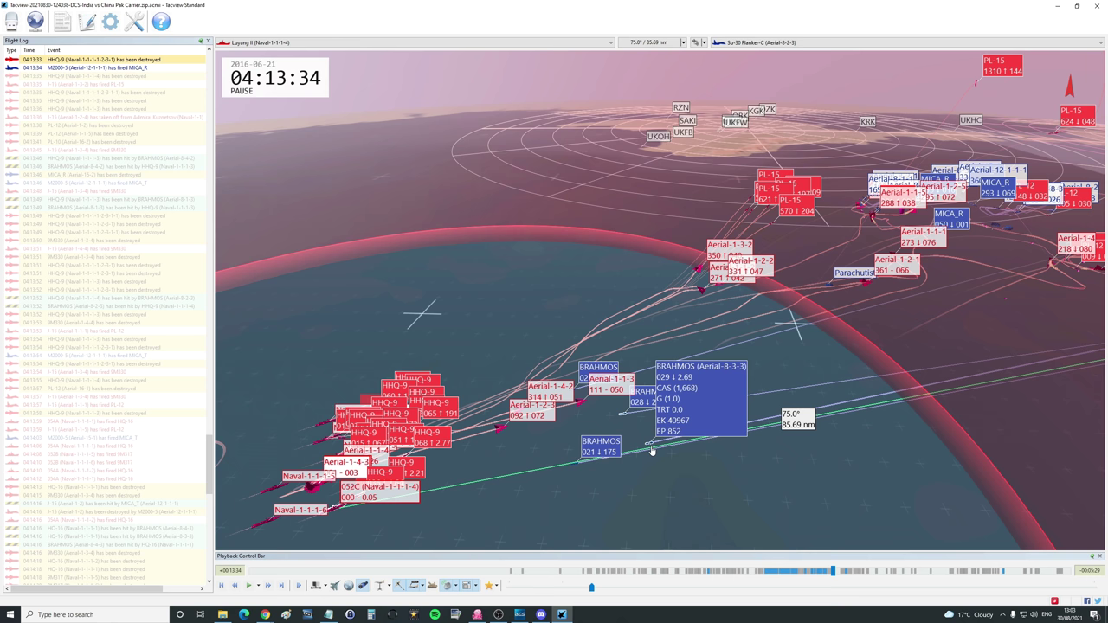
# Examine up close the remaining BRAHMOS missiles and their approach paths toward the 052C destroyer and its HHQ-9 screen
pyautogui.moveTo(1077, 323); pyautogui.dragTo(723, 351)
pyautogui.moveTo(735, 306); pyautogui.dragTo(728, 154)
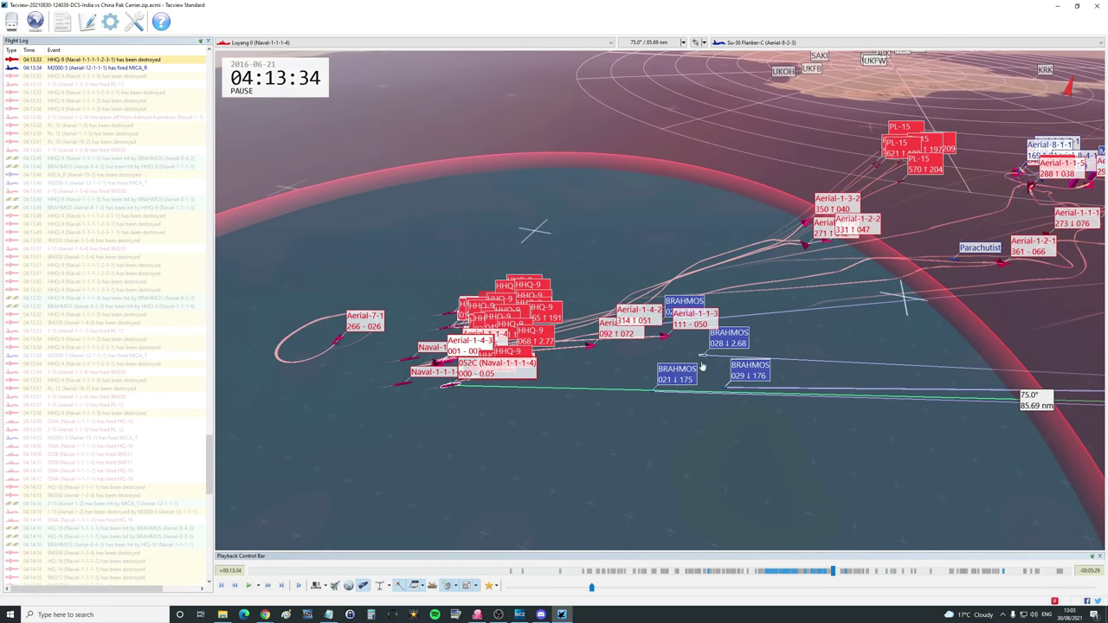
pyautogui.scroll(1, 468, 422)
pyautogui.scroll(3, 468, 421)
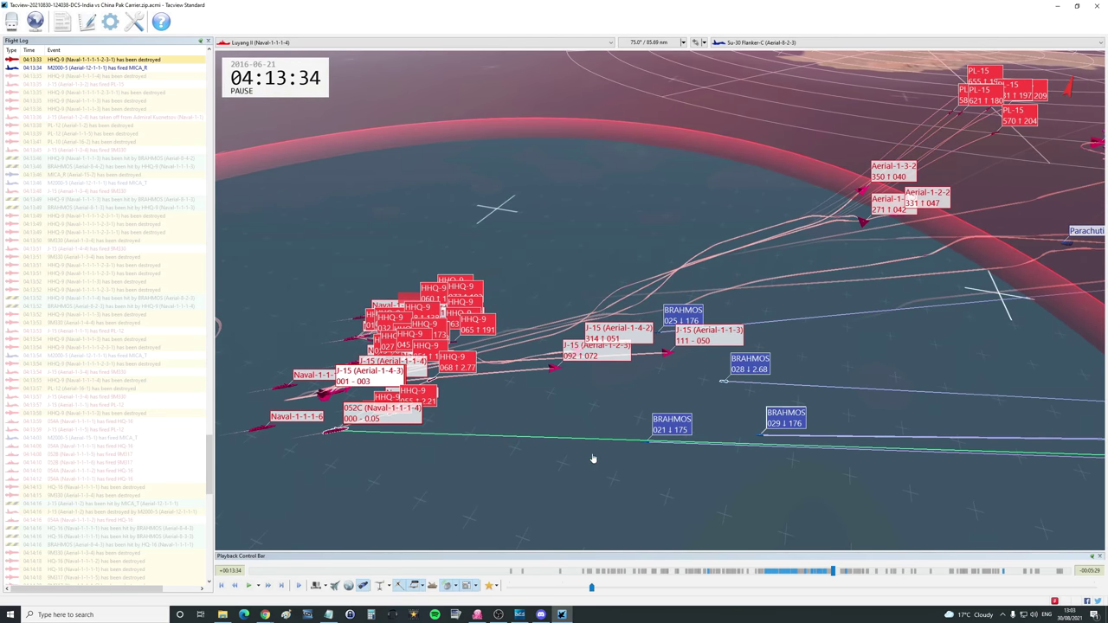
pyautogui.moveTo(603, 462); pyautogui.dragTo(606, 483)
pyautogui.moveTo(666, 436); pyautogui.dragTo(663, 393)
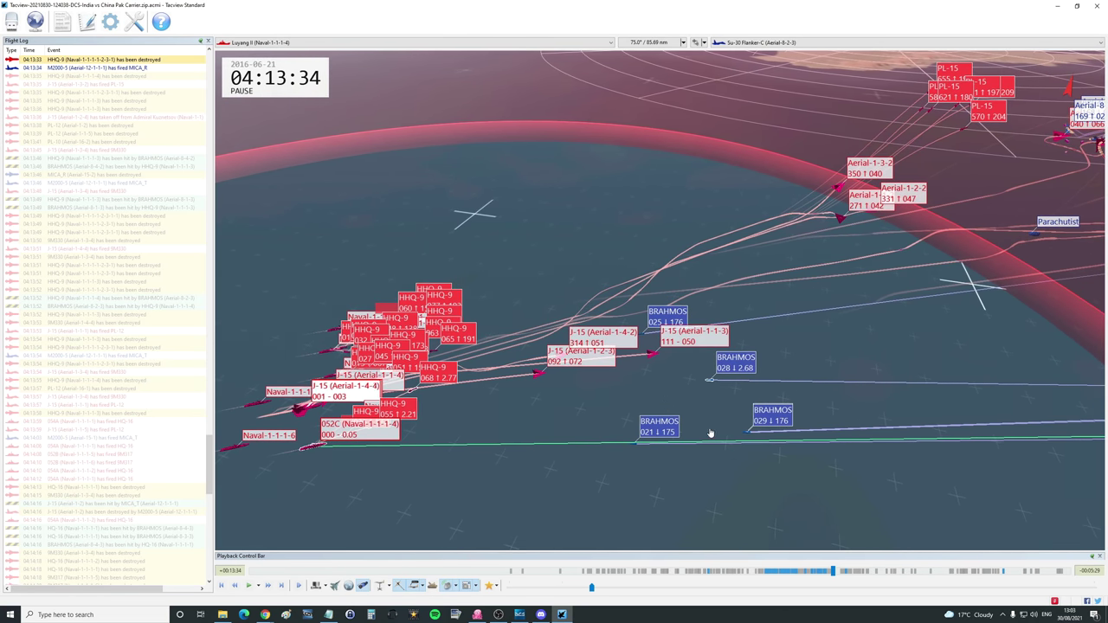
pyautogui.moveTo(684, 470); pyautogui.dragTo(678, 495)
pyautogui.moveTo(632, 479)
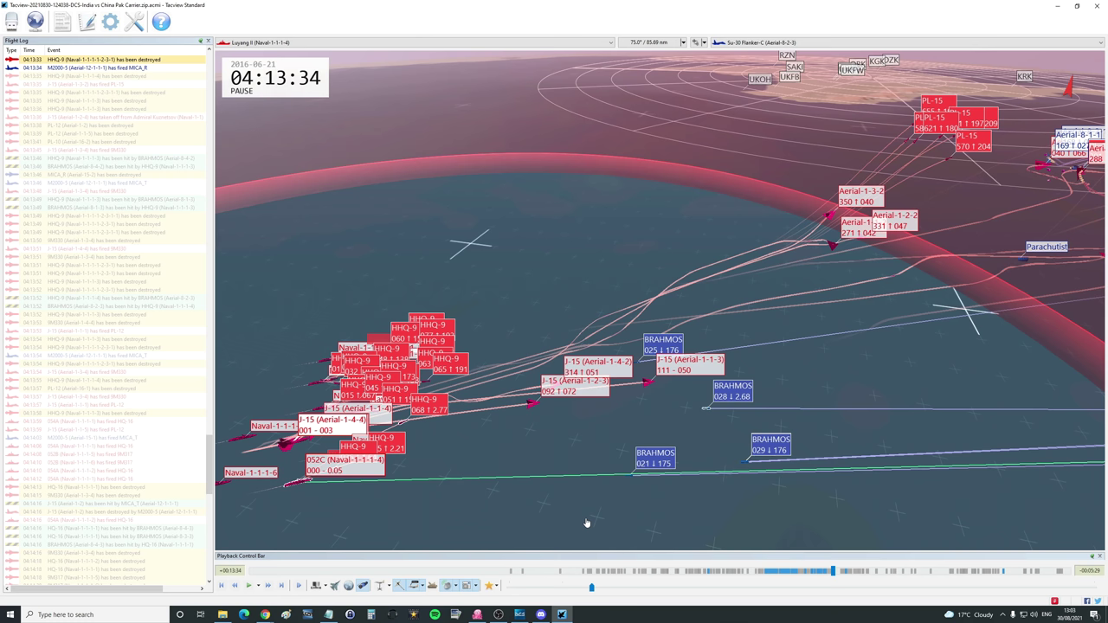
pyautogui.moveTo(624, 492); pyautogui.dragTo(613, 488)
# Widen the view to compare the fleet and incoming BRAHMOS missiles with the distant air battle and Su-30 Aerial-8-2-3
pyautogui.scroll(-3, 613, 488)
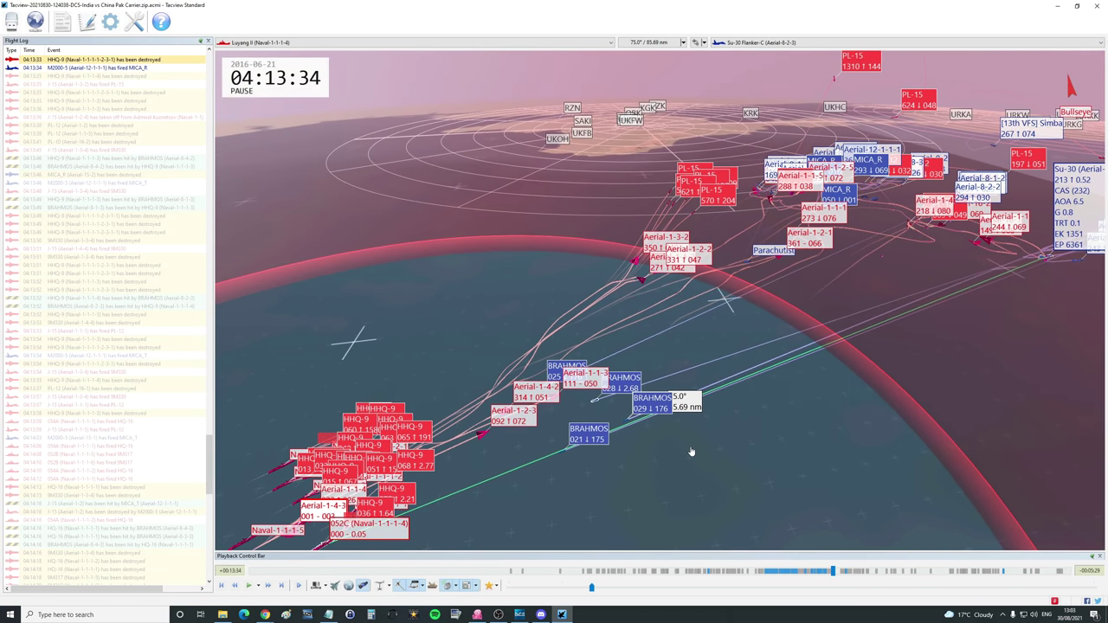
pyautogui.scroll(-3, 690, 449)
pyautogui.moveTo(762, 382); pyautogui.dragTo(762, 382)
pyautogui.scroll(-4, 762, 383)
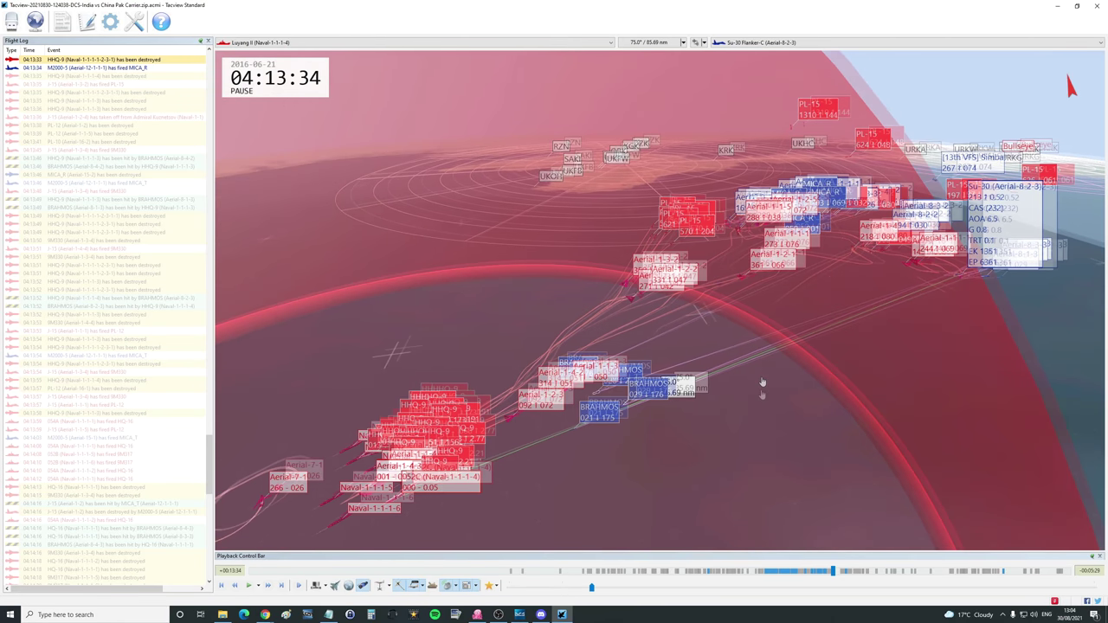
pyautogui.scroll(1, 762, 395)
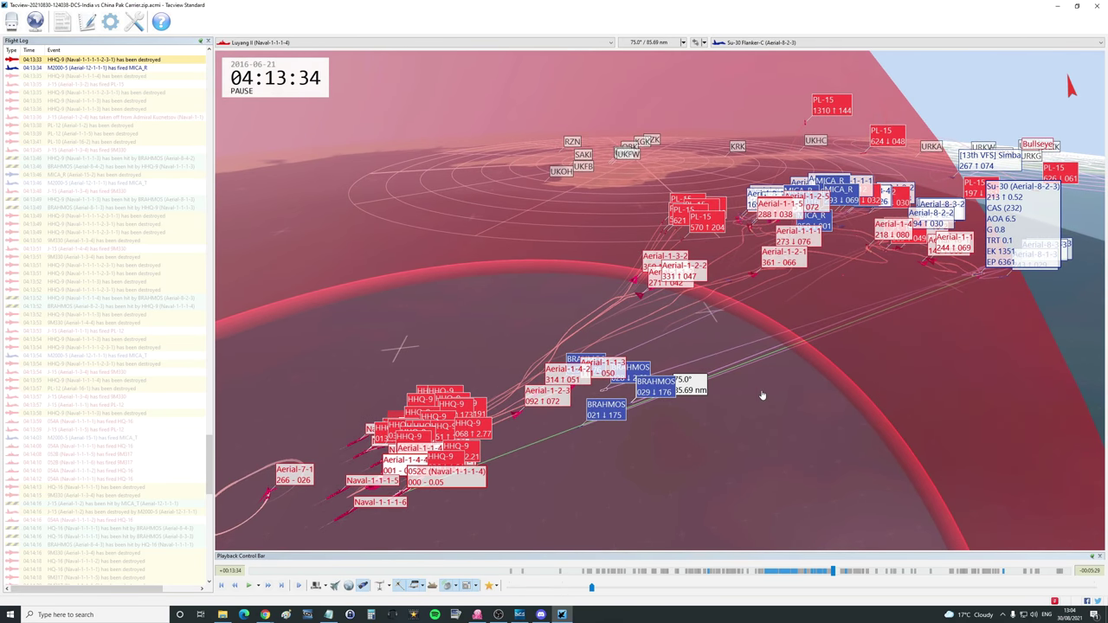